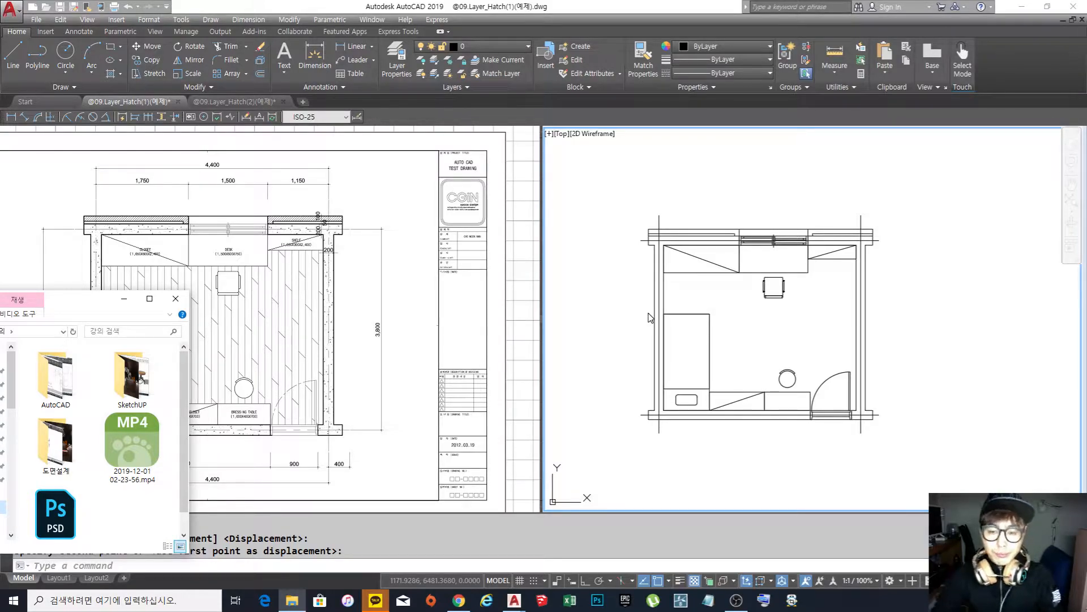
# Add a horizontal linear dimension above the undimensioned floor plan, between the upper ends of its two vertical centrelines
pyautogui.click(628, 312)
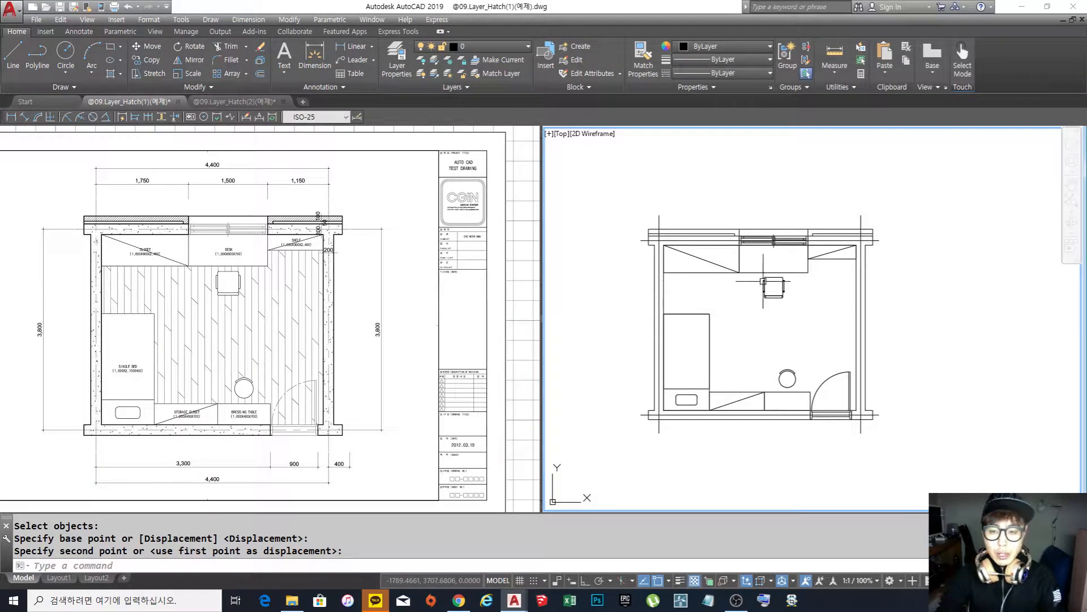
pyautogui.moveTo(748, 259); pyautogui.dragTo(723, 392, button='middle')
pyautogui.scroll(4, 704, 347)
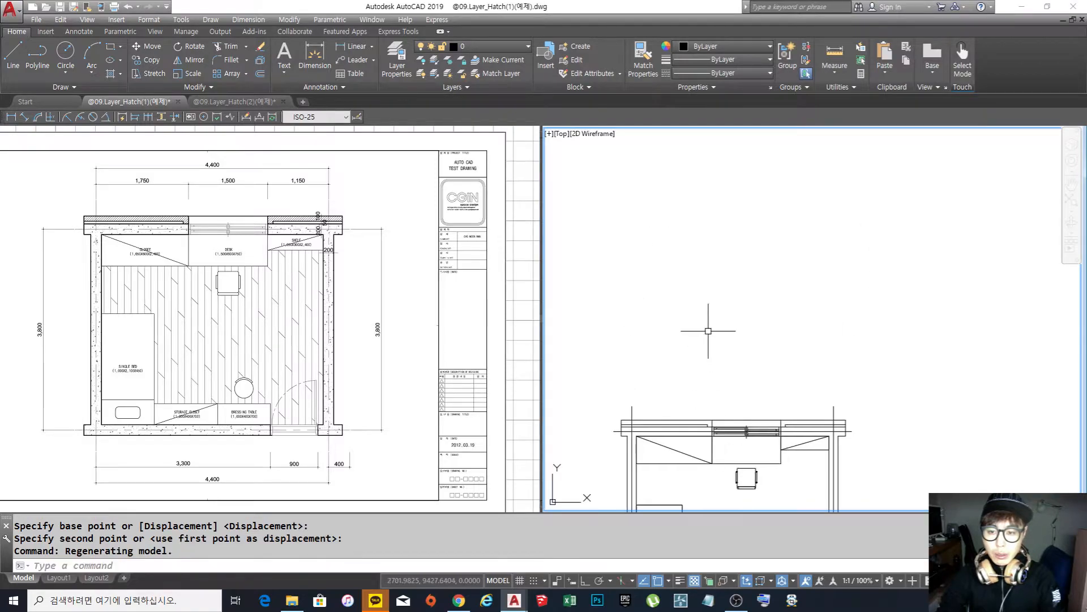
pyautogui.scroll(-2, 705, 280)
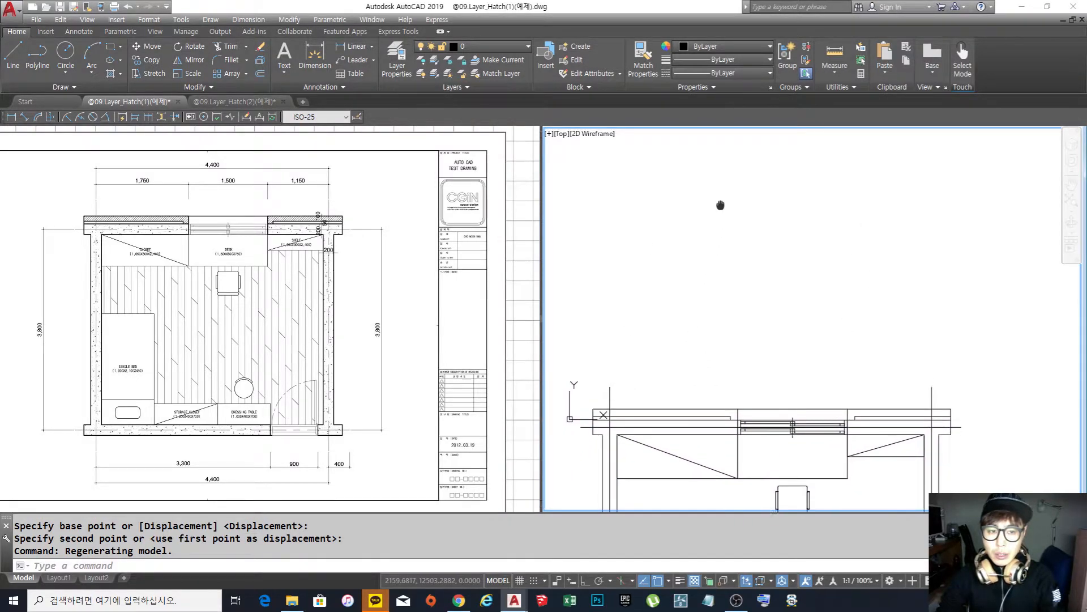
pyautogui.moveTo(718, 203); pyautogui.dragTo(716, 243, button='middle')
pyautogui.write('dli')
pyautogui.press('Return')
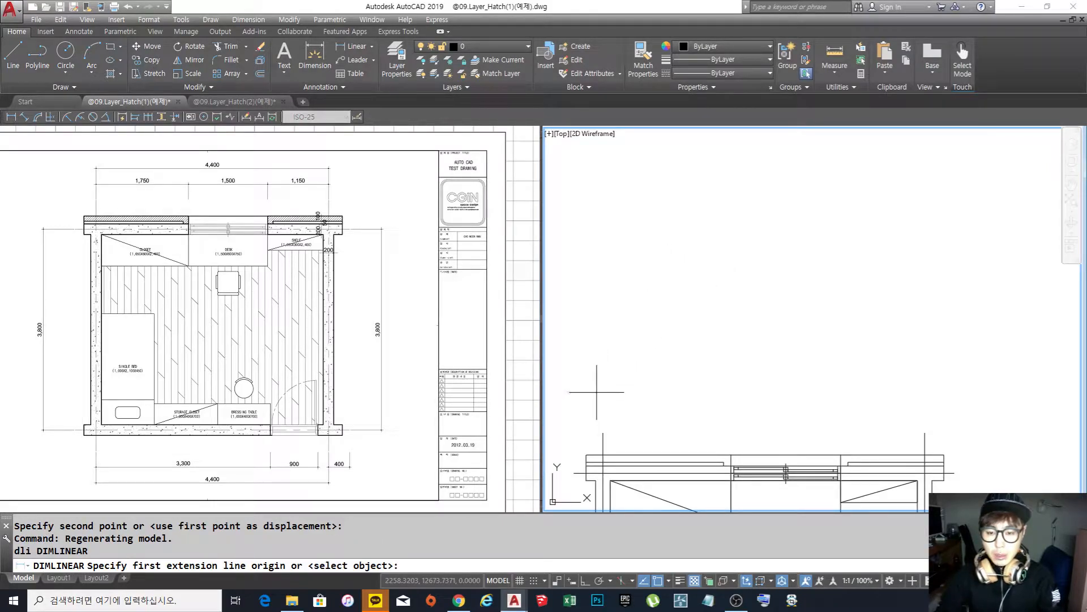
pyautogui.scroll(-3, 595, 388)
pyautogui.moveTo(595, 389); pyautogui.dragTo(701, 195, button='middle')
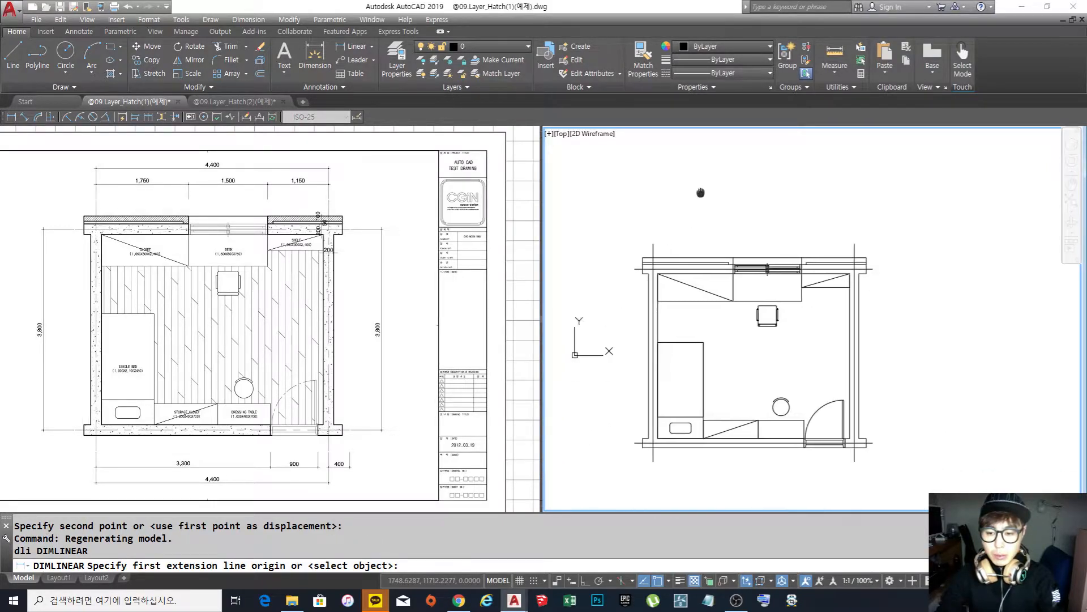
pyautogui.click(643, 230)
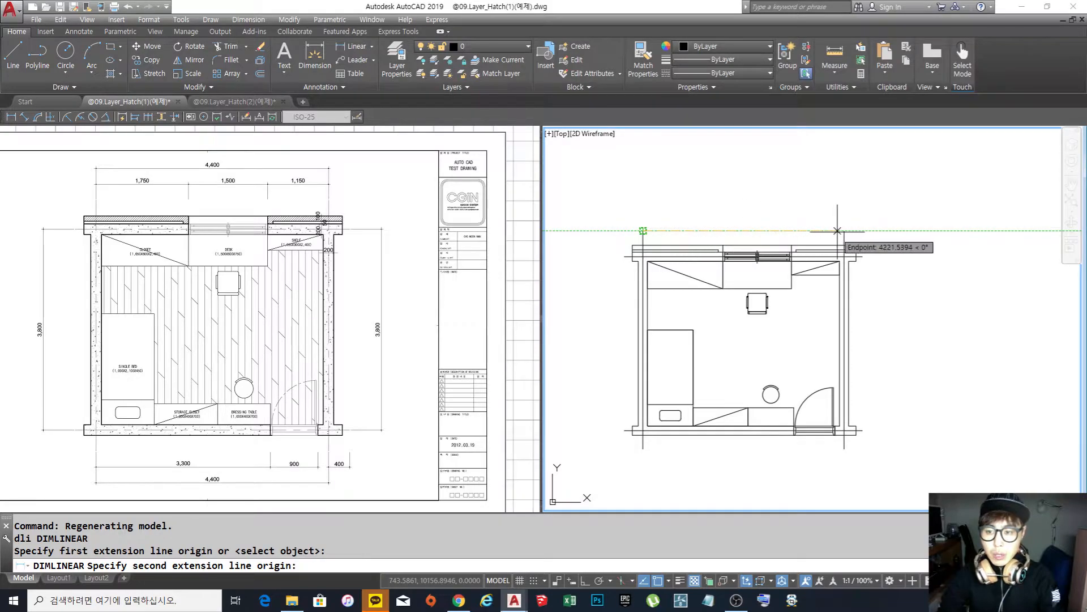
pyautogui.click(844, 231)
pyautogui.click(832, 207)
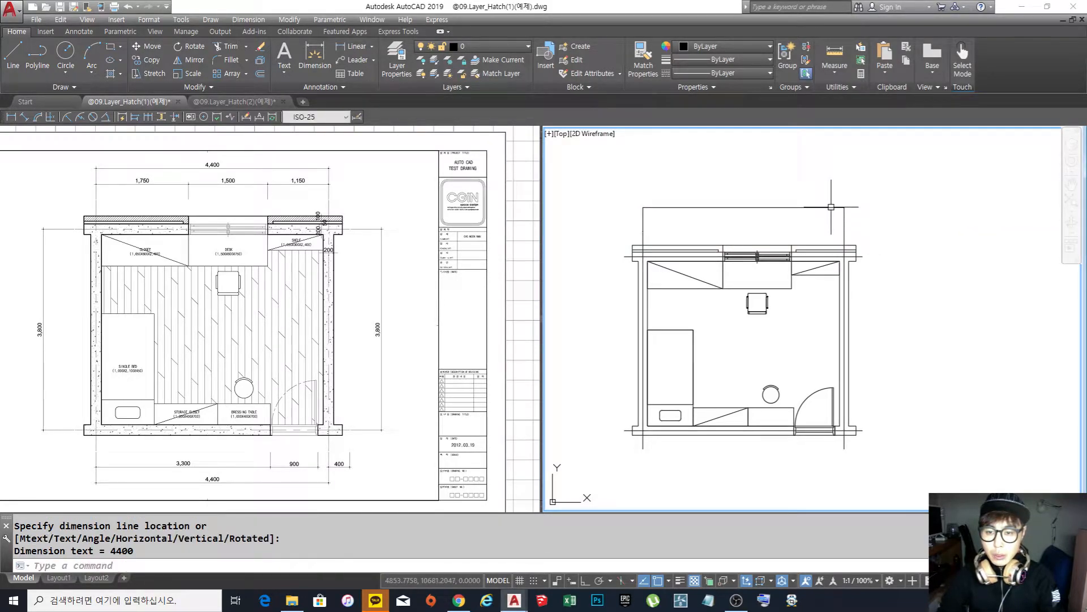
pyautogui.click(781, 187)
pyautogui.press('Escape')
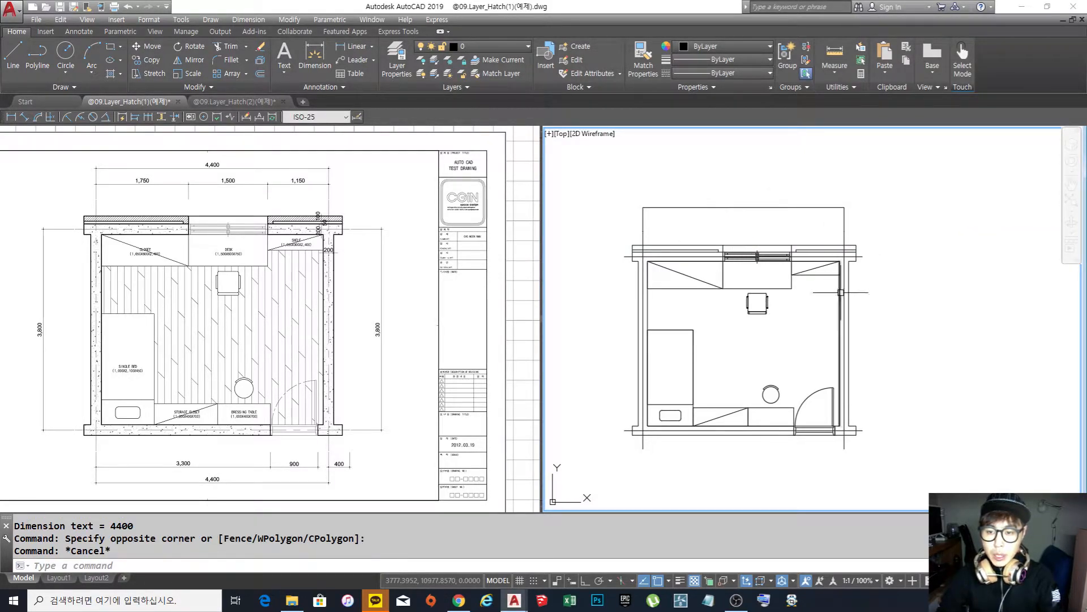
# Compare the extents of the undimensioned room plan with the mechanical part drawings and the finished plan in the reference viewport
pyautogui.click(582, 227)
pyautogui.click(947, 465)
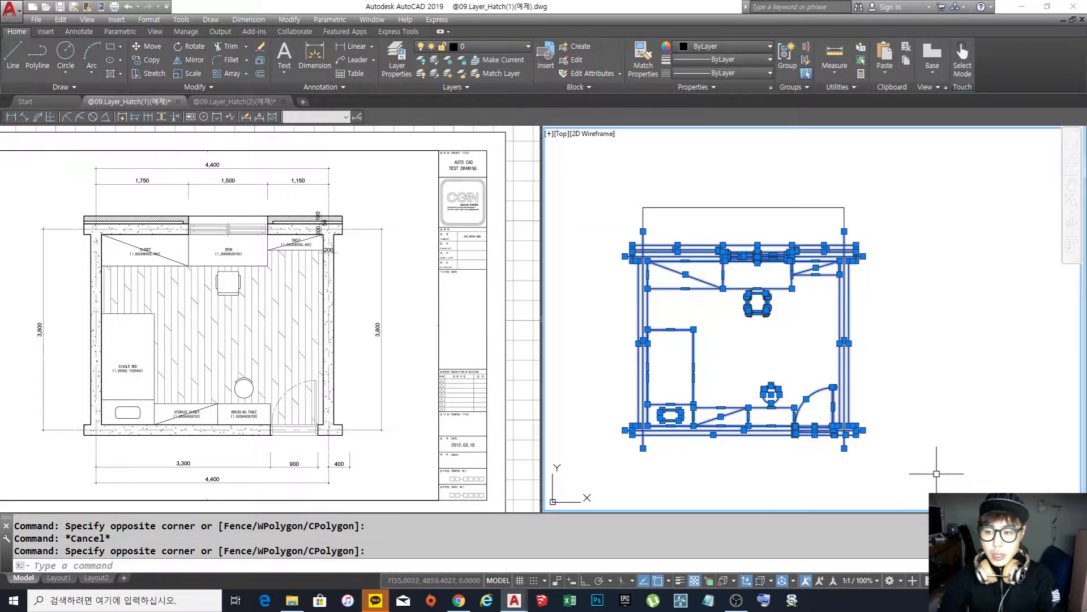
pyautogui.press('Escape')
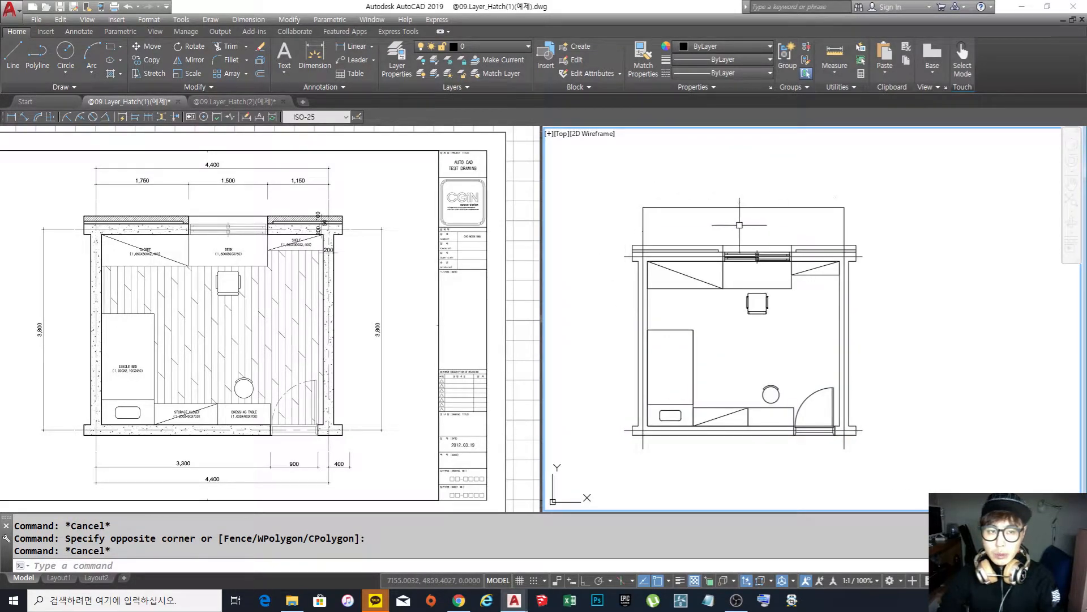
pyautogui.moveTo(739, 227); pyautogui.dragTo(736, 254, button='middle')
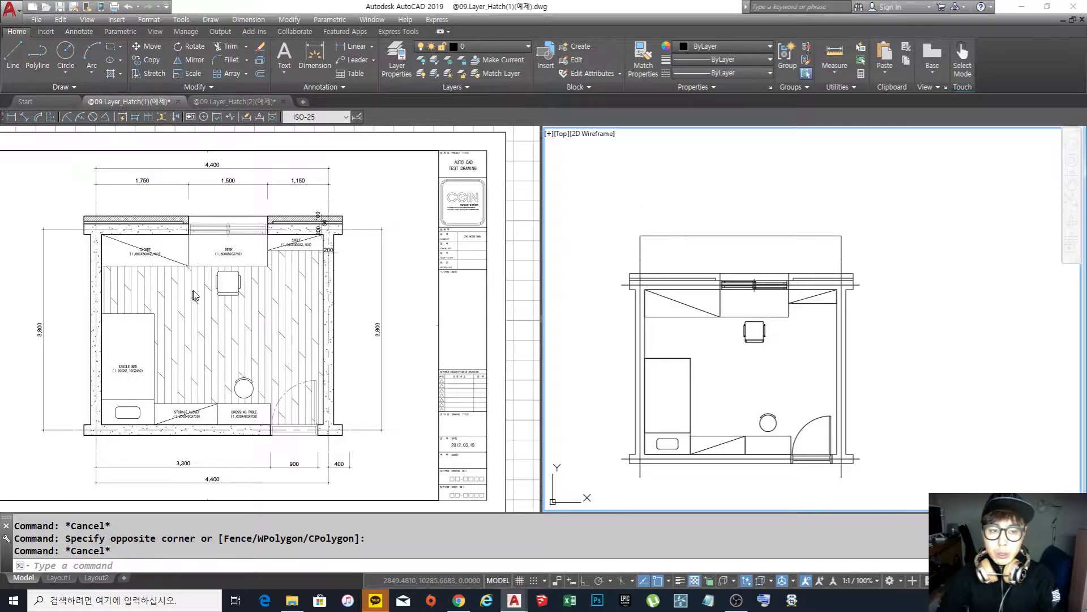
pyautogui.click(425, 275)
pyautogui.scroll(-3, 424, 274)
pyautogui.scroll(3, 178, 278)
pyautogui.scroll(2, 361, 281)
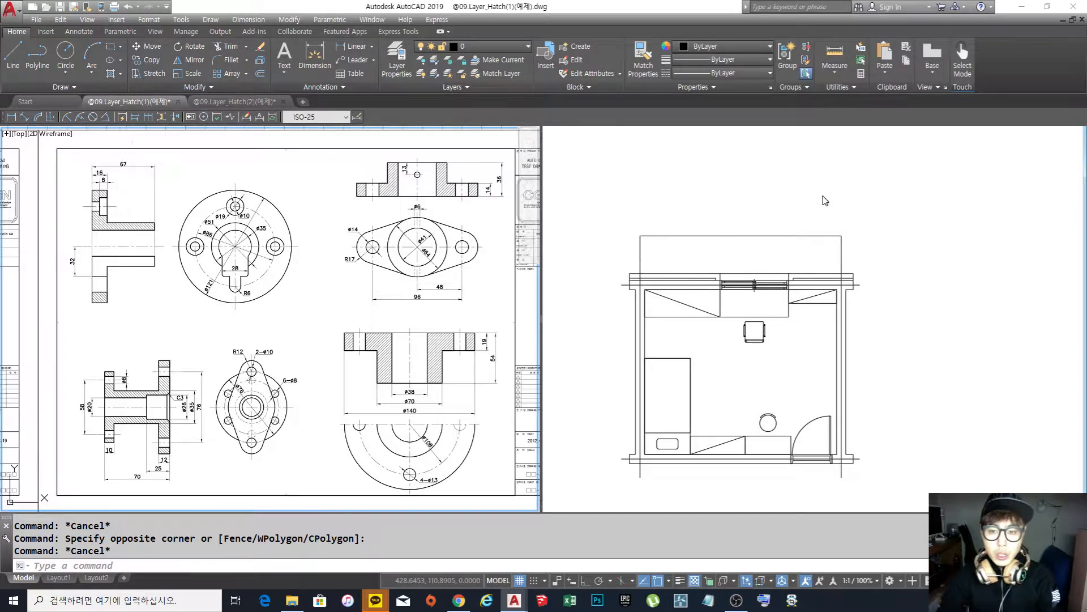
pyautogui.press('Escape')
pyautogui.click(609, 247)
pyautogui.click(600, 246)
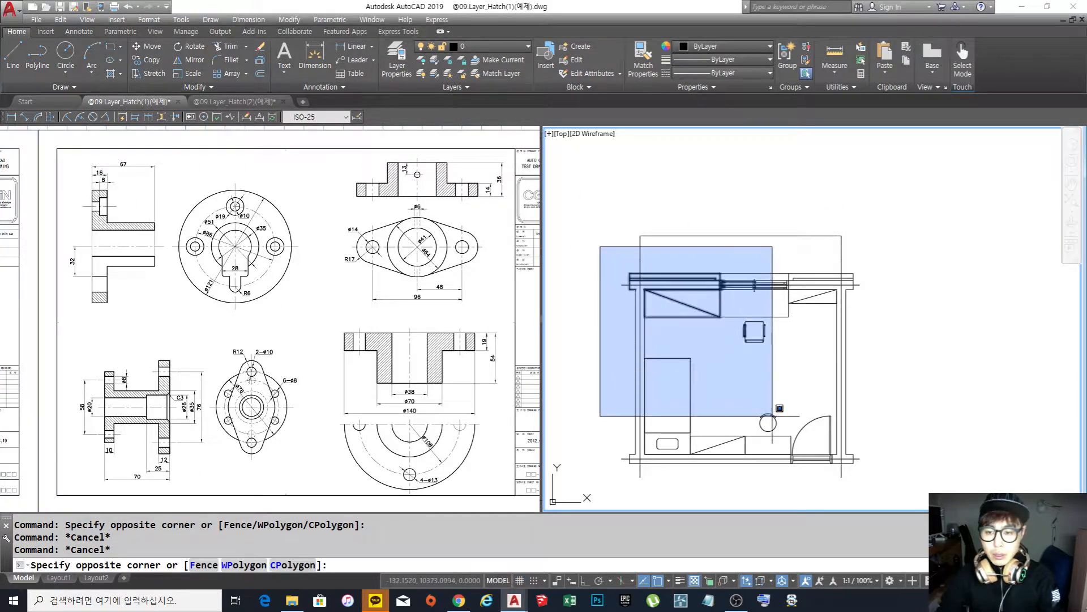
pyautogui.click(918, 508)
pyautogui.scroll(2, 743, 437)
pyautogui.scroll(-3, 855, 360)
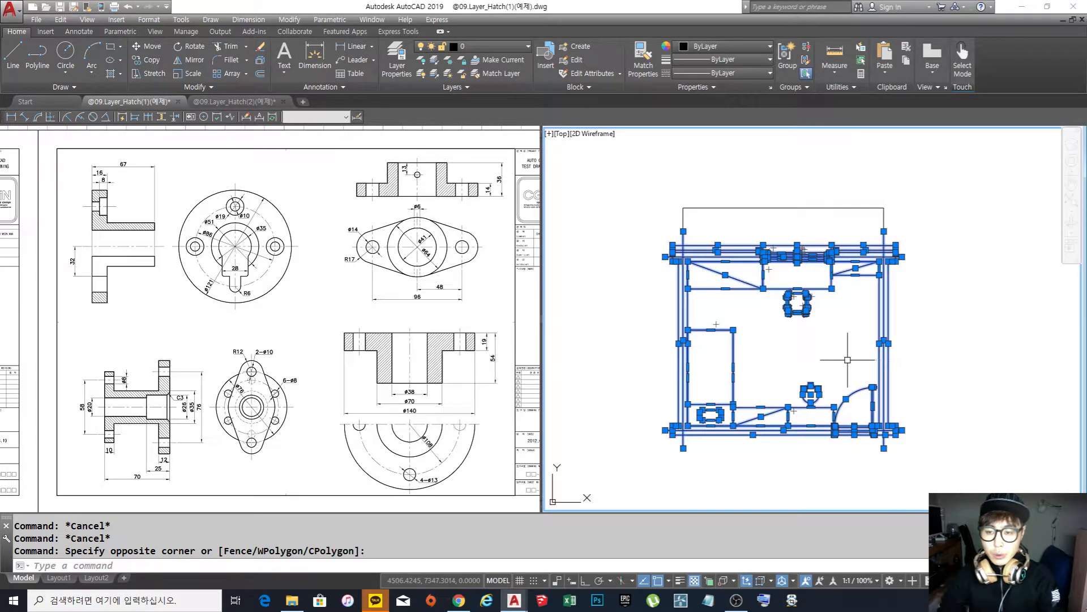
pyautogui.click(337, 311)
pyautogui.scroll(-3, 351, 306)
pyautogui.scroll(3, 385, 298)
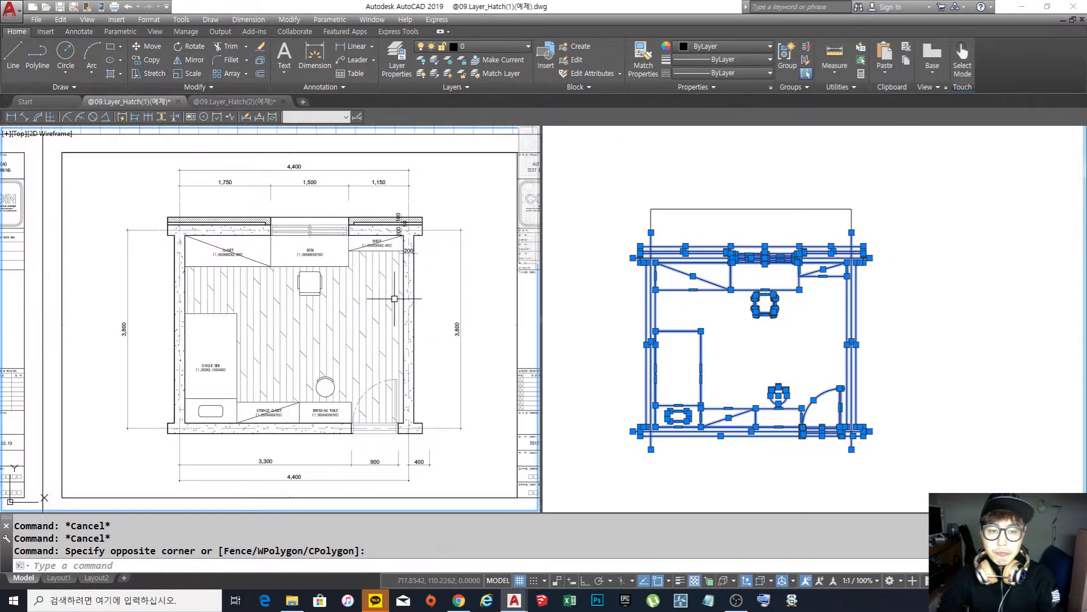
pyautogui.click(733, 193)
pyautogui.press('Escape')
# Examine the text size of the new overall dimension above the plan, close up and relative to the whole room
pyautogui.scroll(5, 766, 208)
pyautogui.moveTo(604, 242); pyautogui.dragTo(655, 259, button='middle')
pyautogui.scroll(10, 697, 246)
pyautogui.scroll(3, 707, 252)
pyautogui.scroll(-3, 706, 250)
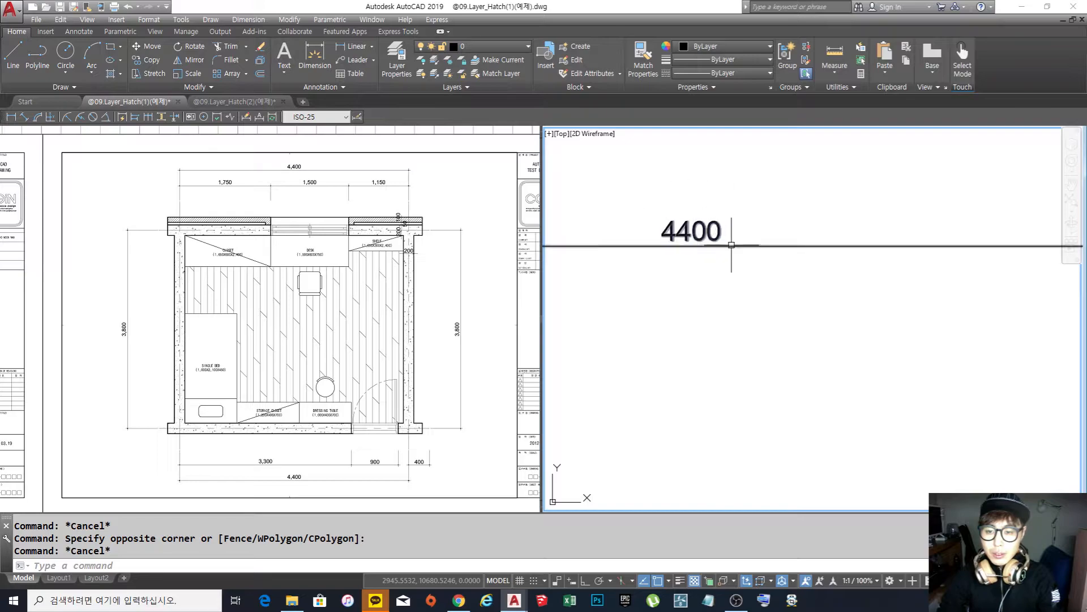
pyautogui.scroll(-5, 720, 249)
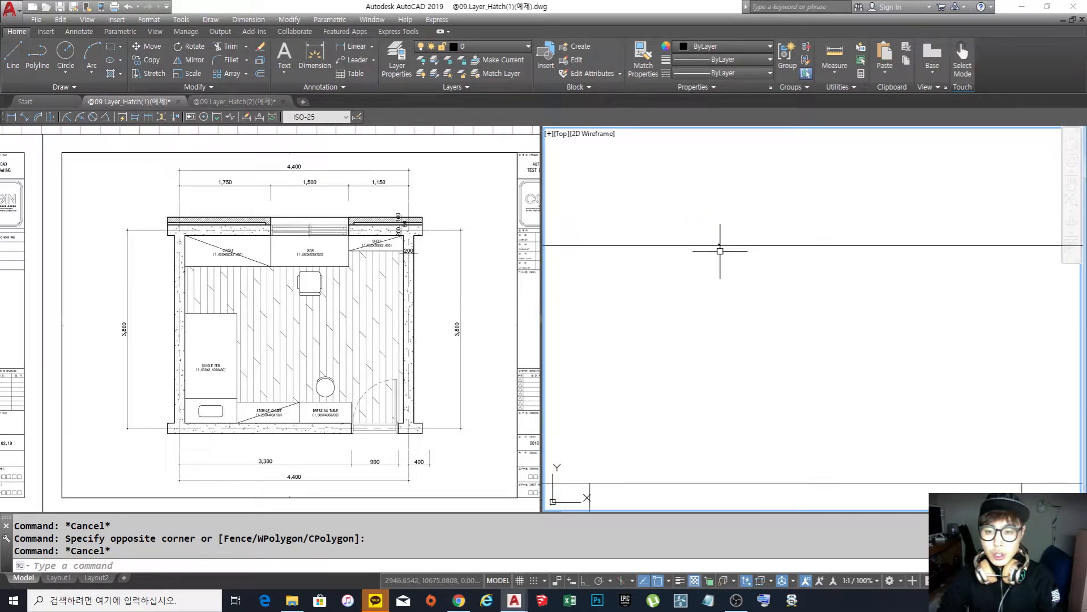
pyautogui.scroll(-8, 720, 250)
pyautogui.moveTo(708, 281); pyautogui.dragTo(742, 302, button='middle')
pyautogui.scroll(2, 697, 236)
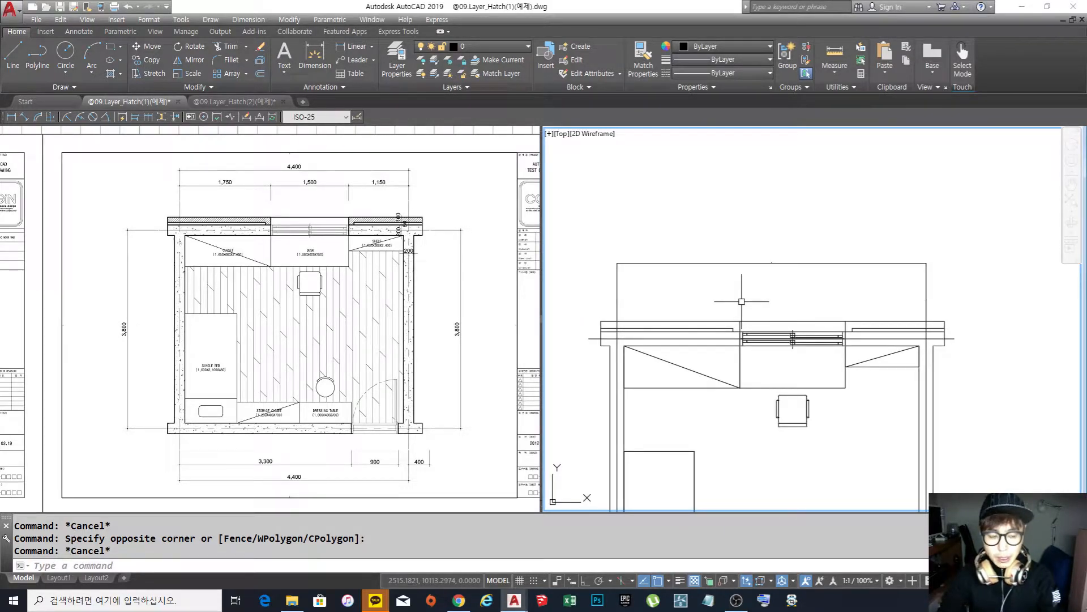
# Open the Dimension Style Manager and compare the previews of the Annotative, ISO-25 and Standard styles
pyautogui.write('d')
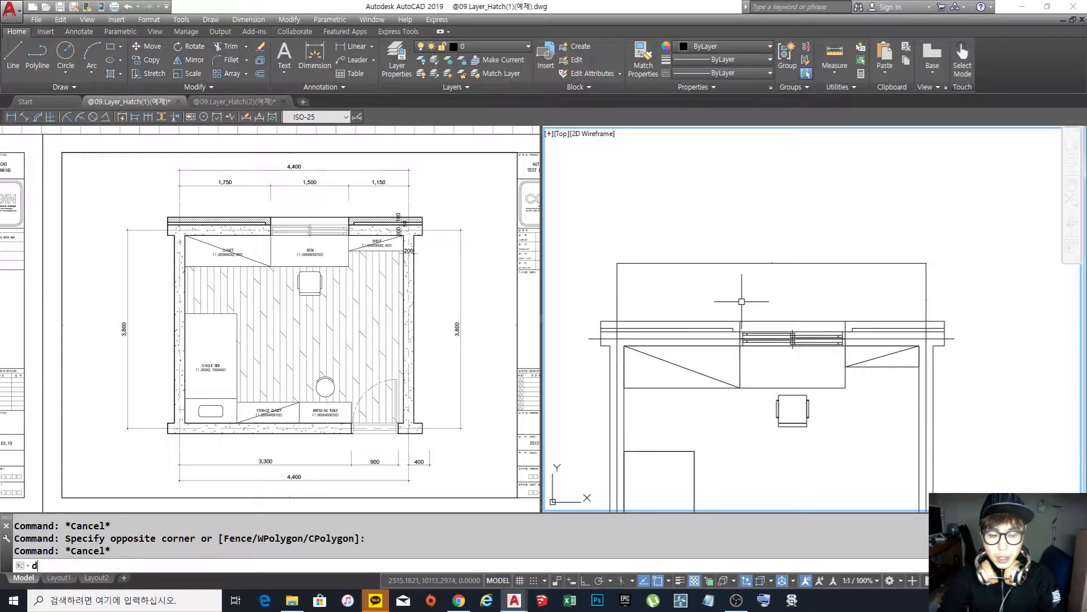
pyautogui.press('Return')
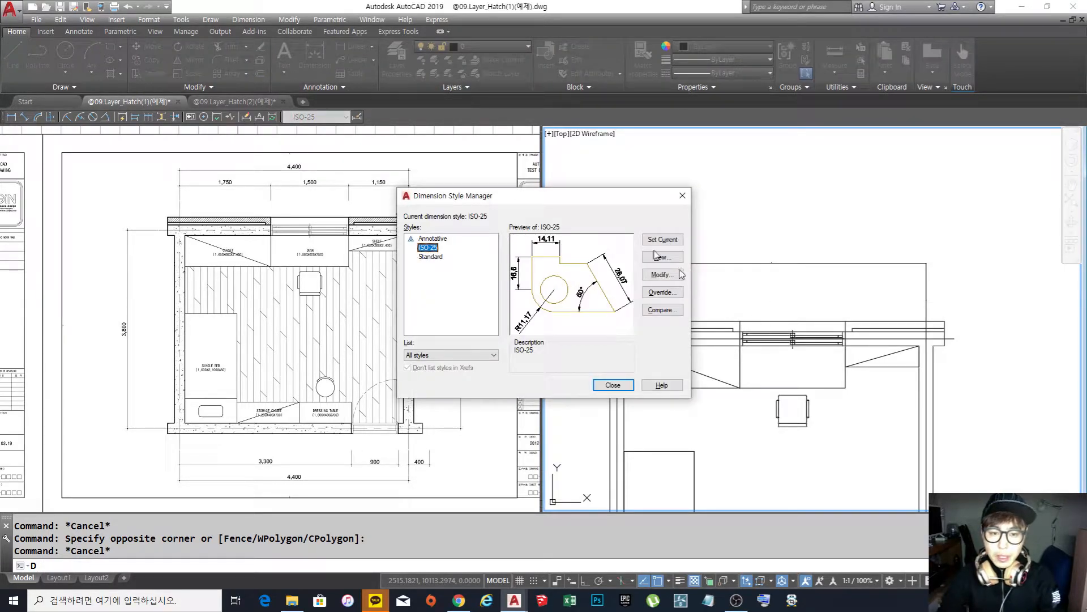
pyautogui.moveTo(595, 201); pyautogui.dragTo(623, 169)
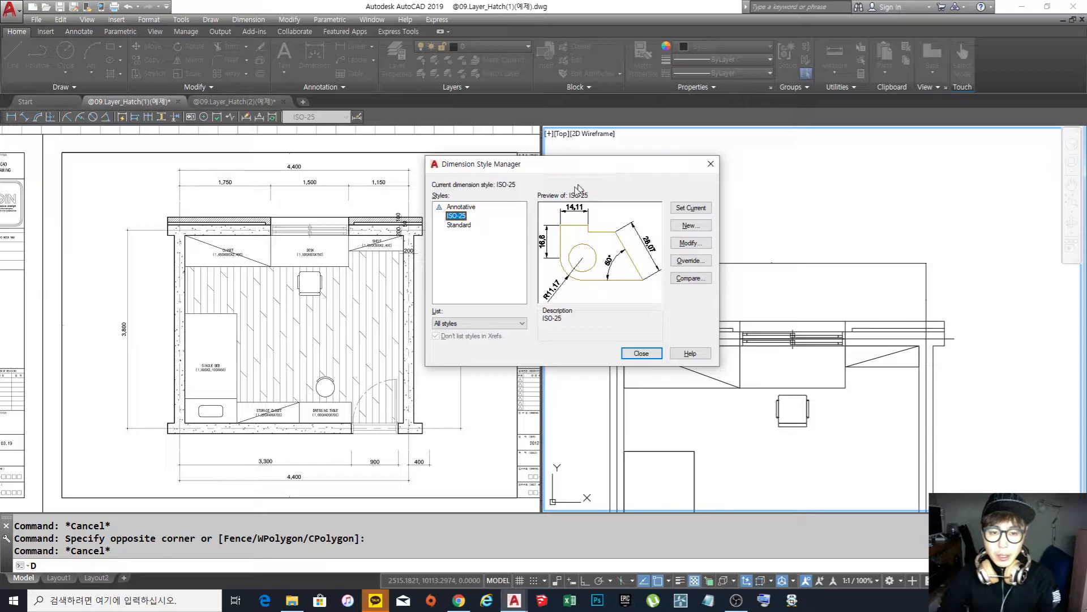
pyautogui.click(463, 207)
pyautogui.click(462, 216)
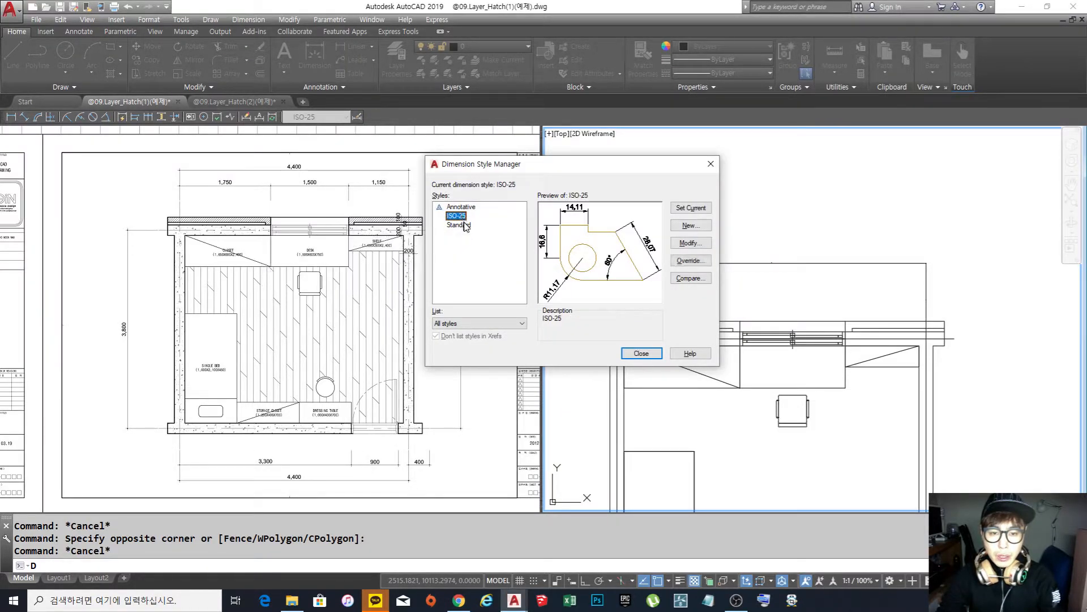
pyautogui.click(465, 227)
pyautogui.click(460, 217)
pyautogui.click(463, 208)
pyautogui.click(461, 217)
pyautogui.click(462, 224)
pyautogui.click(461, 216)
pyautogui.click(462, 208)
pyautogui.click(462, 217)
pyautogui.click(463, 226)
pyautogui.click(461, 216)
pyautogui.click(462, 208)
pyautogui.click(462, 217)
pyautogui.click(461, 225)
pyautogui.click(461, 217)
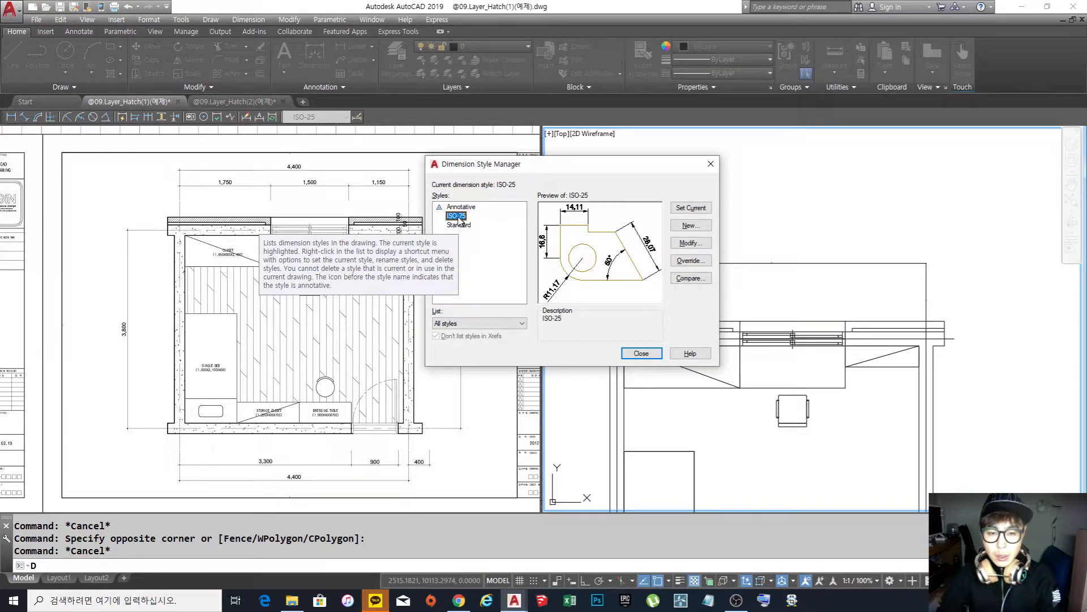
pyautogui.click(462, 225)
pyautogui.click(460, 216)
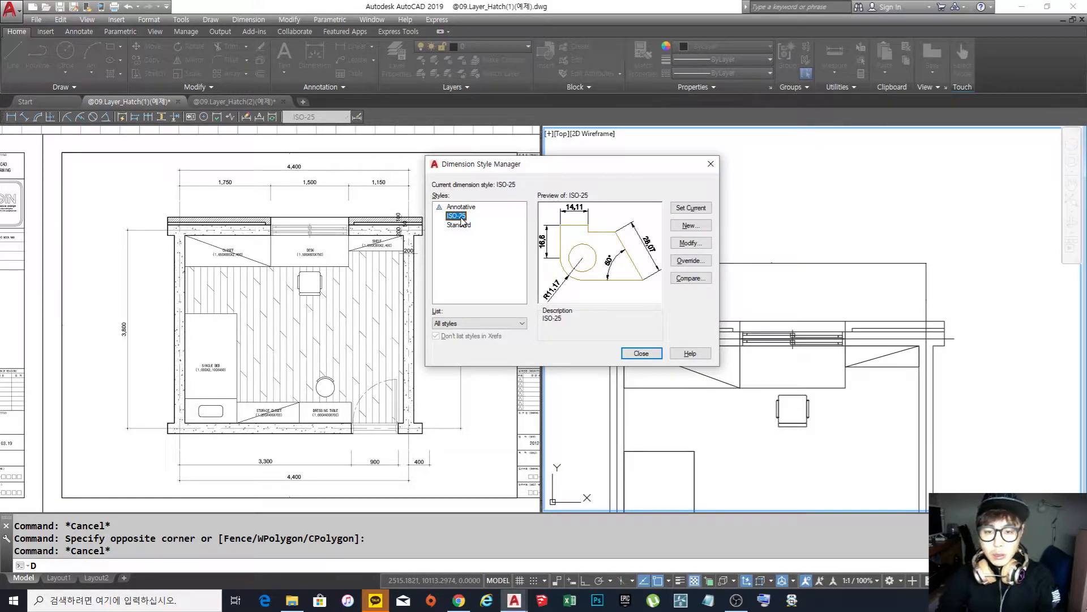
pyautogui.click(457, 226)
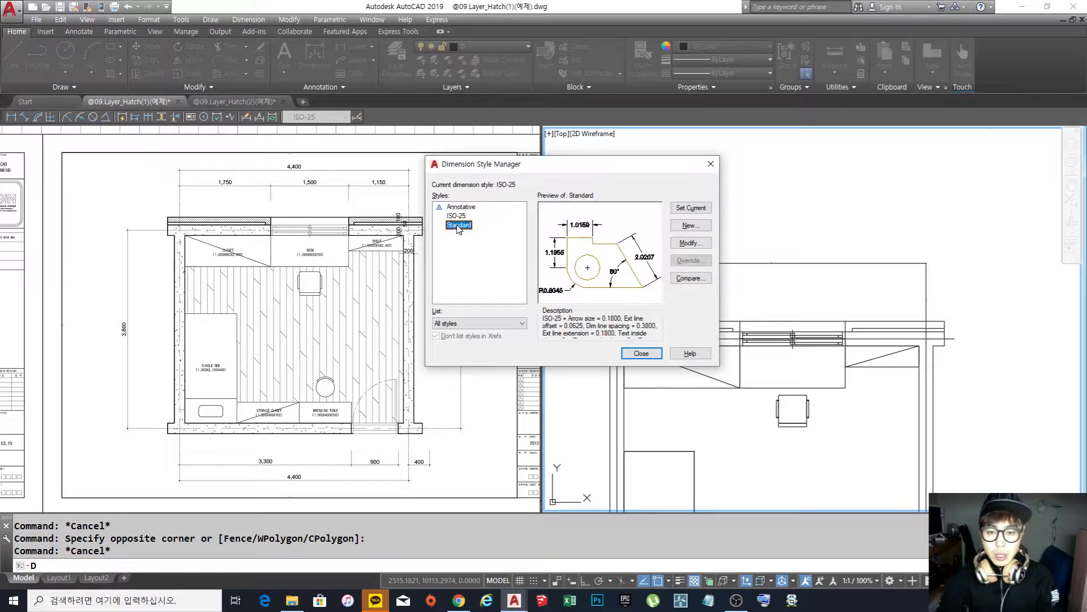
pyautogui.click(459, 216)
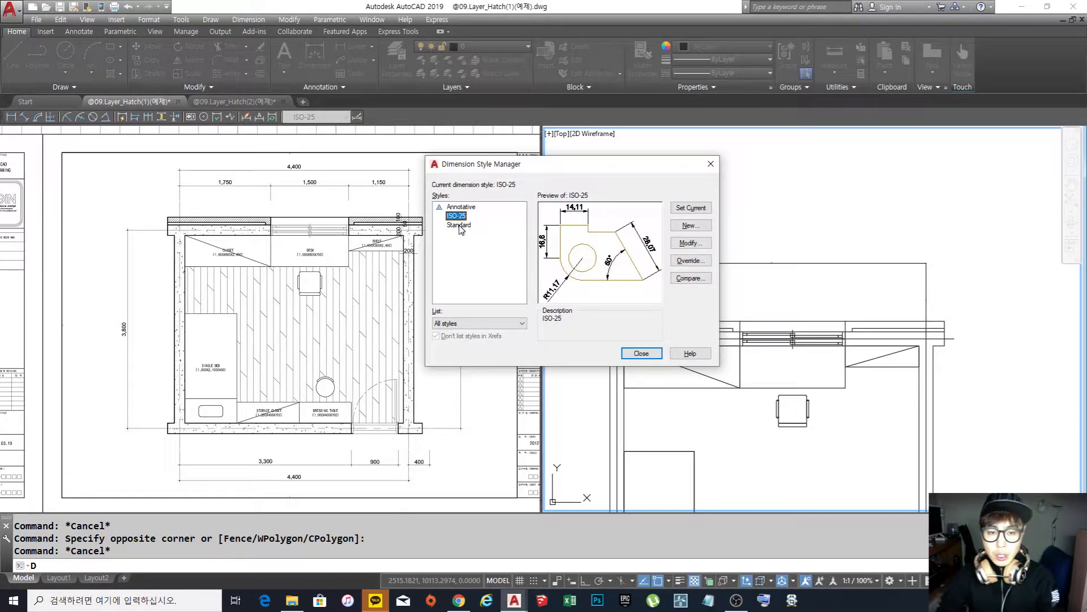
pyautogui.click(460, 226)
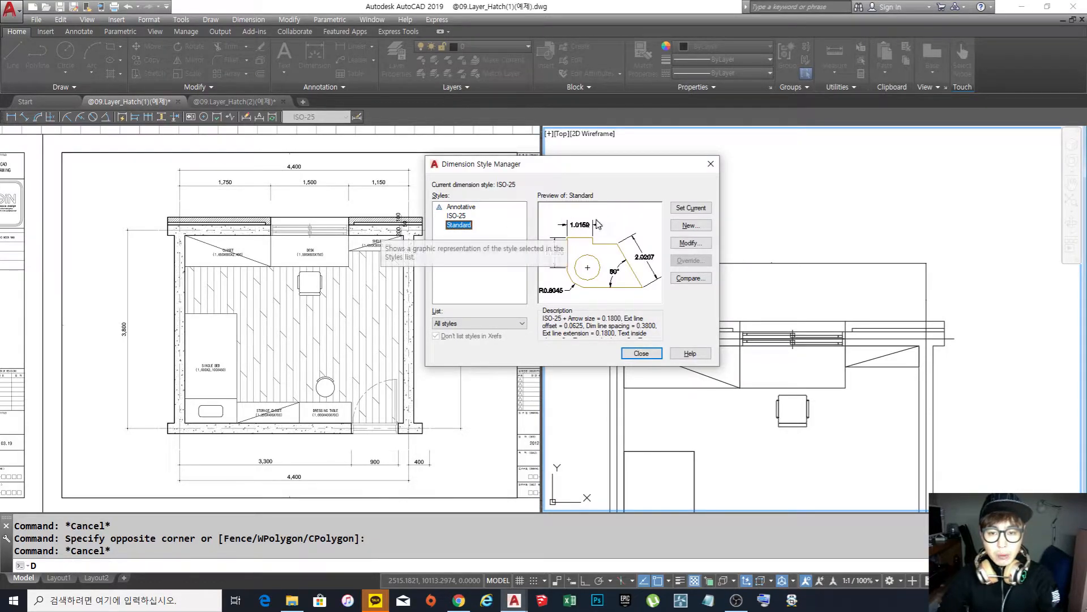
pyautogui.click(460, 216)
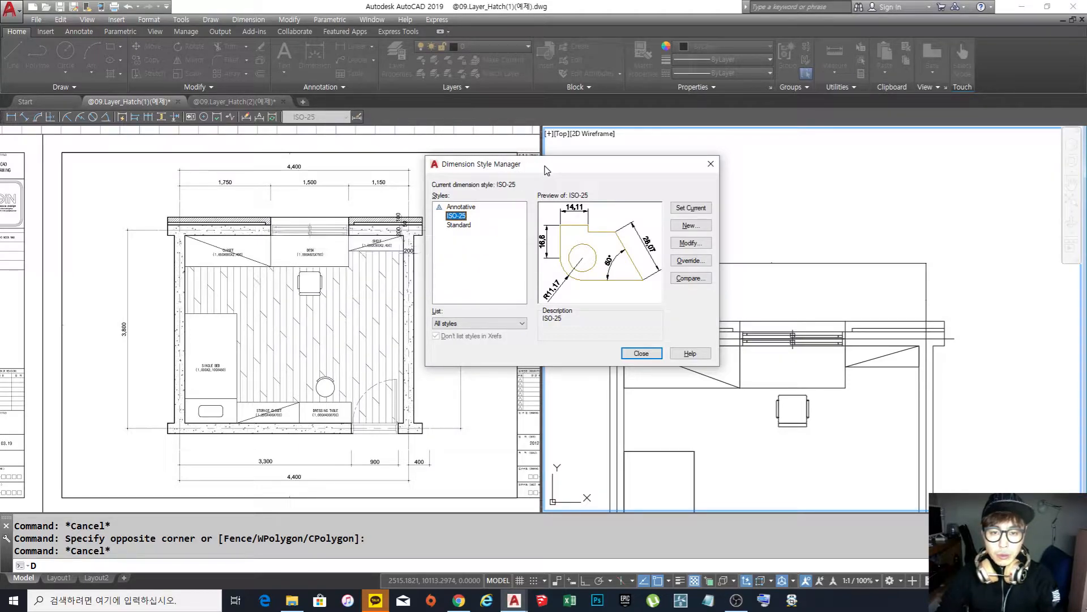
pyautogui.moveTo(546, 170); pyautogui.dragTo(488, 179)
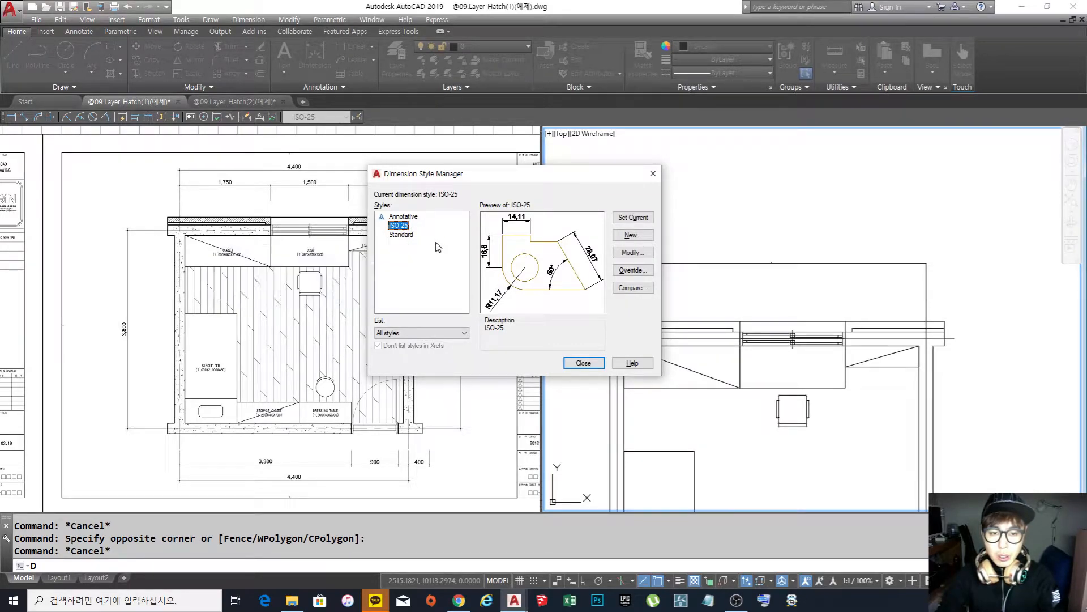
pyautogui.click(405, 235)
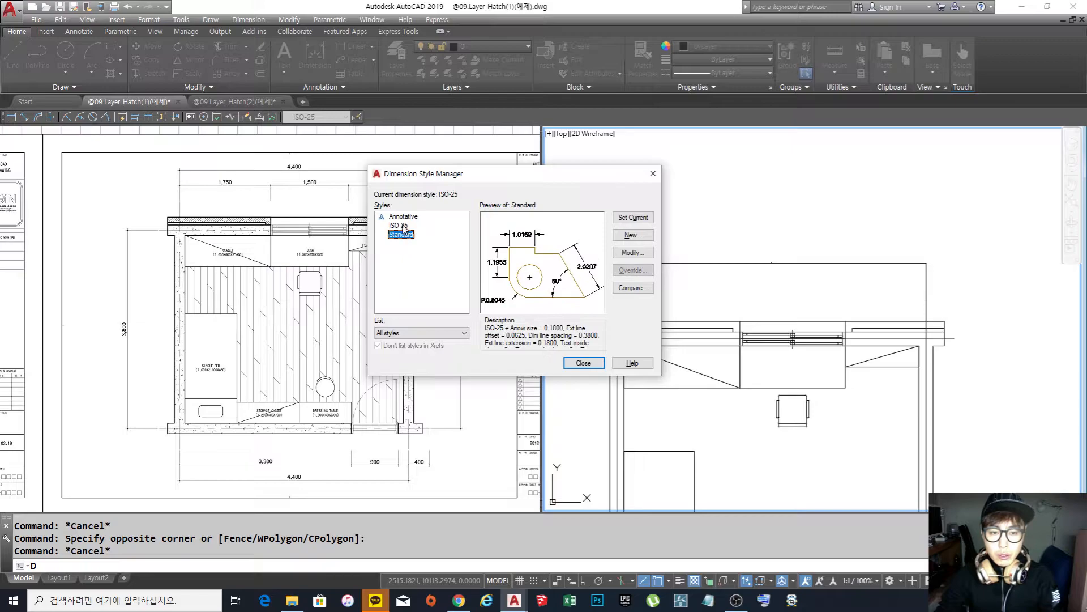
# Start a new dimension style from ISO-25 and name it D-20
pyautogui.click(404, 226)
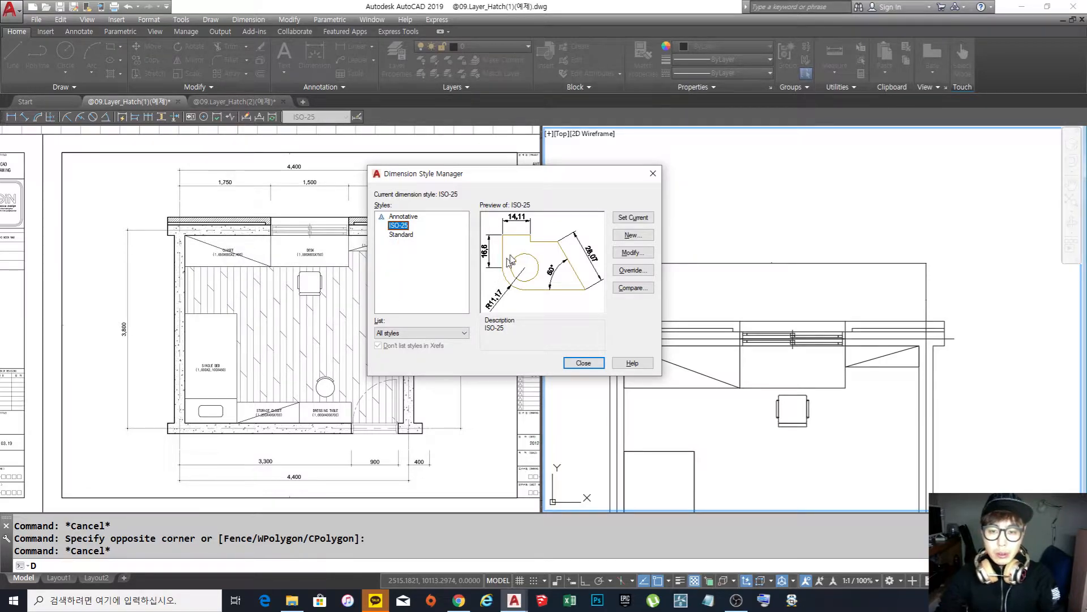
pyautogui.click(635, 236)
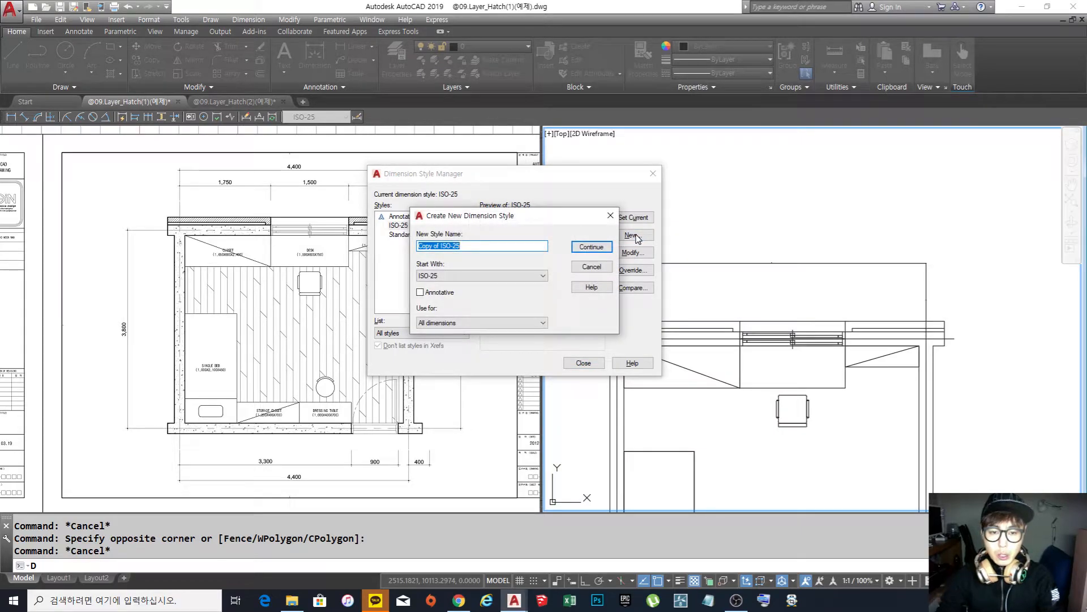
pyautogui.click(478, 243)
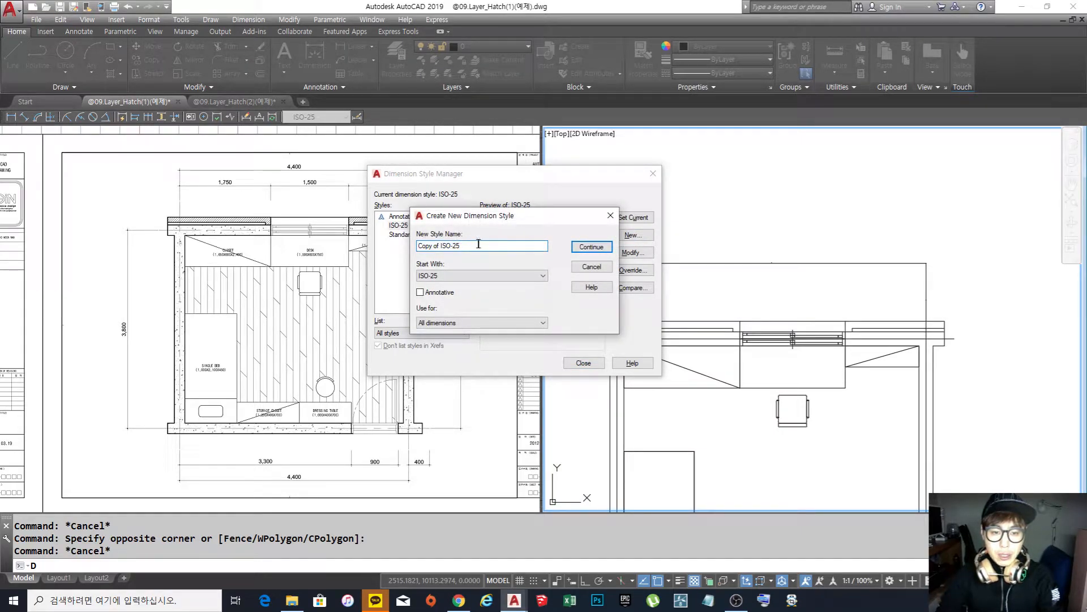
pyautogui.moveTo(478, 245); pyautogui.dragTo(412, 248)
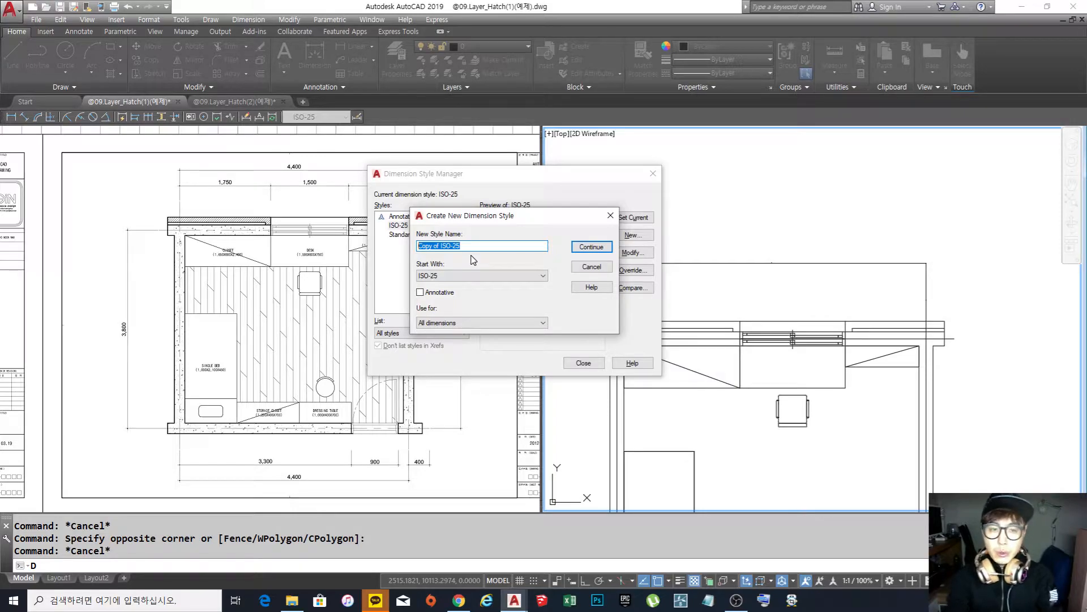
pyautogui.write('D-20')
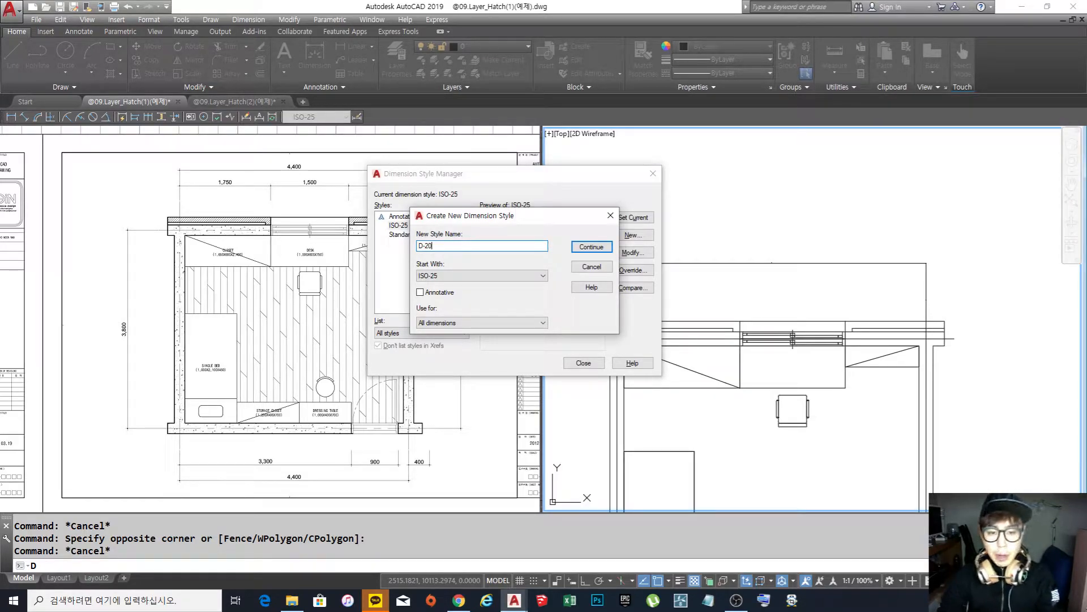
# Choose ISO-25 as the starting style for D-20
pyautogui.moveTo(445, 245); pyautogui.dragTo(409, 247)
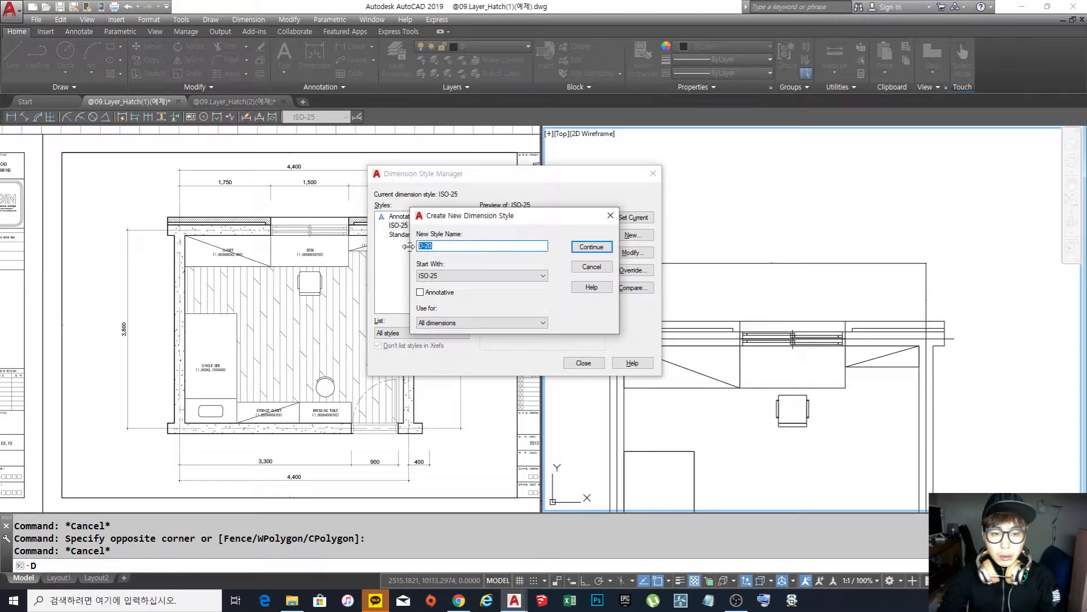
pyautogui.click(462, 281)
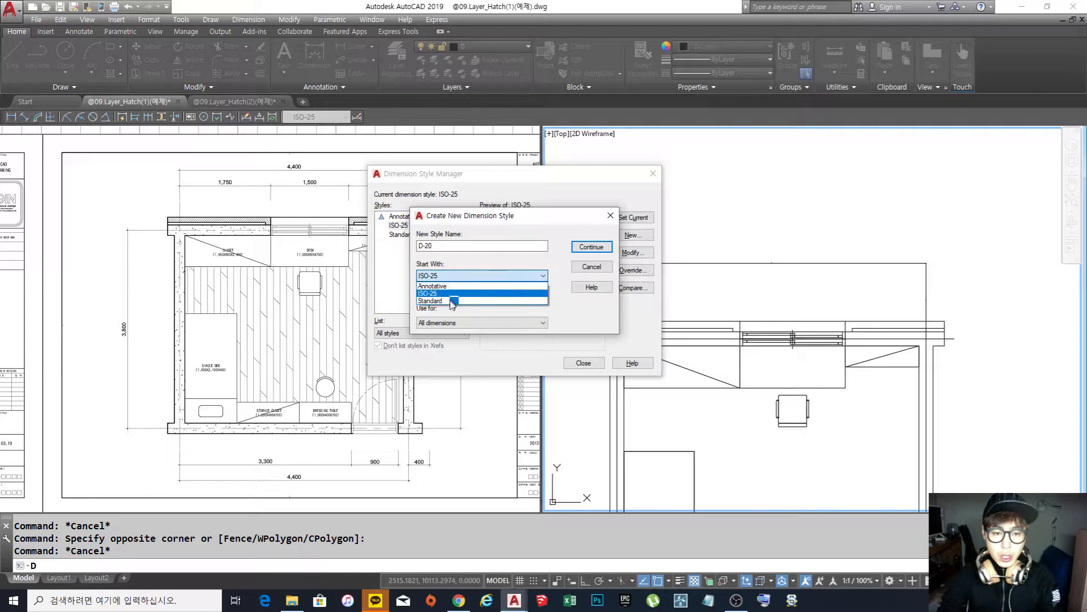
pyautogui.click(441, 293)
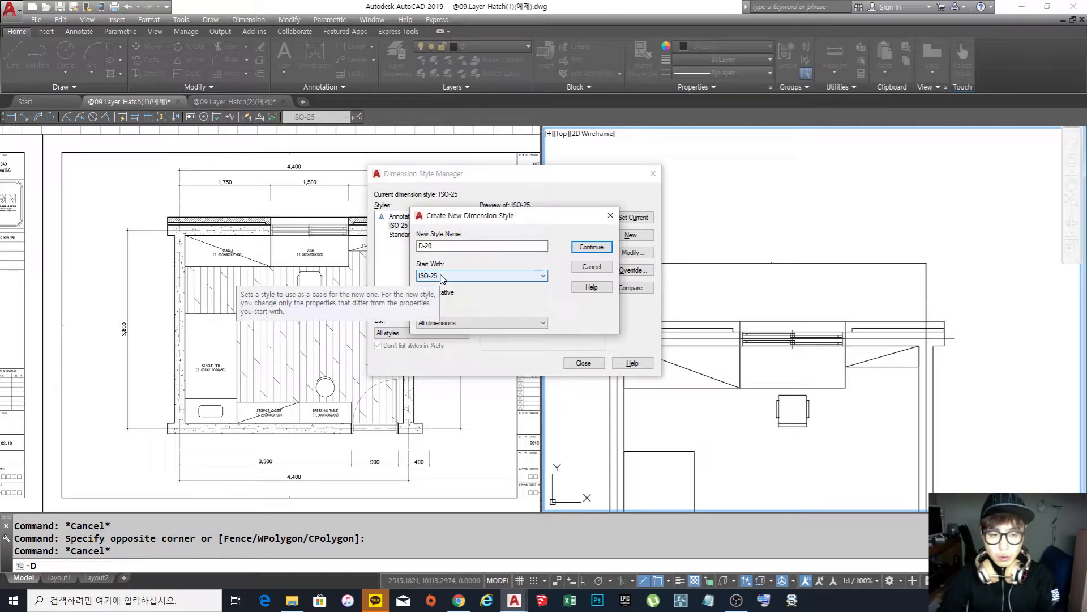
pyautogui.click(540, 276)
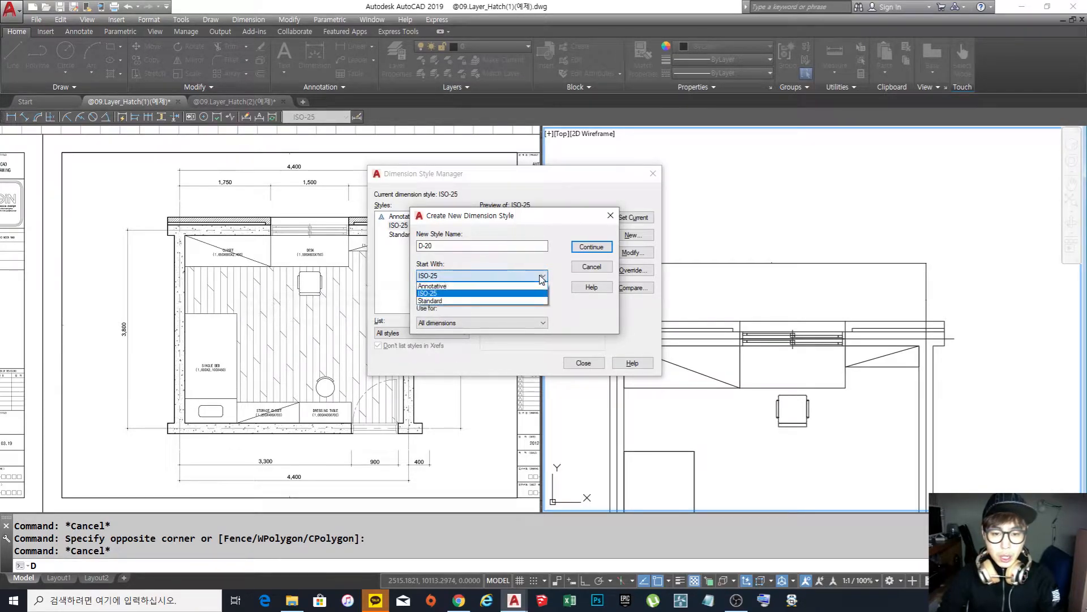
pyautogui.click(526, 296)
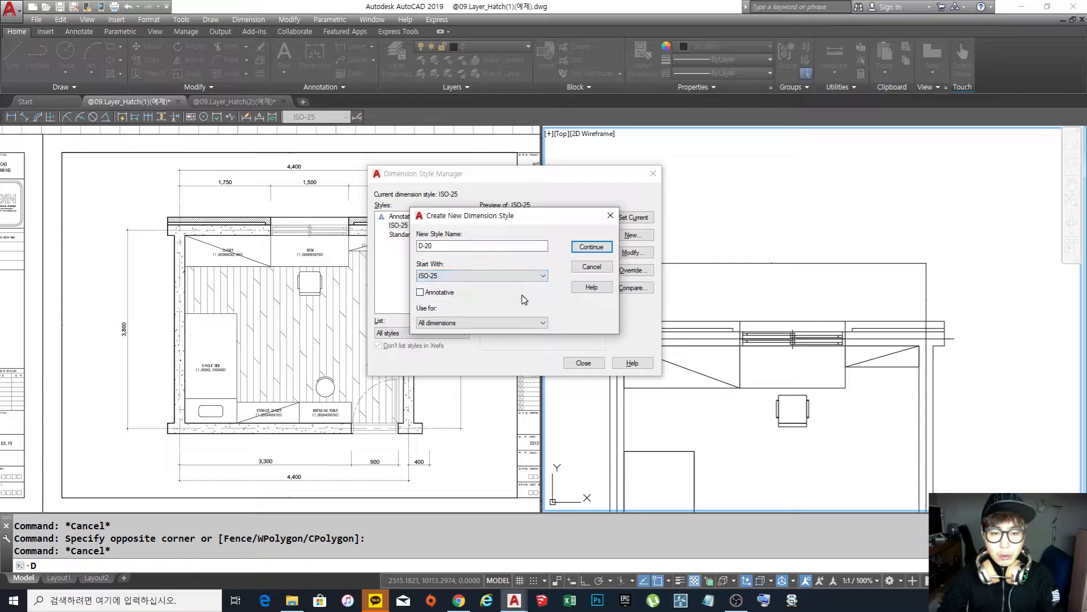
pyautogui.click(423, 272)
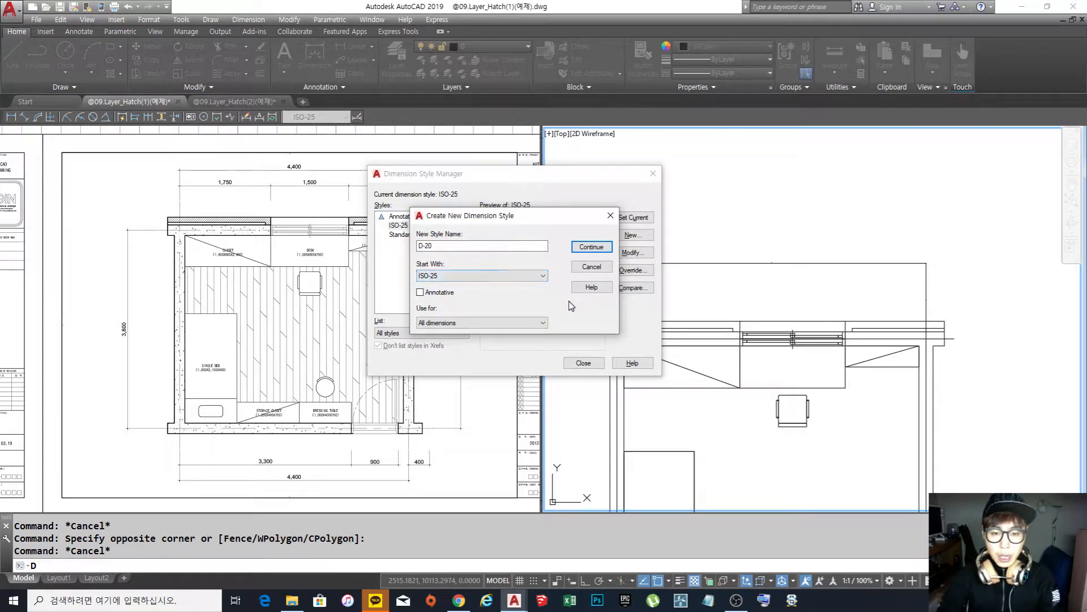
# Create the D-20 style with the settings inherited from ISO-25 and close the Dimension Style Manager
pyautogui.click(598, 248)
pyautogui.click(597, 250)
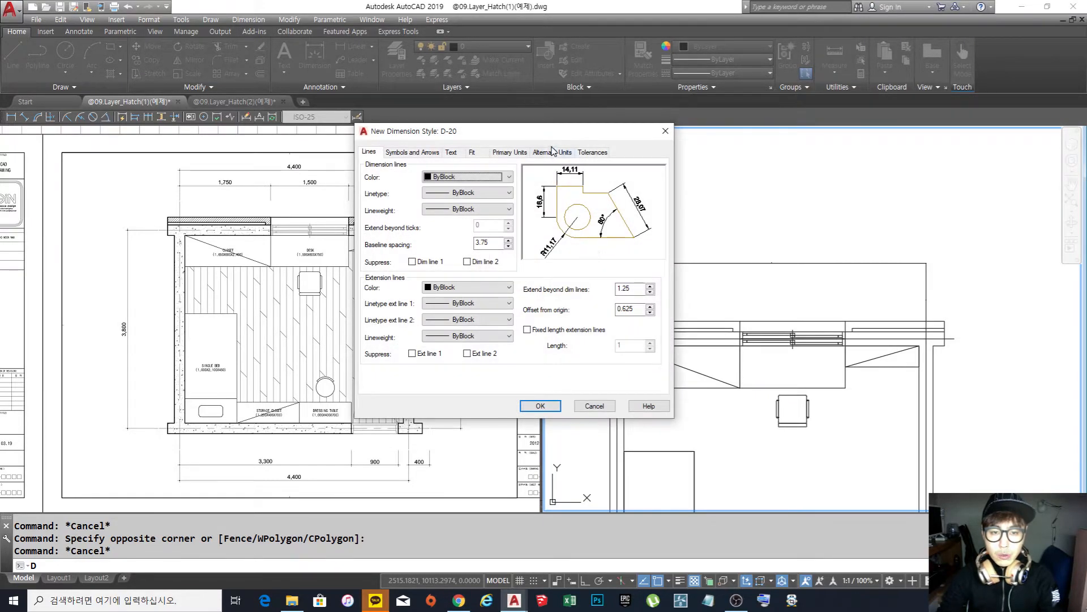
pyautogui.moveTo(552, 135); pyautogui.dragTo(624, 173)
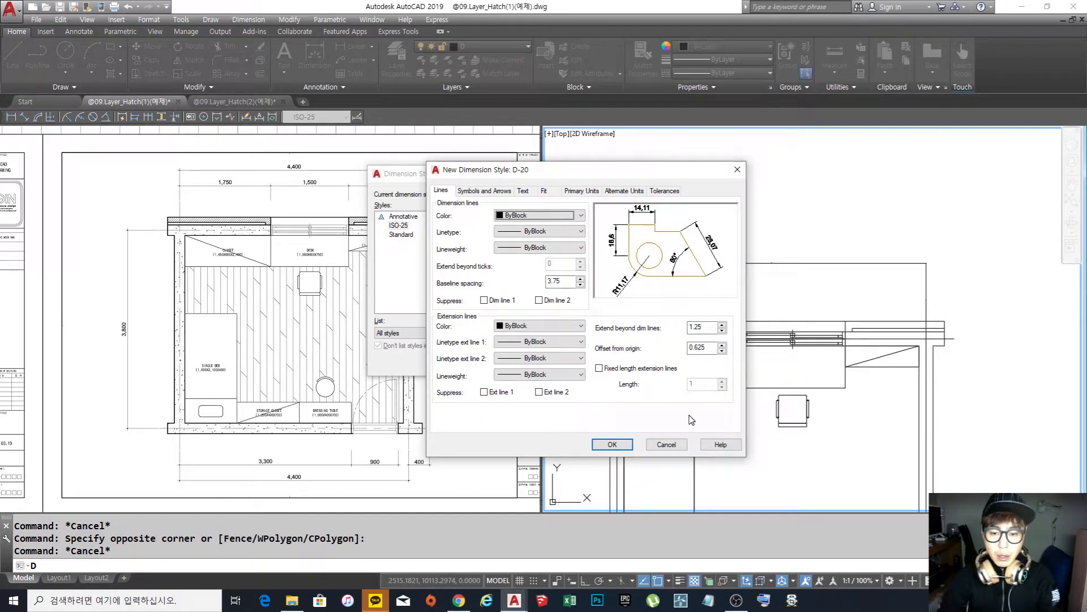
pyautogui.click(626, 446)
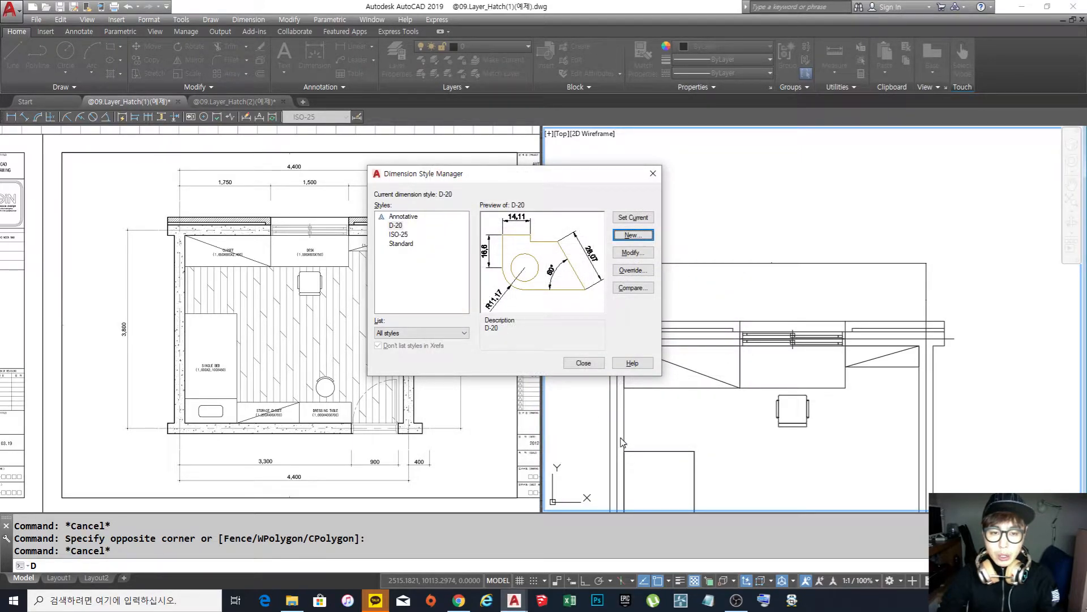
pyautogui.click(395, 226)
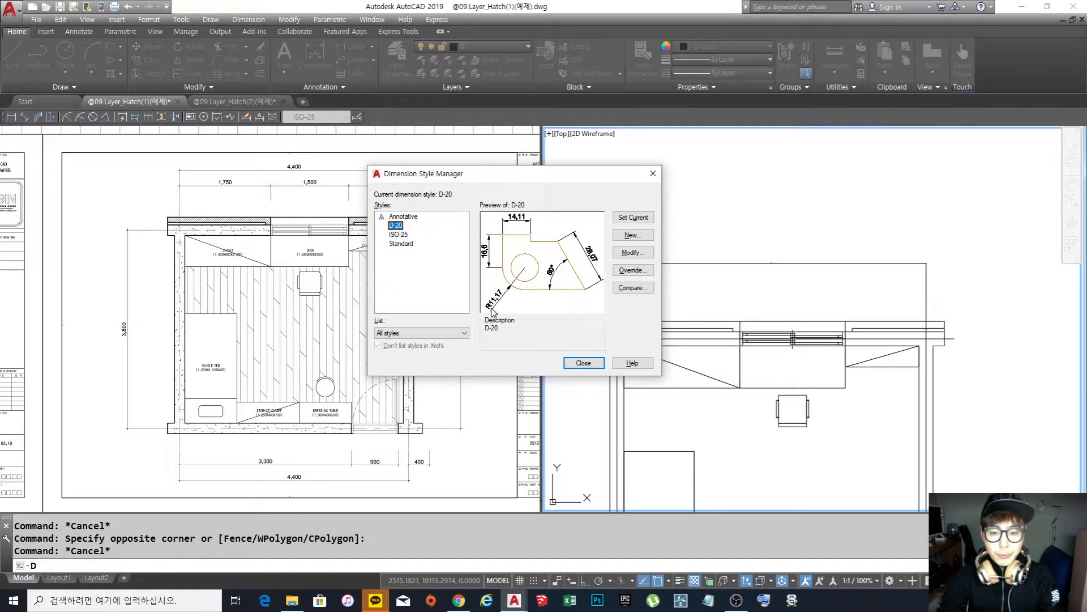
pyautogui.click(584, 363)
# Check which dimension style is assigned to the overall dimension above the undimensioned floor plan
pyautogui.click(793, 278)
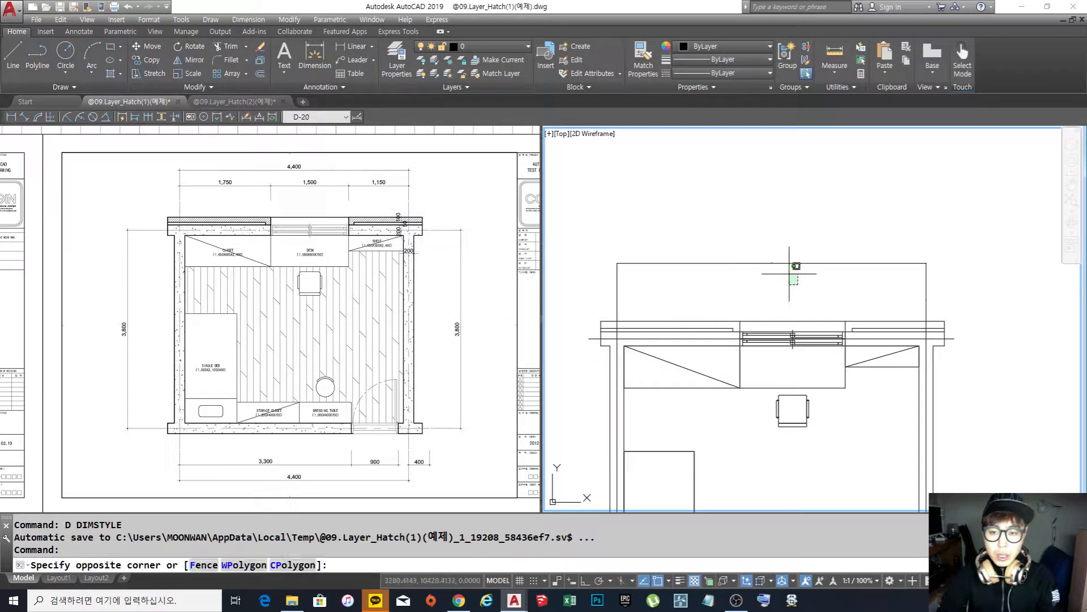
pyautogui.click(764, 241)
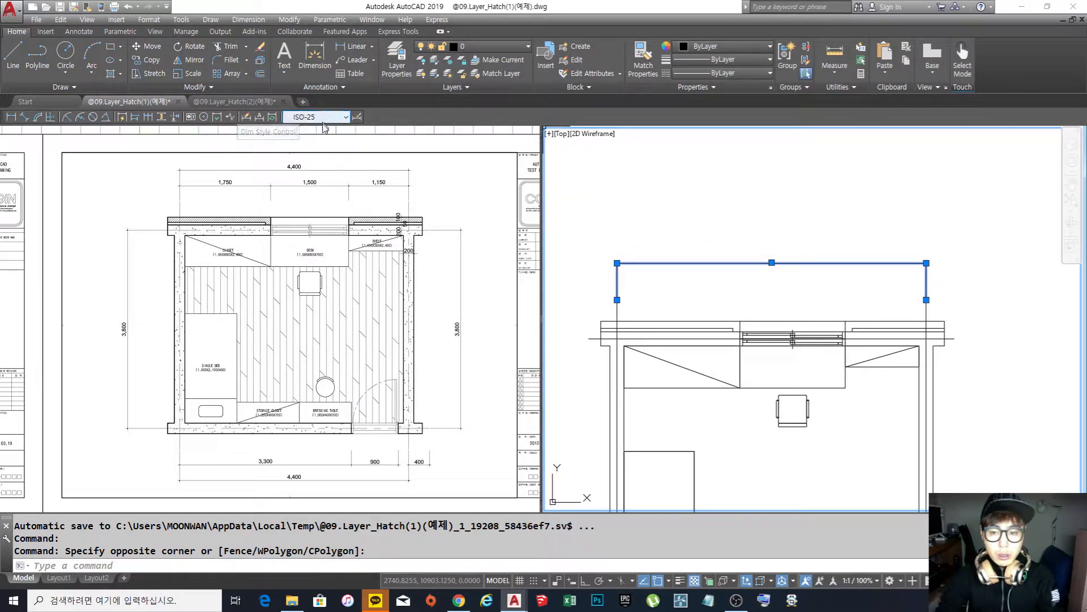
pyautogui.press('Escape')
pyautogui.press('Escape')
pyautogui.click(787, 280)
pyautogui.click(747, 236)
pyautogui.press('Escape')
pyautogui.click(756, 288)
pyautogui.click(716, 250)
pyautogui.press('Escape')
# Apply the D-20 dimension style to the overall dimension above the floor plan
pyautogui.click(745, 283)
pyautogui.click(707, 244)
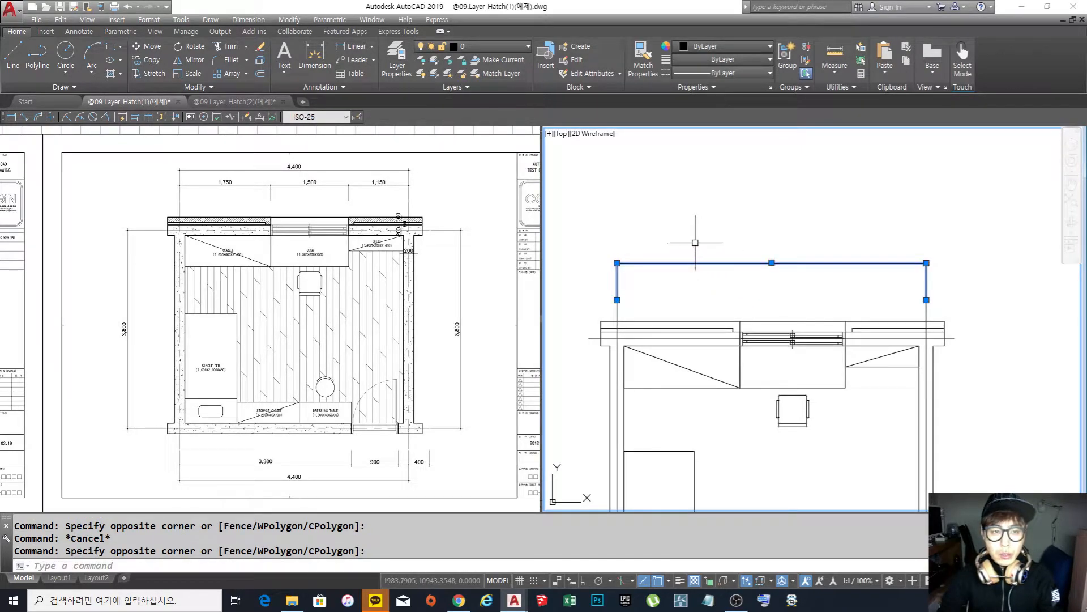
pyautogui.click(345, 117)
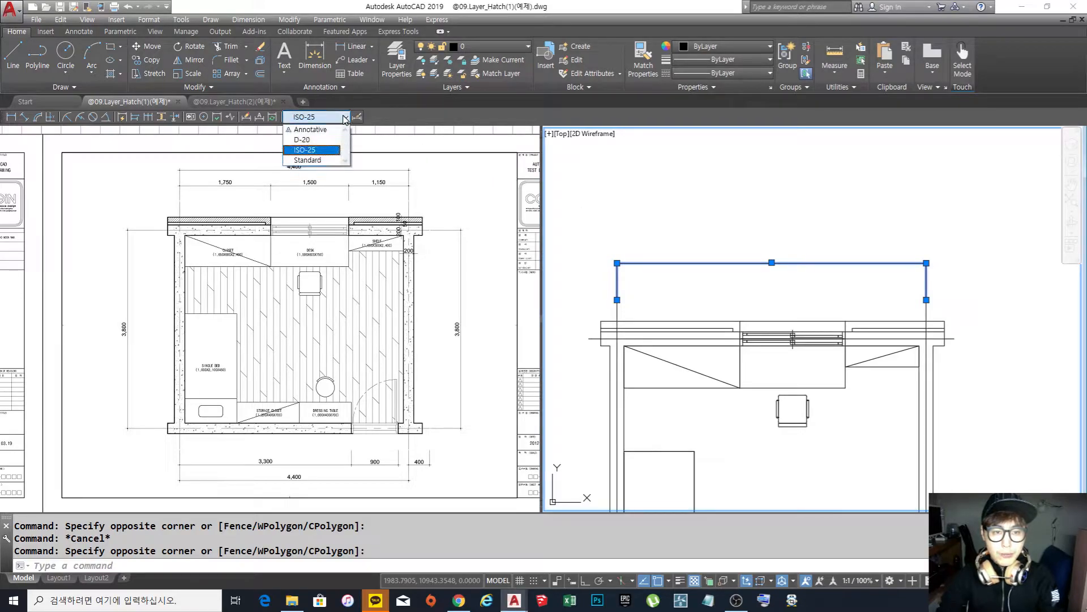
pyautogui.click(323, 145)
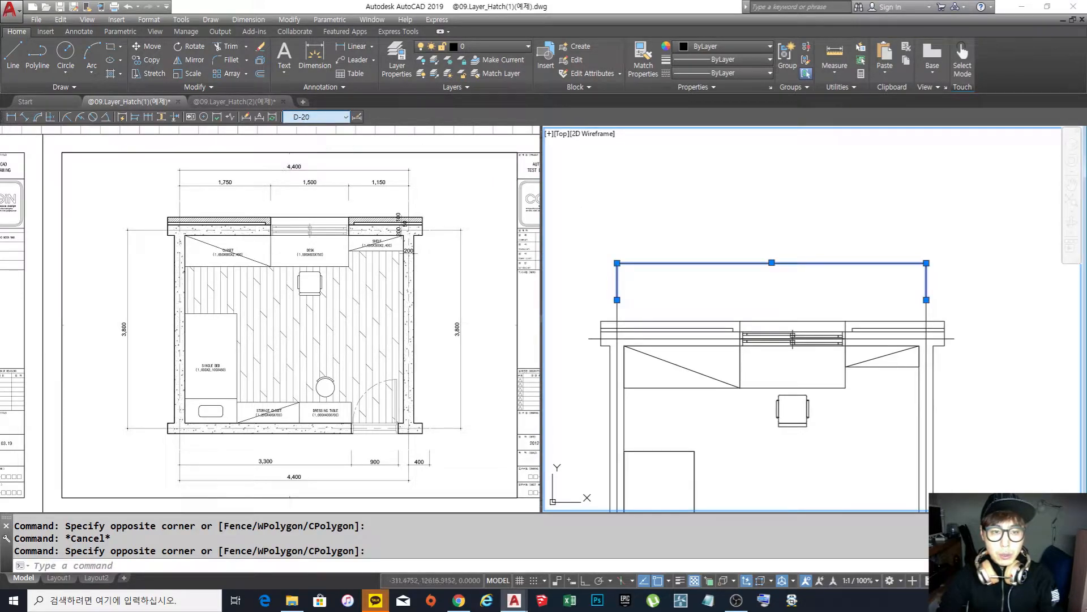
pyautogui.press('Escape')
pyautogui.press('Escape')
pyautogui.press('Escape')
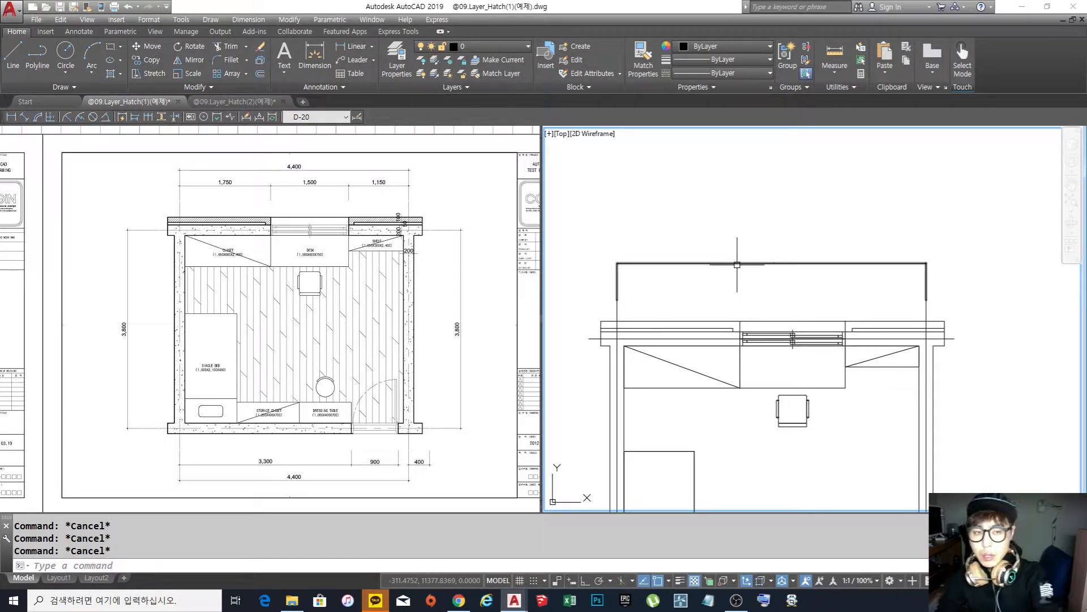
# Inspect the overall dimension above the plan and its assigned style against the reference plan's dimensions
pyautogui.moveTo(759, 289)
pyautogui.mouseDown(button='middle')
pyautogui.moveTo(728, 276)
pyautogui.moveTo(734, 269)
pyautogui.mouseUp(button='middle')
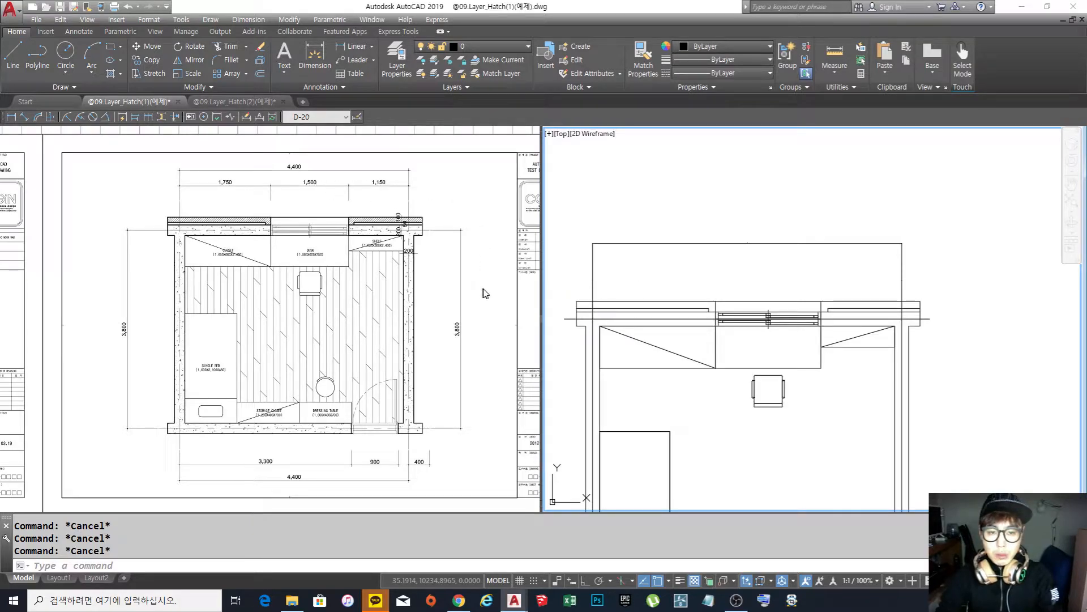
pyautogui.moveTo(747, 271); pyautogui.dragTo(770, 262, button='middle')
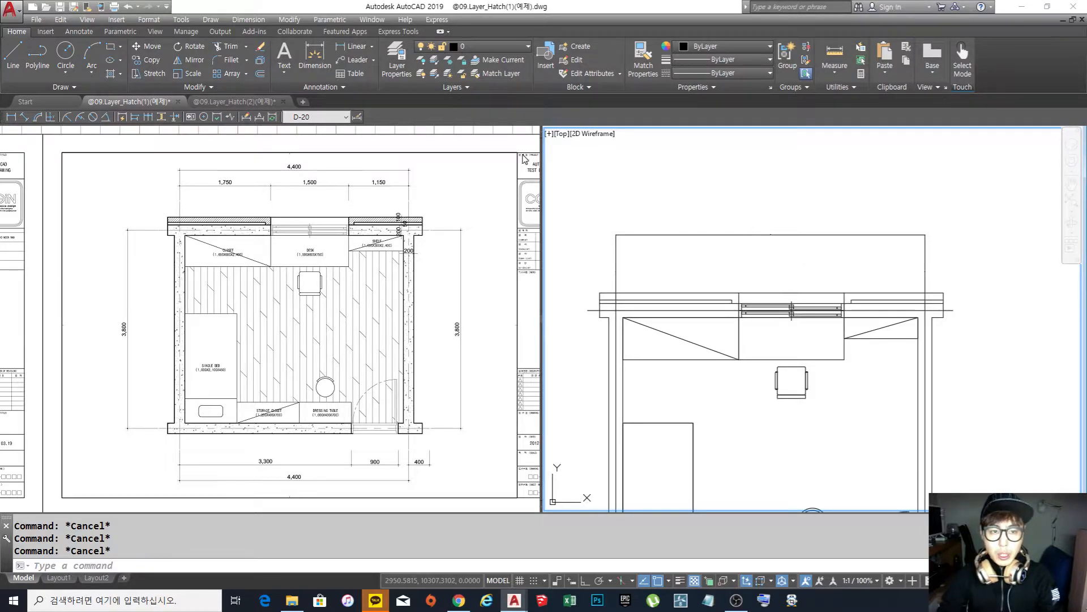
pyautogui.click(789, 247)
pyautogui.click(746, 206)
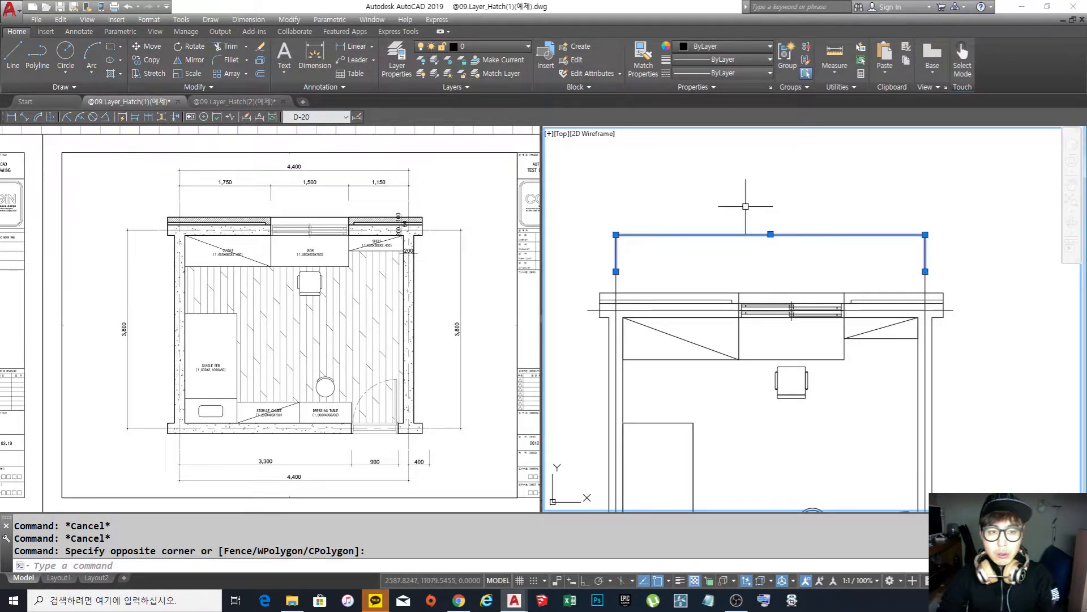
pyautogui.press('Escape')
# Open the D-20 style for modification in the Dimension Style Manager
pyautogui.write('d')
pyautogui.press('Return')
pyautogui.moveTo(593, 199); pyautogui.dragTo(558, 197)
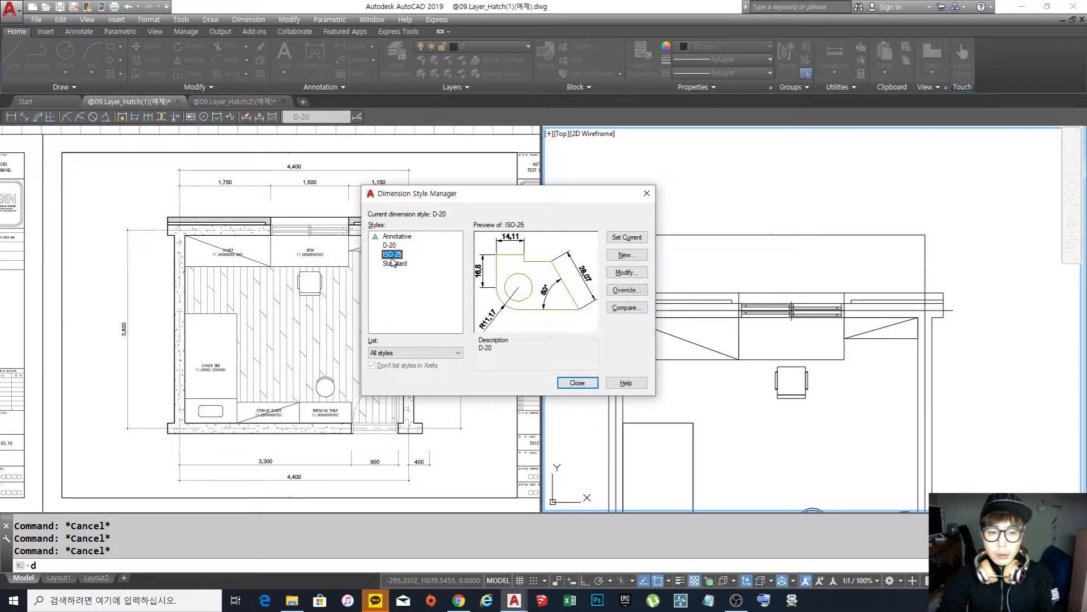
pyautogui.click(395, 263)
pyautogui.click(391, 254)
pyautogui.click(391, 245)
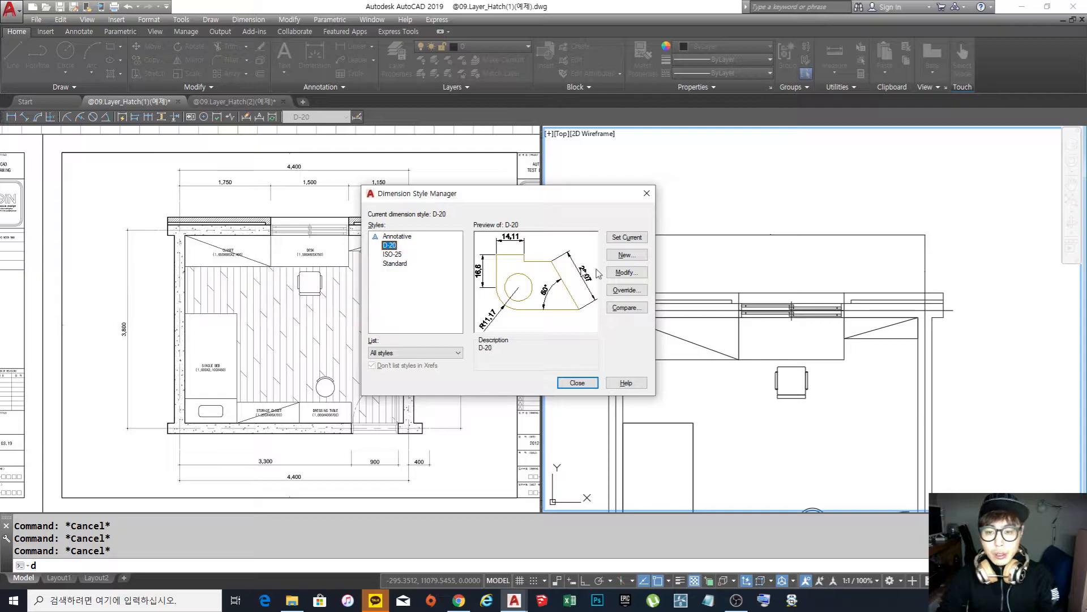
pyautogui.click(627, 273)
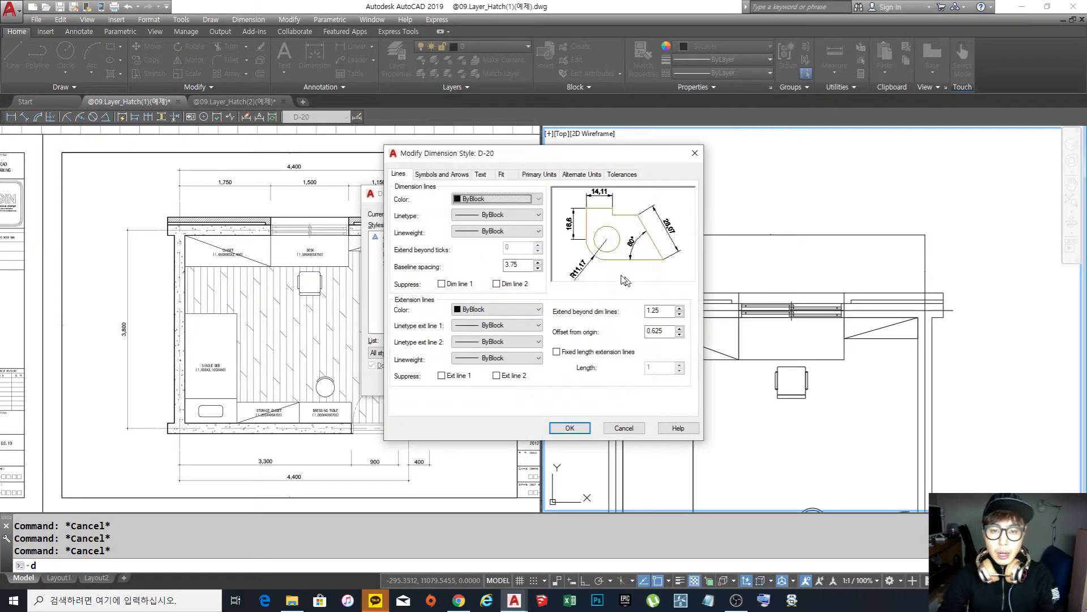
pyautogui.moveTo(576, 163); pyautogui.dragTo(590, 157)
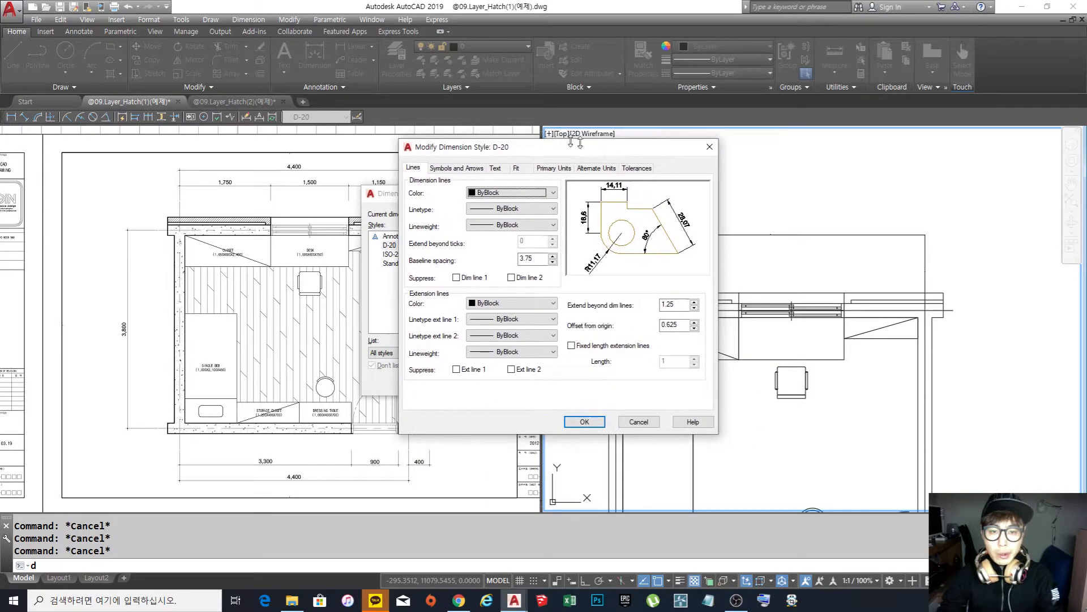
# Review D-20's settings for lines, symbols and arrows, text, fit and primary units
pyautogui.click(474, 169)
pyautogui.click(495, 168)
pyautogui.click(516, 168)
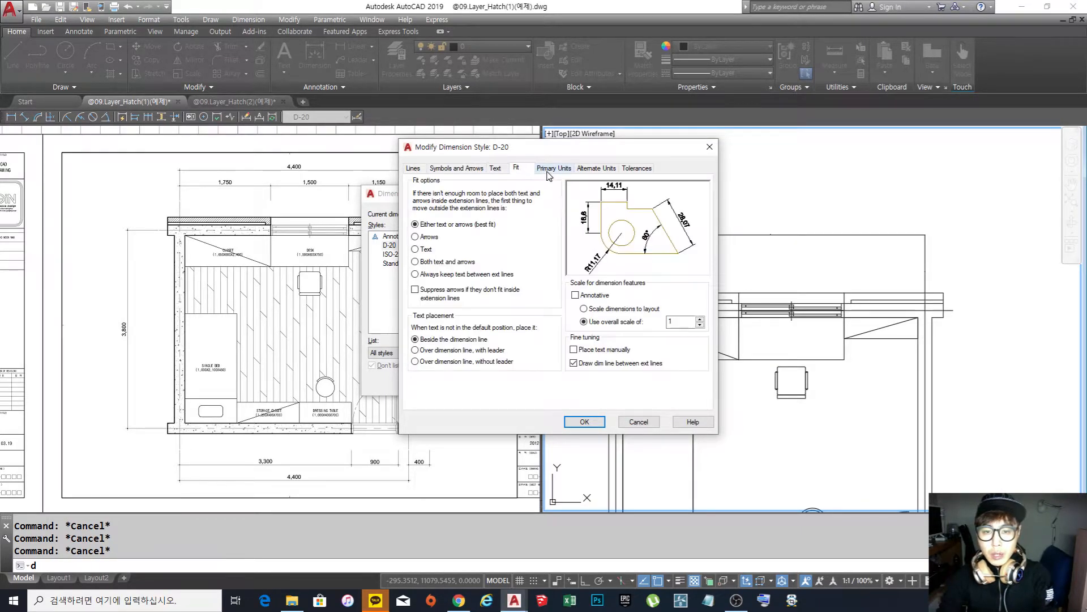
pyautogui.click(552, 169)
pyautogui.click(516, 168)
pyautogui.click(495, 168)
pyautogui.click(456, 168)
pyautogui.click(414, 168)
pyautogui.click(457, 168)
pyautogui.click(495, 169)
pyautogui.click(516, 168)
pyautogui.click(495, 168)
pyautogui.click(456, 169)
pyautogui.click(413, 168)
pyautogui.click(457, 169)
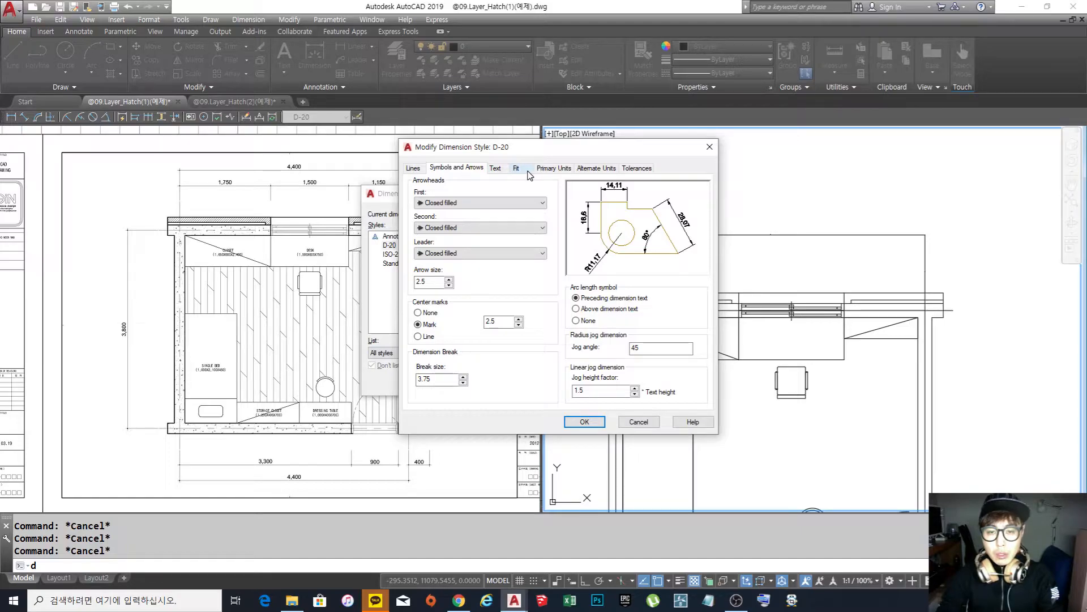
# Examine D-20's overall scale for dimension features together with its line and text settings
pyautogui.click(526, 171)
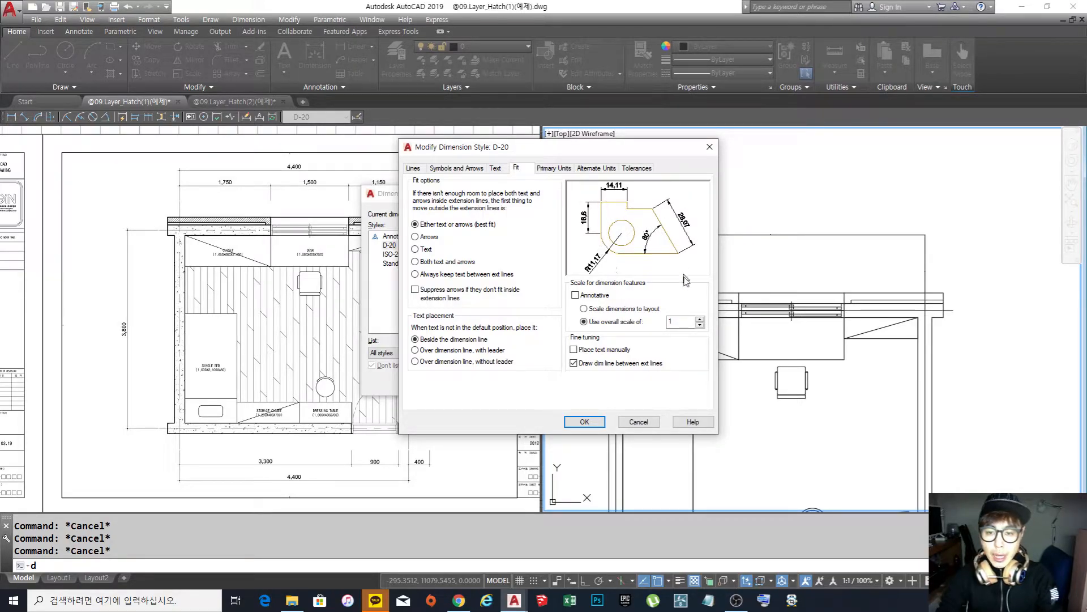
pyautogui.doubleClick(677, 322)
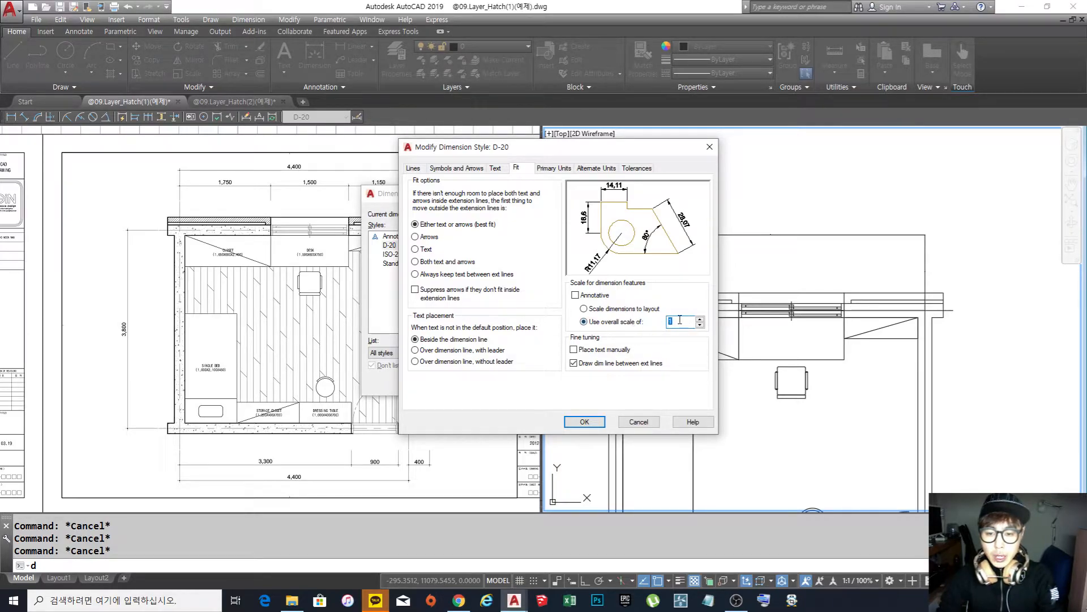
pyautogui.click(678, 322)
pyautogui.moveTo(683, 321); pyautogui.dragTo(666, 322)
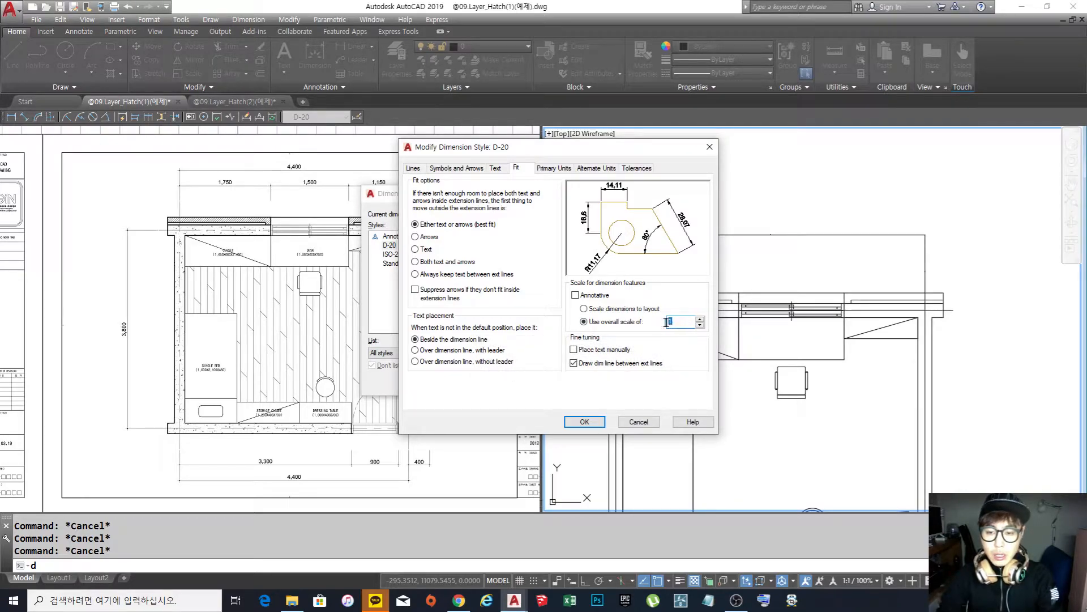
pyautogui.click(414, 169)
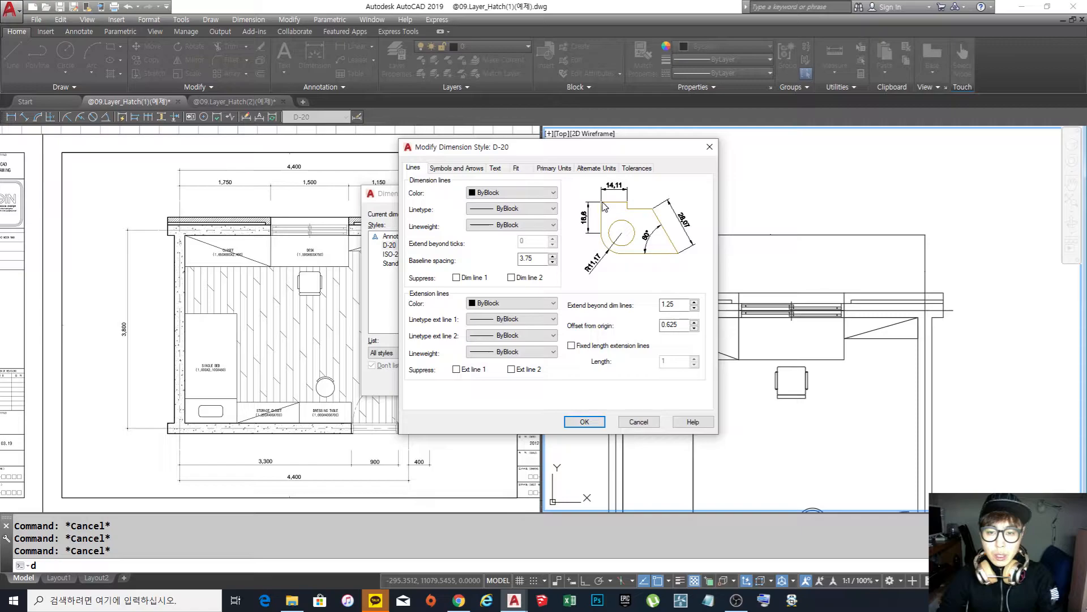
pyautogui.click(496, 169)
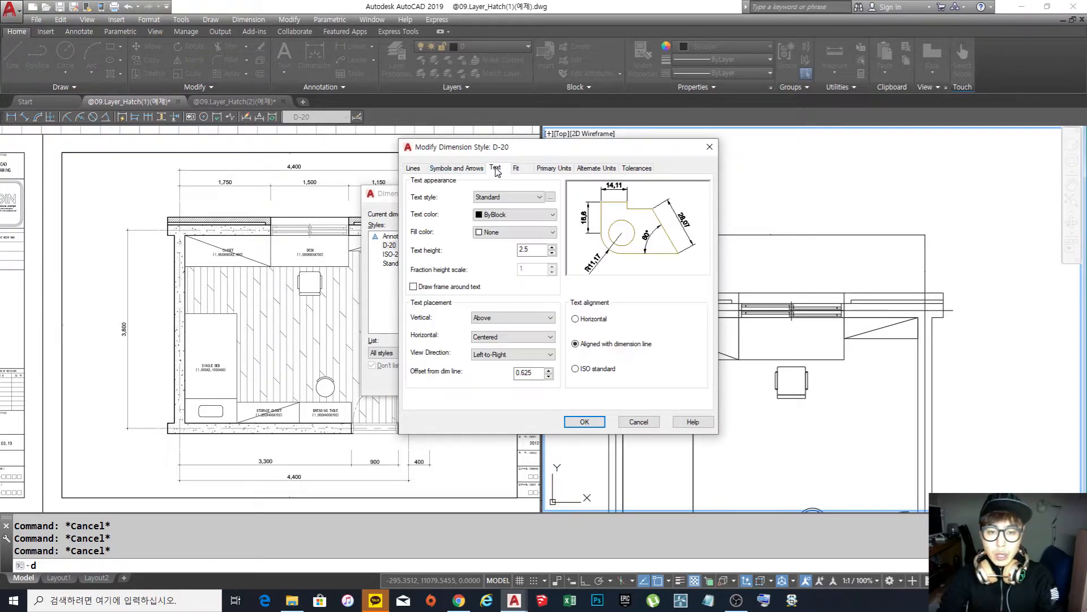
# Examine D-20's text height and offset from dimension line together with its arrow size and line settings
pyautogui.moveTo(543, 250); pyautogui.dragTo(507, 252)
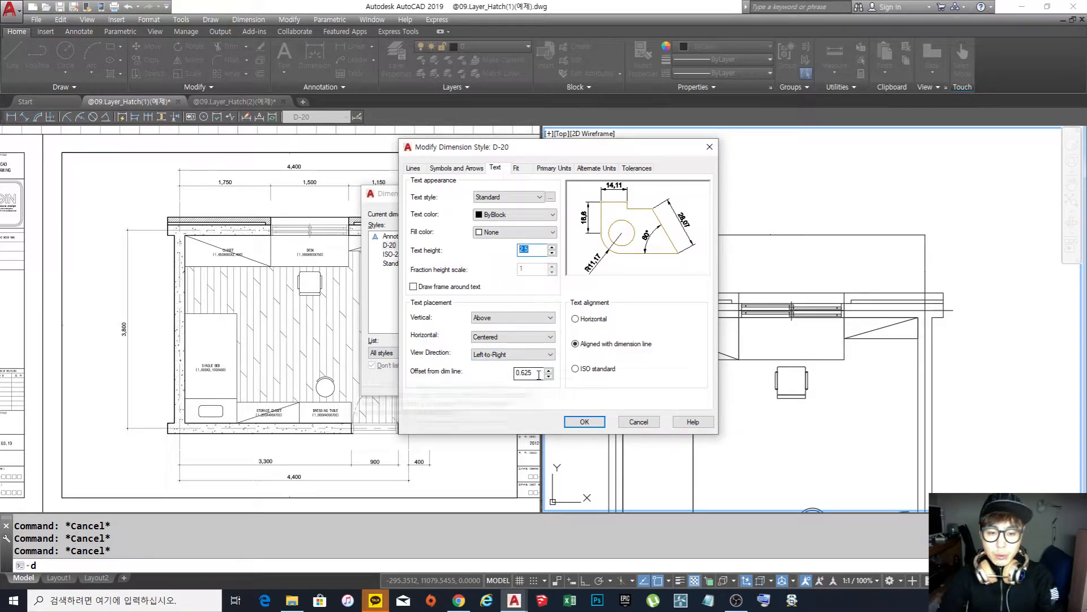
pyautogui.moveTo(538, 374); pyautogui.dragTo(516, 377)
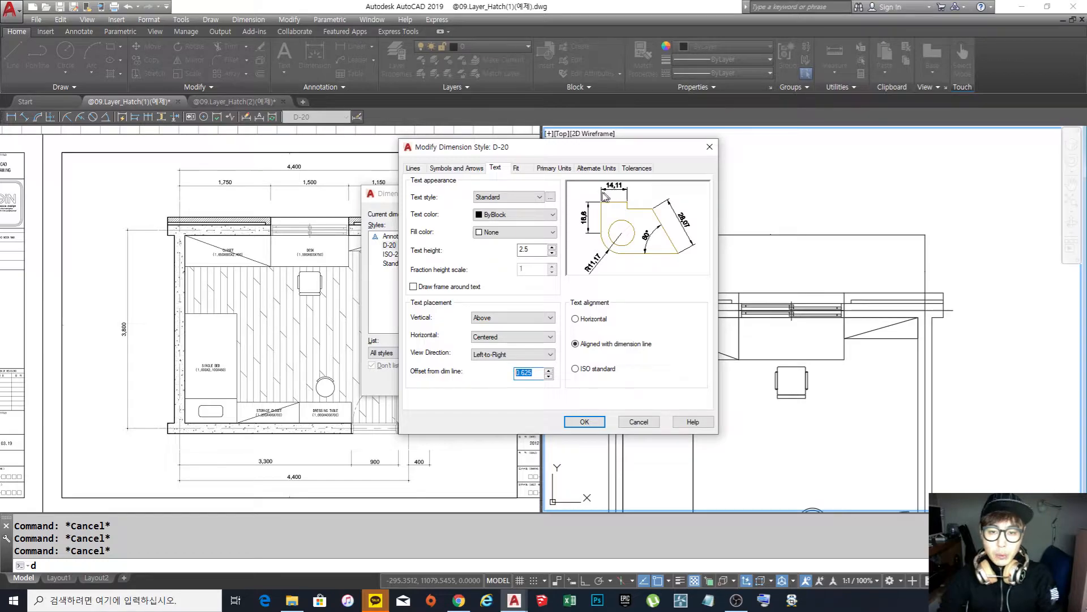
pyautogui.click(462, 168)
pyautogui.press('Left')
pyautogui.press('Right')
pyautogui.press('Right')
pyautogui.click(471, 169)
pyautogui.press('Left')
pyautogui.press('Right')
pyautogui.click(501, 168)
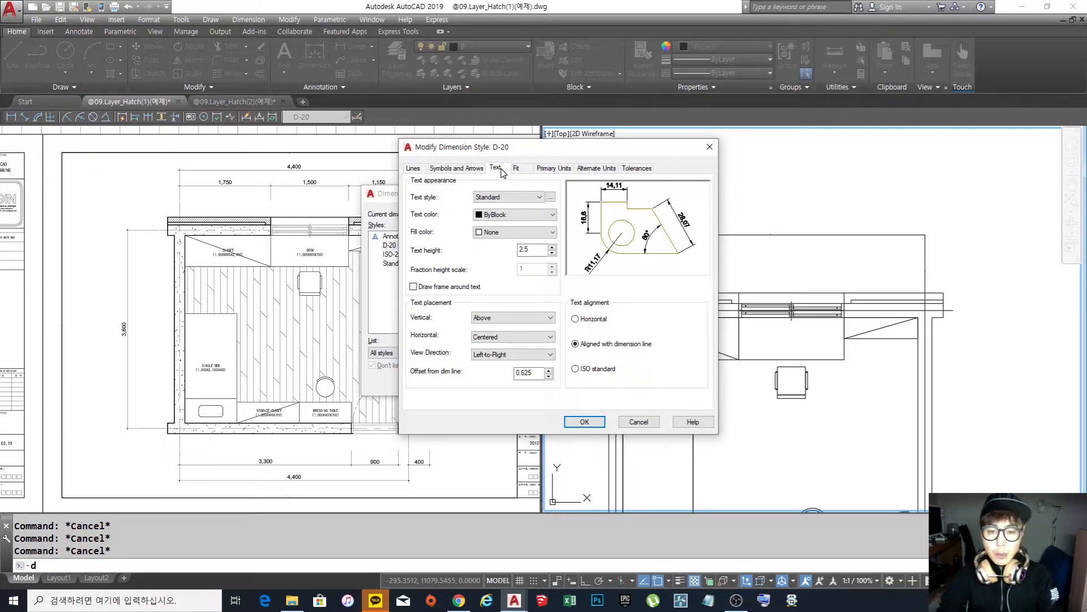
pyautogui.click(469, 169)
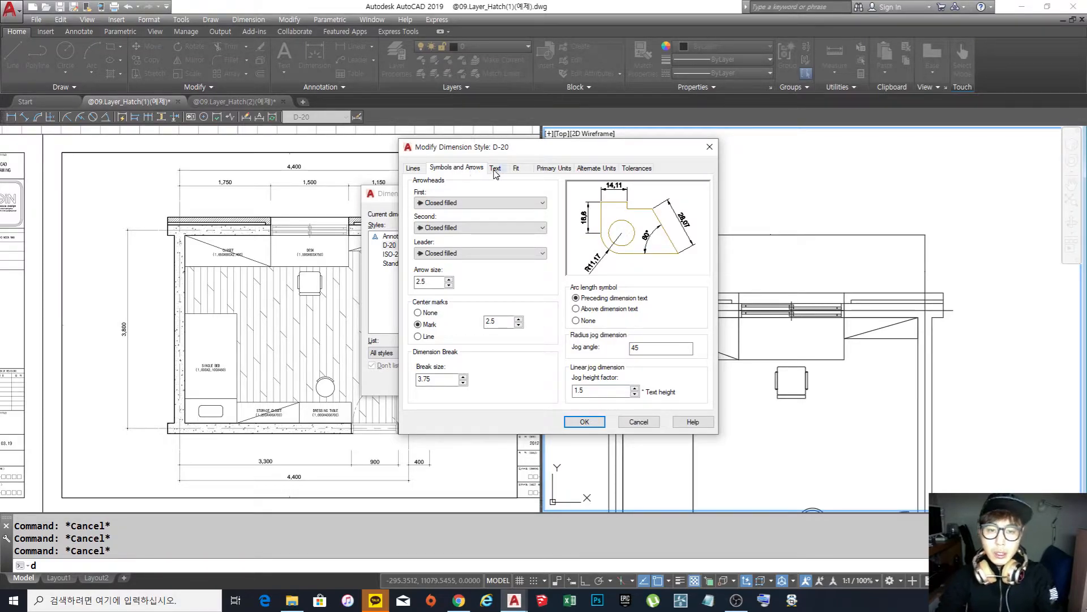
pyautogui.click(496, 167)
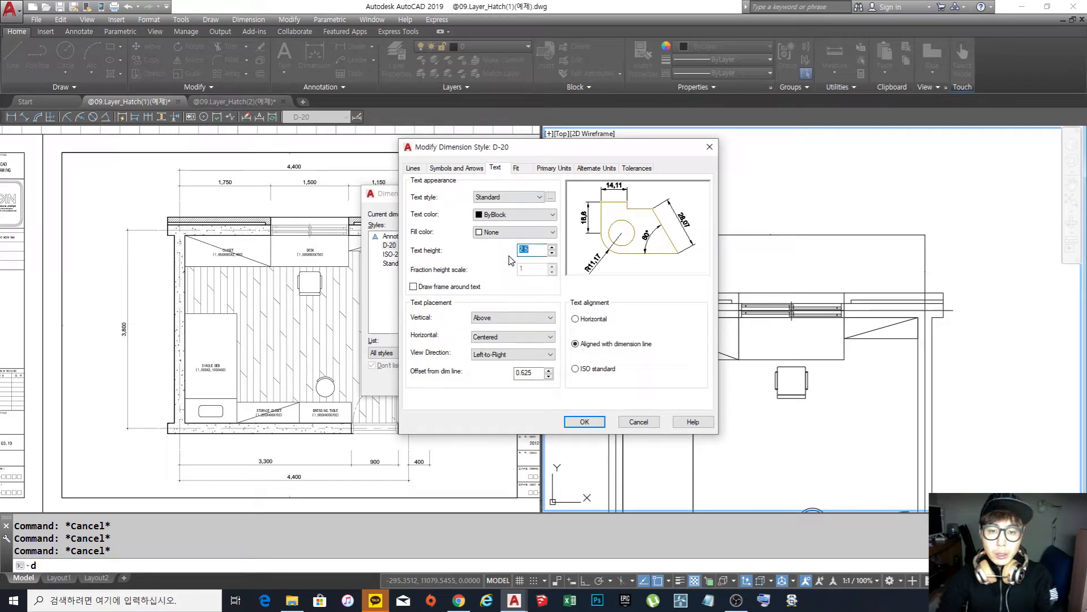
pyautogui.click(467, 171)
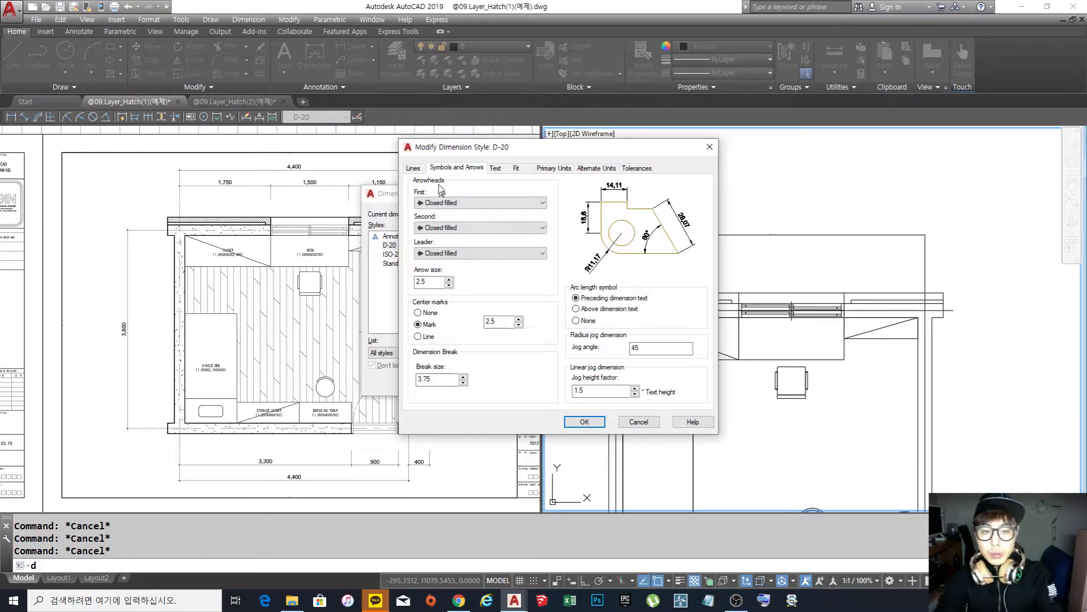
pyautogui.click(420, 170)
pyautogui.click(463, 173)
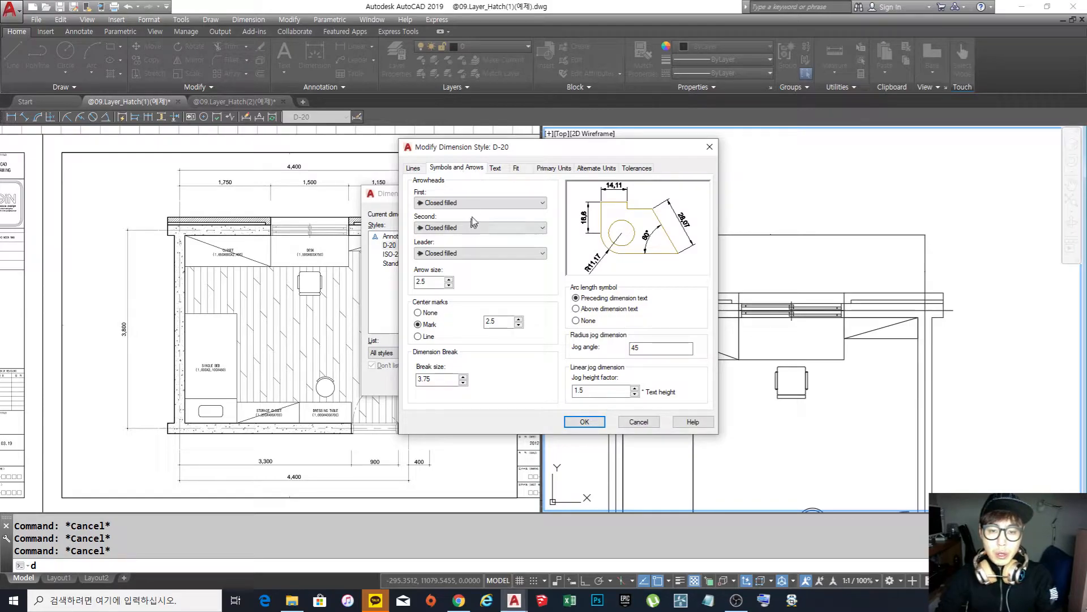
pyautogui.click(496, 170)
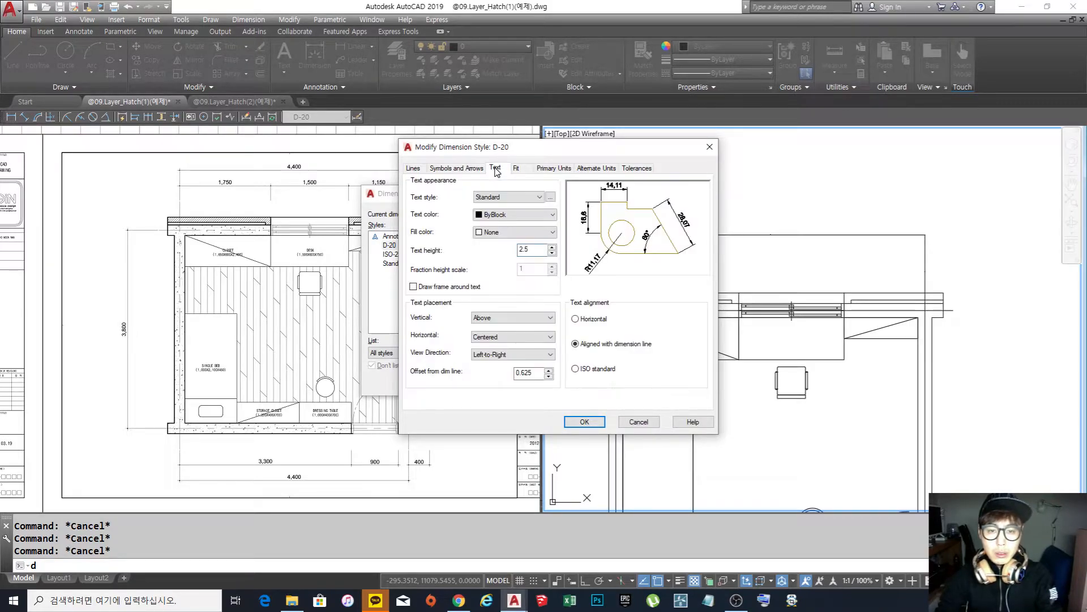
# Set D-20's text height to 20 and apply the change to the drawing
pyautogui.click(534, 249)
pyautogui.moveTo(533, 249); pyautogui.dragTo(486, 263)
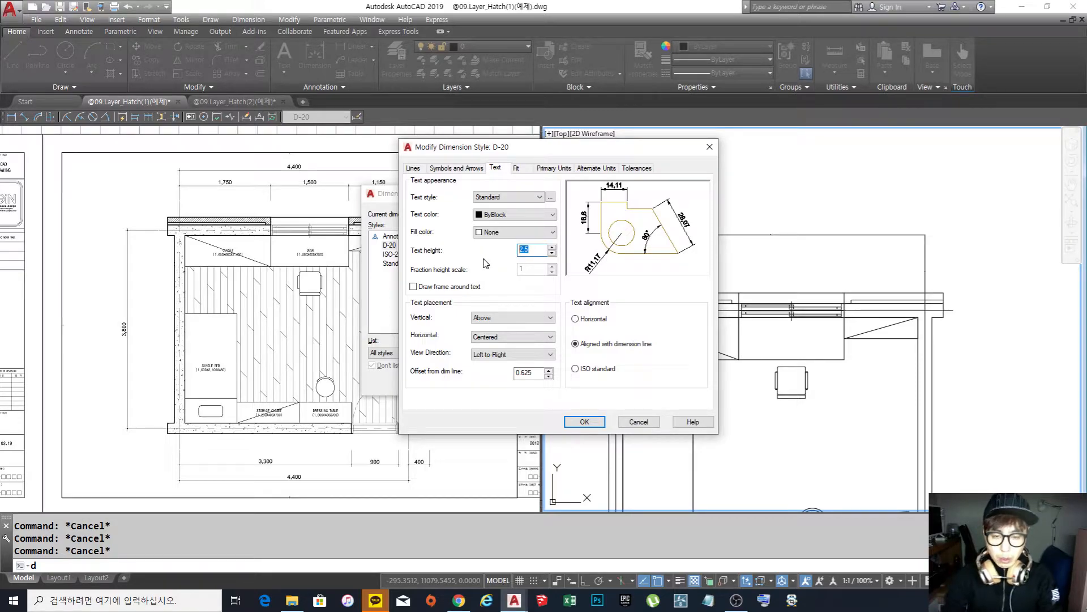
pyautogui.write('20')
pyautogui.click(586, 422)
pyautogui.click(575, 390)
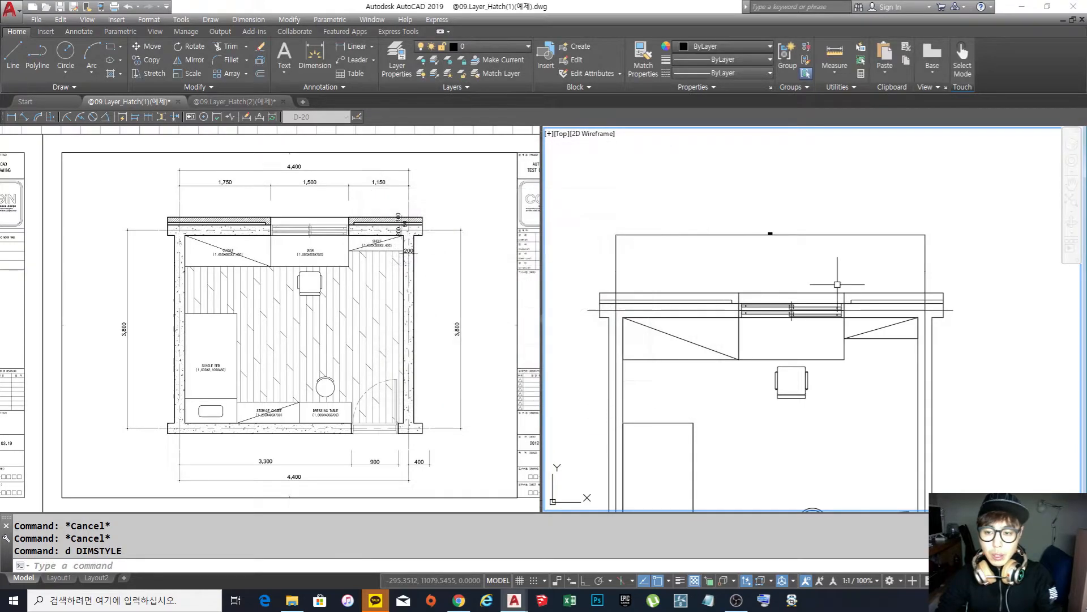
# Rename the D-20 dimension style to D-50 in the Dimension Style Manager
pyautogui.scroll(5, 755, 272)
pyautogui.scroll(-6, 704, 252)
pyautogui.moveTo(701, 279); pyautogui.dragTo(799, 280, button='middle')
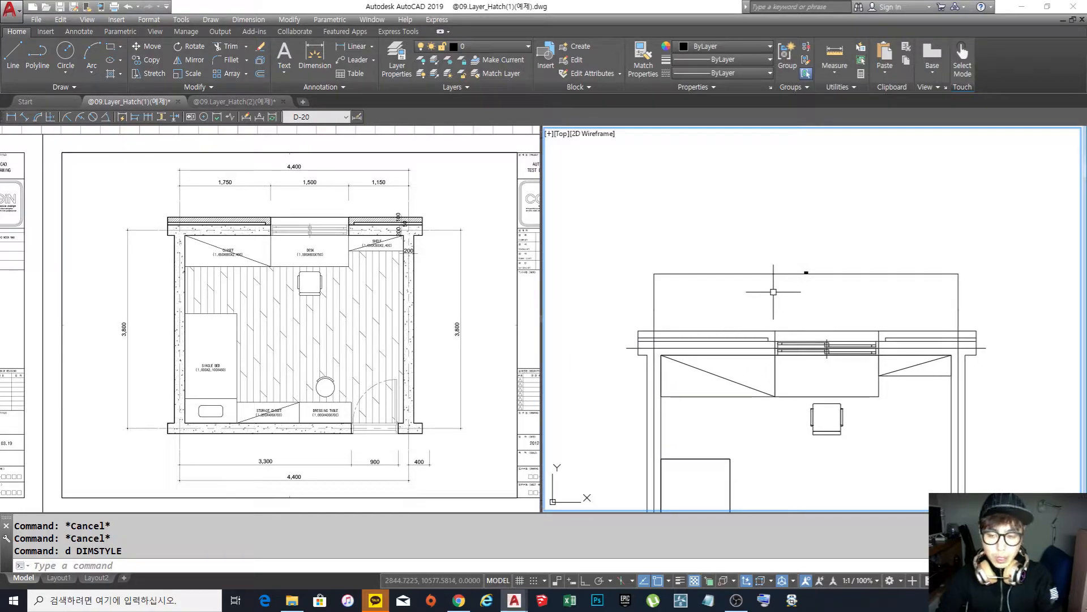
pyautogui.write('d')
pyautogui.press('Return')
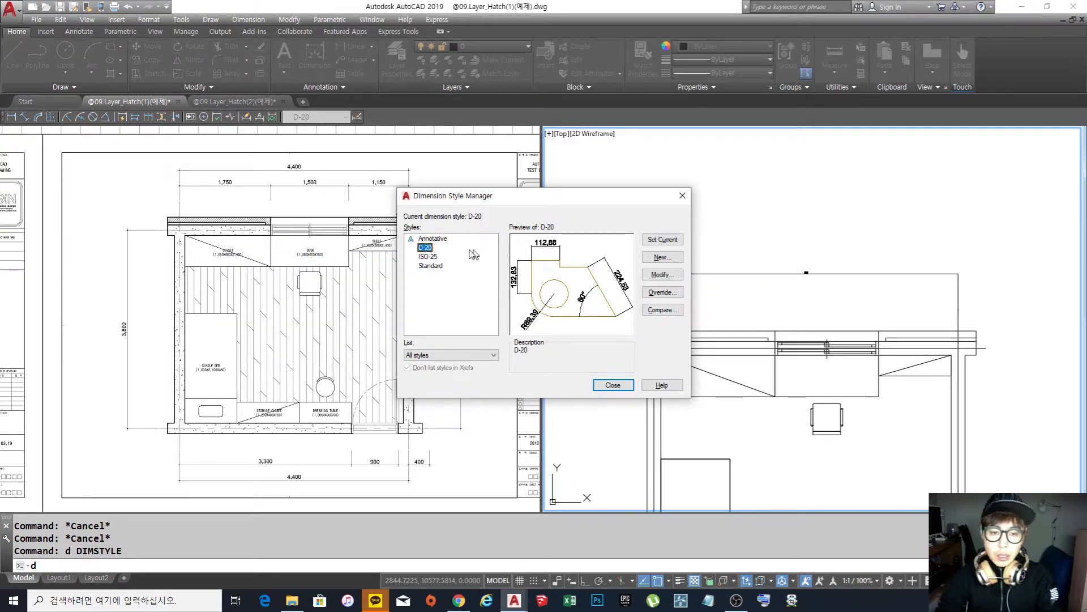
pyautogui.click(423, 248)
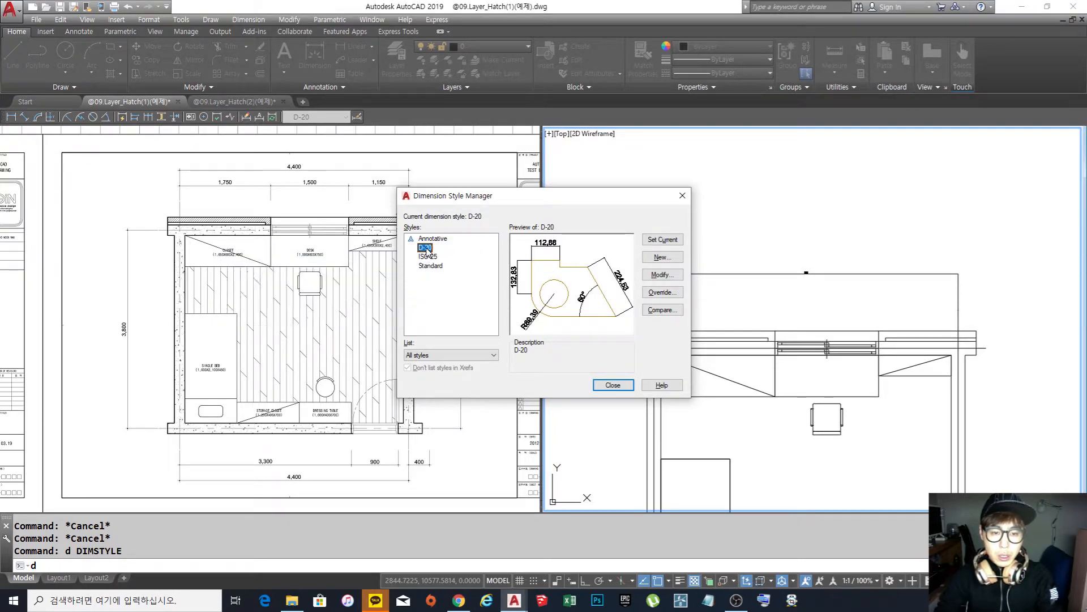
pyautogui.moveTo(425, 249); pyautogui.dragTo(439, 248)
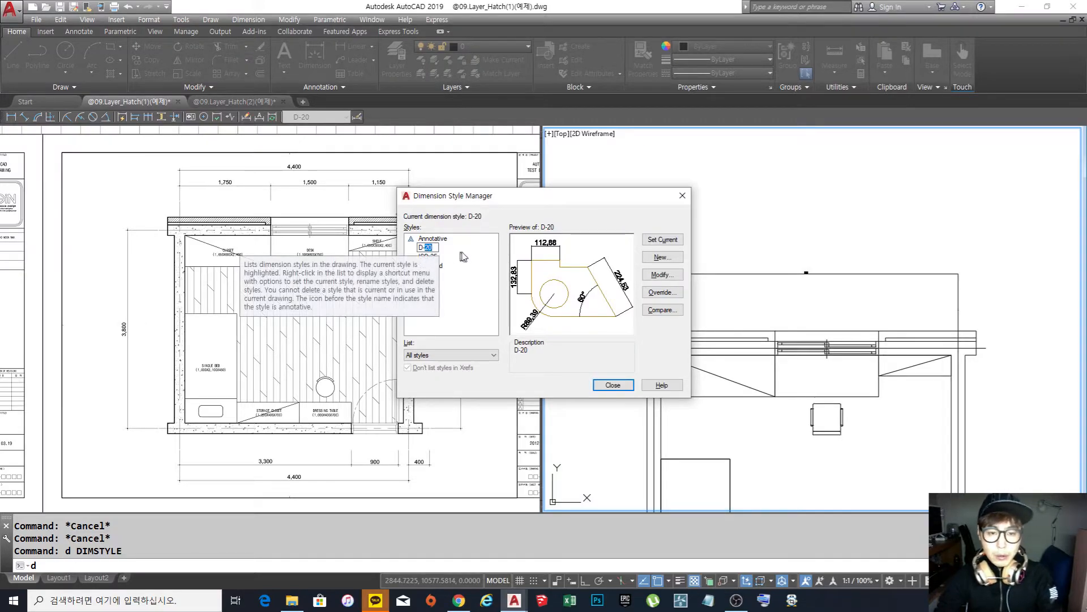
pyautogui.click(453, 254)
pyautogui.rightClick(425, 249)
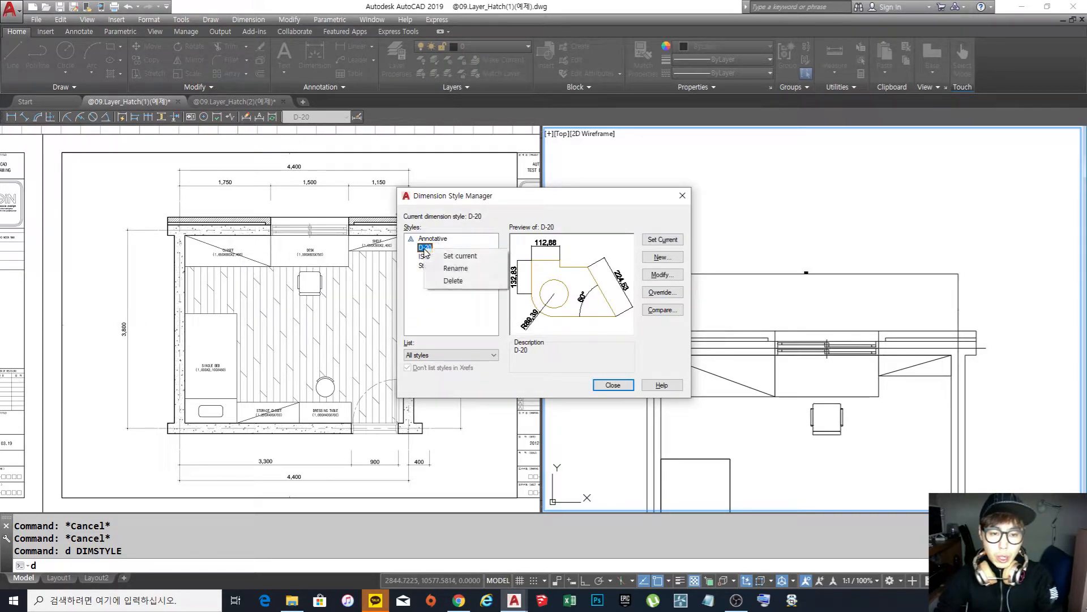
pyautogui.click(457, 270)
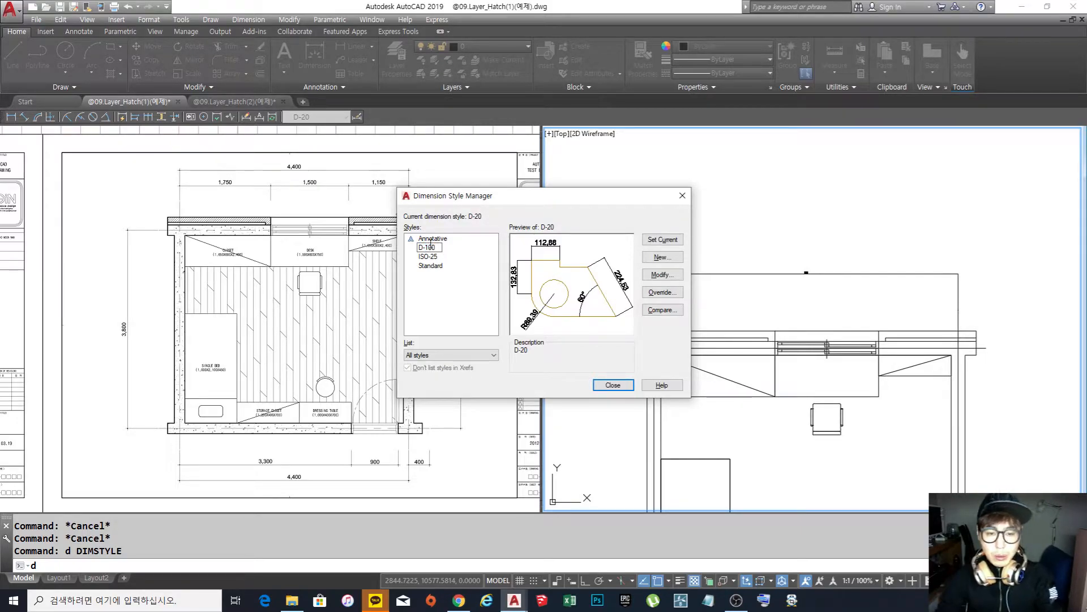
pyautogui.moveTo(426, 248); pyautogui.dragTo(450, 247)
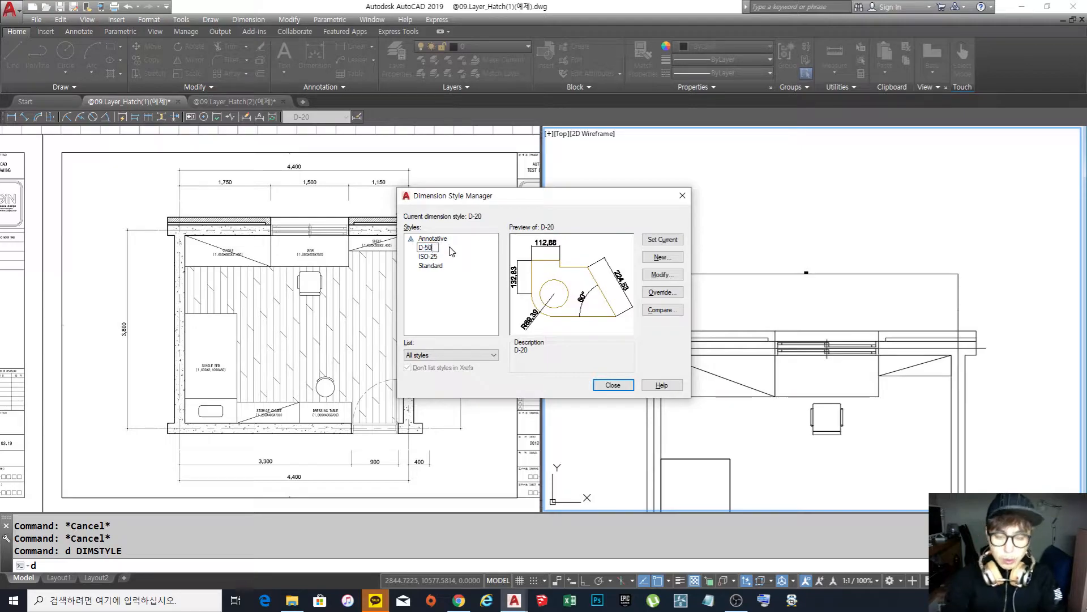
pyautogui.press('Return')
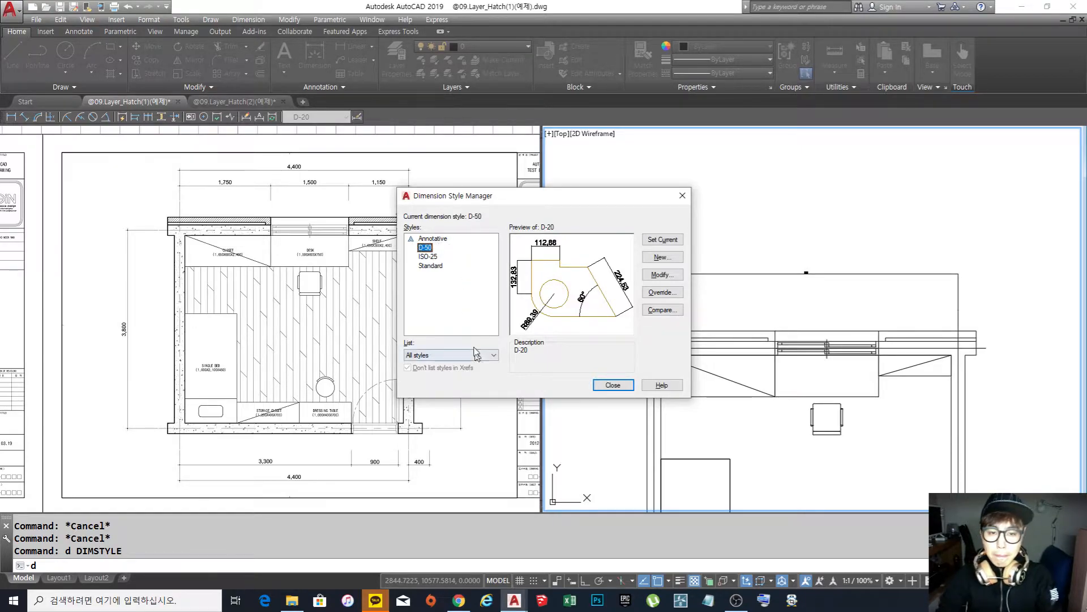
# Set D-50's text height to 50 and apply the change to the drawing
pyautogui.click(666, 275)
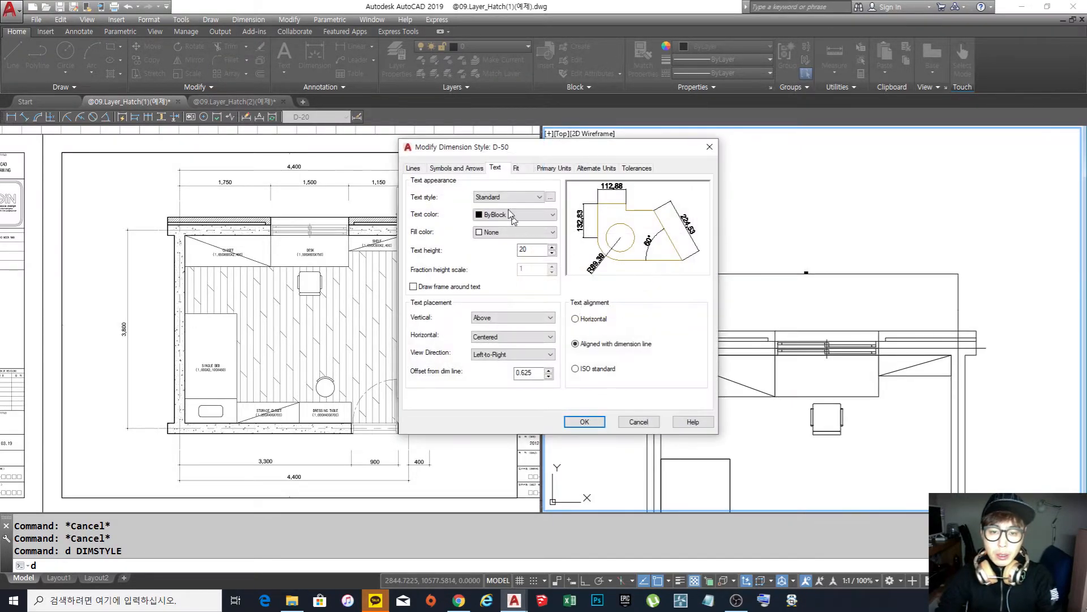
pyautogui.click(537, 251)
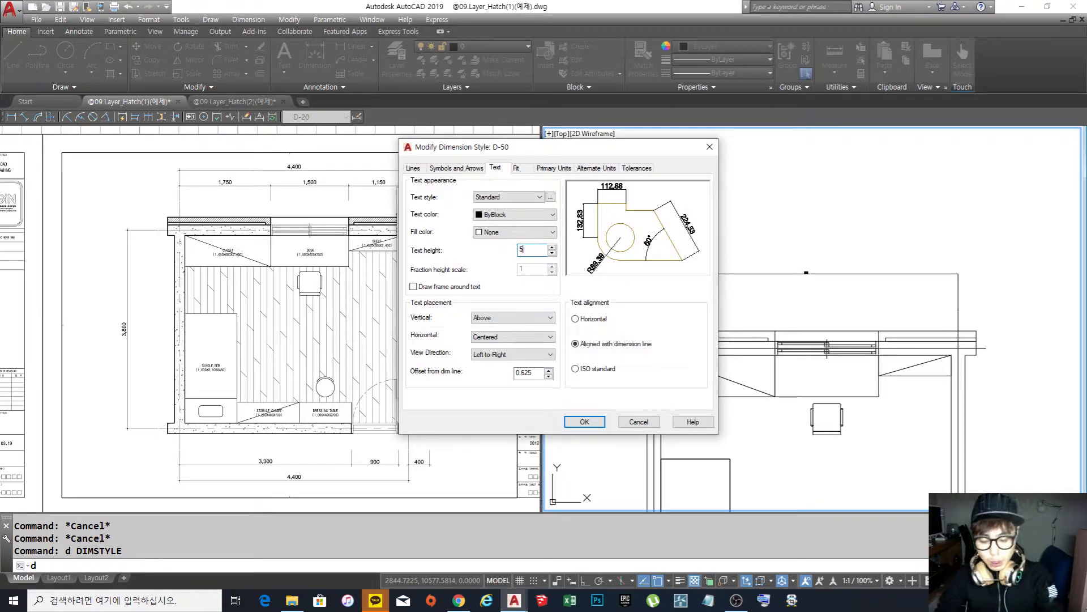
pyautogui.write('50')
pyautogui.click(584, 422)
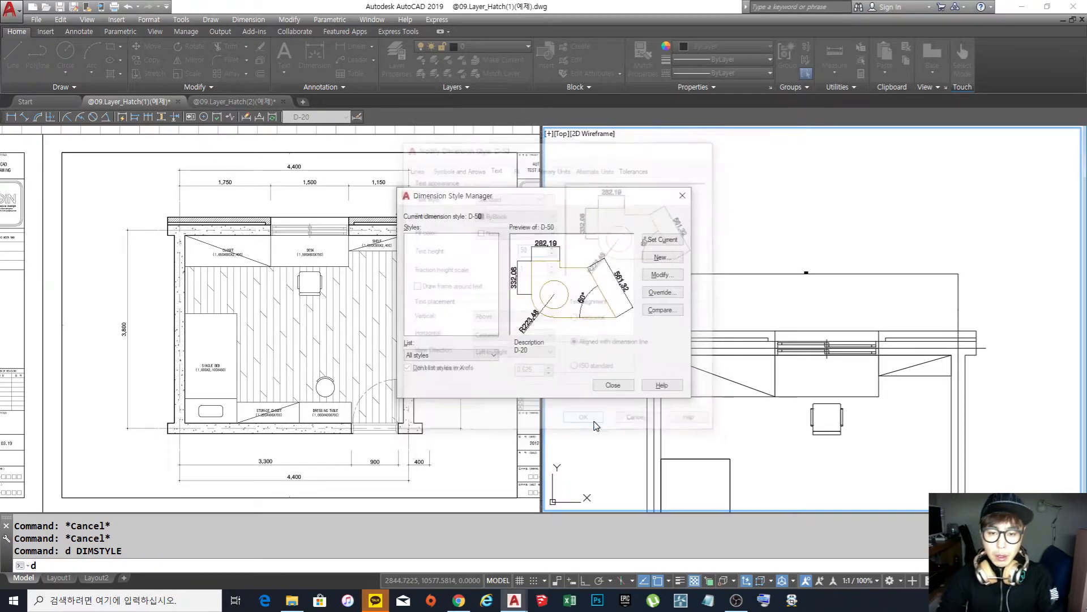
pyautogui.click(613, 385)
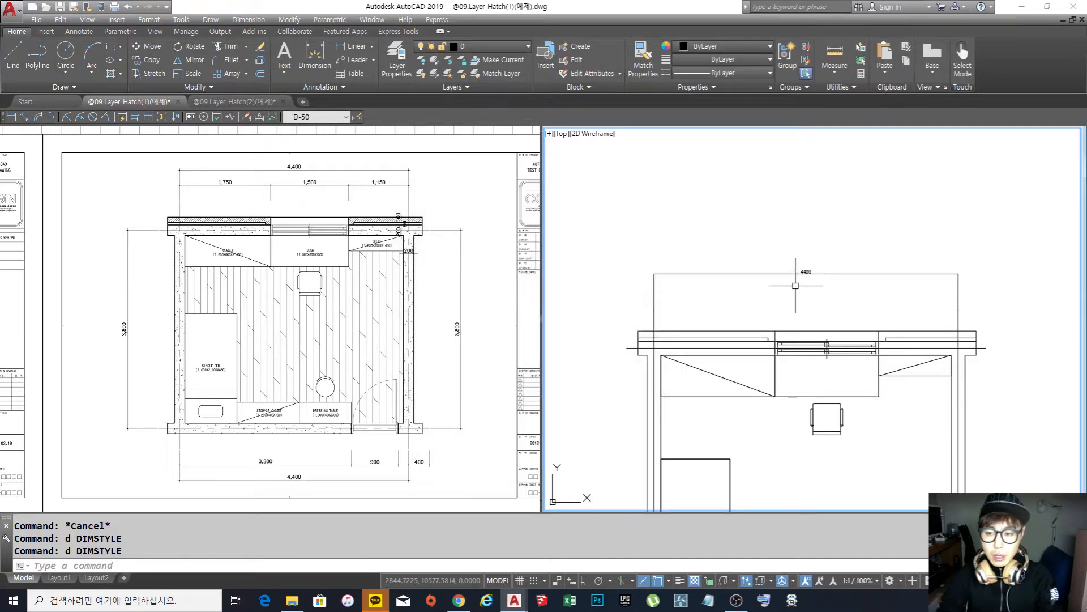
# Inspect the arrowhead, extension line and text of the overall dimension above the plan
pyautogui.scroll(8, 650, 265)
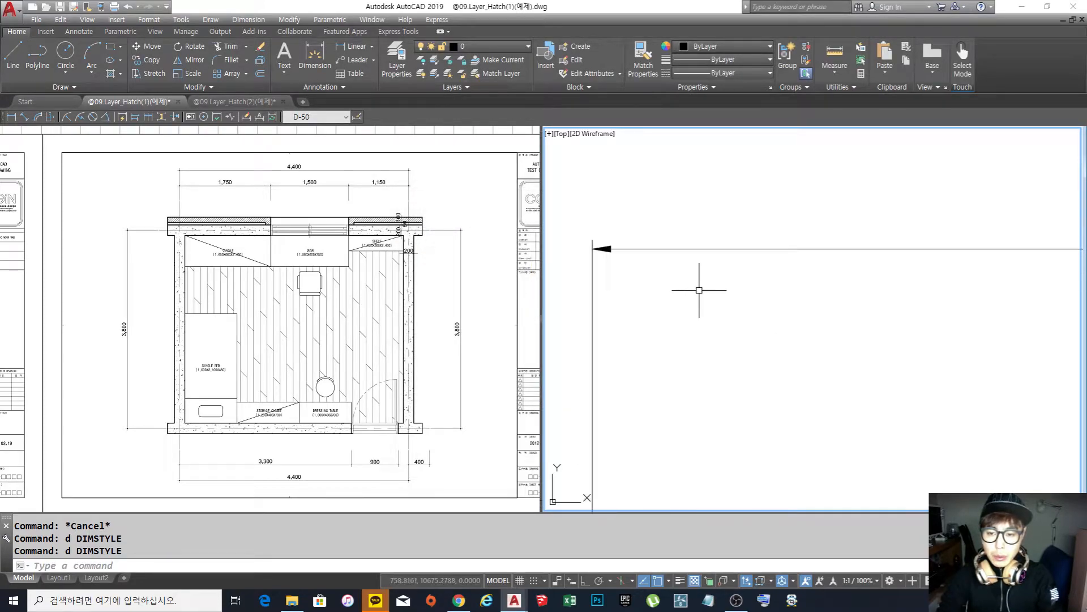
pyautogui.moveTo(586, 259); pyautogui.dragTo(707, 321, button='middle')
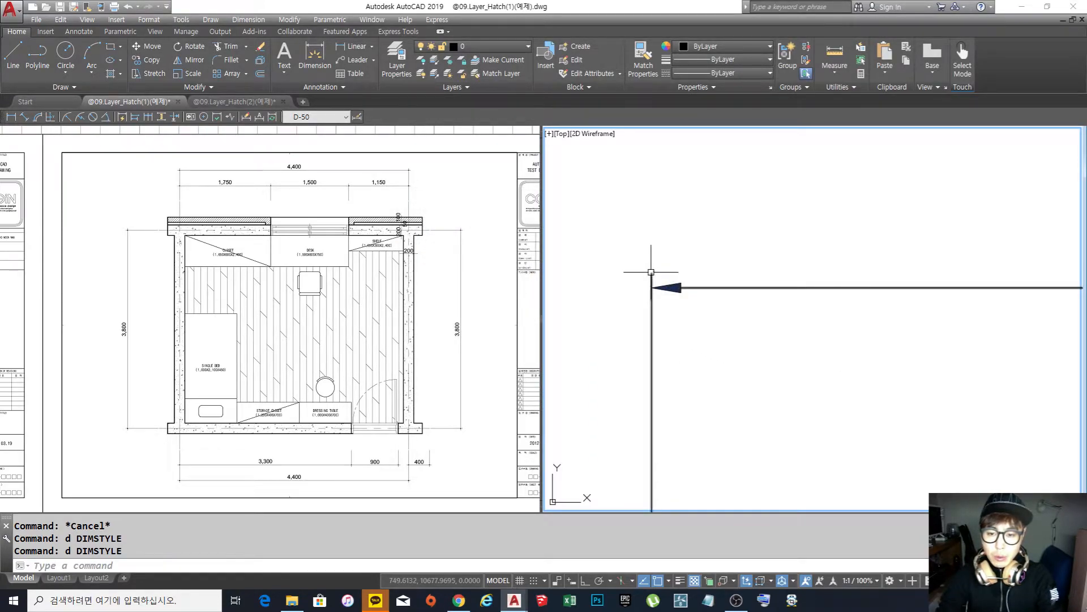
pyautogui.scroll(-6, 657, 281)
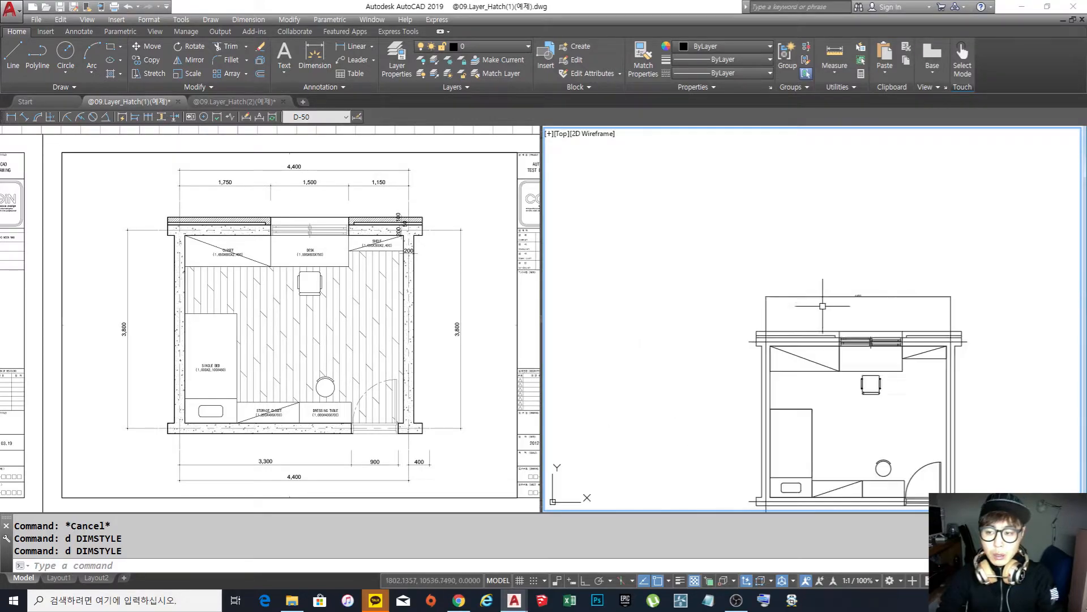
pyautogui.scroll(8, 771, 303)
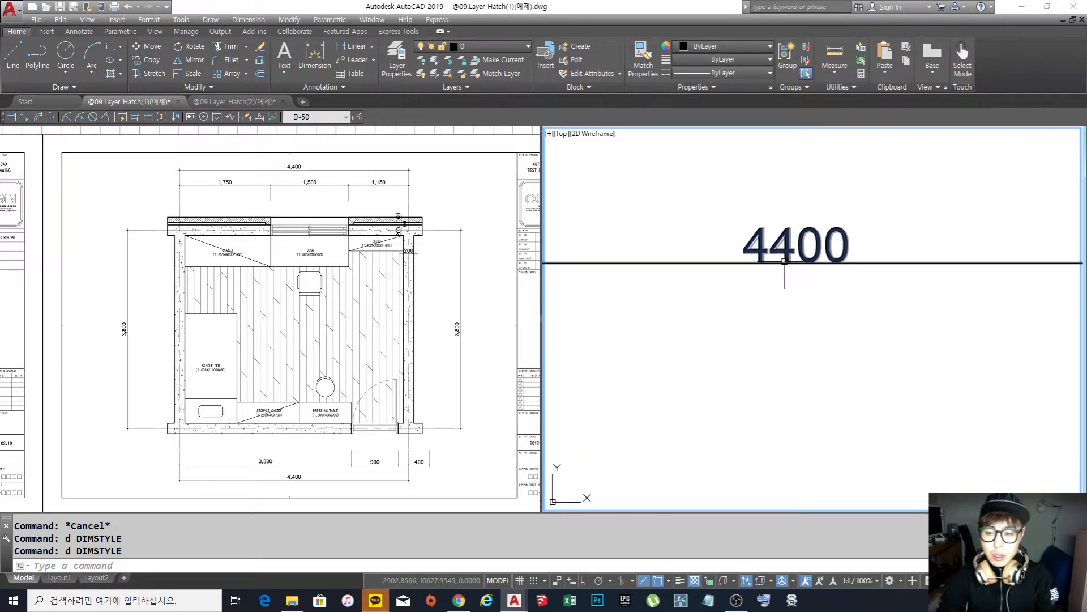
pyautogui.scroll(-5, 777, 267)
pyautogui.scroll(-4, 789, 288)
pyautogui.scroll(4, 789, 289)
pyautogui.scroll(2, 782, 285)
pyautogui.moveTo(773, 283); pyautogui.dragTo(796, 269, button='middle')
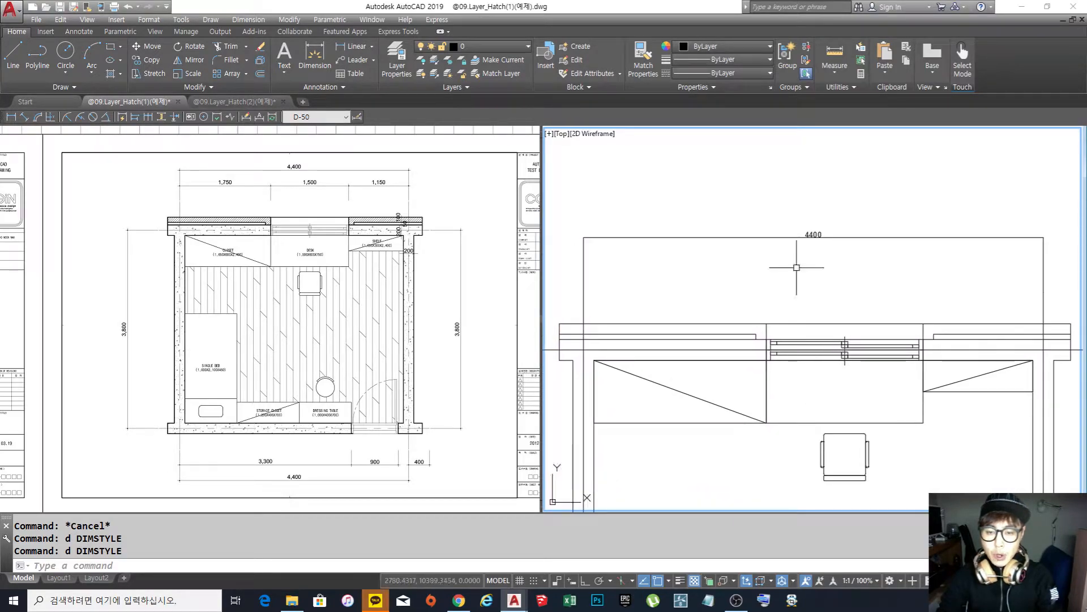
# Reopen the D-50 style for modification and set its text height to 2.5
pyautogui.write('d')
pyautogui.press('Return')
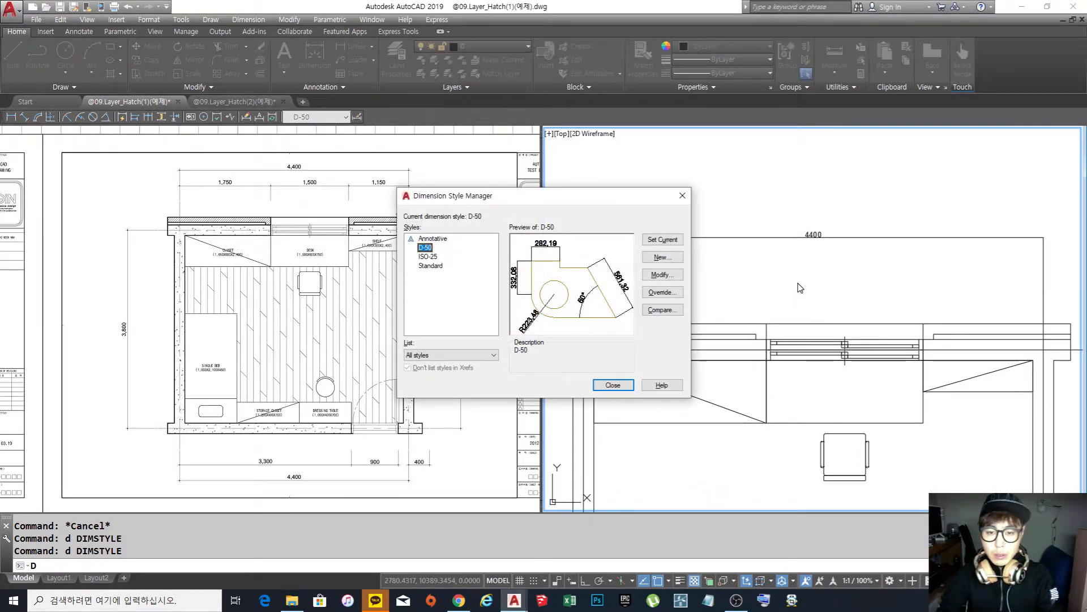
pyautogui.click(661, 275)
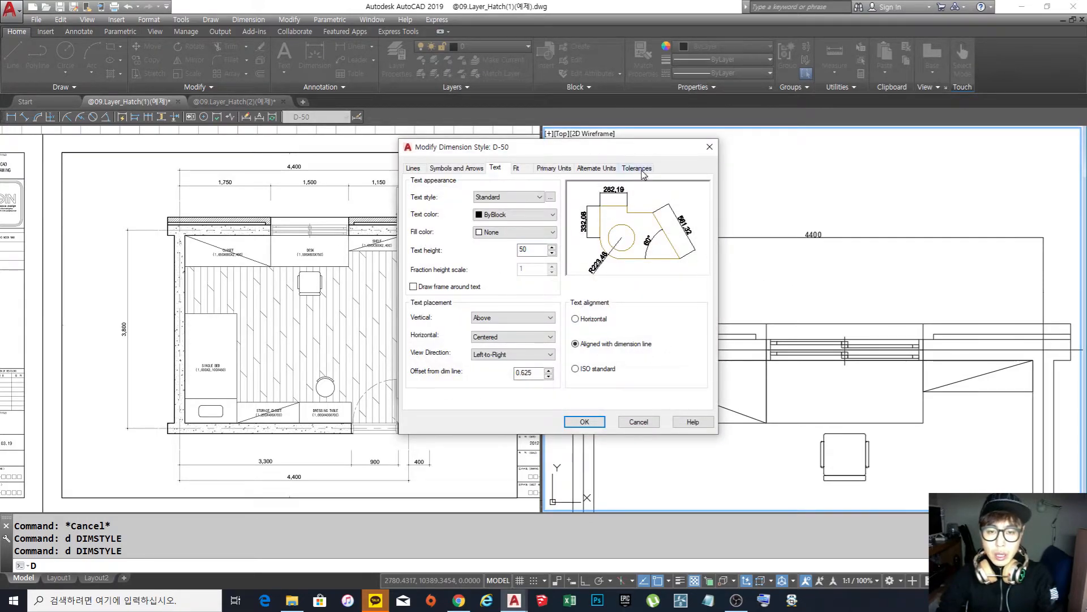
pyautogui.moveTo(646, 152); pyautogui.dragTo(620, 186)
pyautogui.doubleClick(497, 285)
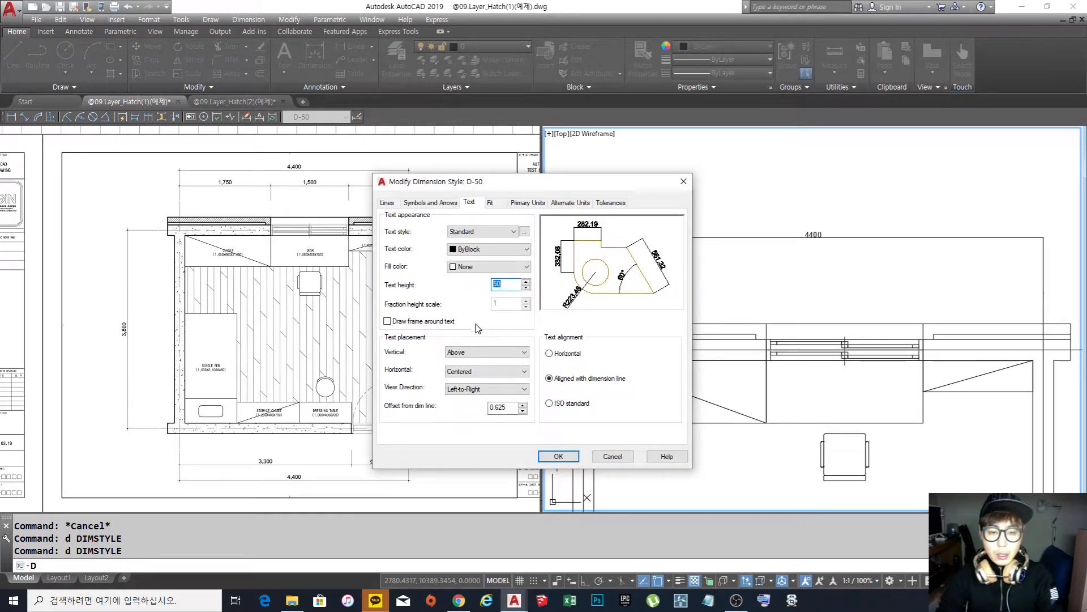
pyautogui.write('2.5')
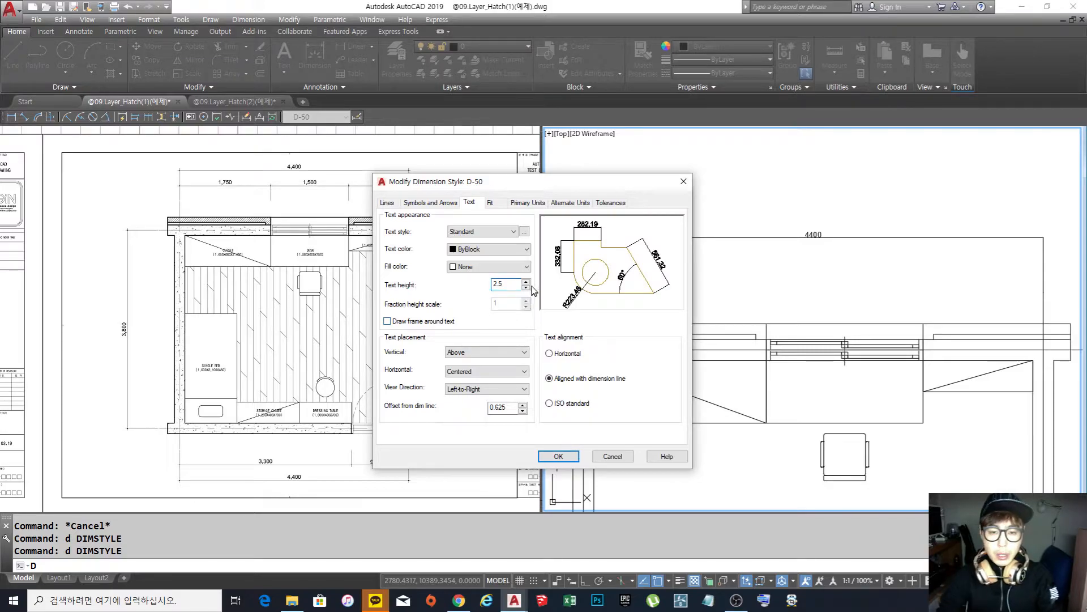
pyautogui.click(503, 408)
# Set D-50's overall scale for dimension features to 50
pyautogui.click(497, 205)
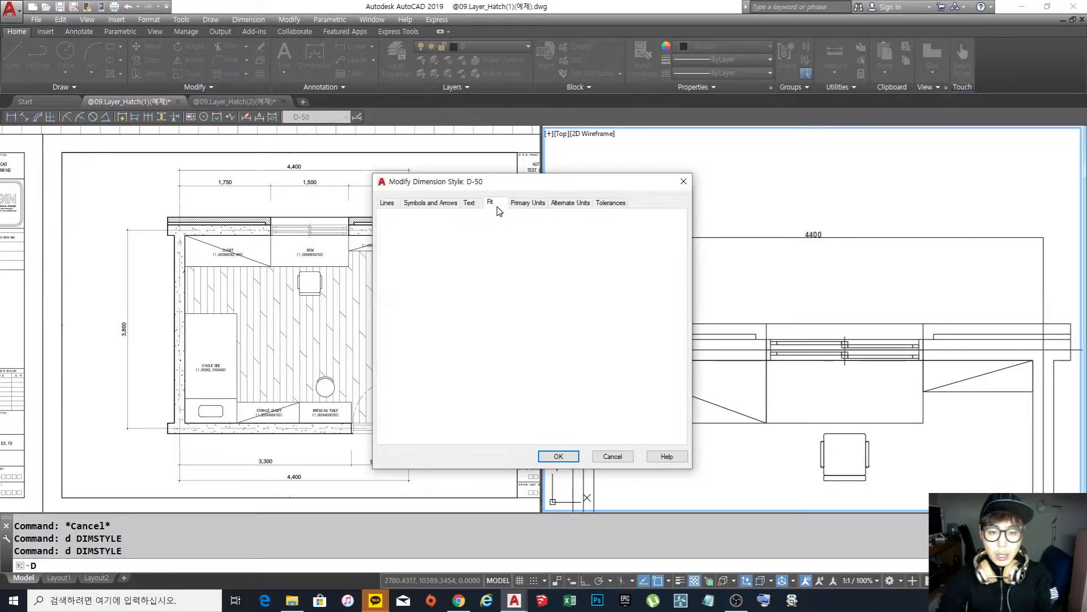
pyautogui.doubleClick(646, 355)
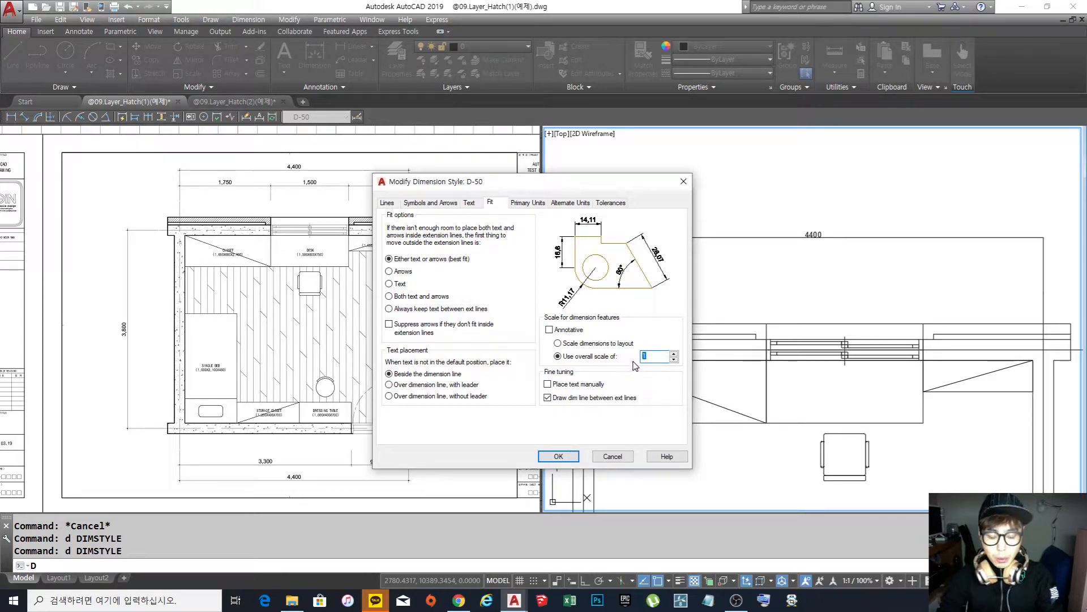
pyautogui.write('50')
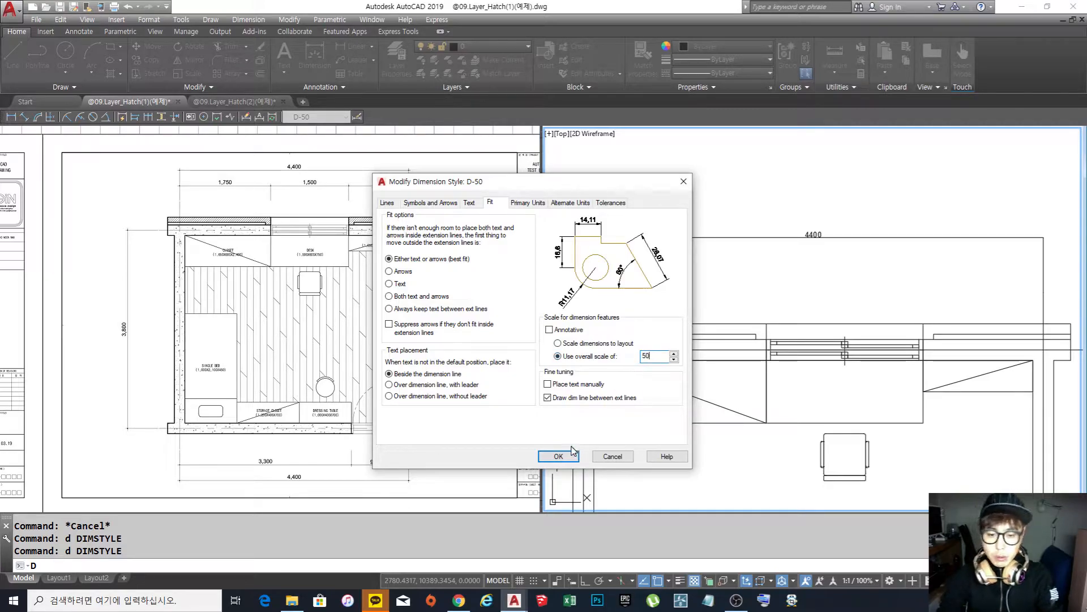
# Review D-50's line, arrow, text and fit settings, and apply the modified style to the drawing
pyautogui.click(435, 204)
pyautogui.click(387, 203)
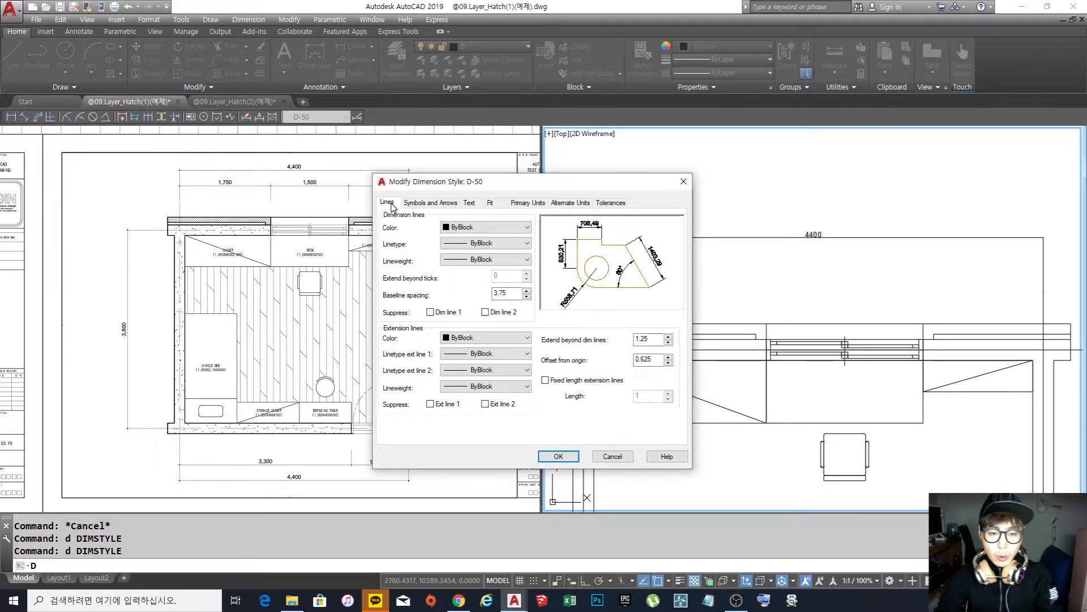
pyautogui.click(469, 204)
pyautogui.click(444, 205)
pyautogui.click(399, 204)
pyautogui.click(420, 203)
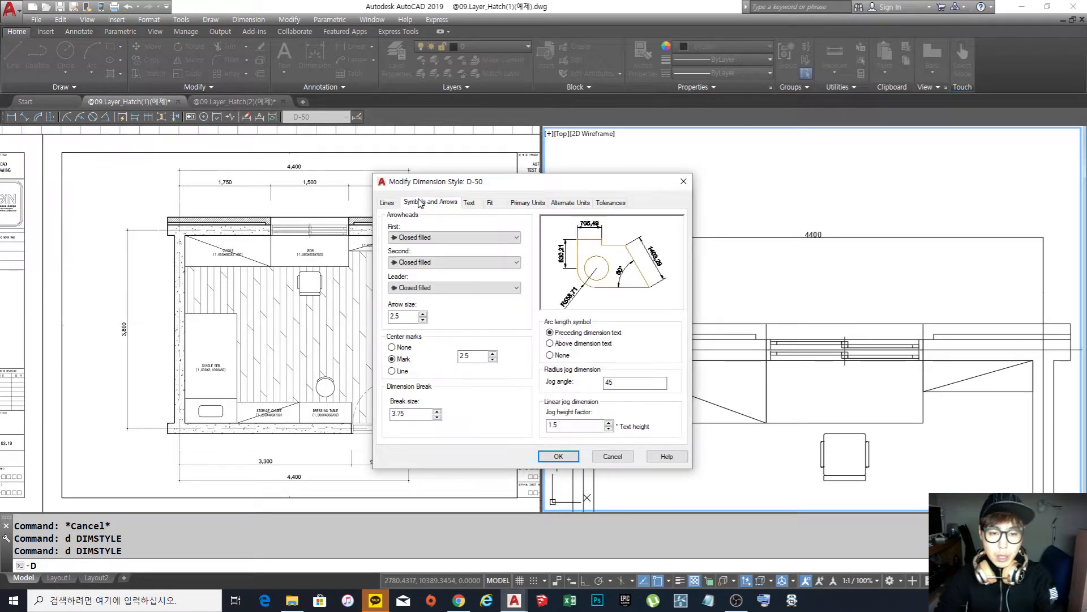
pyautogui.click(469, 202)
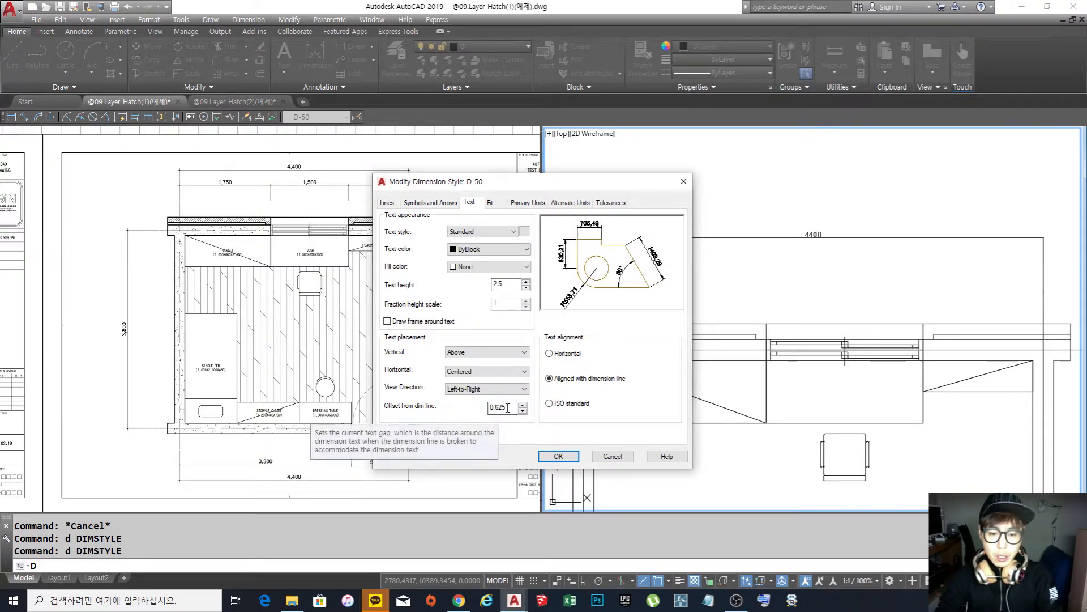
pyautogui.click(497, 204)
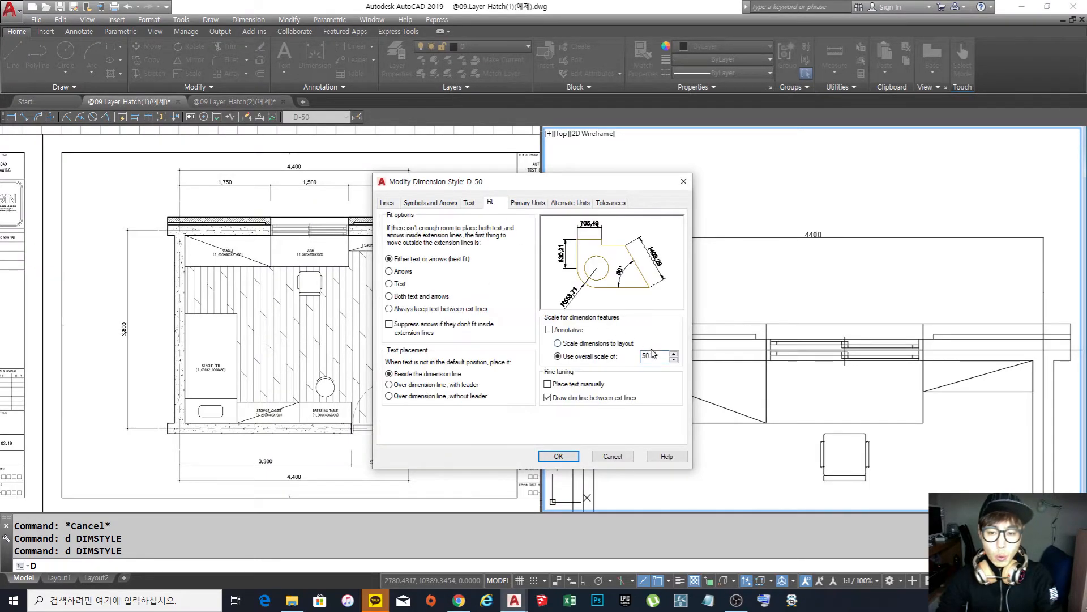
pyautogui.click(559, 457)
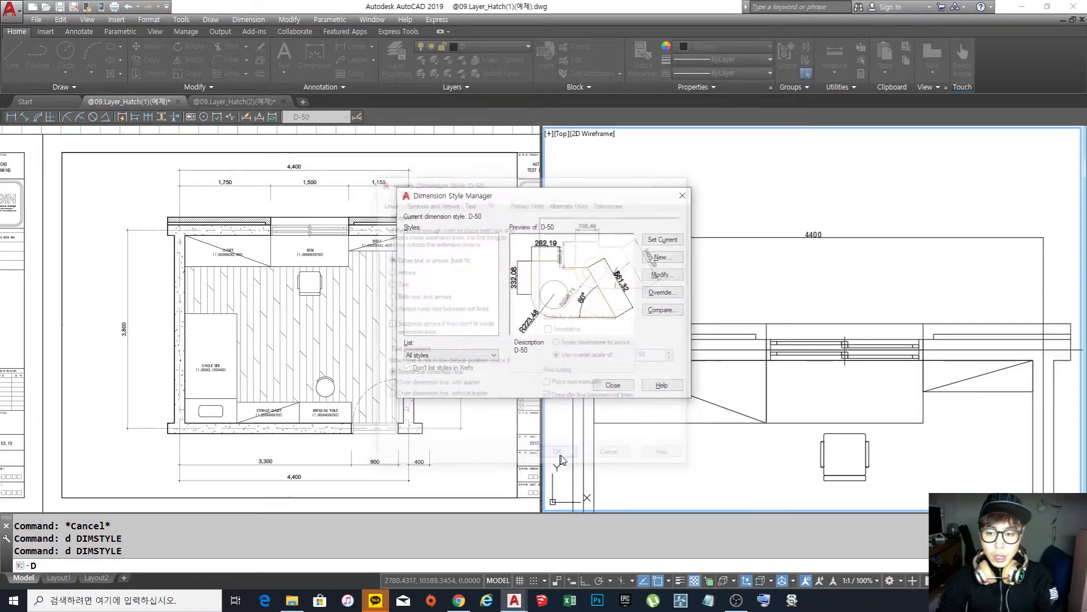
pyautogui.click(613, 386)
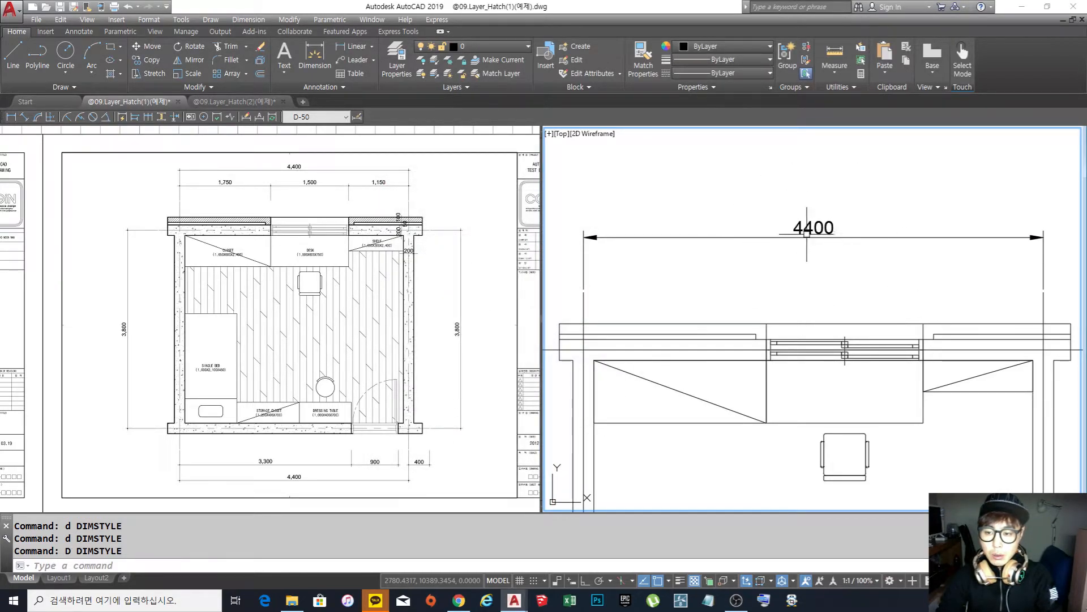
# Compare the overall dimension above the plan with the dimensions above the reference drawing's plan
pyautogui.scroll(-5, 816, 271)
pyautogui.scroll(4, 816, 271)
pyautogui.moveTo(843, 199); pyautogui.dragTo(761, 259, button='middle')
pyautogui.click(466, 199)
pyautogui.moveTo(427, 181); pyautogui.dragTo(391, 265, button='middle')
pyautogui.scroll(3, 391, 230)
pyautogui.scroll(-2, 389, 229)
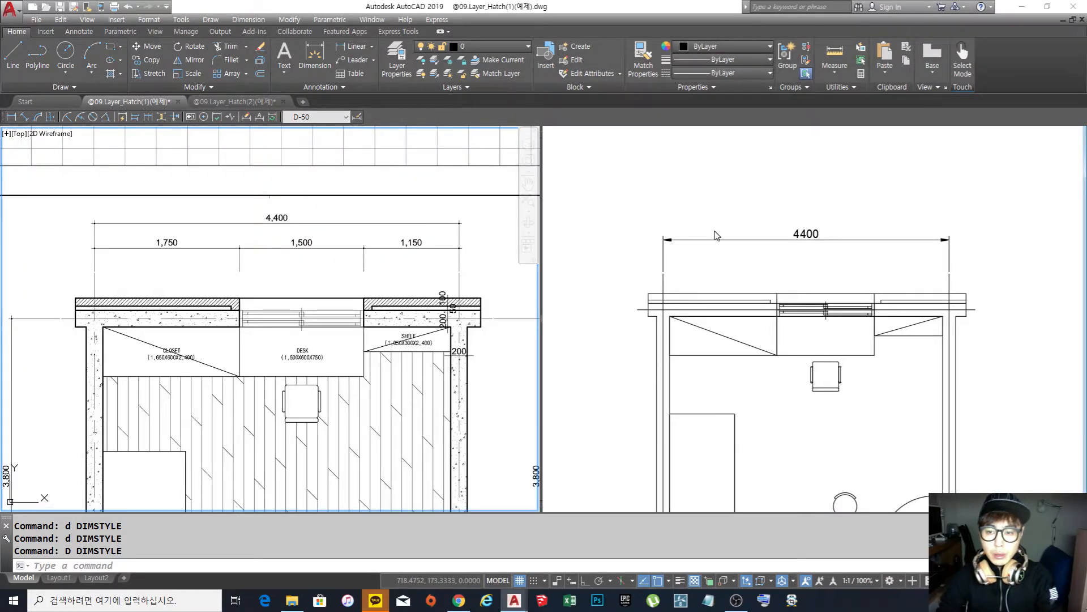
# Reopen the D-50 style for modification and try the Closed and Open arrowheads on both dimension ends
pyautogui.click(715, 235)
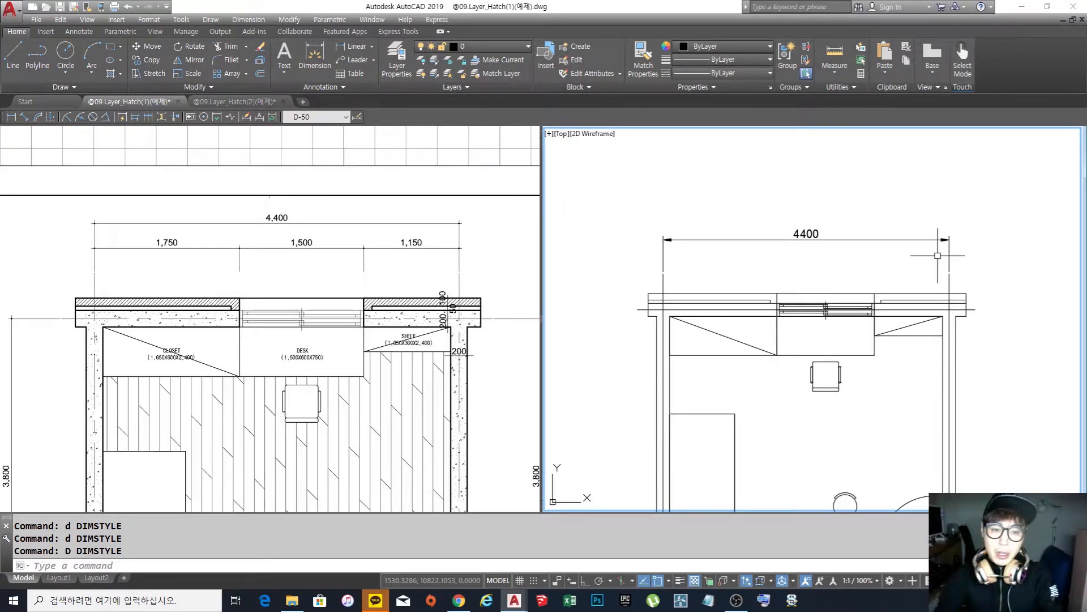
pyautogui.write('d')
pyautogui.press('Return')
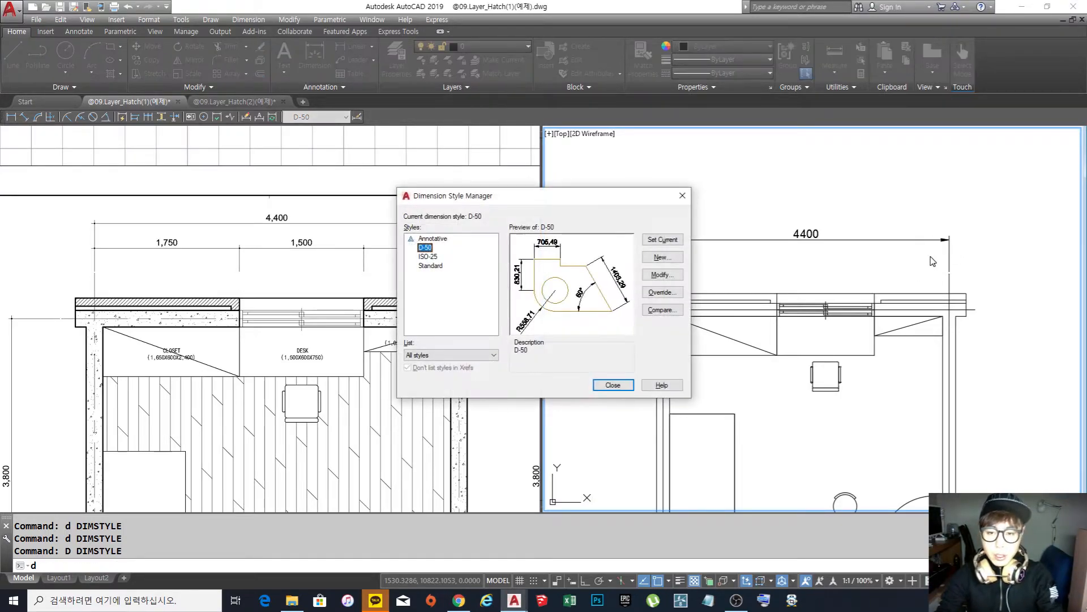
pyautogui.moveTo(626, 199); pyautogui.dragTo(571, 193)
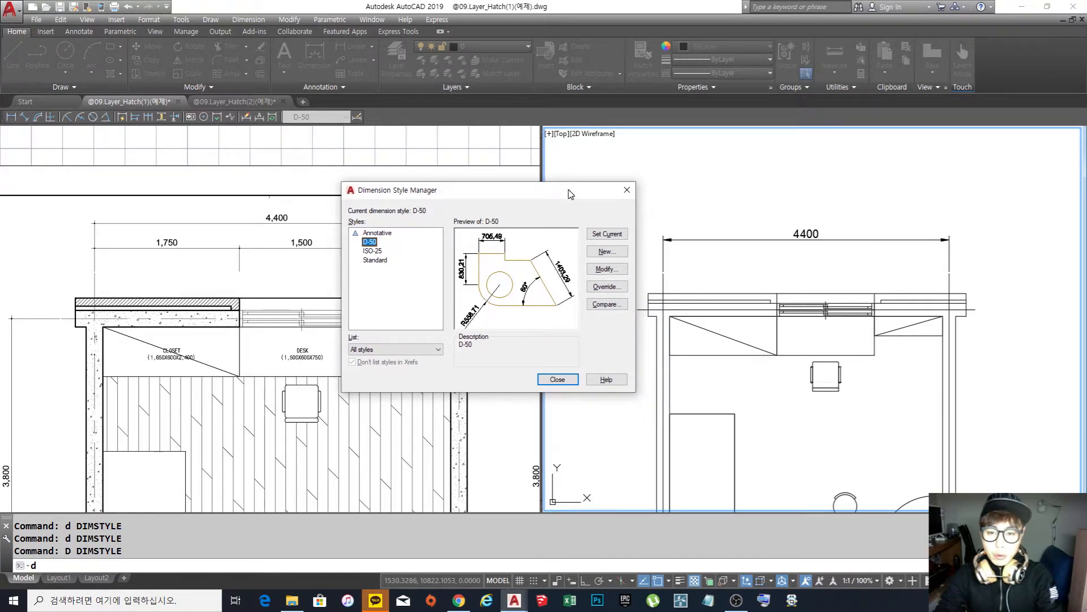
pyautogui.click(604, 269)
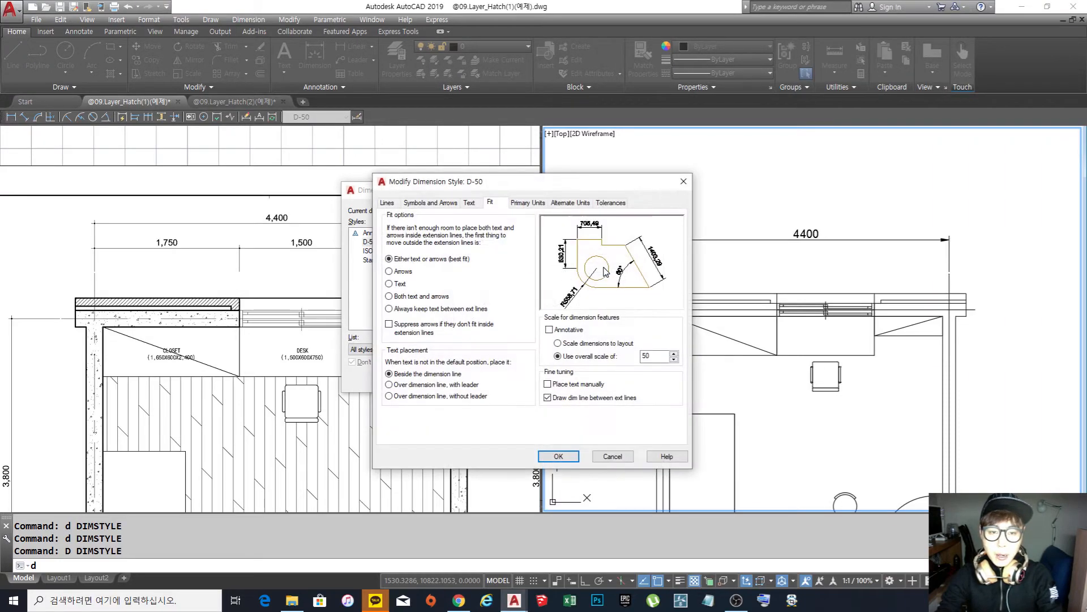
pyautogui.moveTo(512, 184); pyautogui.dragTo(465, 182)
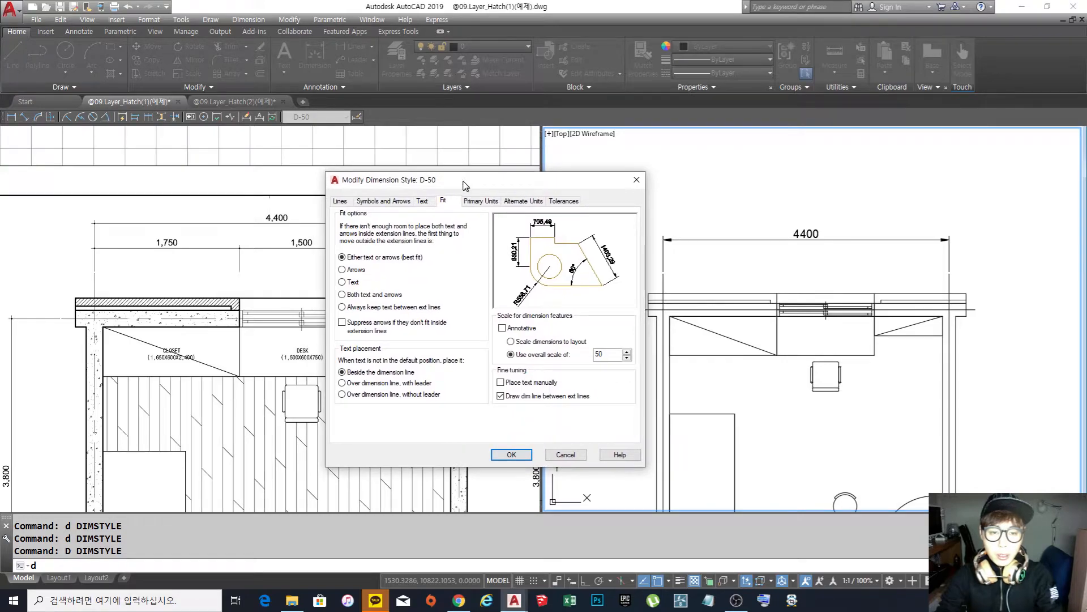
pyautogui.click(395, 202)
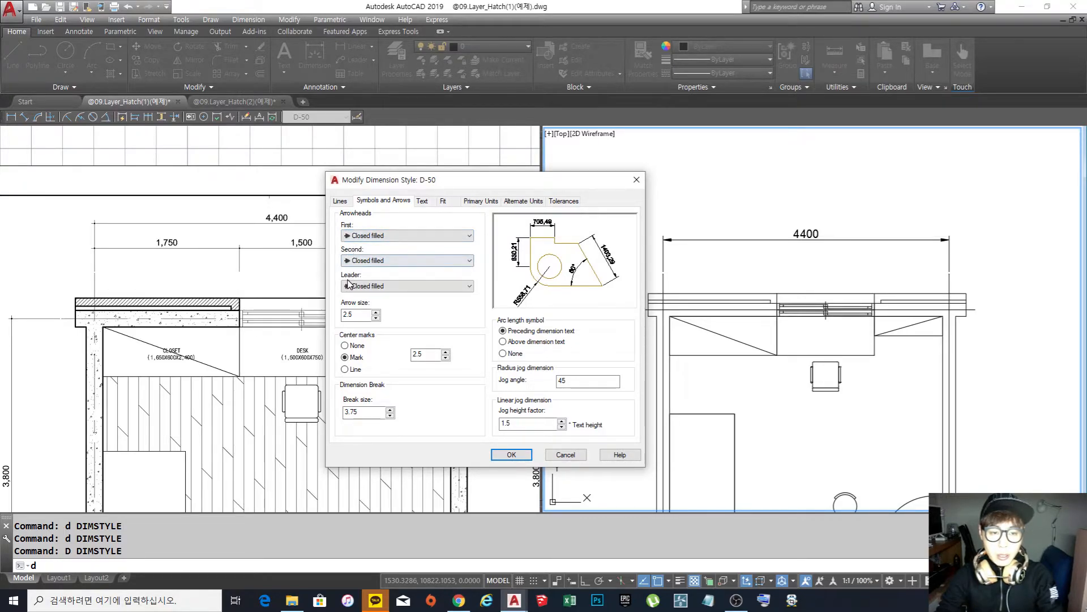
pyautogui.click(417, 236)
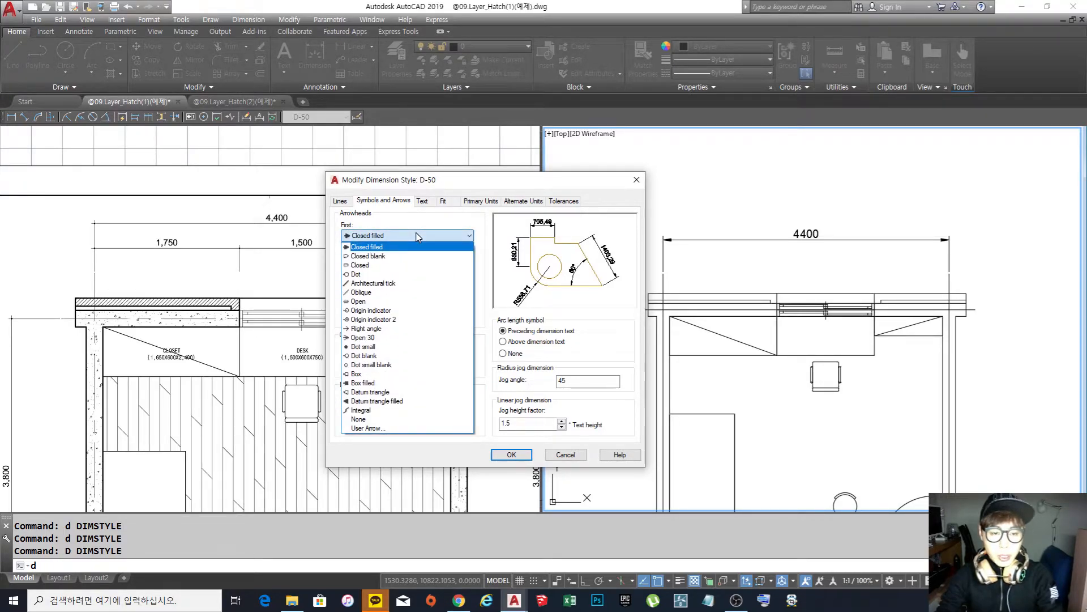
pyautogui.click(397, 265)
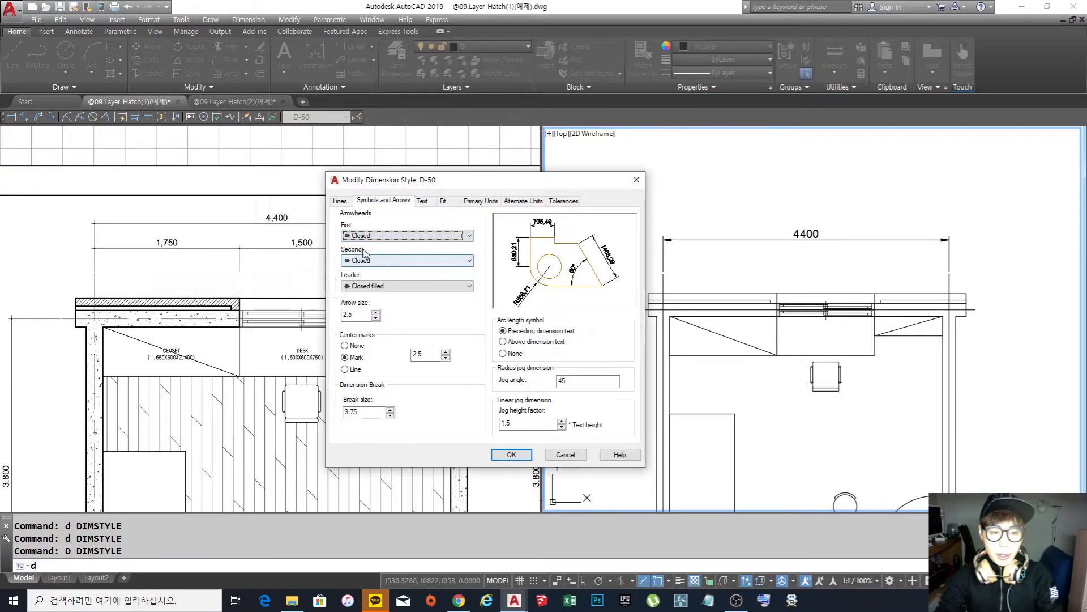
pyautogui.click(383, 237)
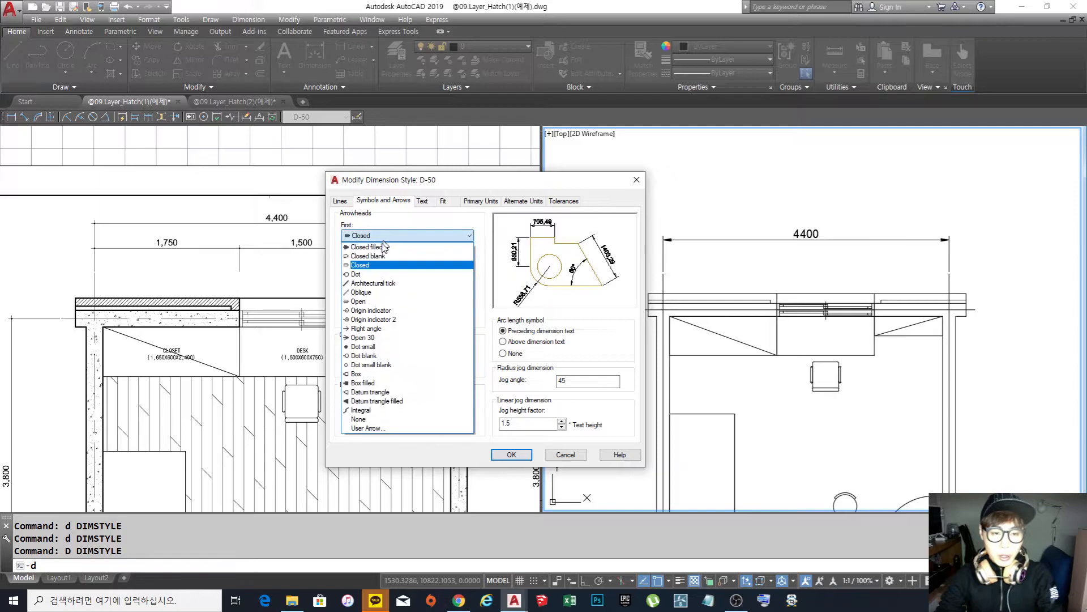
pyautogui.click(374, 301)
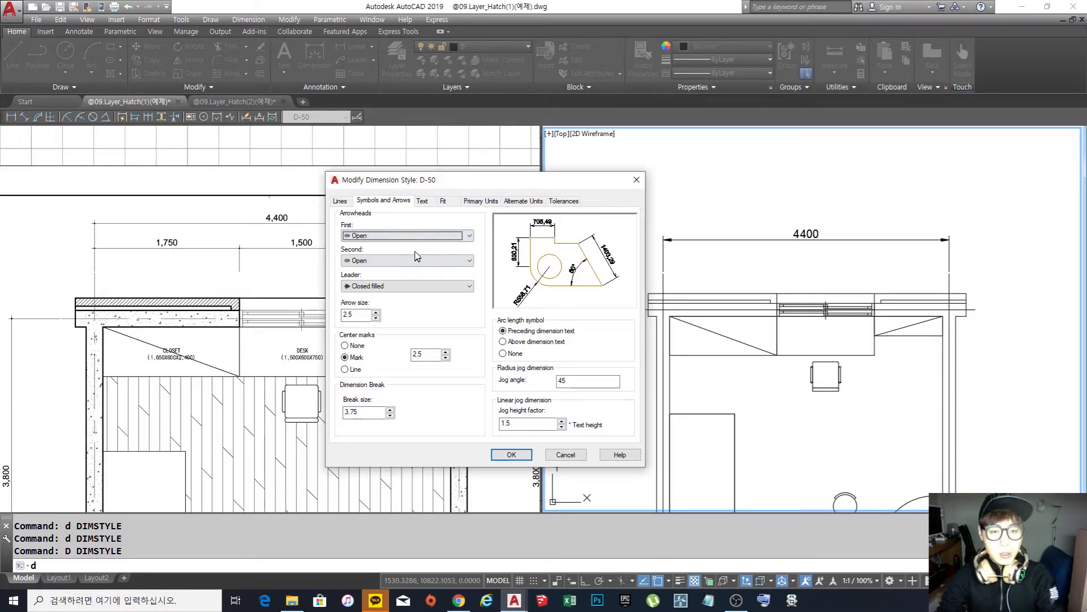
# Try Dot as the second arrowhead with various first arrowheads, and return both ends to Closed filled
pyautogui.click(400, 262)
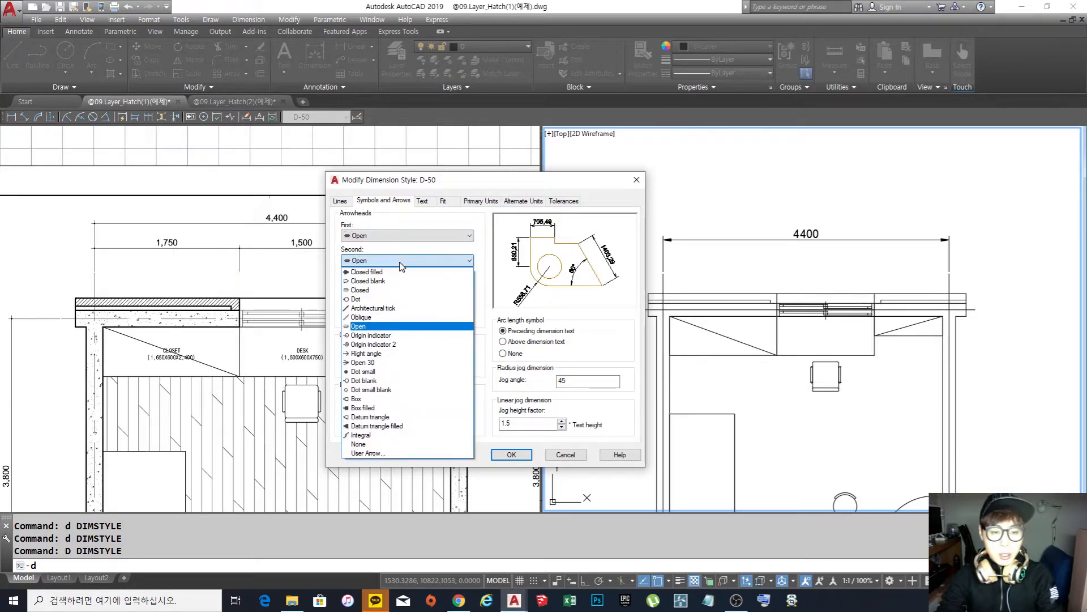
pyautogui.click(356, 298)
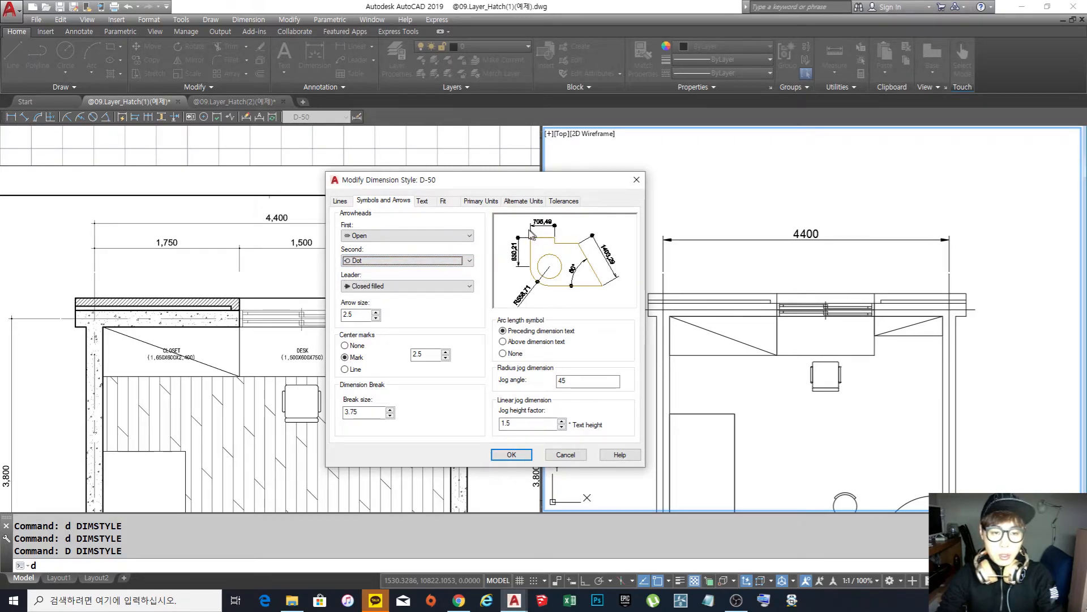
pyautogui.click(387, 237)
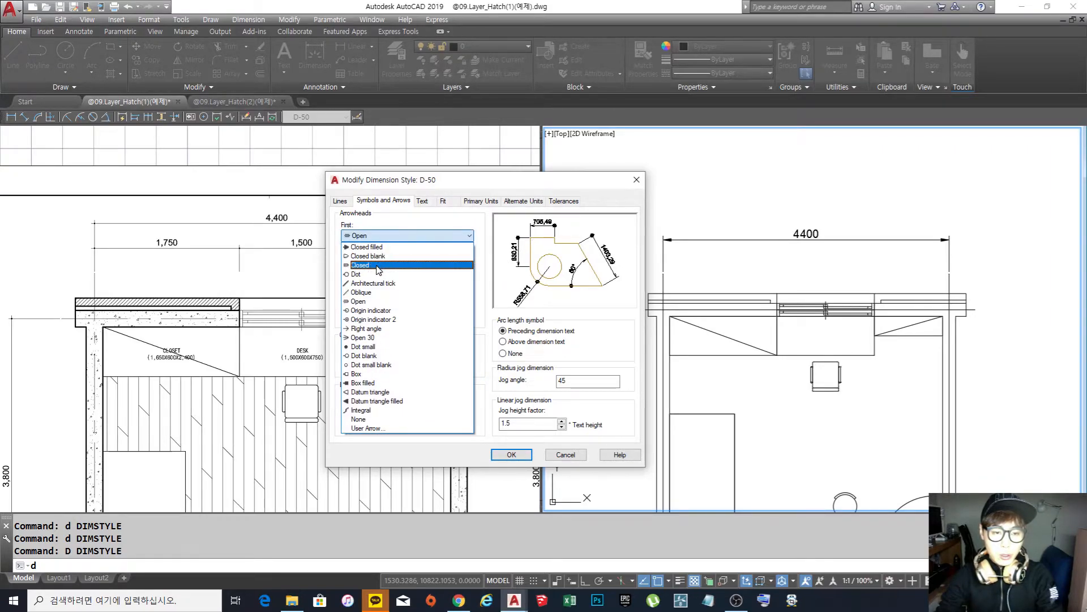
pyautogui.click(368, 247)
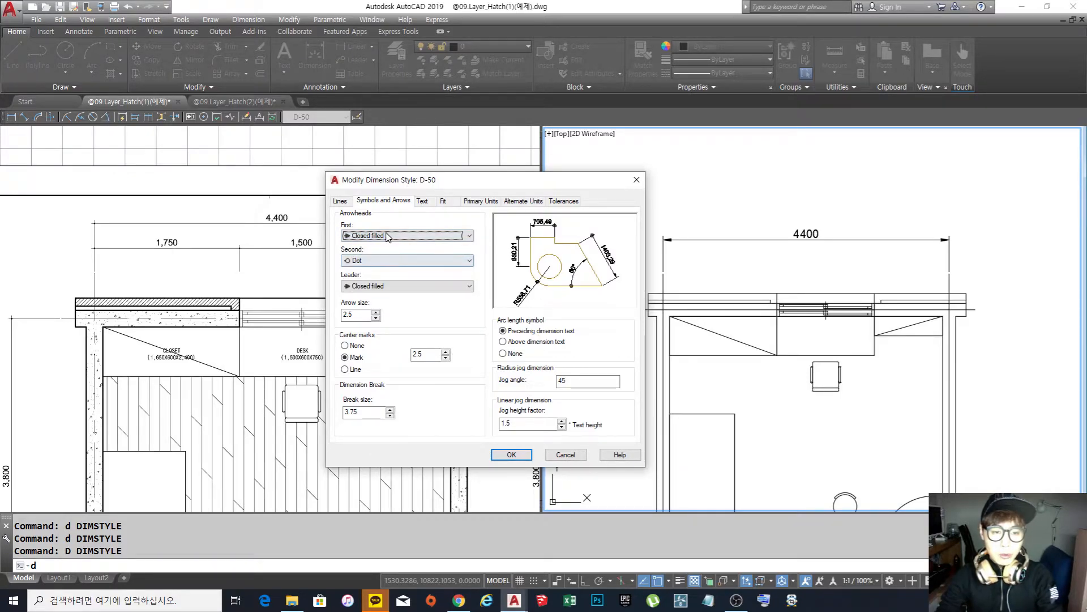
pyautogui.click(388, 235)
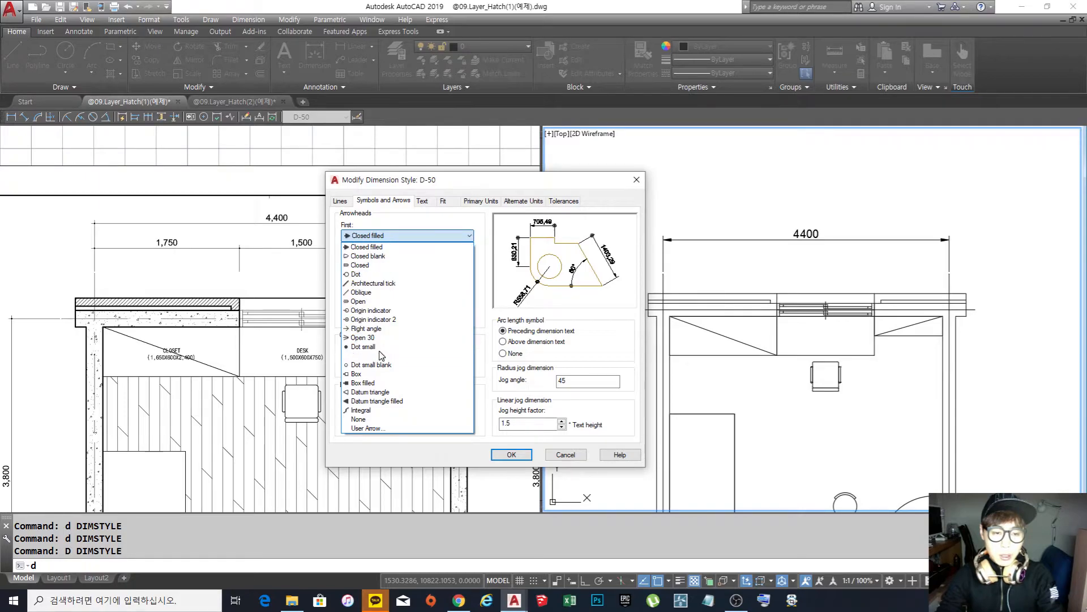
pyautogui.click(385, 276)
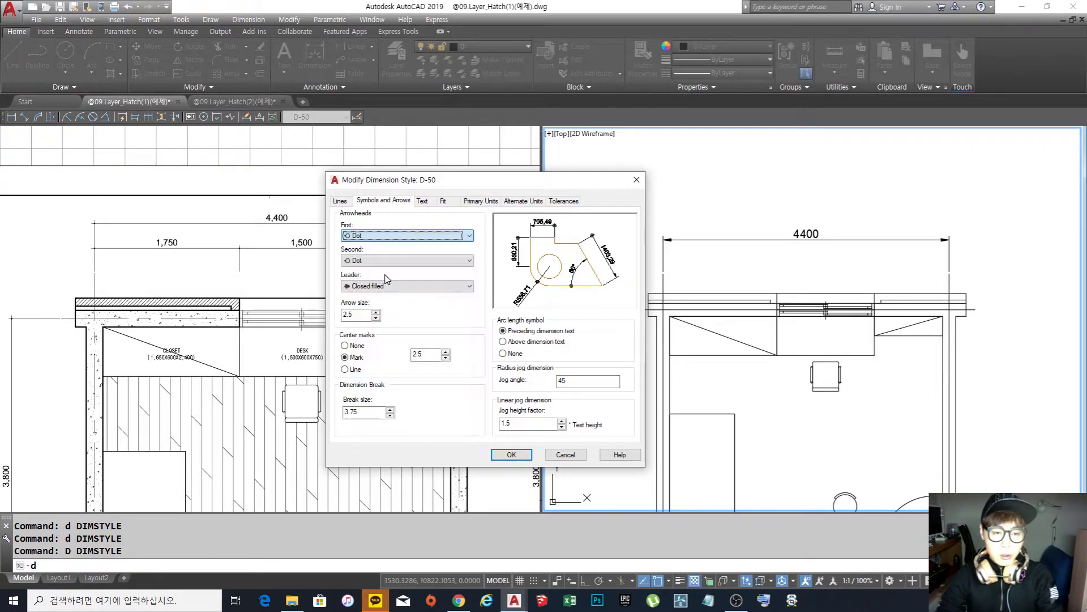
pyautogui.click(380, 236)
pyautogui.click(371, 247)
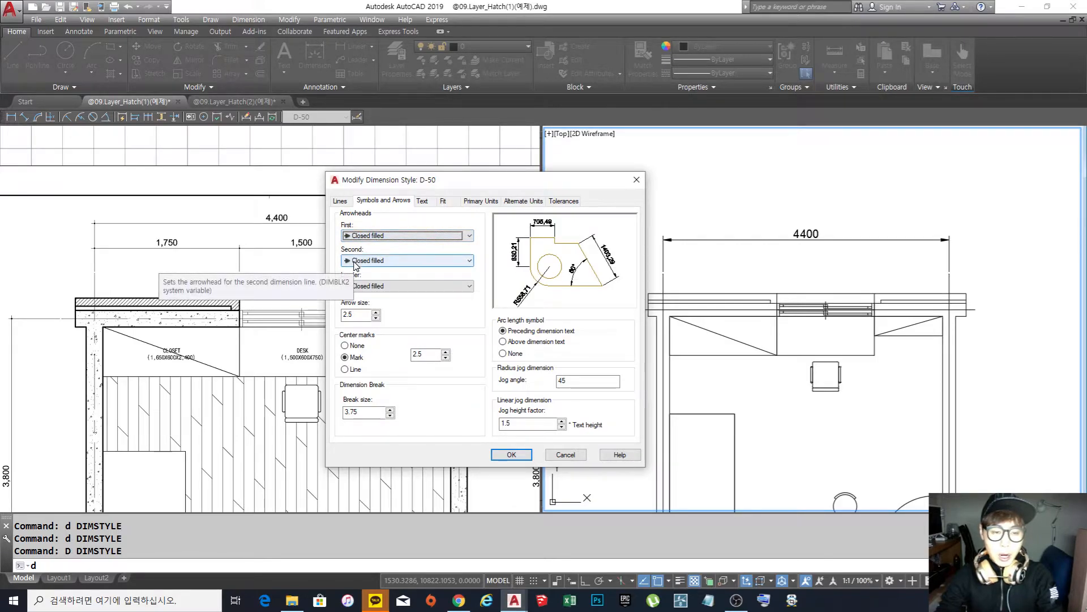
# Try the Dot small and Dot arrowheads on both ends, and leave the style manager without saving the changes
pyautogui.click(378, 236)
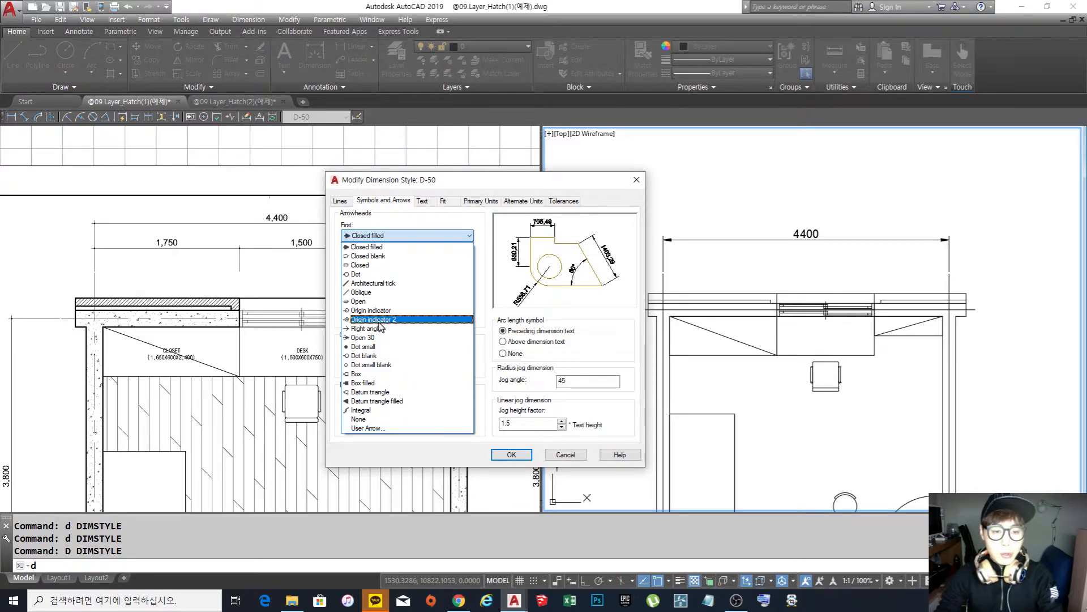
pyautogui.click(366, 347)
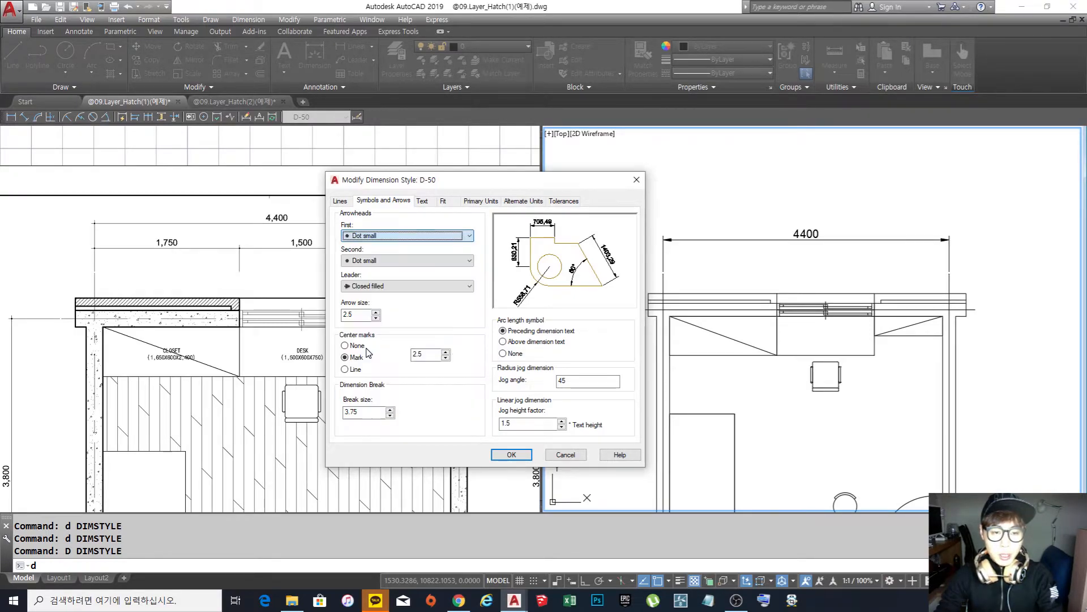
pyautogui.click(371, 237)
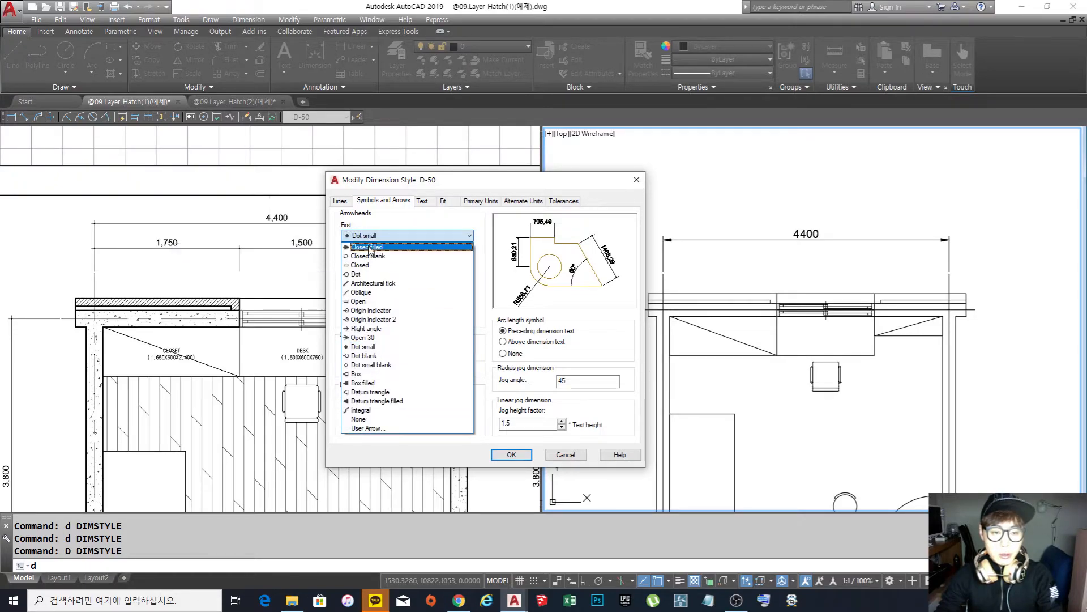
pyautogui.click(362, 275)
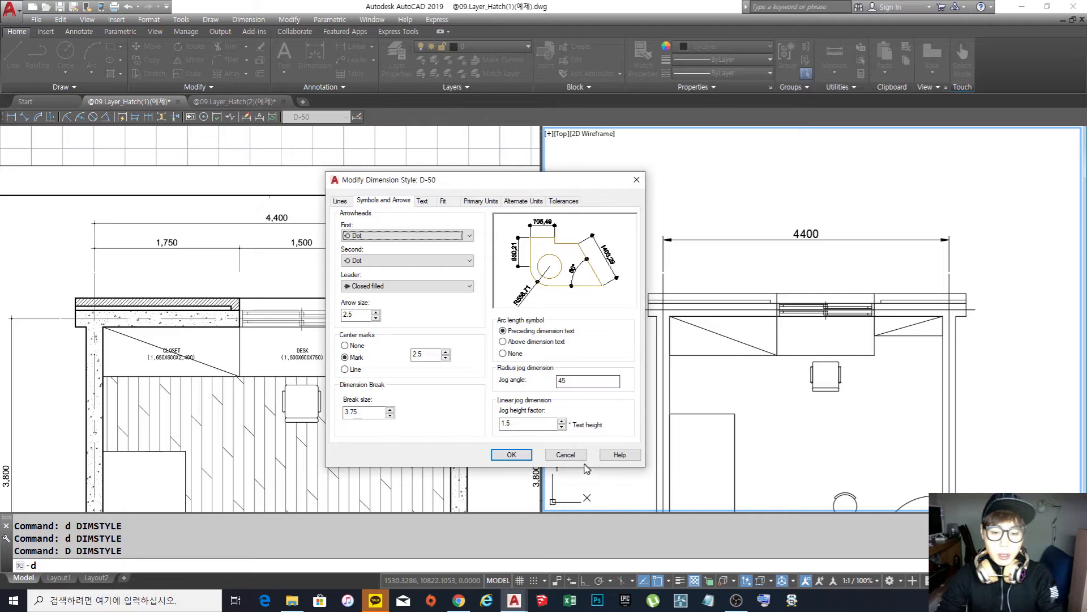
pyautogui.click(565, 455)
pyautogui.click(567, 383)
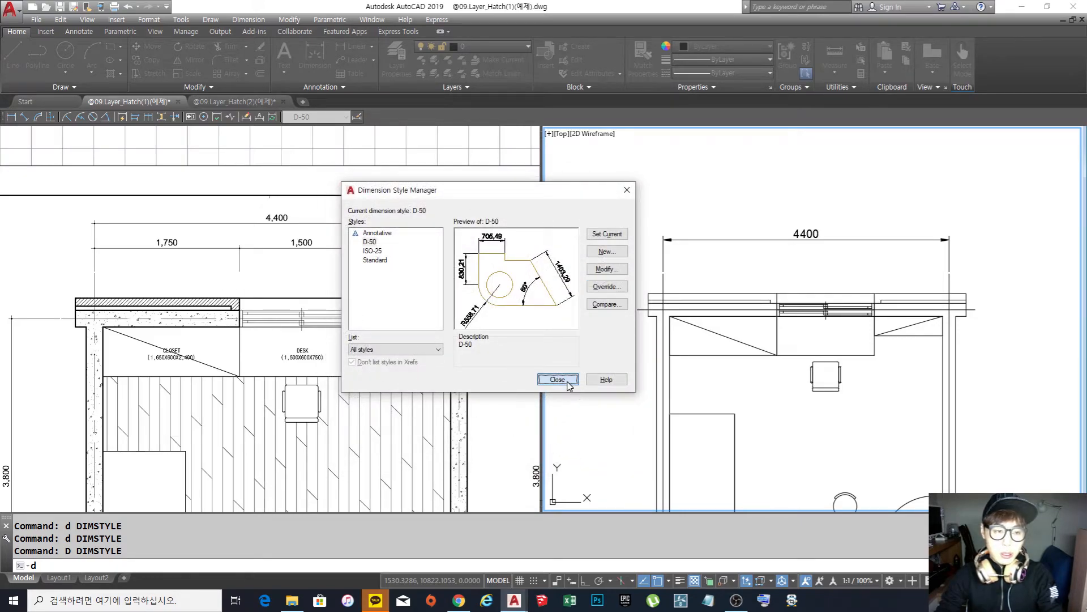
# Compare the end markers of the reference drawing's 1,750 dimension with the arrowhead of the plan's overall dimension
pyautogui.scroll(2, 199, 251)
pyautogui.click(198, 251)
pyautogui.scroll(5, 109, 228)
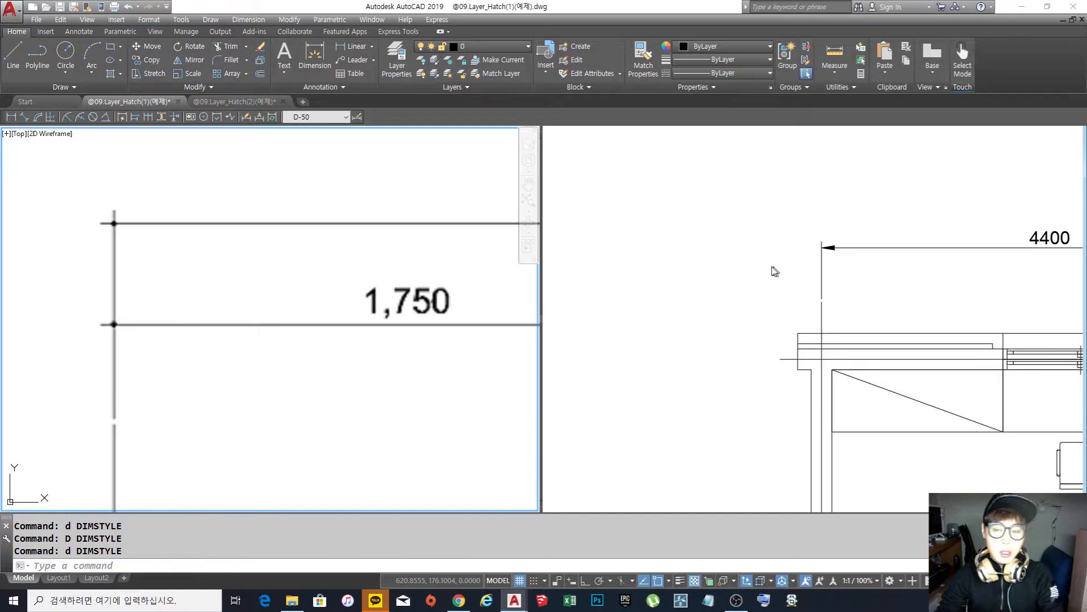
pyautogui.click(772, 267)
pyautogui.scroll(-5, 772, 267)
pyautogui.scroll(-2, 729, 243)
pyautogui.scroll(6, 728, 266)
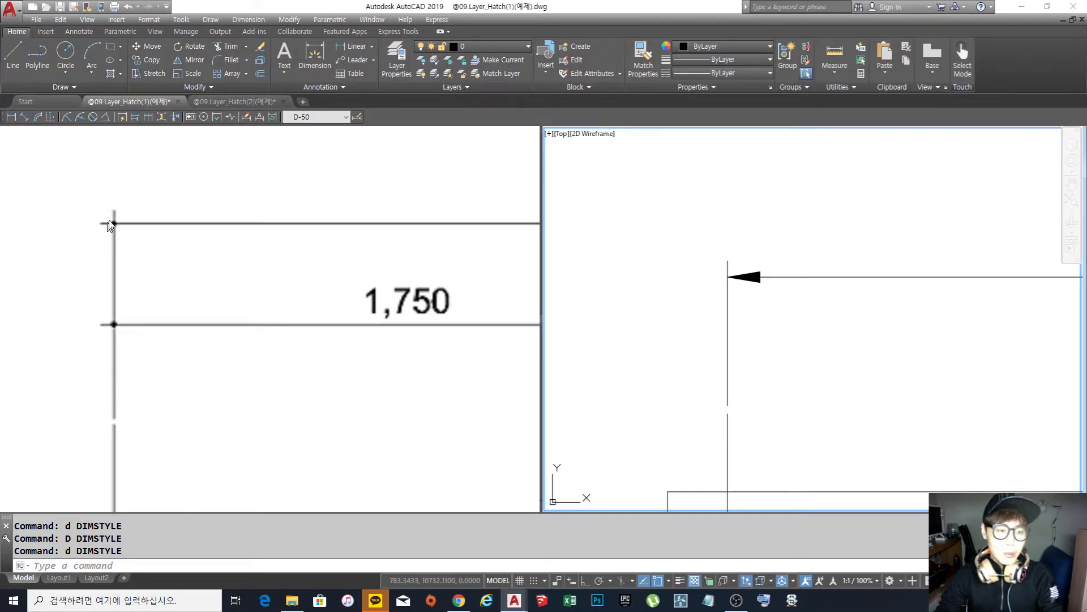
pyautogui.click(797, 349)
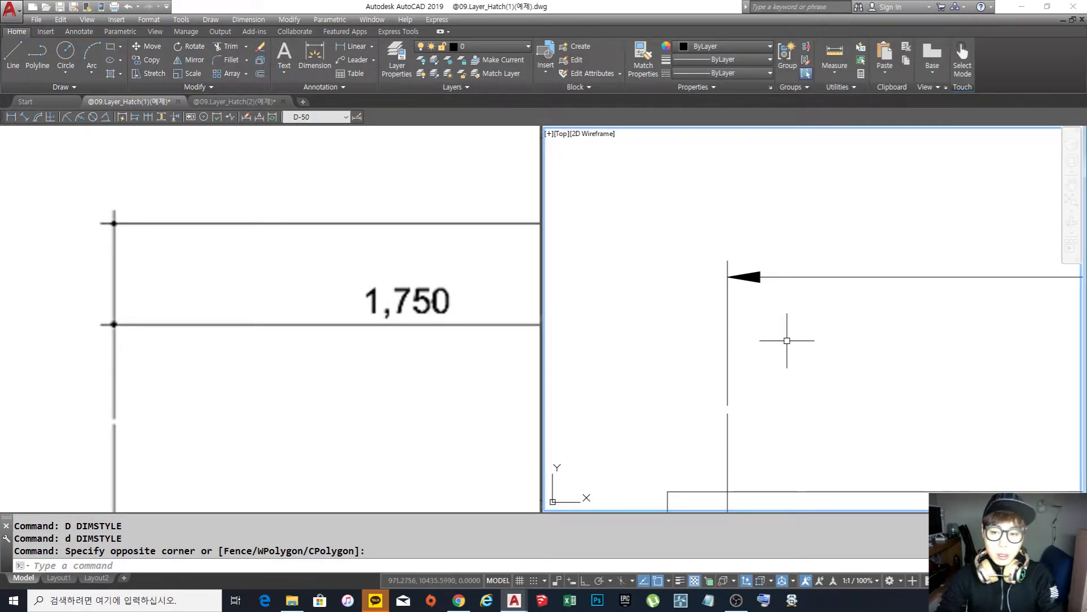
# Modify the D-50 style to use Dot for both arrowheads, apply it, and check the end marker of the plan's overall dimension
pyautogui.scroll(-4, 787, 340)
pyautogui.write('D')
pyautogui.press('Return')
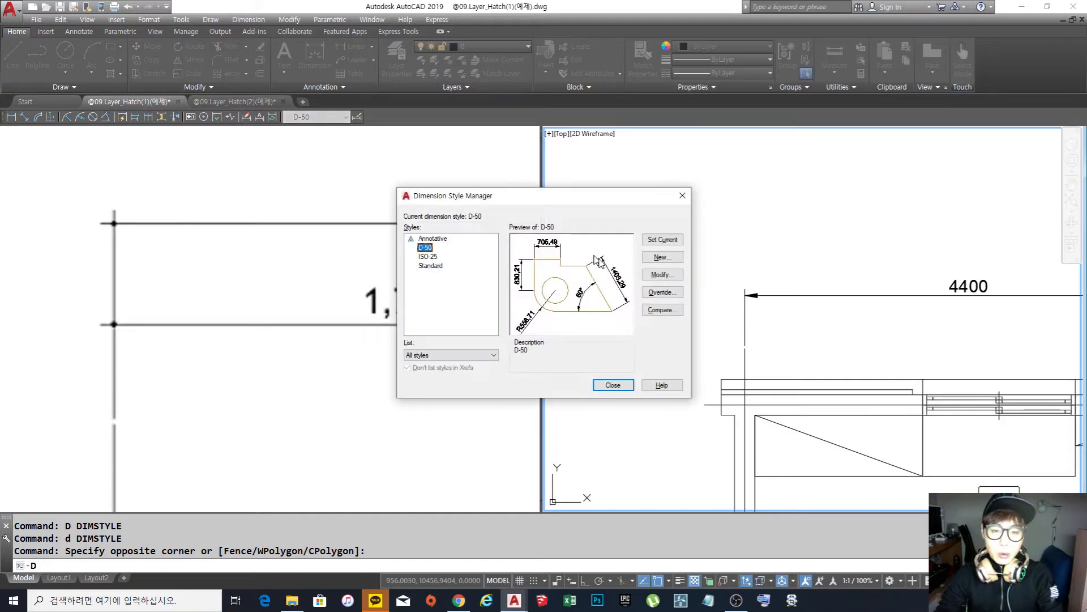
pyautogui.click(675, 276)
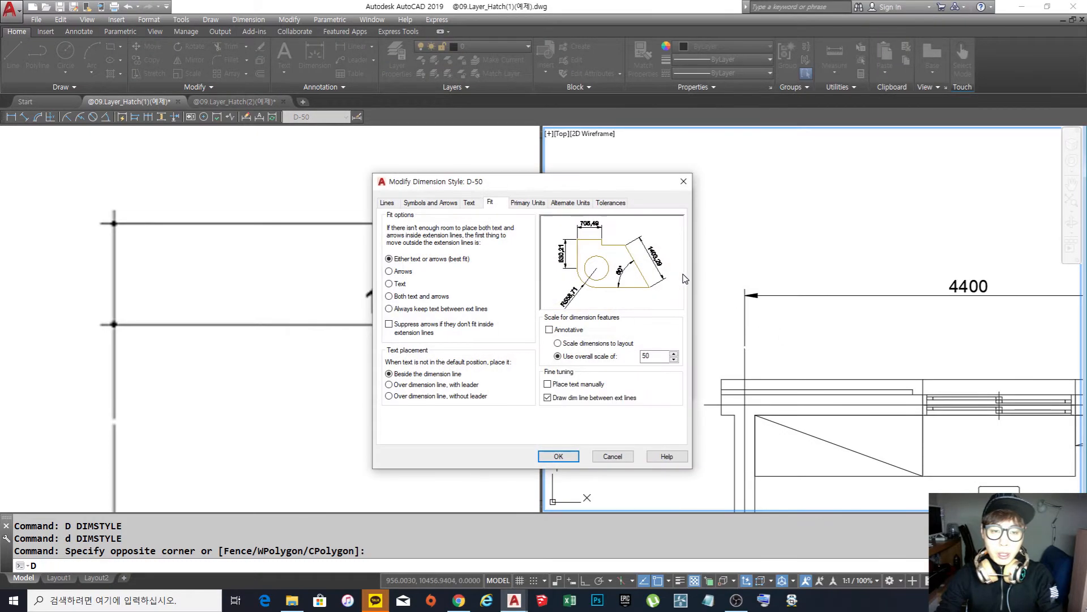
pyautogui.click(447, 203)
pyautogui.click(430, 237)
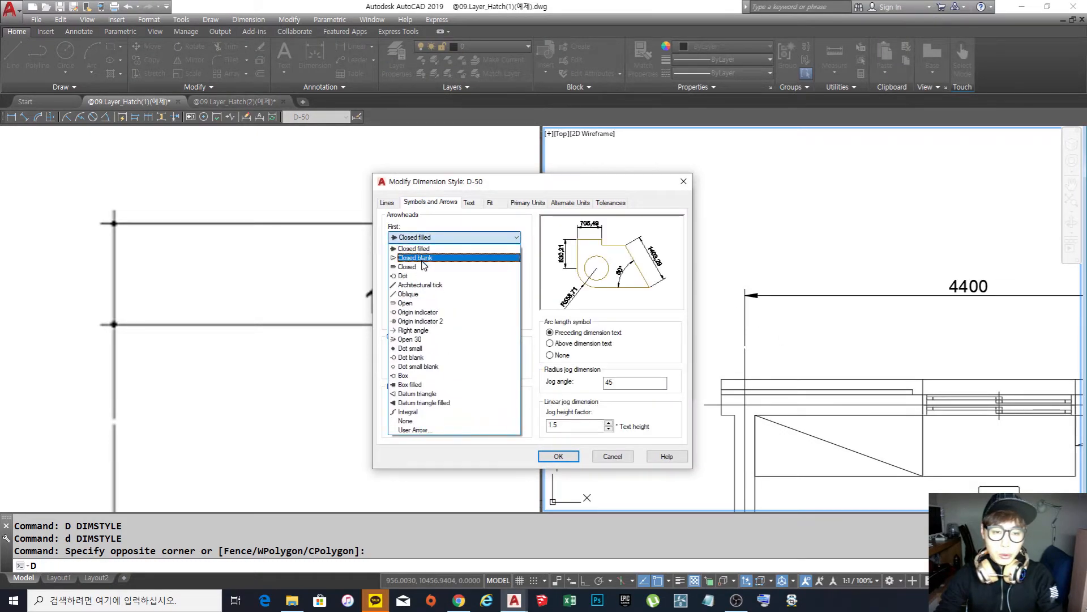
pyautogui.click(422, 276)
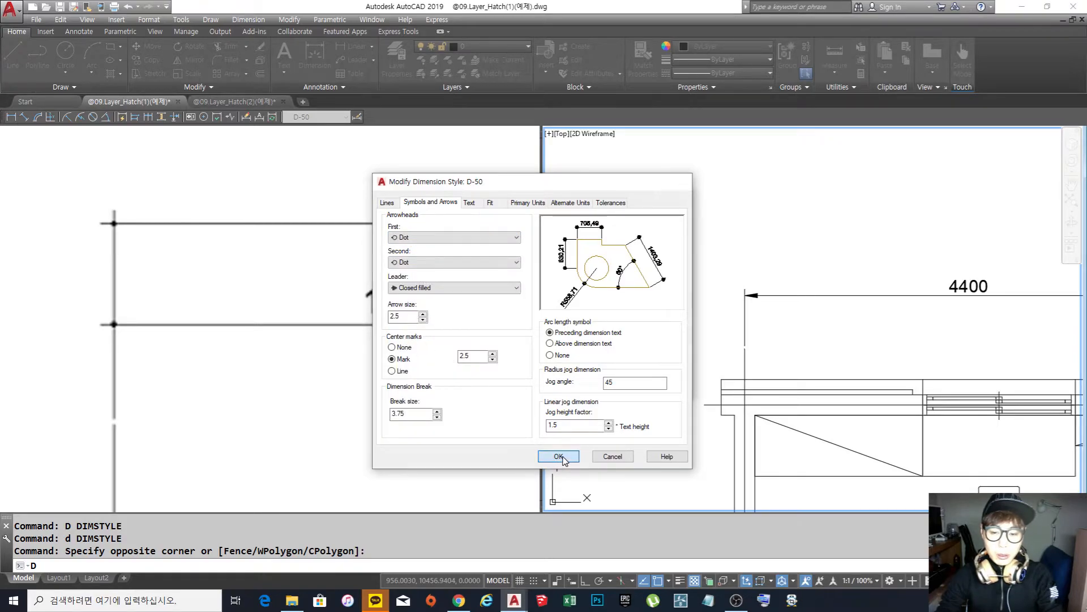
pyautogui.click(558, 457)
pyautogui.click(615, 385)
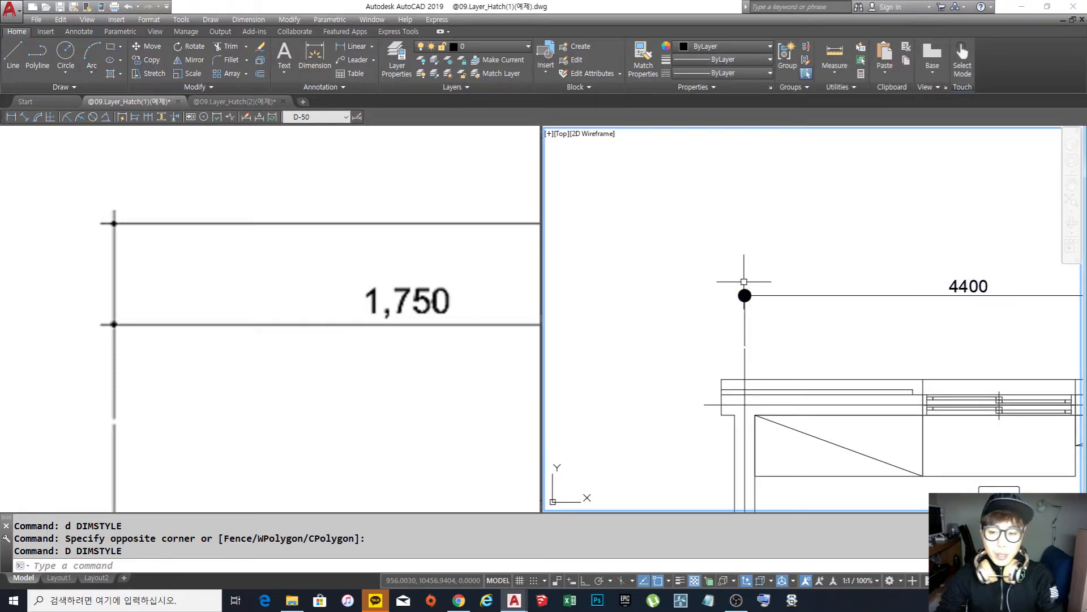
pyautogui.scroll(2, 746, 282)
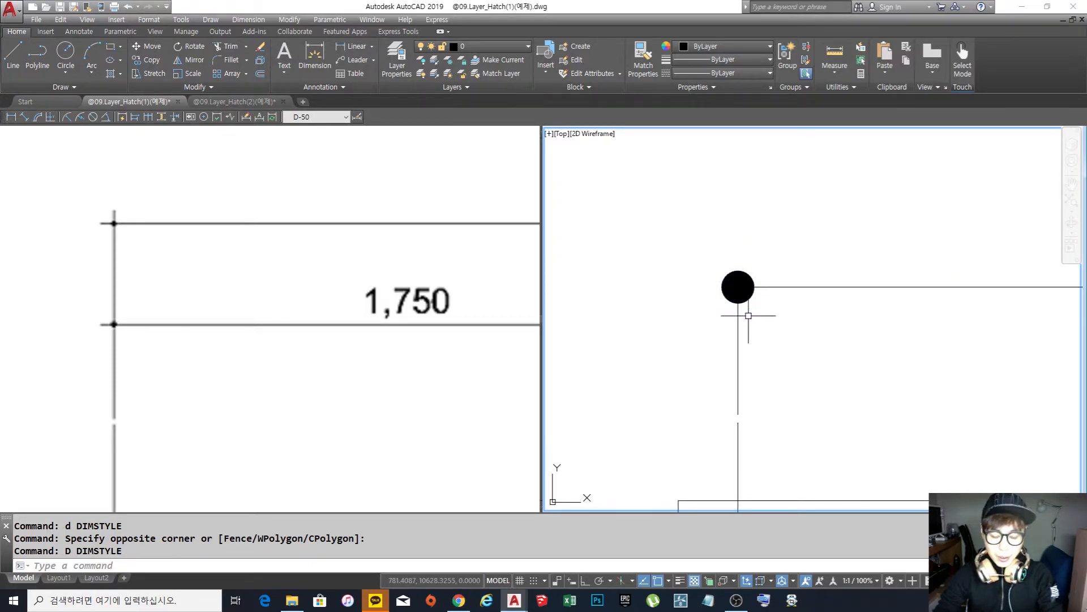
# Change both arrowheads of the D-50 style to Dot small, apply the style, and check the overall dimension's end marker
pyautogui.write('d')
pyautogui.press('Return')
pyautogui.click(649, 275)
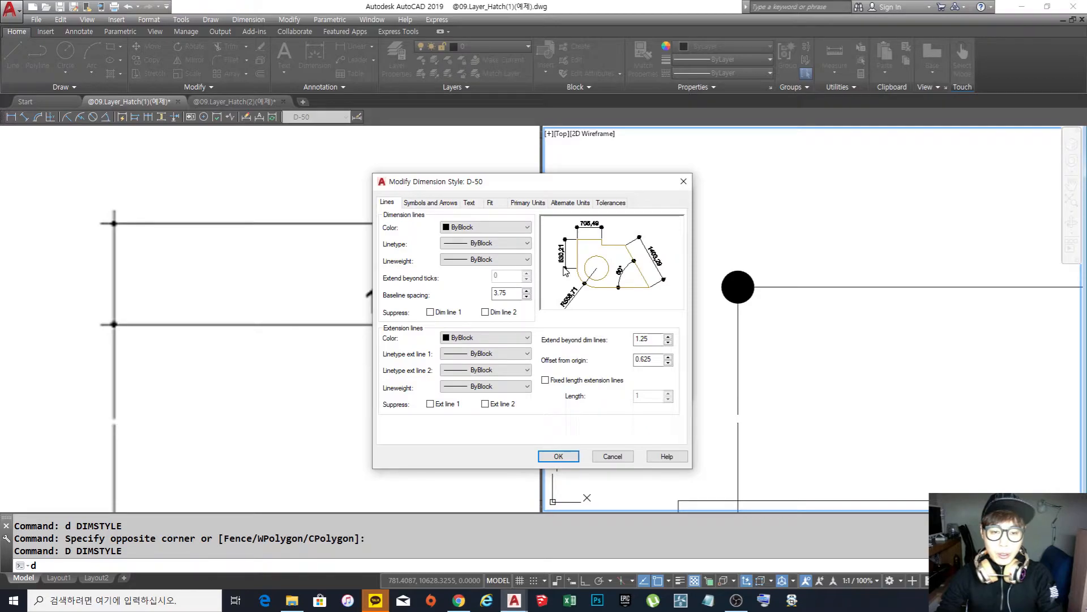
pyautogui.moveTo(655, 339); pyautogui.dragTo(624, 345)
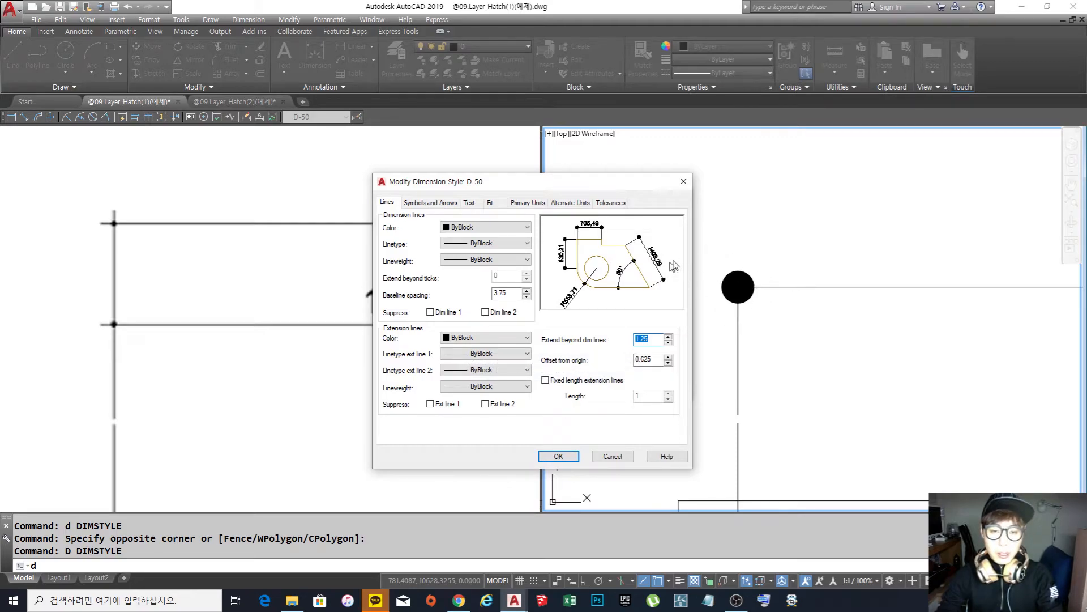
pyautogui.click(503, 206)
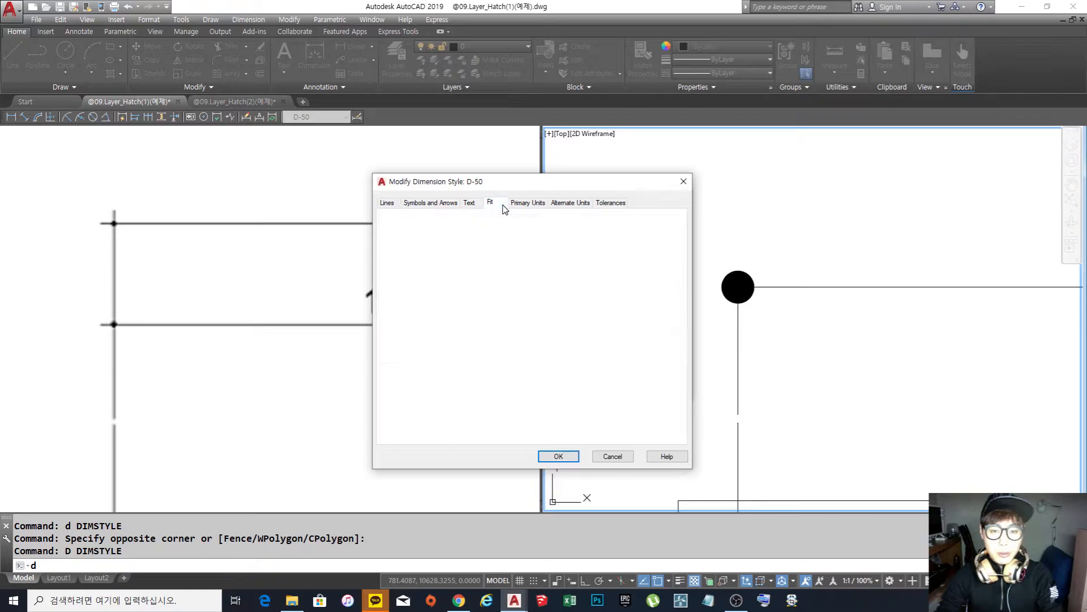
pyautogui.click(448, 205)
pyautogui.click(431, 237)
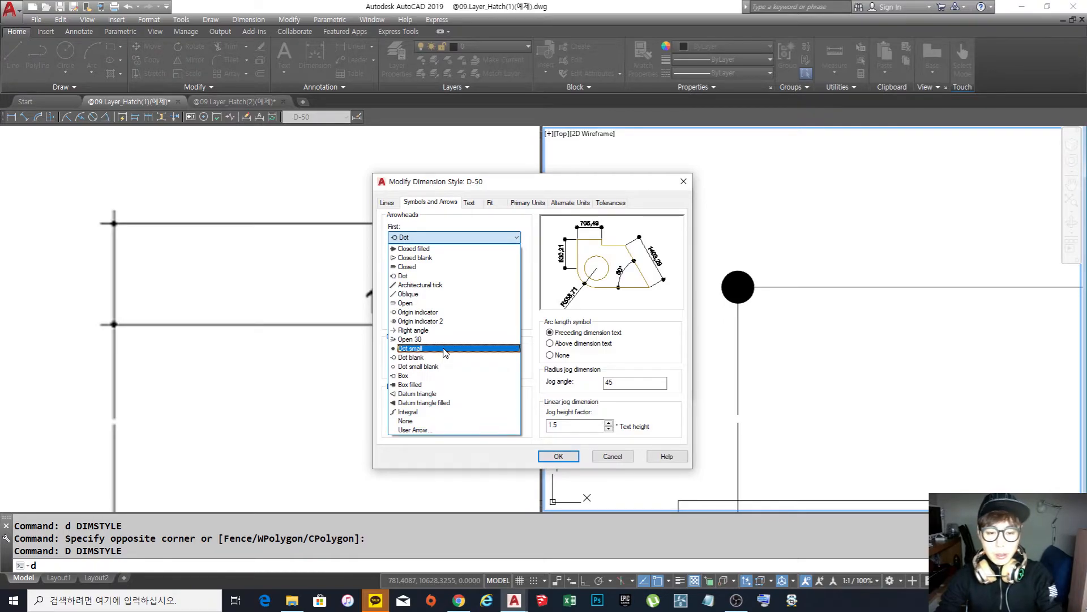
pyautogui.click(438, 349)
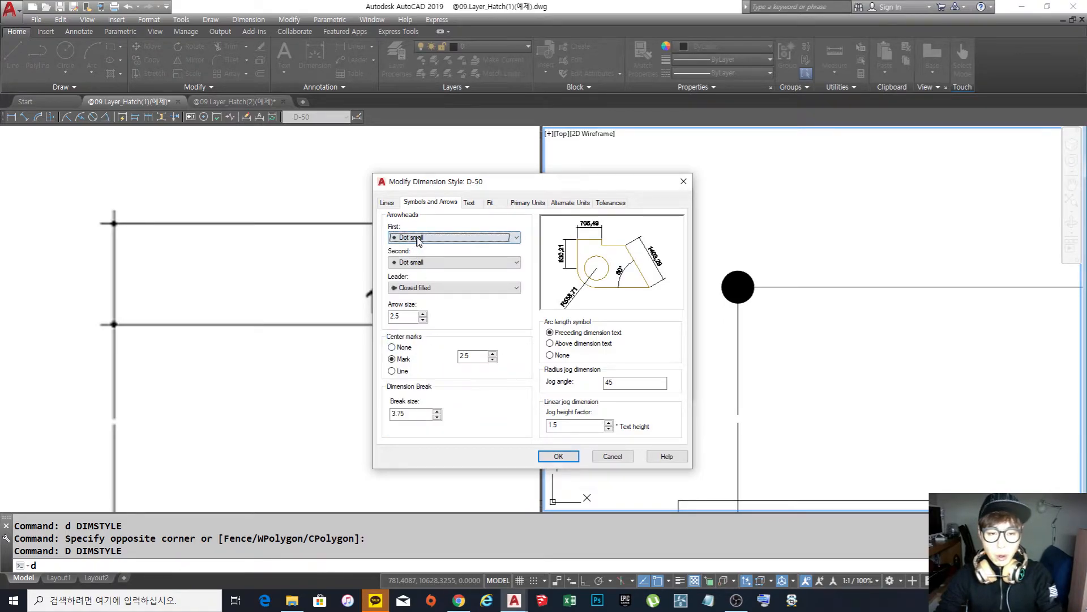
pyautogui.click(559, 457)
pyautogui.click(617, 385)
pyautogui.scroll(-4, 674, 301)
pyautogui.scroll(5, 671, 287)
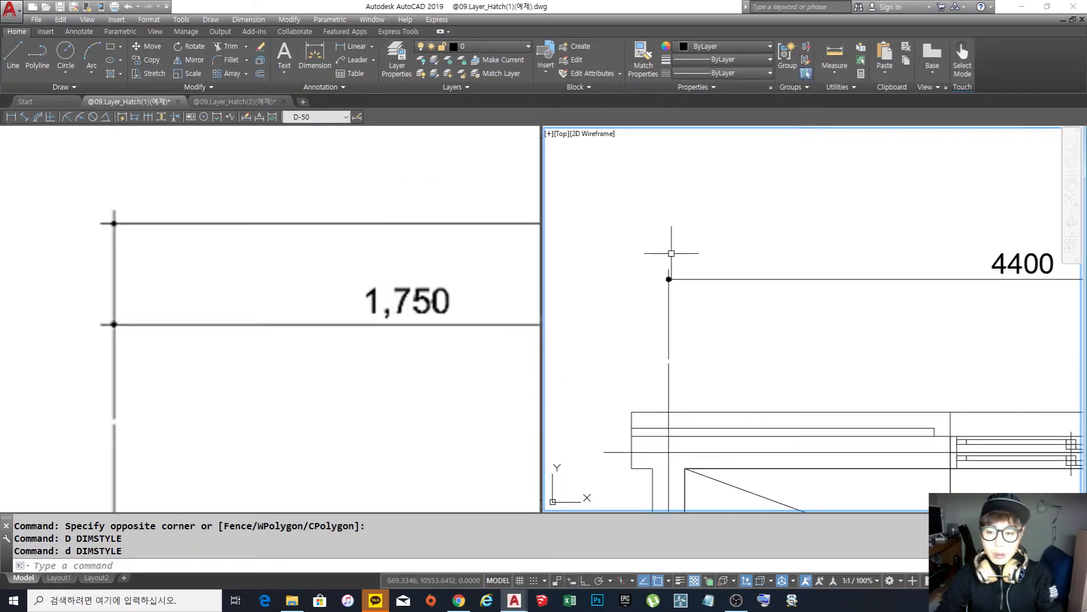
pyautogui.write('d')
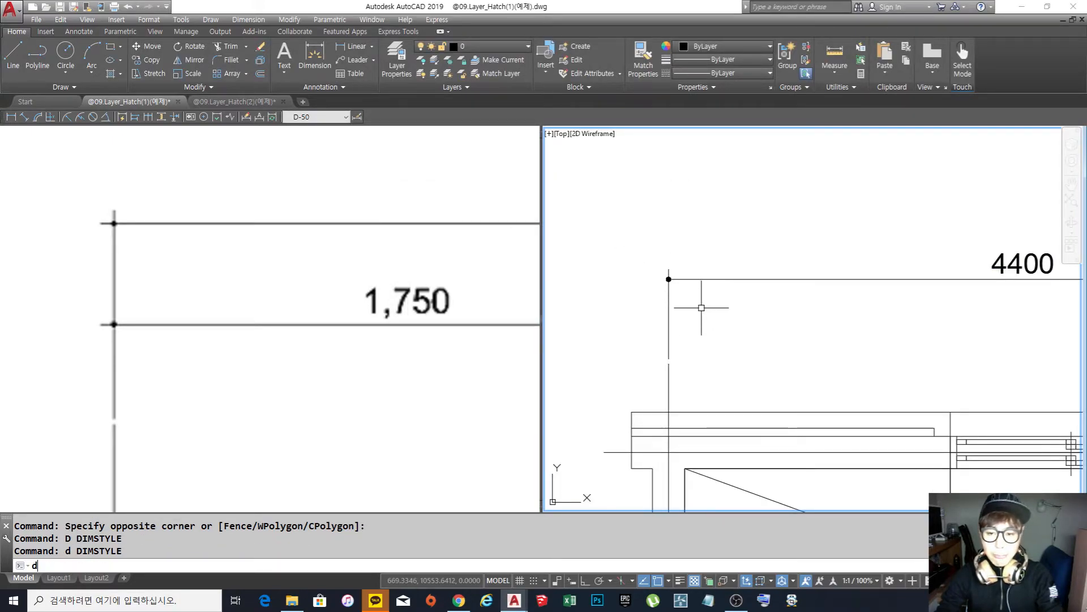
pyautogui.press('Return')
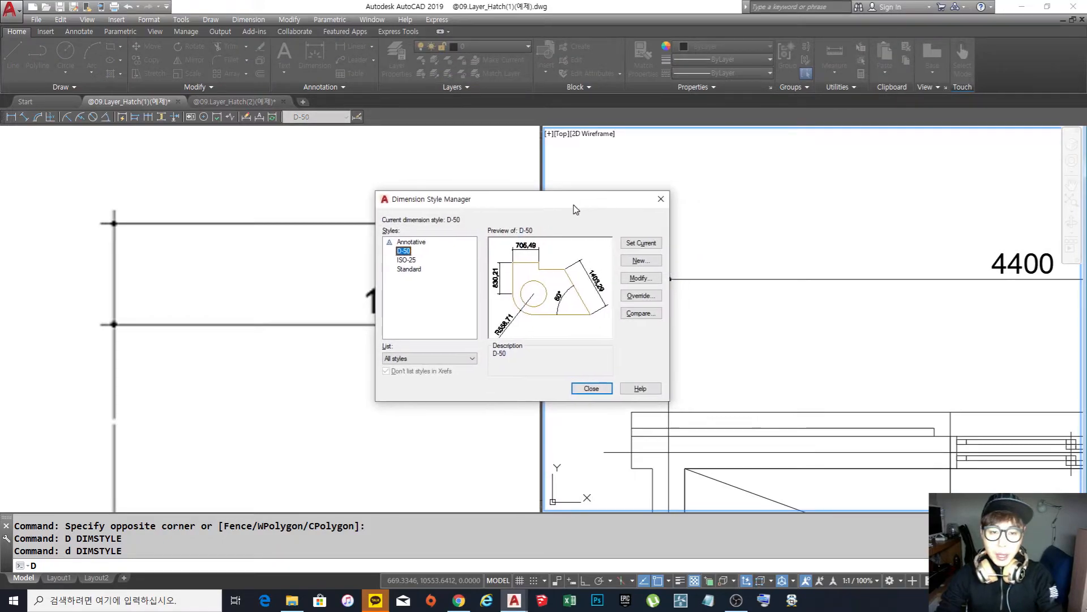
pyautogui.moveTo(584, 210); pyautogui.dragTo(501, 207)
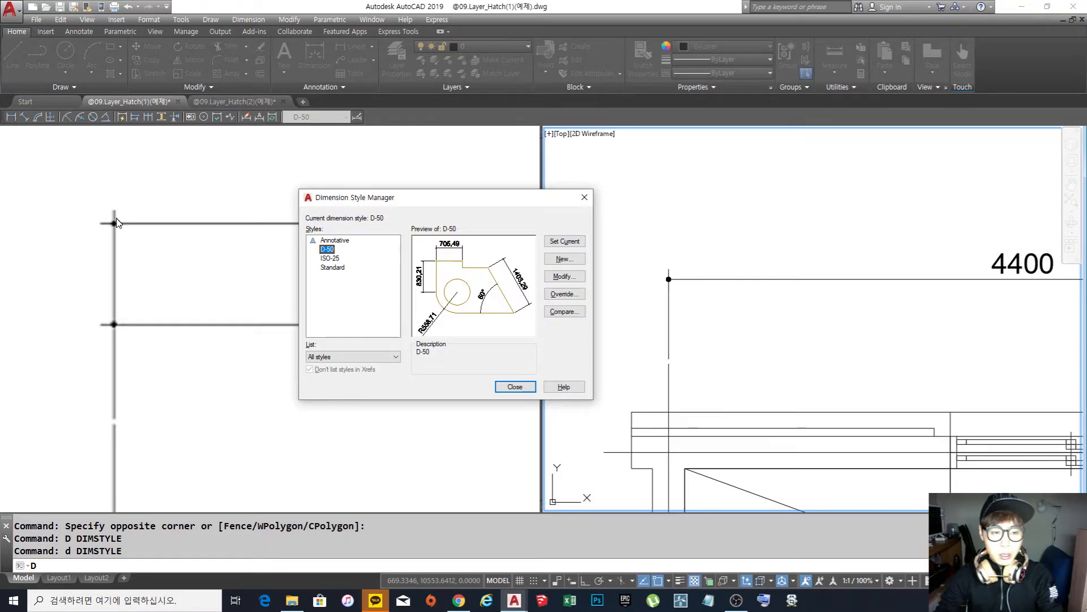
pyautogui.click(574, 277)
pyautogui.moveTo(589, 190)
pyautogui.mouseDown()
pyautogui.moveTo(492, 189)
pyautogui.moveTo(501, 189)
pyautogui.mouseUp()
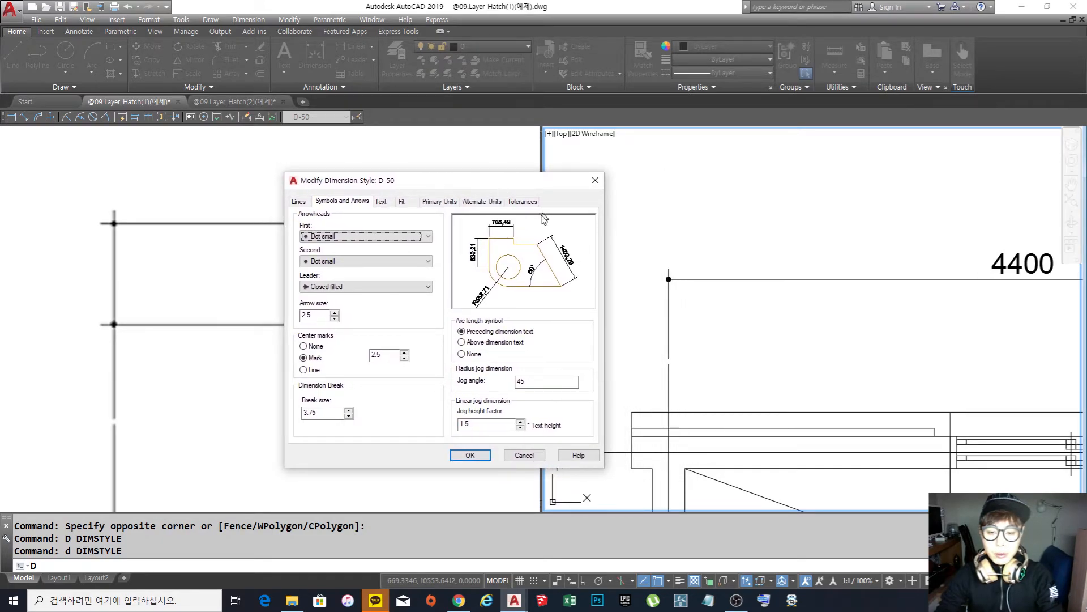
pyautogui.click(524, 455)
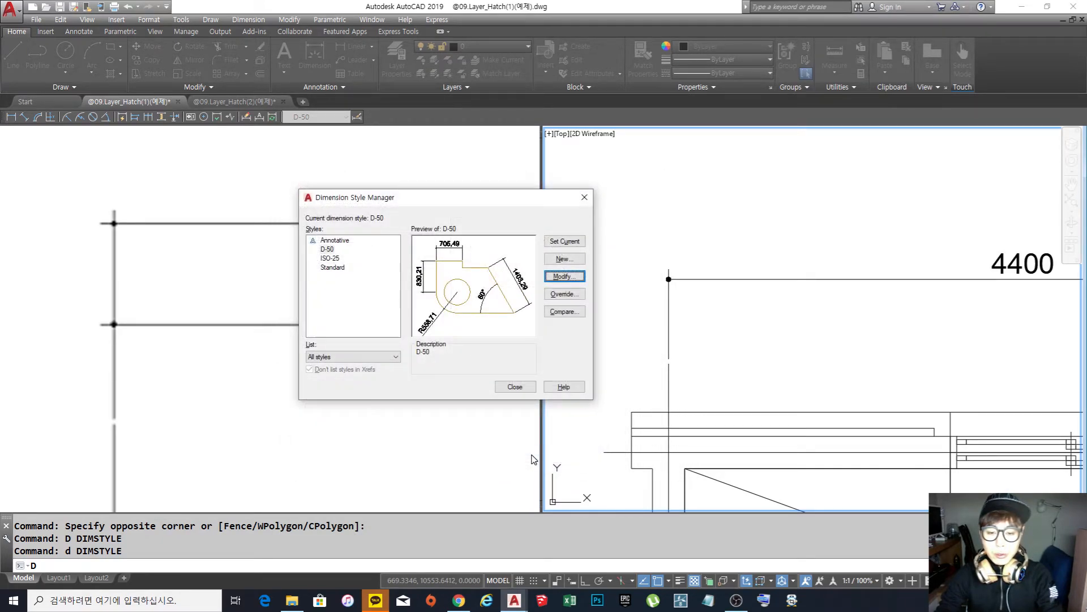
pyautogui.click(515, 387)
# Reopen the D-50 style for modification and examine its extensions beyond ticks and dimension lines together with the overall scale
pyautogui.scroll(-5, 706, 334)
pyautogui.moveTo(830, 199)
pyautogui.mouseDown(button='middle')
pyautogui.moveTo(796, 312)
pyautogui.moveTo(745, 296)
pyautogui.moveTo(744, 286)
pyautogui.mouseUp(button='middle')
pyautogui.scroll(3, 792, 309)
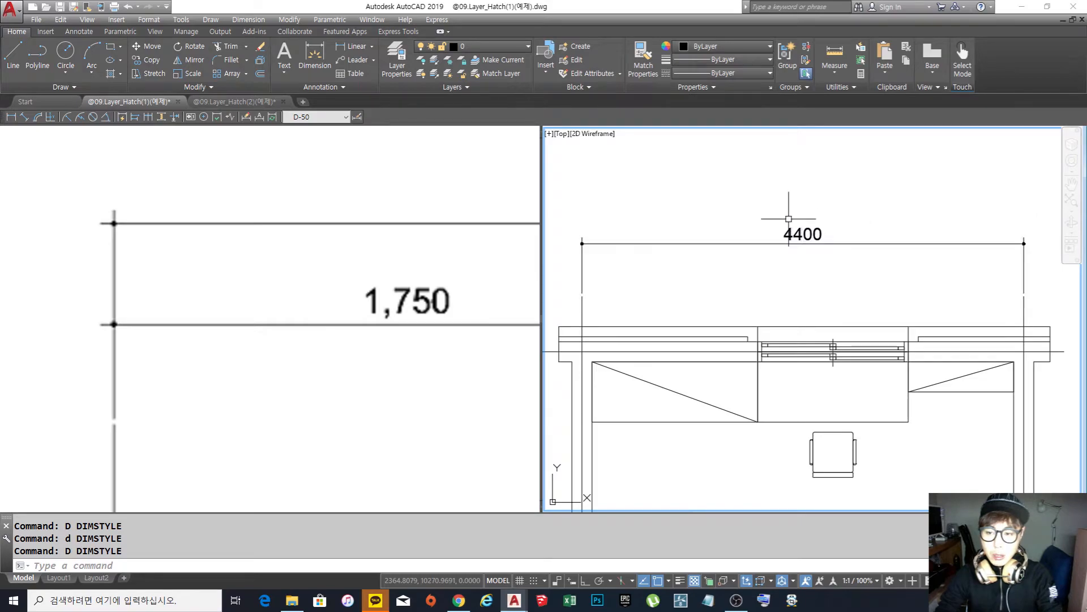
pyautogui.write('d')
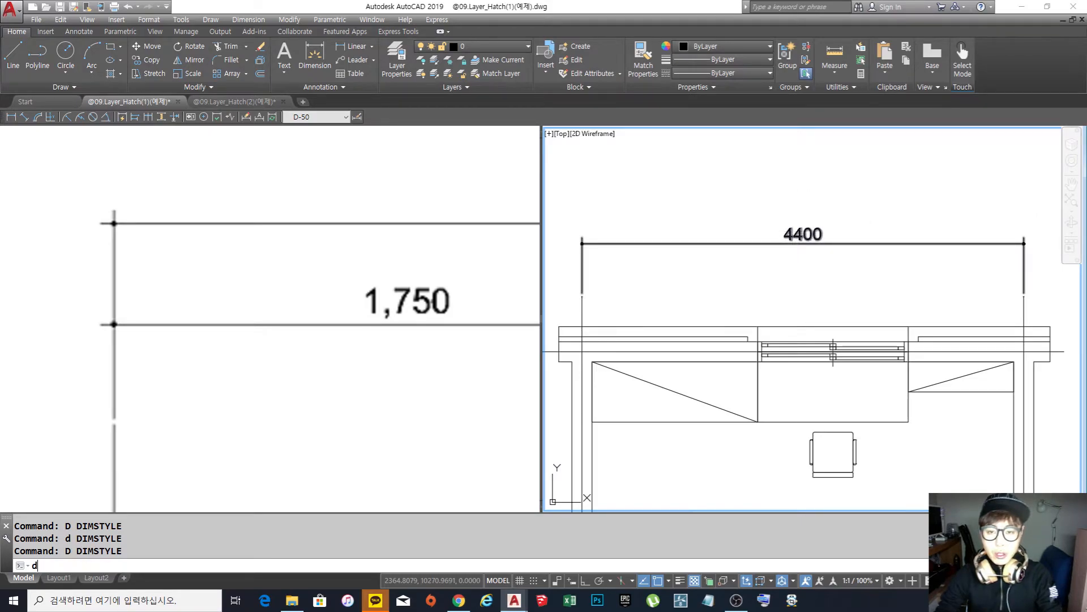
pyautogui.press('Return')
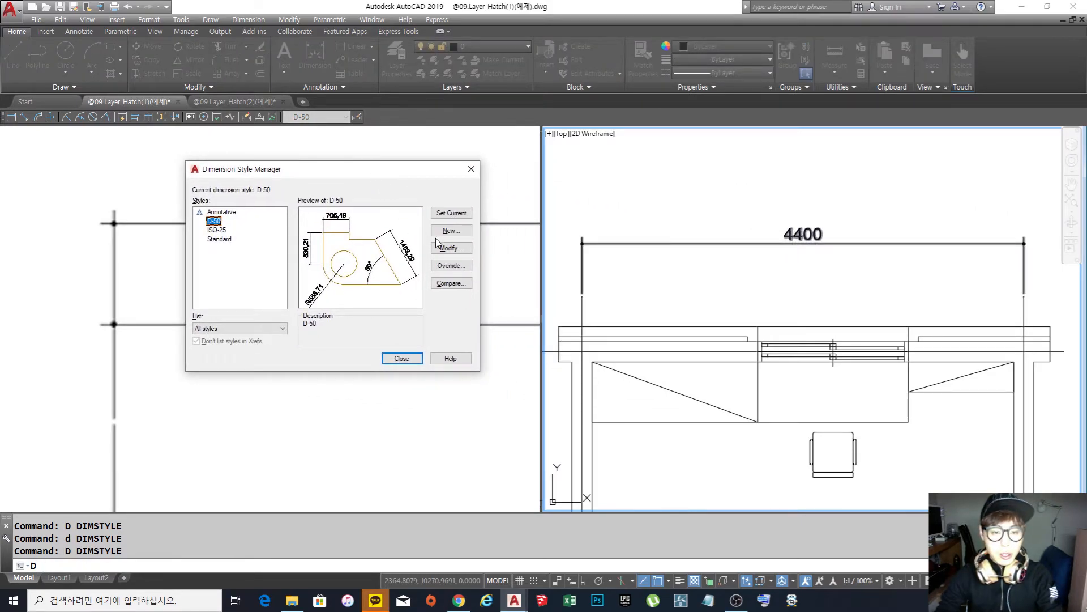
pyautogui.click(458, 249)
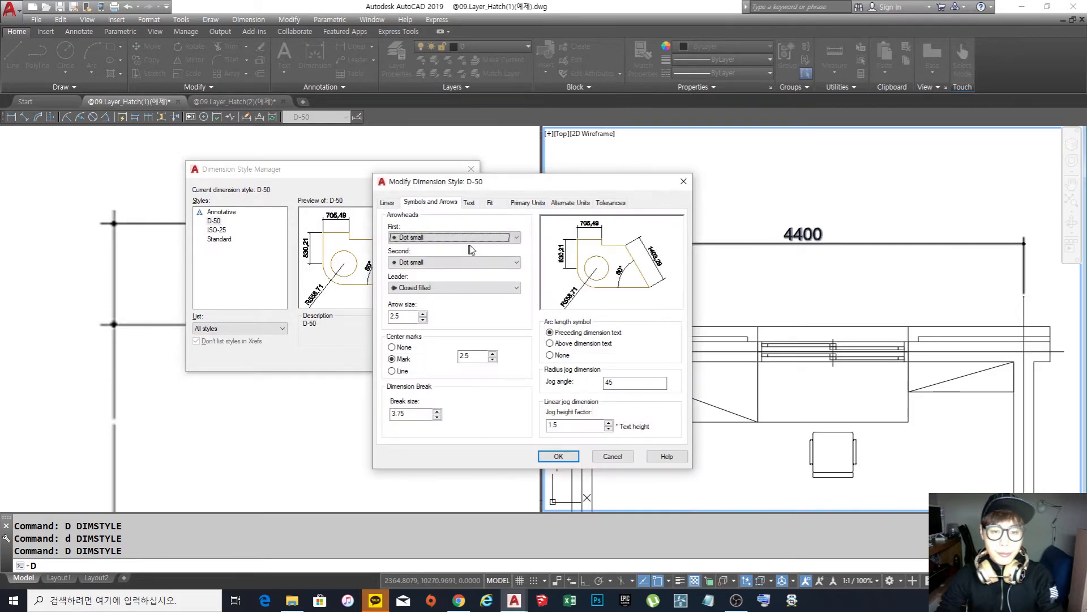
pyautogui.moveTo(559, 182); pyautogui.dragTo(429, 178)
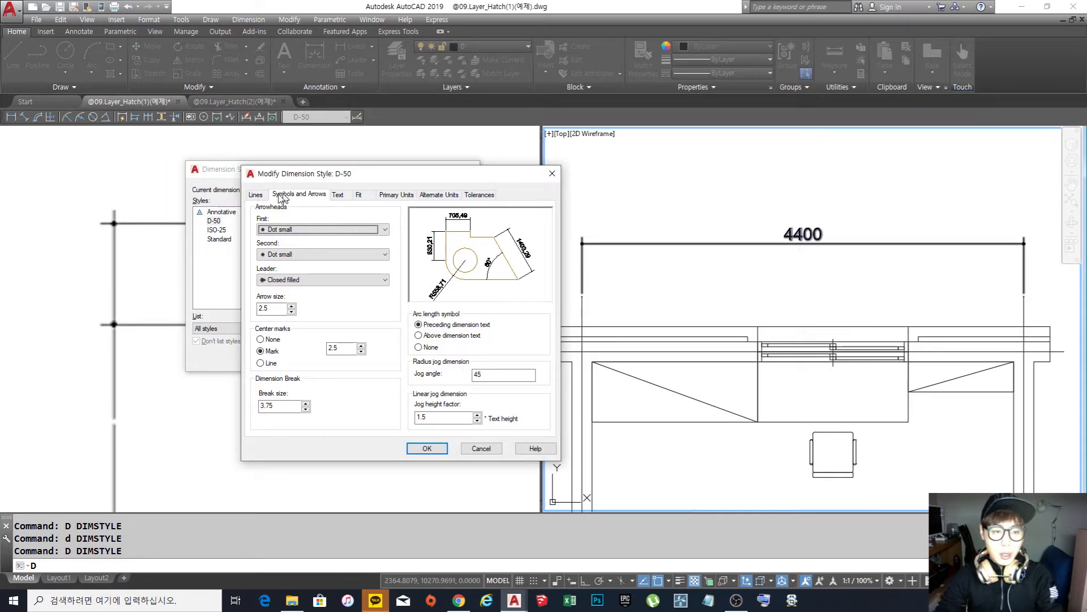
pyautogui.click(255, 196)
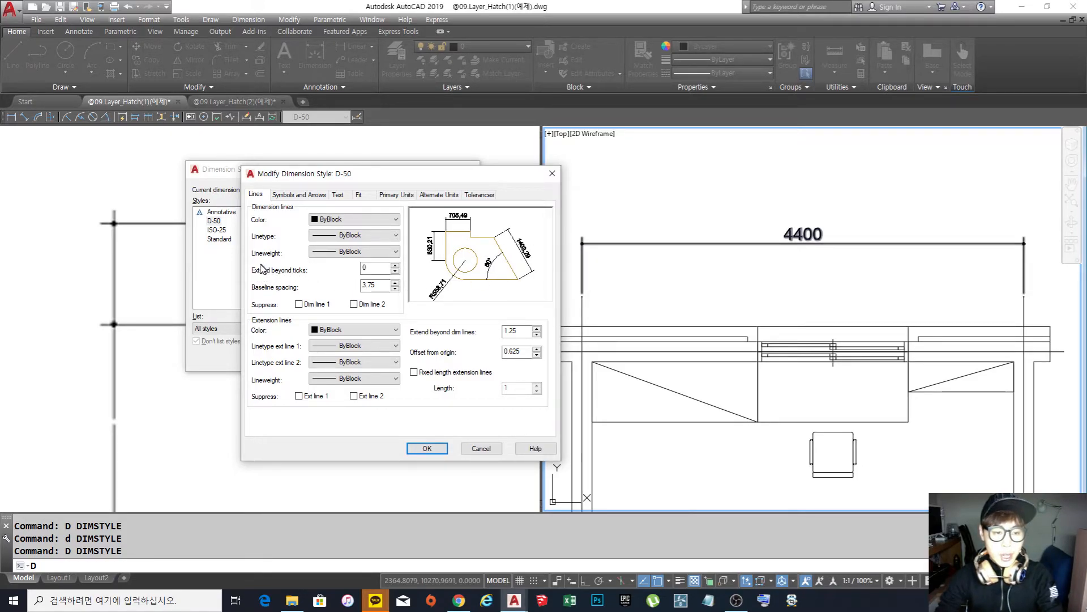
pyautogui.doubleClick(363, 268)
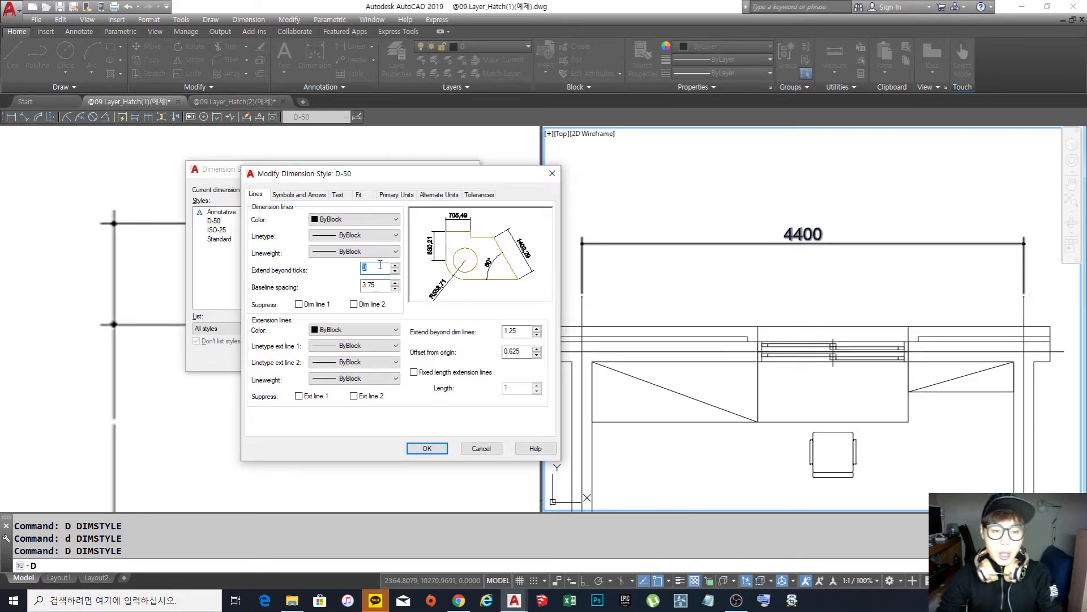
pyautogui.click(378, 267)
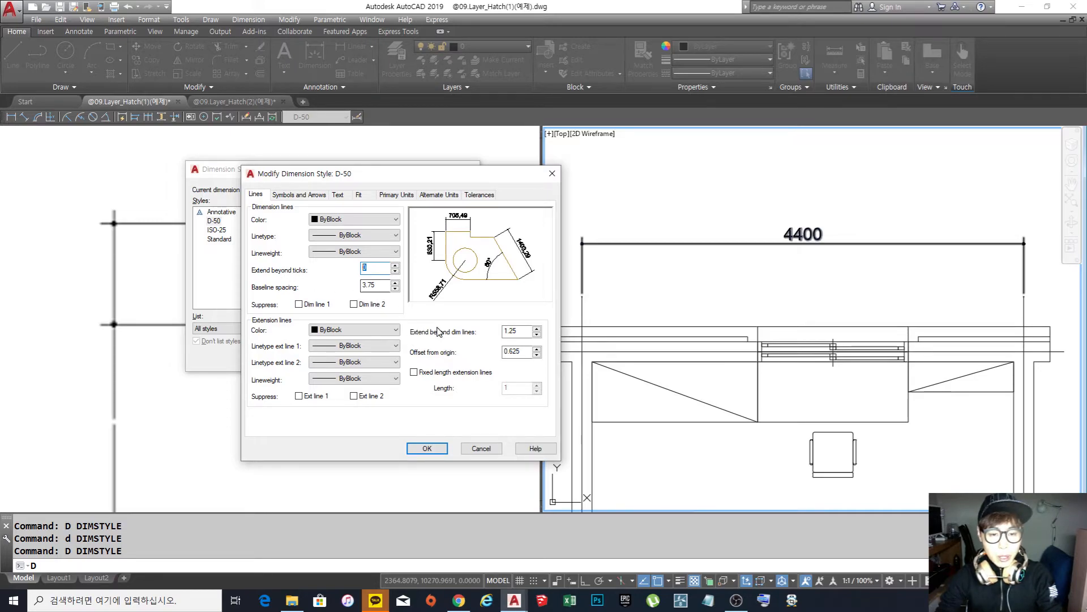
pyautogui.moveTo(518, 330); pyautogui.dragTo(484, 333)
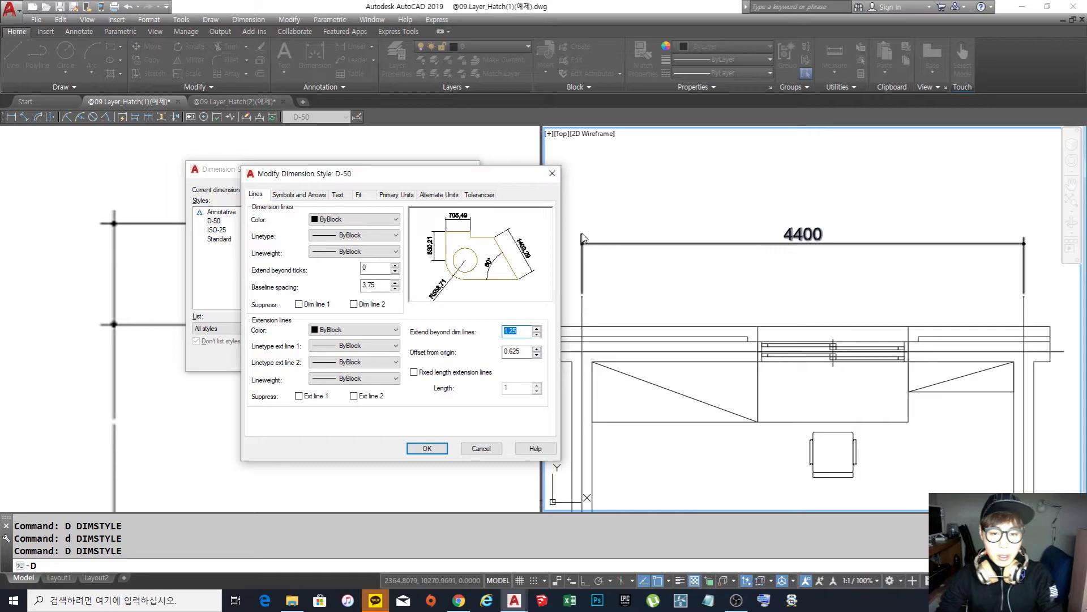
pyautogui.click(359, 194)
pyautogui.moveTo(522, 348); pyautogui.dragTo(504, 333)
pyautogui.click(256, 194)
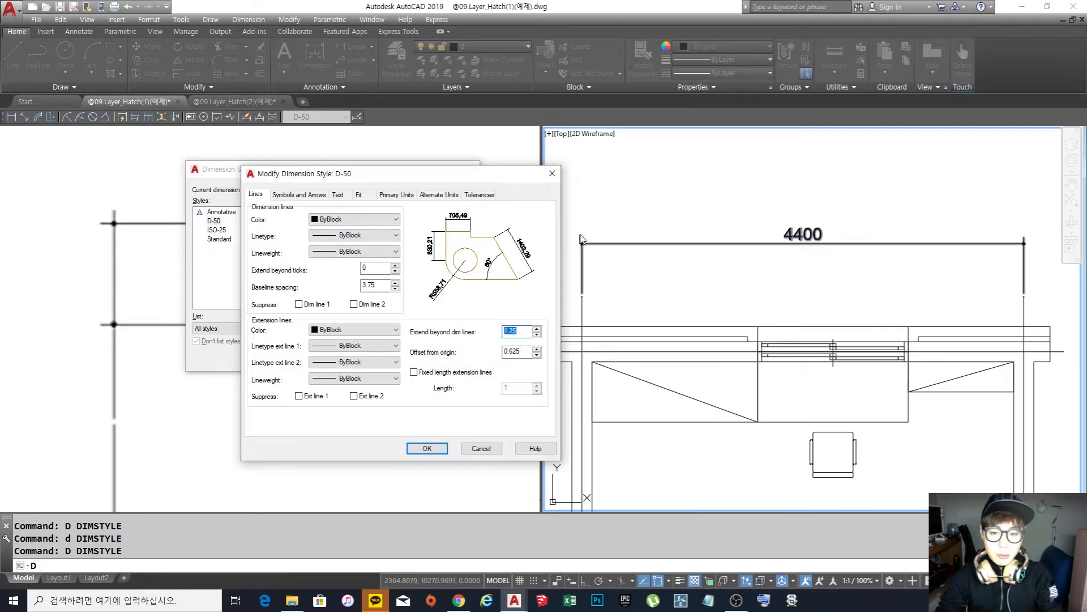
pyautogui.click(525, 329)
pyautogui.doubleClick(525, 330)
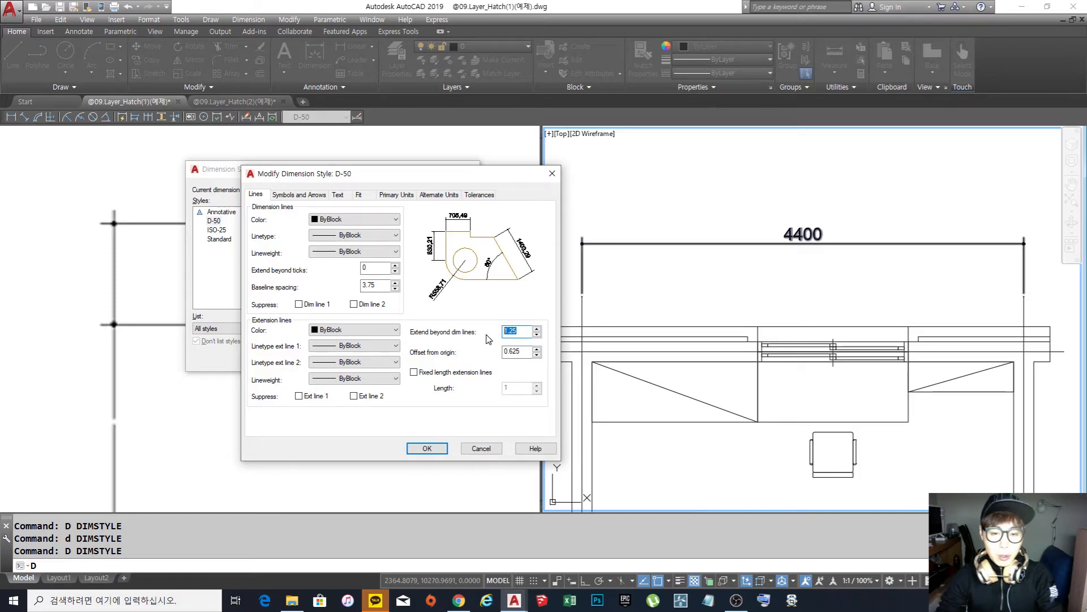
# Set Extend beyond ticks to 1.25 in the D-50 style and apply the modified style
pyautogui.doubleClick(372, 270)
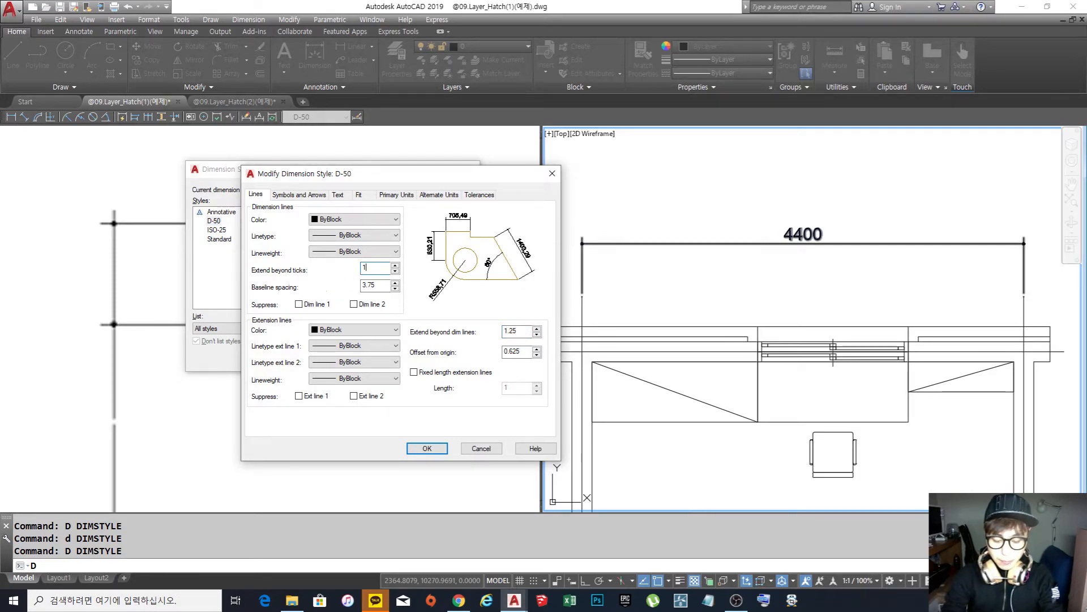
pyautogui.write('1.25')
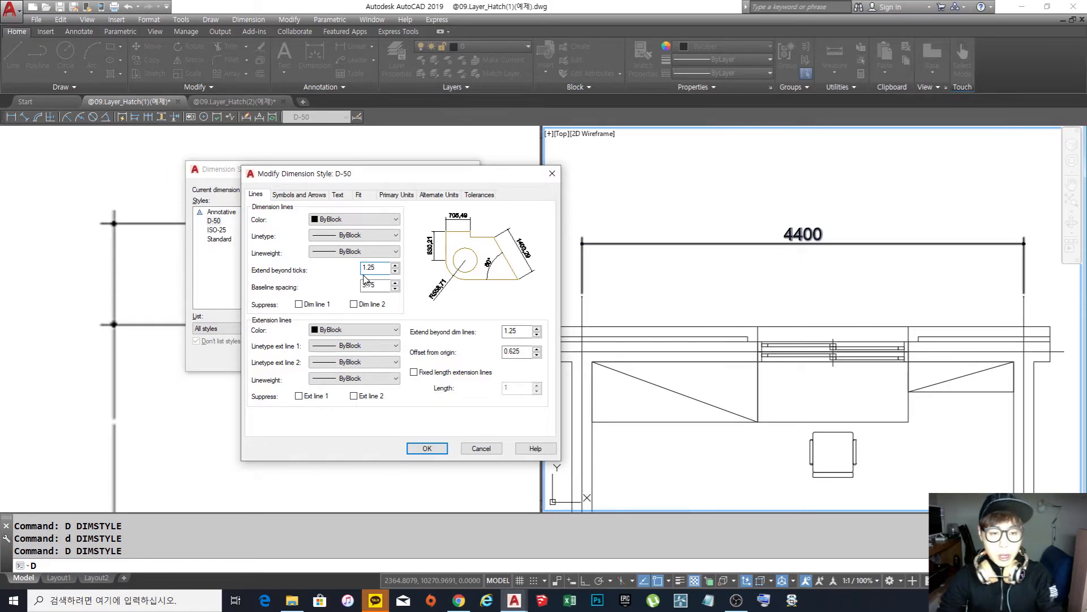
pyautogui.doubleClick(382, 267)
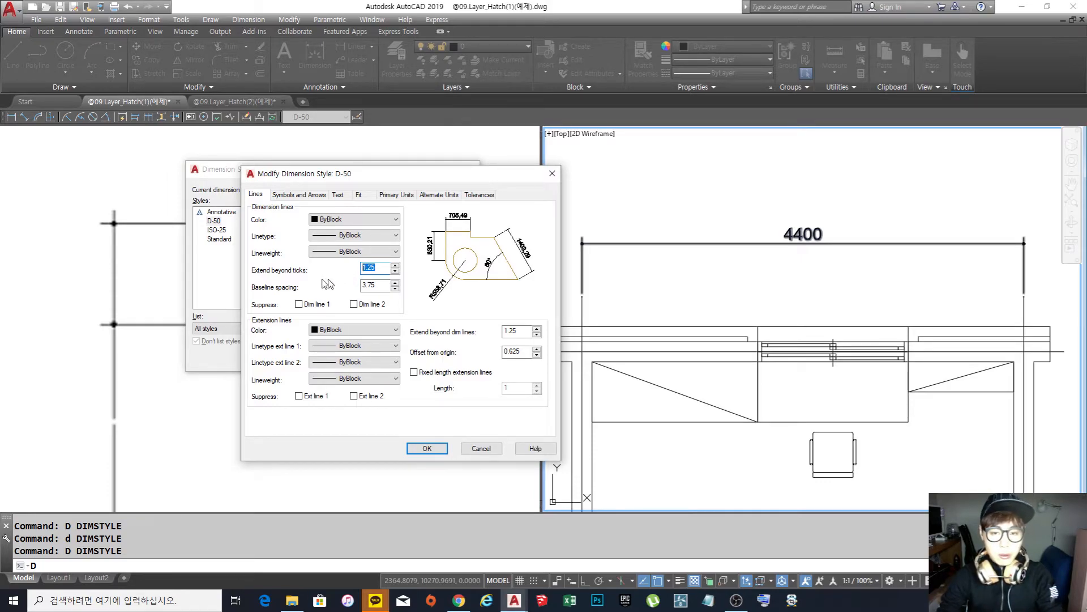
pyautogui.click(437, 451)
pyautogui.click(405, 358)
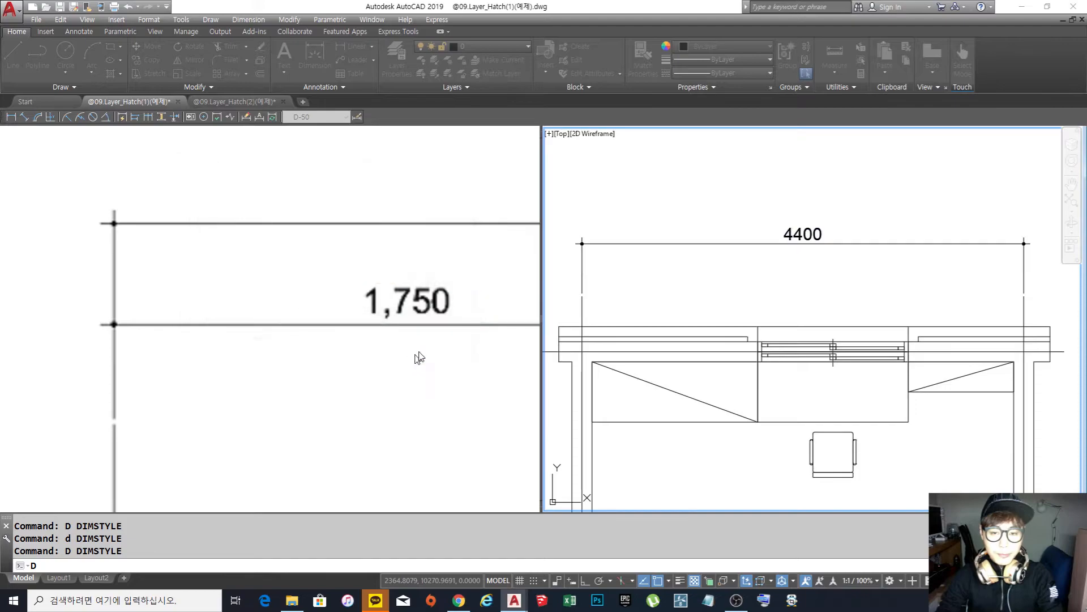
# Reopen the D-50 dimension style for modification
pyautogui.write('d')
pyautogui.press('Return')
pyautogui.click(663, 275)
pyautogui.moveTo(456, 176); pyautogui.dragTo(522, 170)
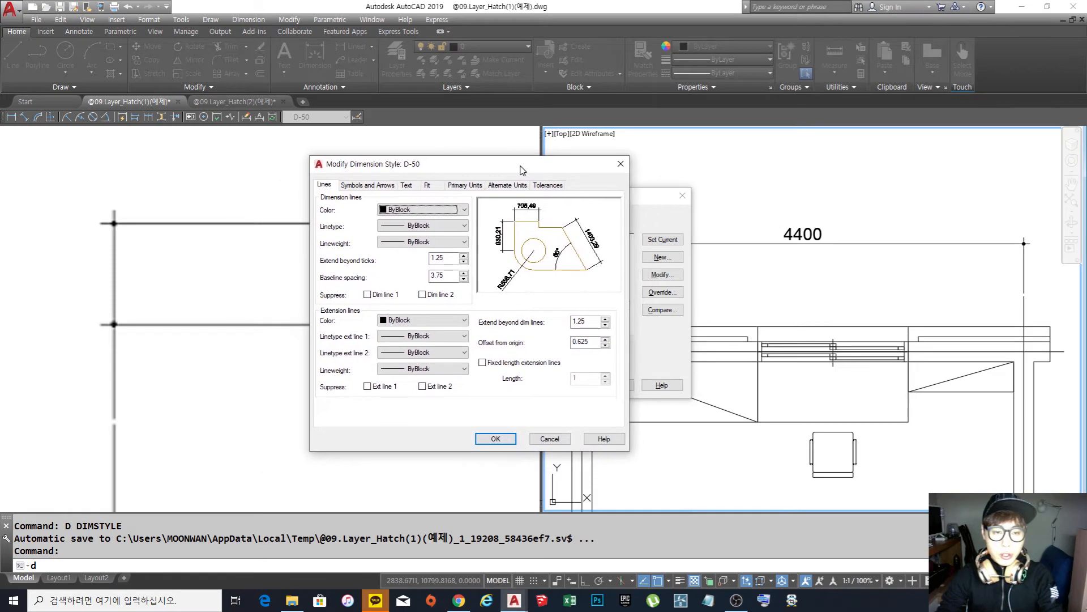
# Switch both arrowheads of the D-50 style to Closed filled and check the availability of Extend beyond ticks
pyautogui.click(374, 185)
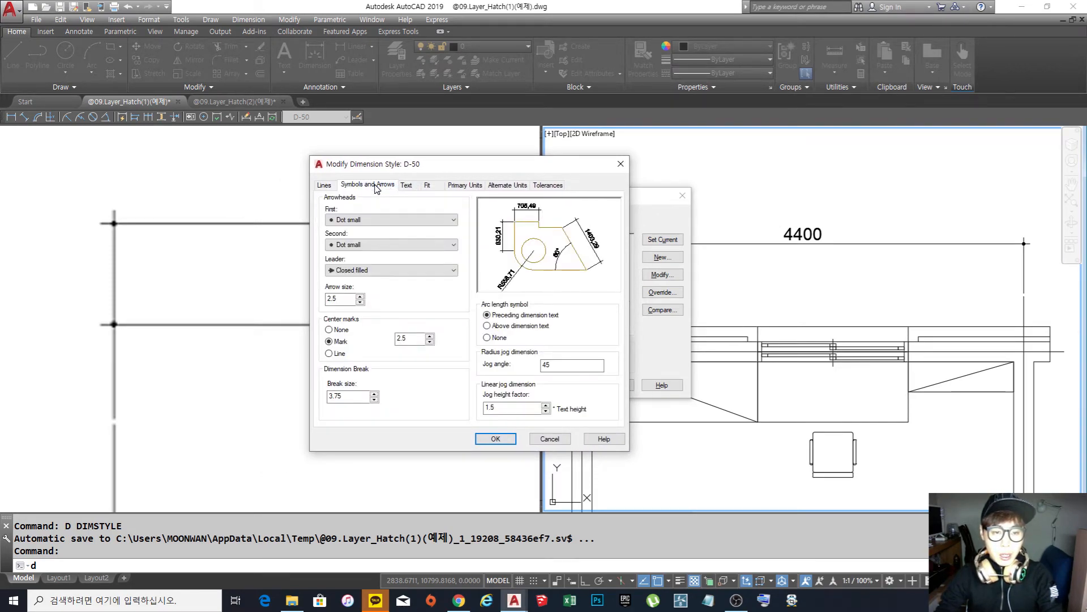
pyautogui.click(366, 221)
pyautogui.click(363, 232)
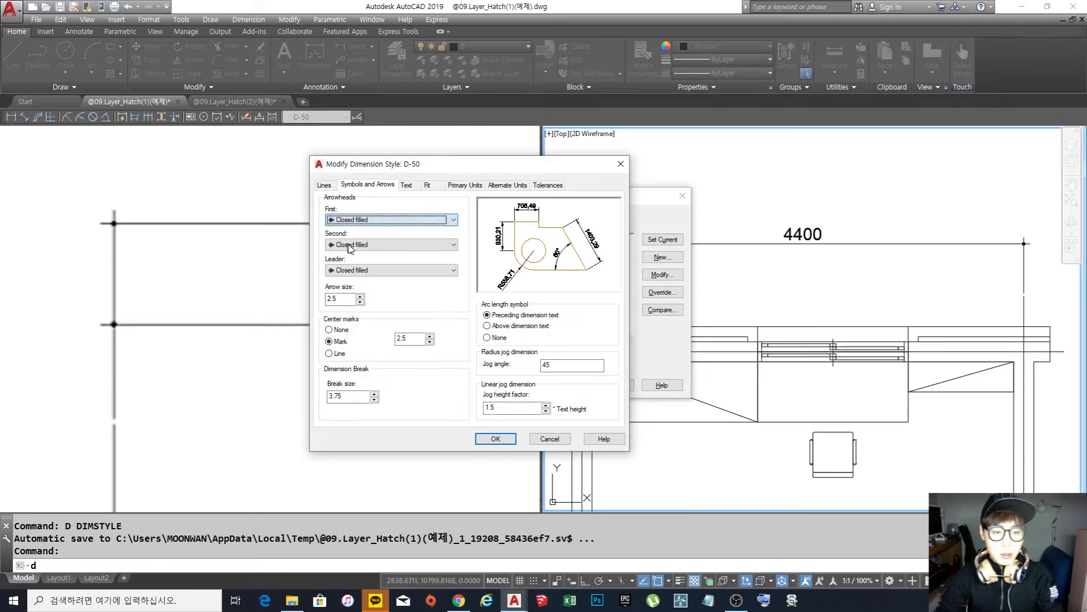
pyautogui.click(325, 185)
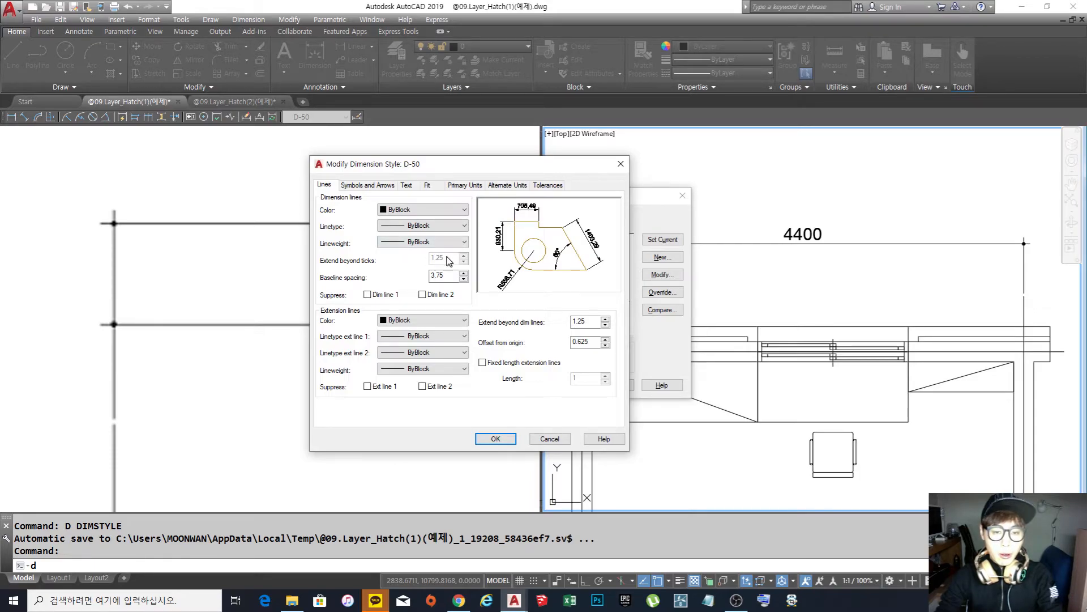
# Set both arrowheads of the D-50 style back to Dot small and recheck the Extend beyond ticks setting
pyautogui.click(353, 186)
pyautogui.click(369, 219)
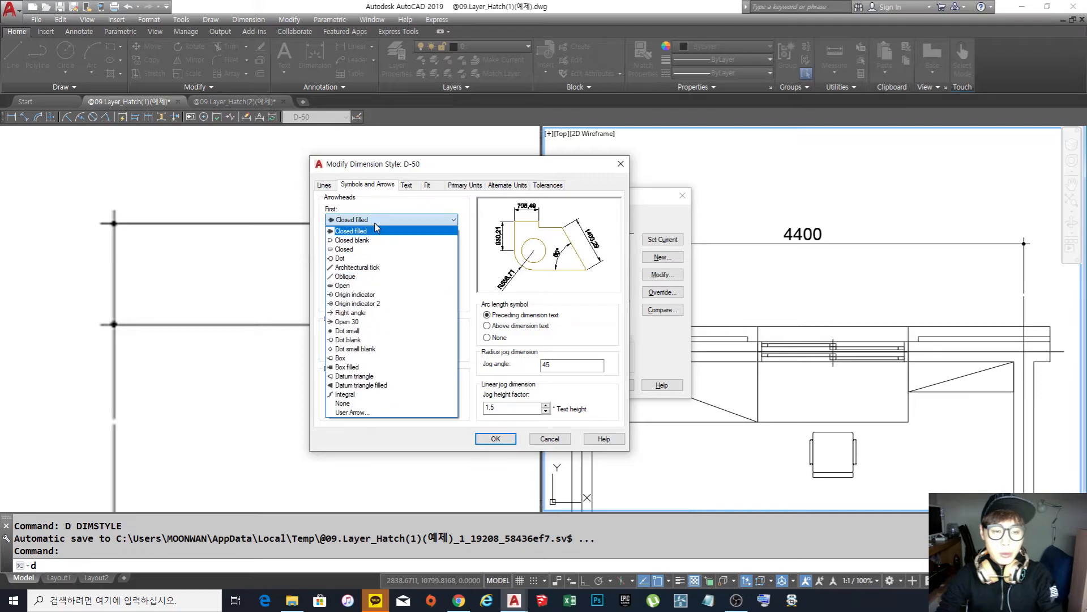
pyautogui.click(374, 331)
pyautogui.click(324, 185)
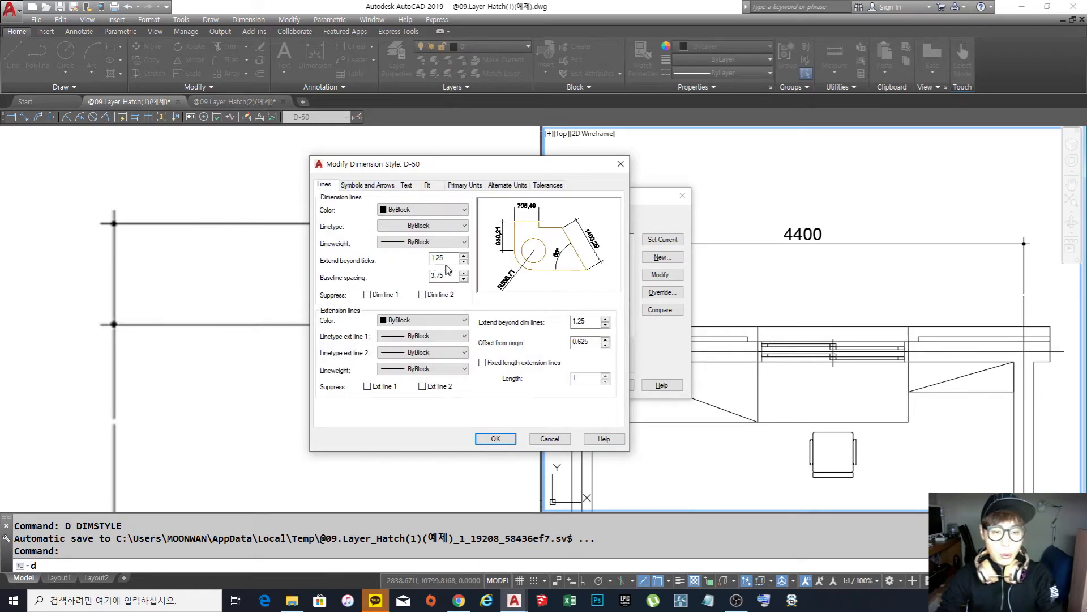
pyautogui.moveTo(449, 257); pyautogui.dragTo(416, 258)
pyautogui.moveTo(546, 168); pyautogui.dragTo(504, 163)
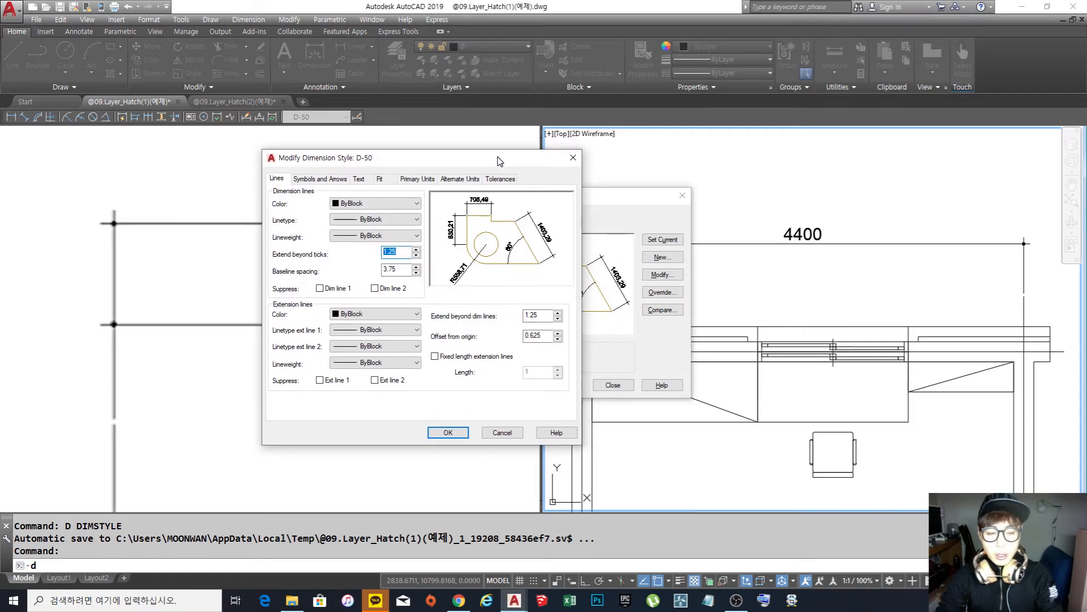
pyautogui.moveTo(492, 163); pyautogui.dragTo(501, 166)
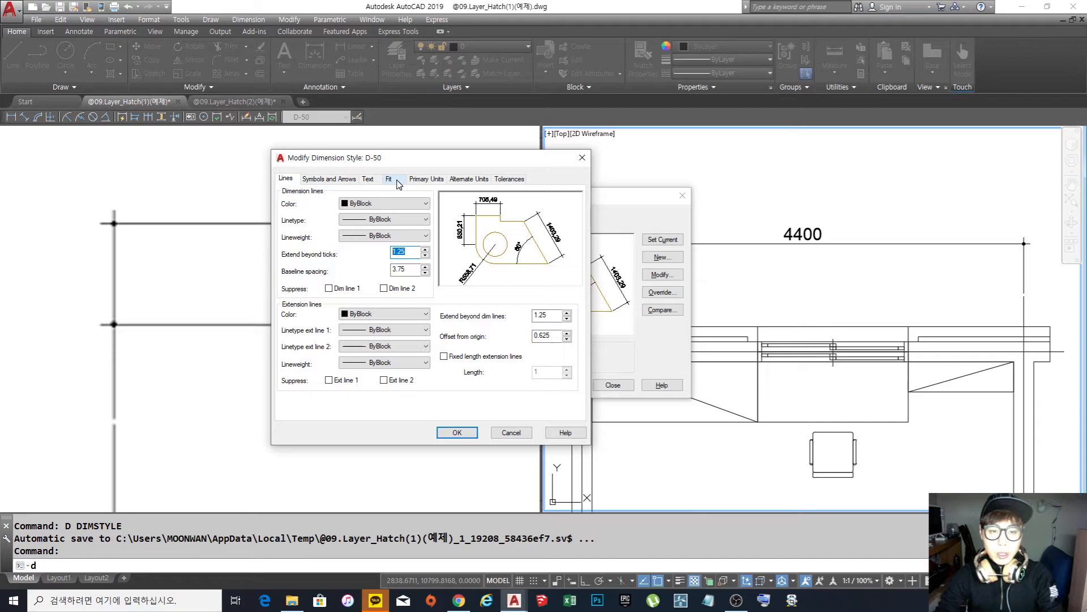
# Set the linear dimension unit format of the D-50 style to Windows Desktop and apply the modified style
pyautogui.click(433, 180)
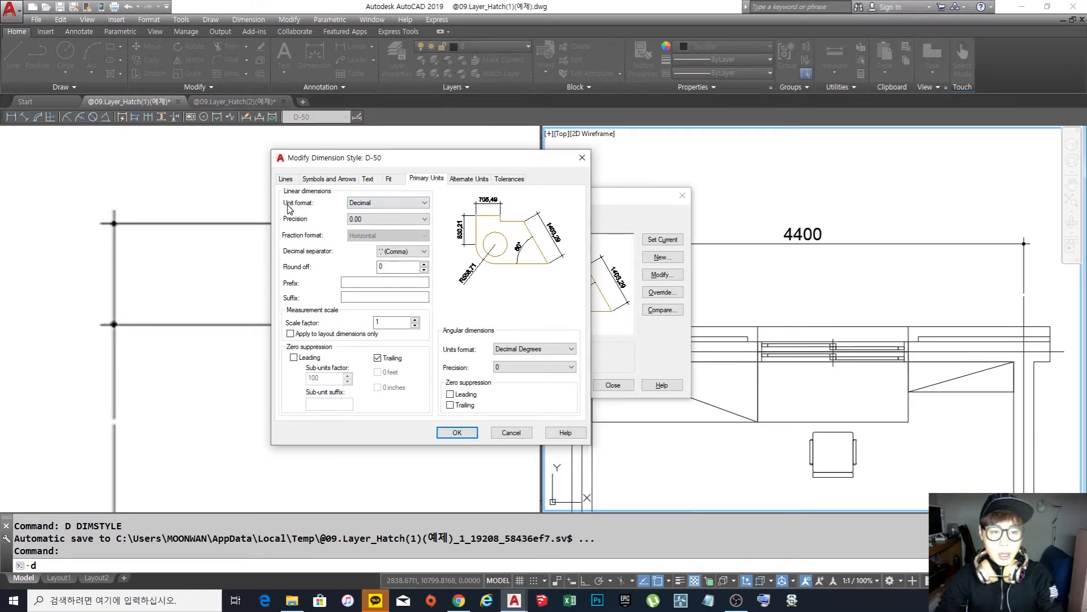
pyautogui.click(406, 205)
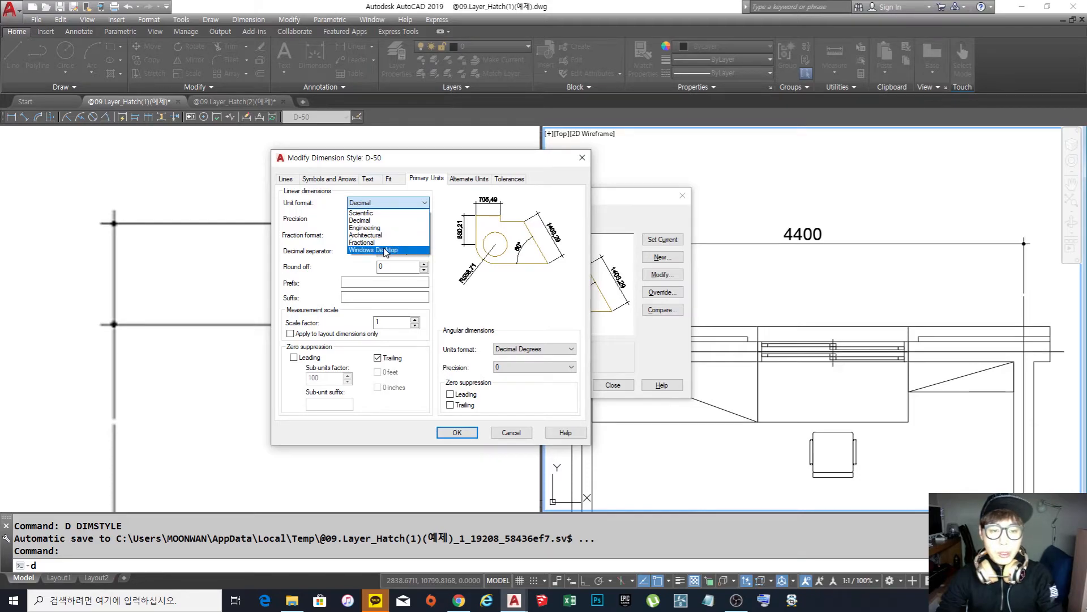
pyautogui.click(385, 252)
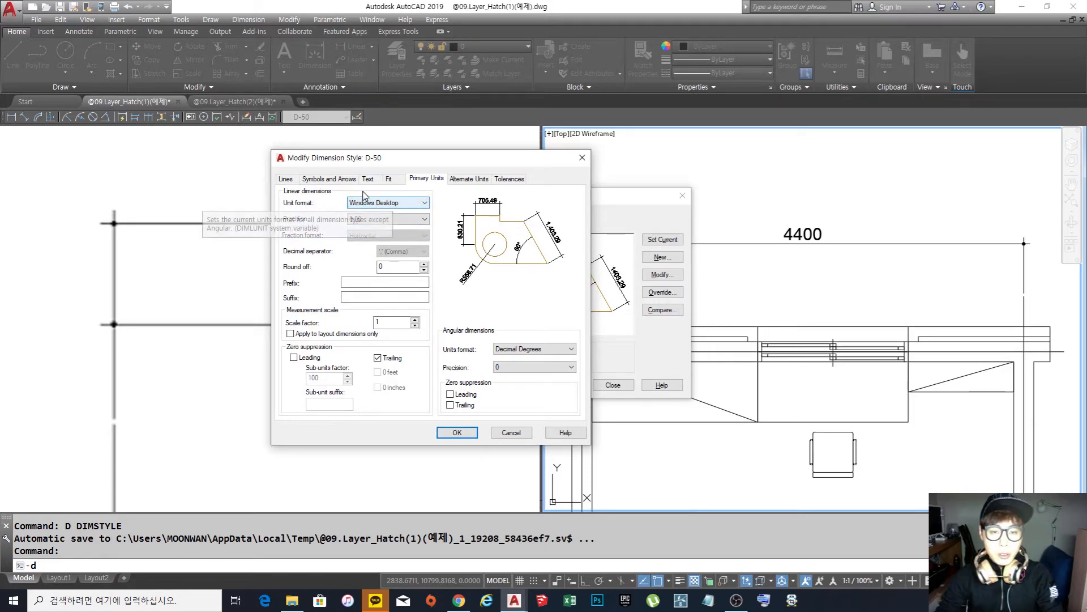
pyautogui.click(458, 433)
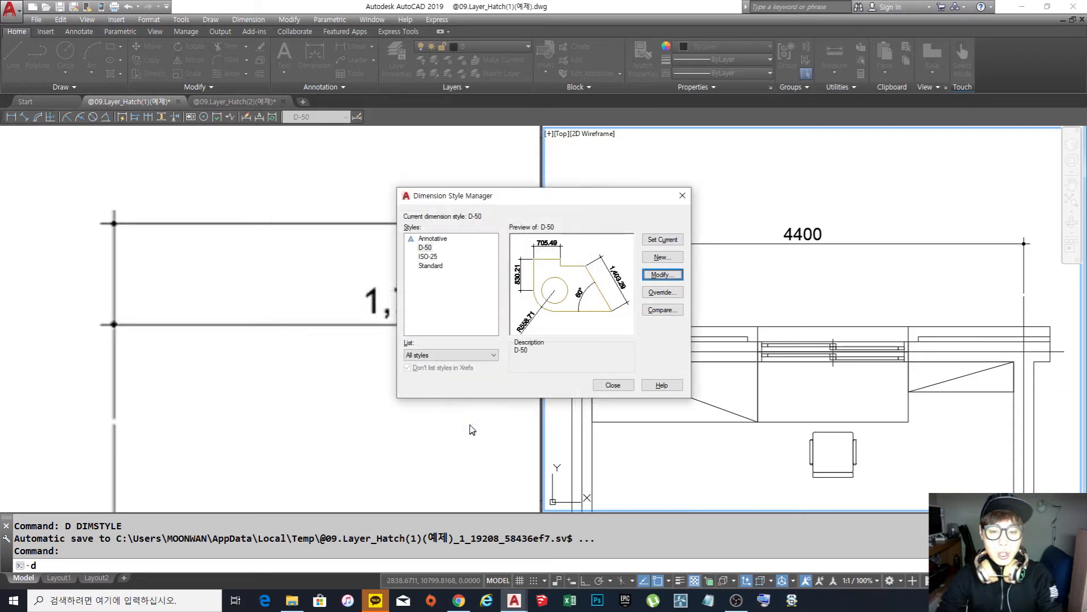
pyautogui.click(615, 386)
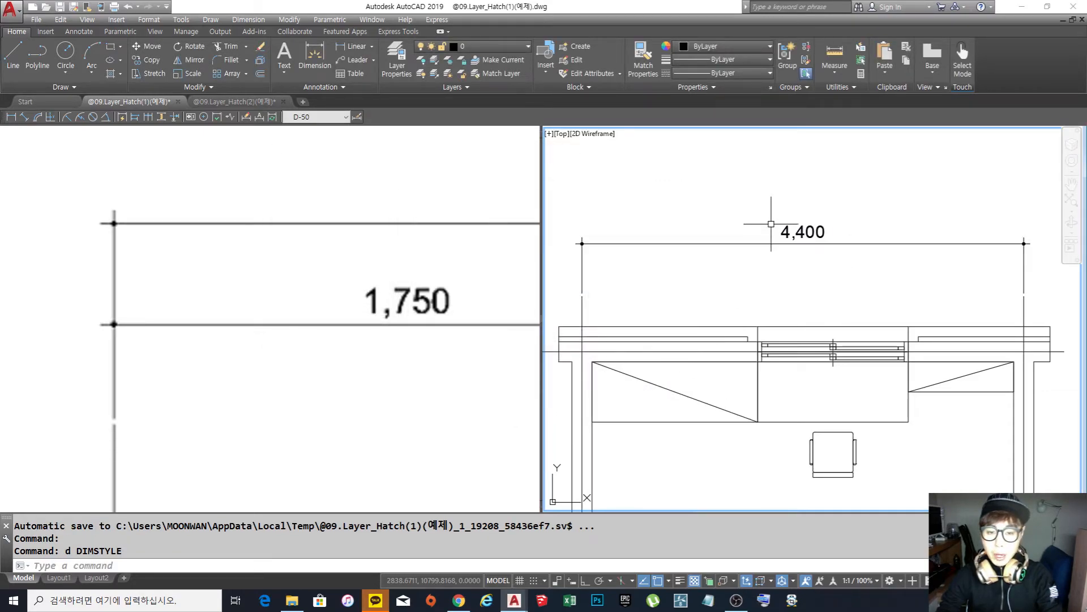
# Compare the plan's overall dimension text and end markers with the dimensions above the reference drawing
pyautogui.scroll(-2, 771, 284)
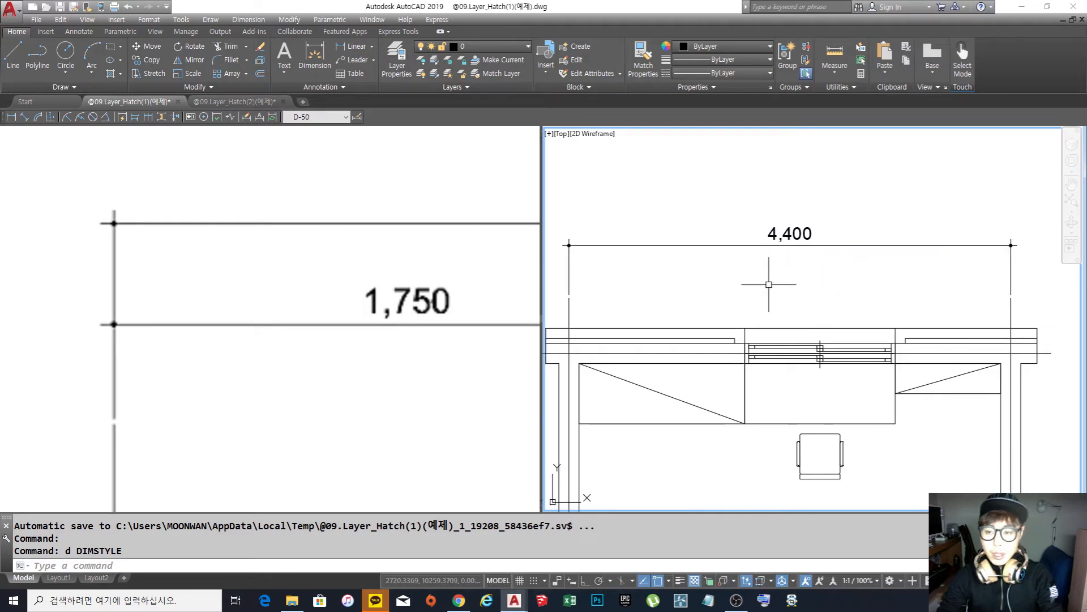
pyautogui.scroll(2, 771, 284)
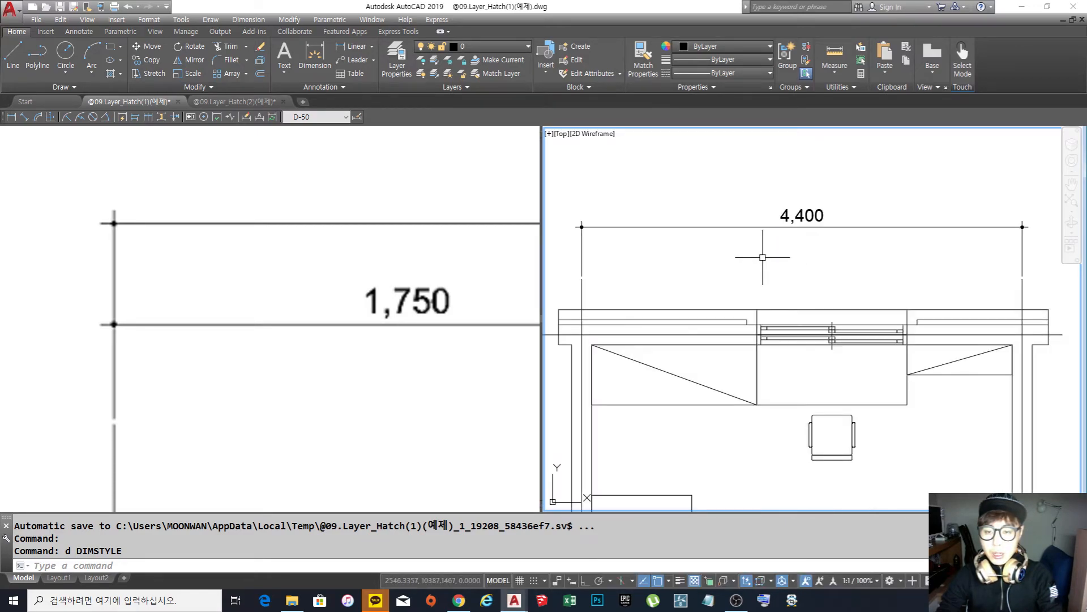
pyautogui.scroll(-2, 763, 257)
pyautogui.moveTo(766, 248); pyautogui.dragTo(771, 227, button='middle')
pyautogui.scroll(2, 772, 226)
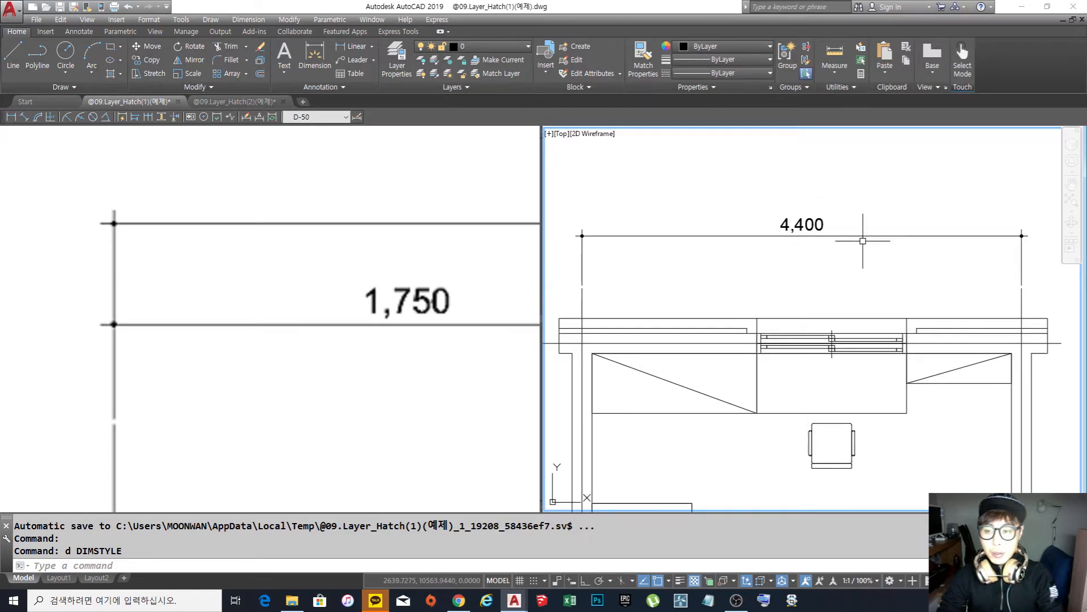
pyautogui.scroll(-2, 768, 223)
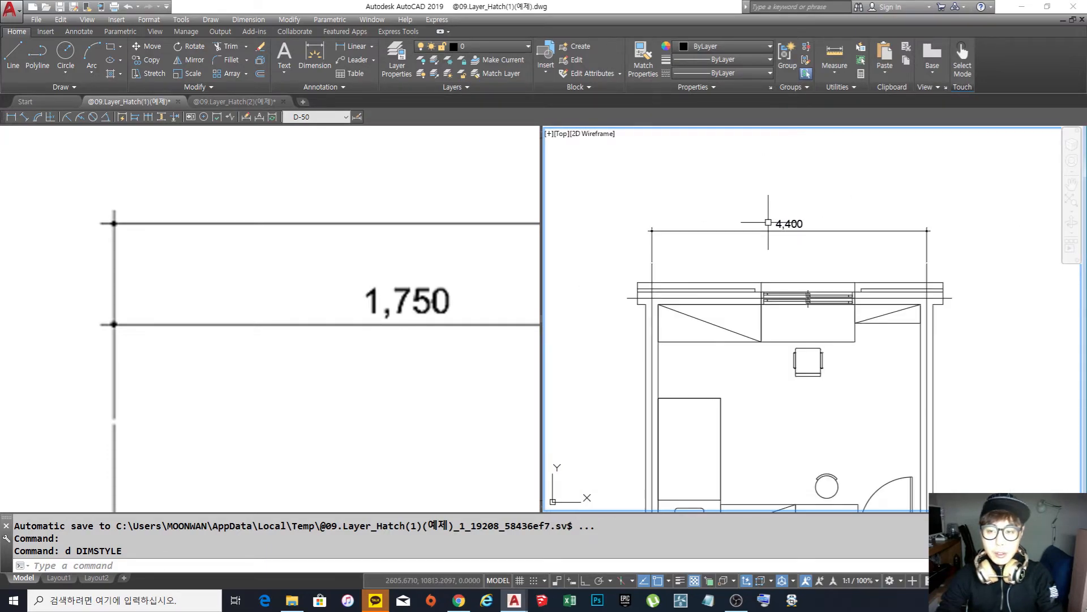
pyautogui.click(347, 277)
pyautogui.scroll(-8, 346, 277)
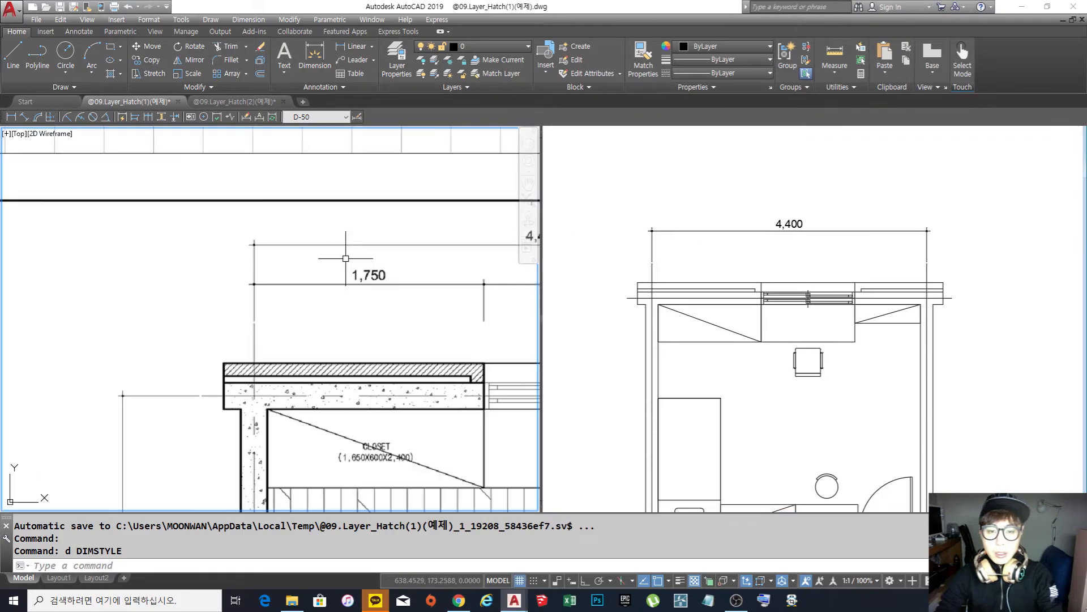
pyautogui.moveTo(432, 323); pyautogui.dragTo(216, 254, button='middle')
pyautogui.scroll(3, 286, 286)
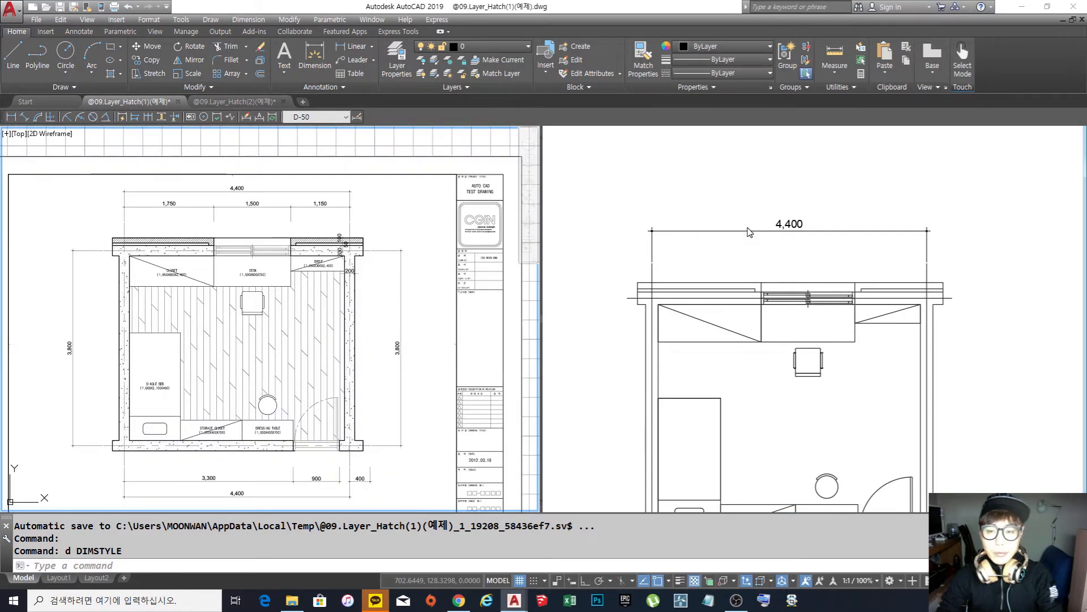
# Erase the overall width dimension above the room plan
pyautogui.click(749, 233)
pyautogui.write('e')
pyautogui.press('Return')
pyautogui.click(648, 218)
pyautogui.click(931, 278)
pyautogui.moveTo(790, 265); pyautogui.dragTo(758, 193, button='middle')
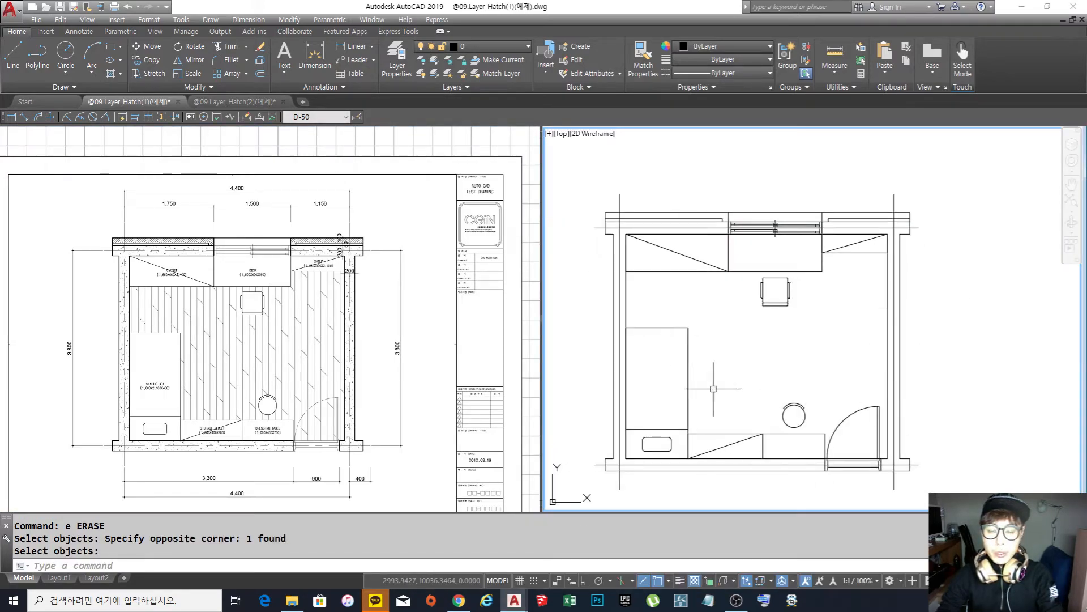
pyautogui.scroll(-2, 734, 229)
pyautogui.scroll(2, 734, 229)
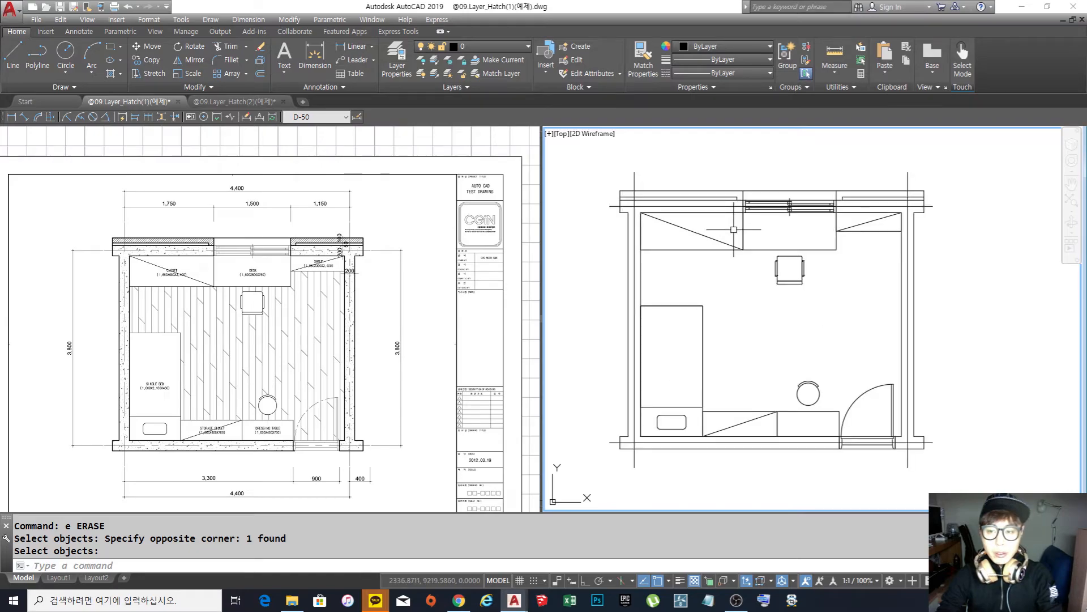
pyautogui.scroll(2, 692, 226)
pyautogui.write('d')
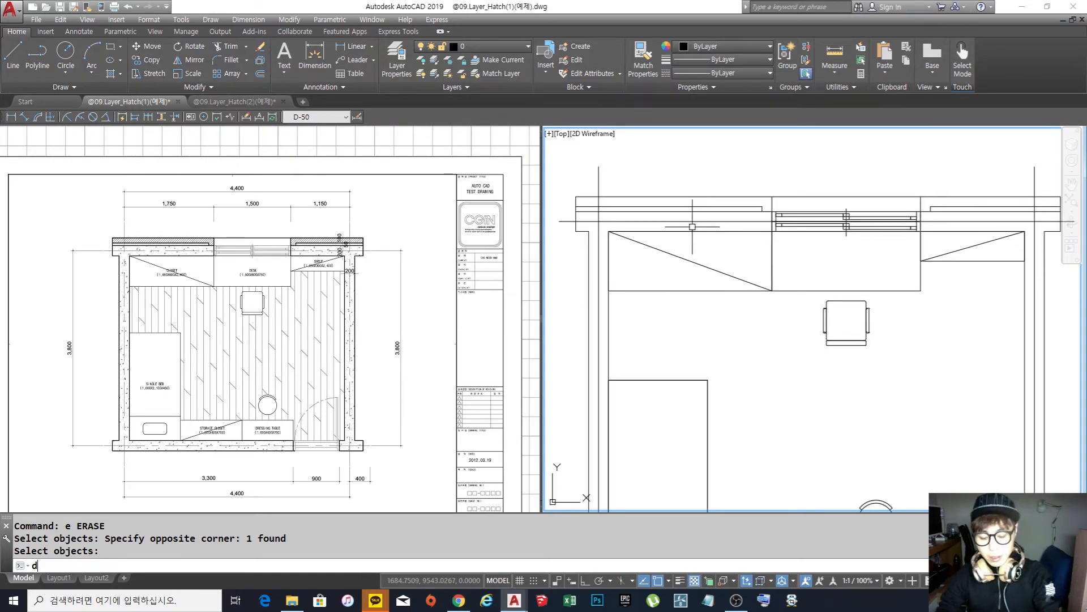
pyautogui.write('li')
pyautogui.press('Escape')
pyautogui.press('Escape')
pyautogui.click(702, 147)
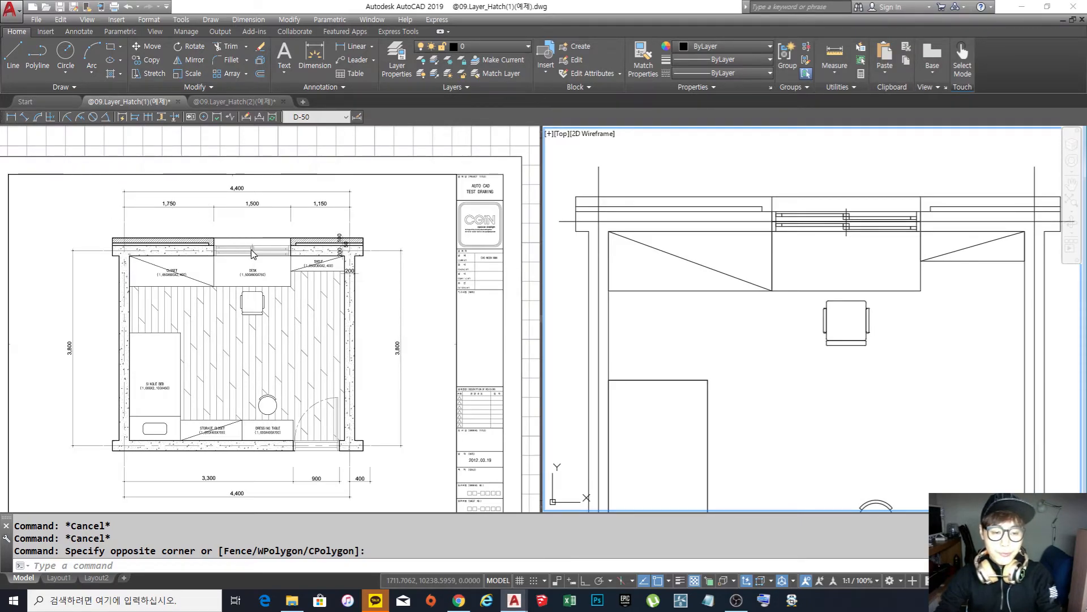
pyautogui.click(679, 168)
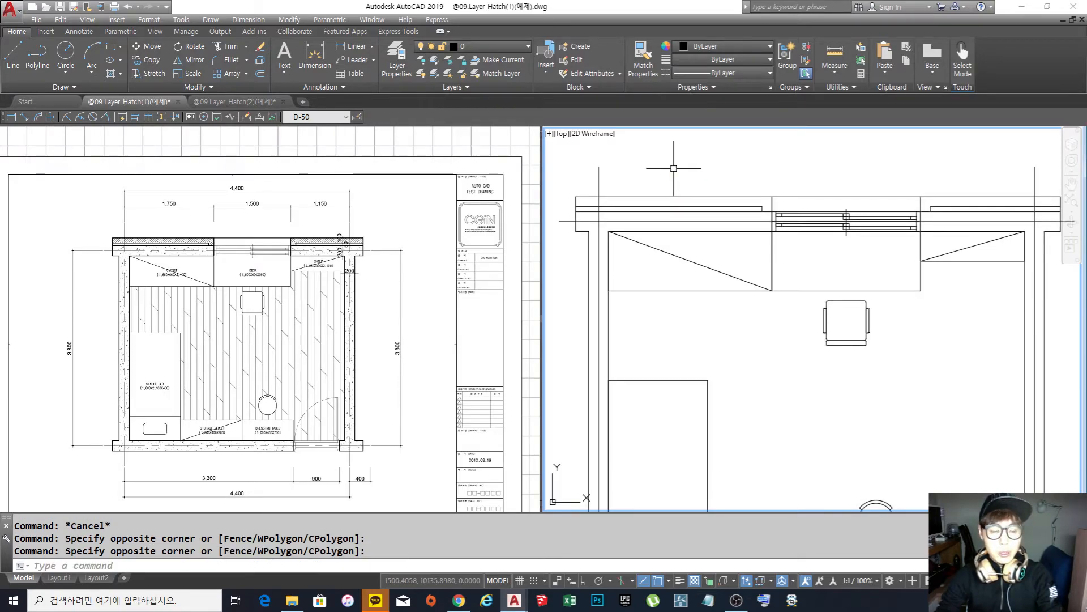
pyautogui.scroll(-2, 673, 169)
pyautogui.moveTo(670, 198); pyautogui.dragTo(674, 195, button='middle')
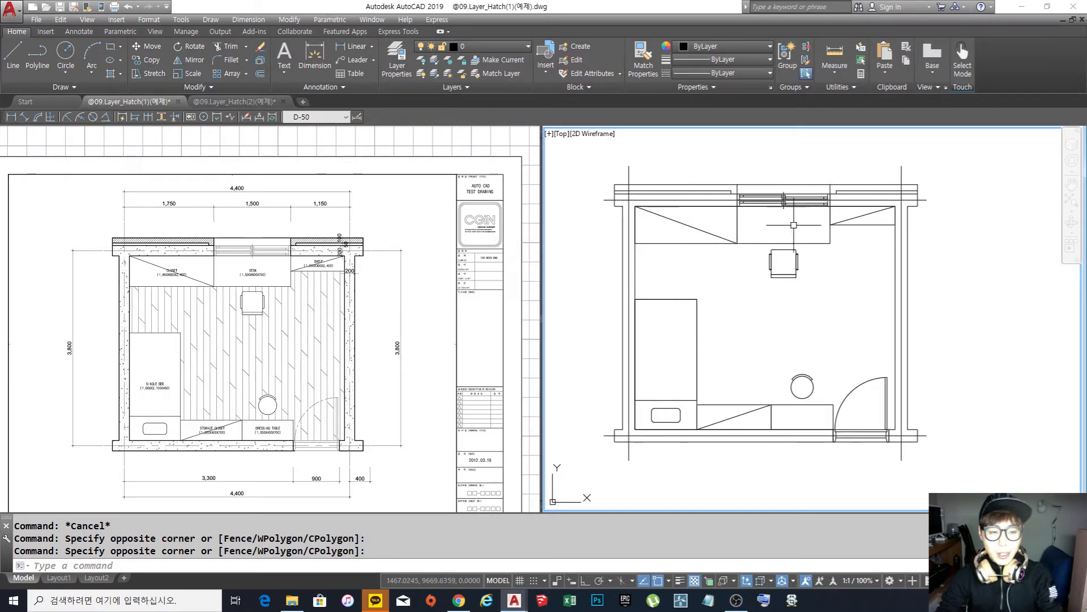
pyautogui.scroll(3, 732, 255)
pyautogui.scroll(-3, 732, 256)
pyautogui.scroll(1, 732, 252)
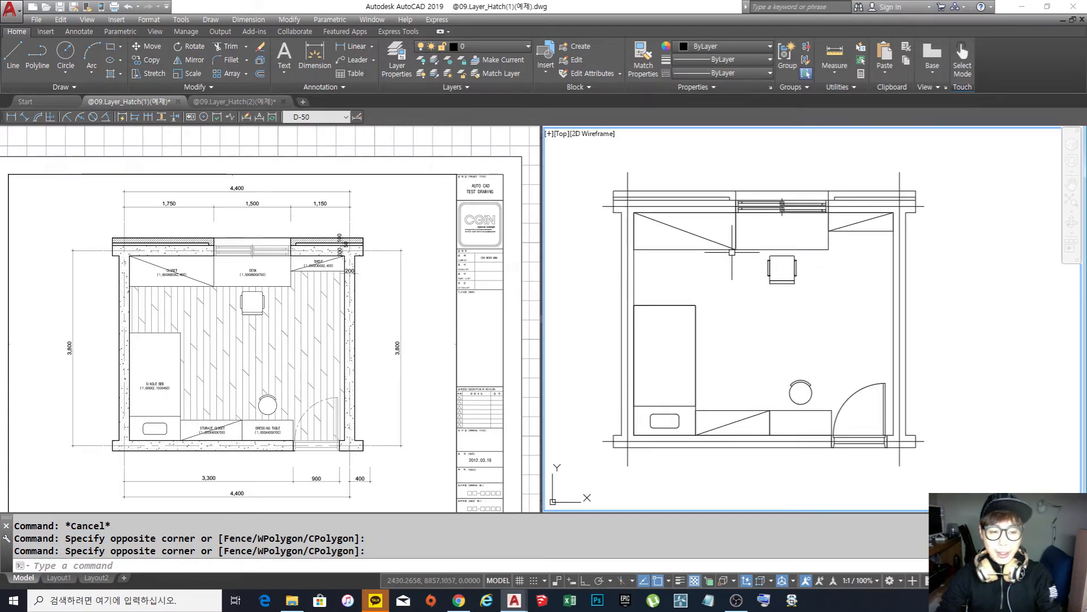
pyautogui.click(705, 166)
pyautogui.click(706, 166)
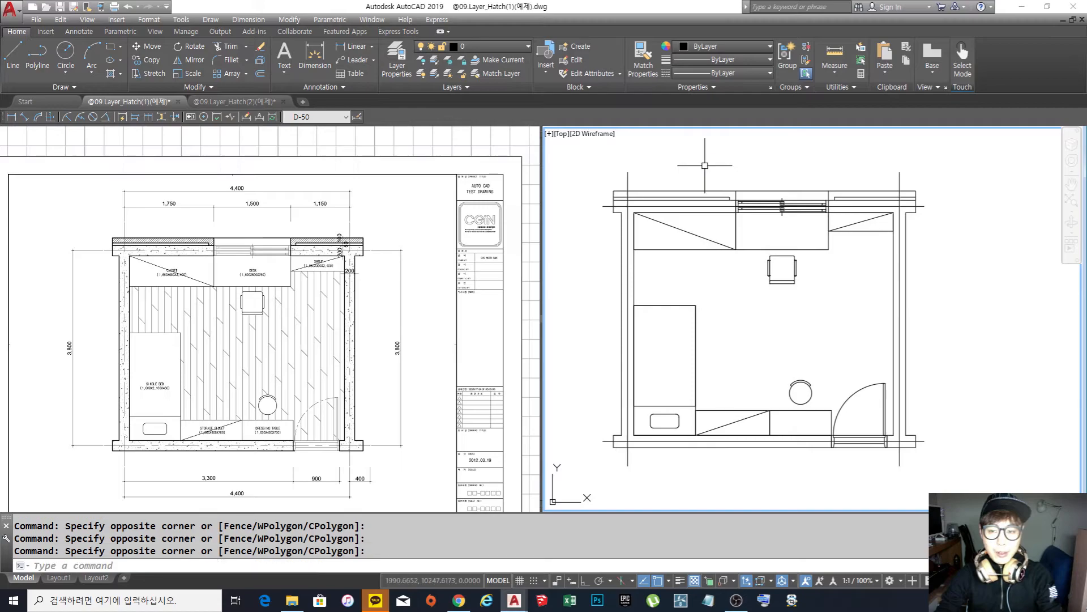
# Try a horizontal linear dimension from the upper end of the left wall's centerline to the window opening's left edge
pyautogui.moveTo(705, 169); pyautogui.dragTo(703, 195, button='middle')
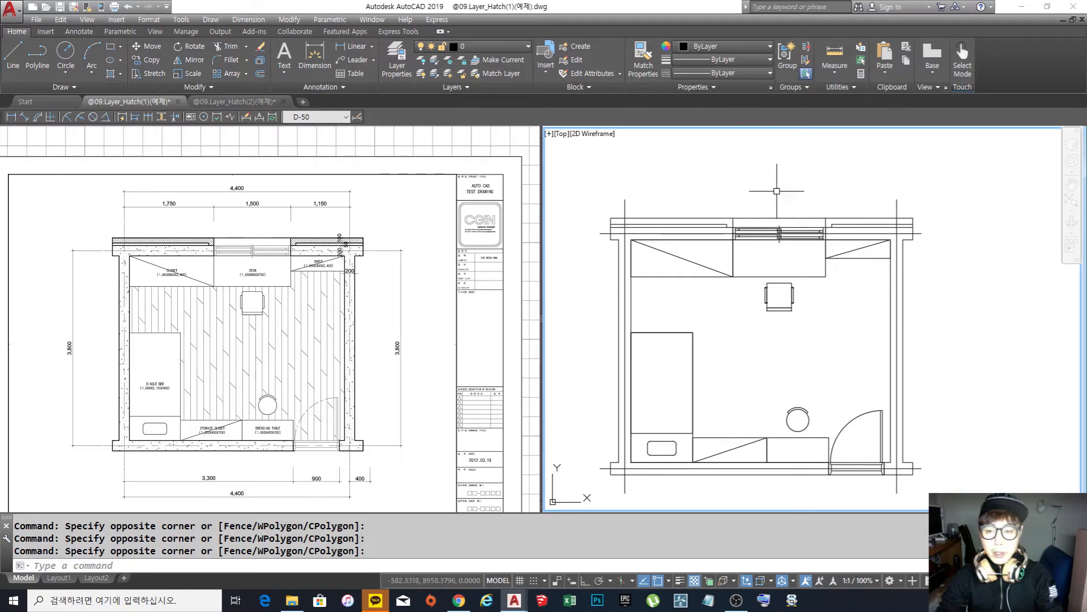
pyautogui.moveTo(728, 171); pyautogui.dragTo(728, 192, button='middle')
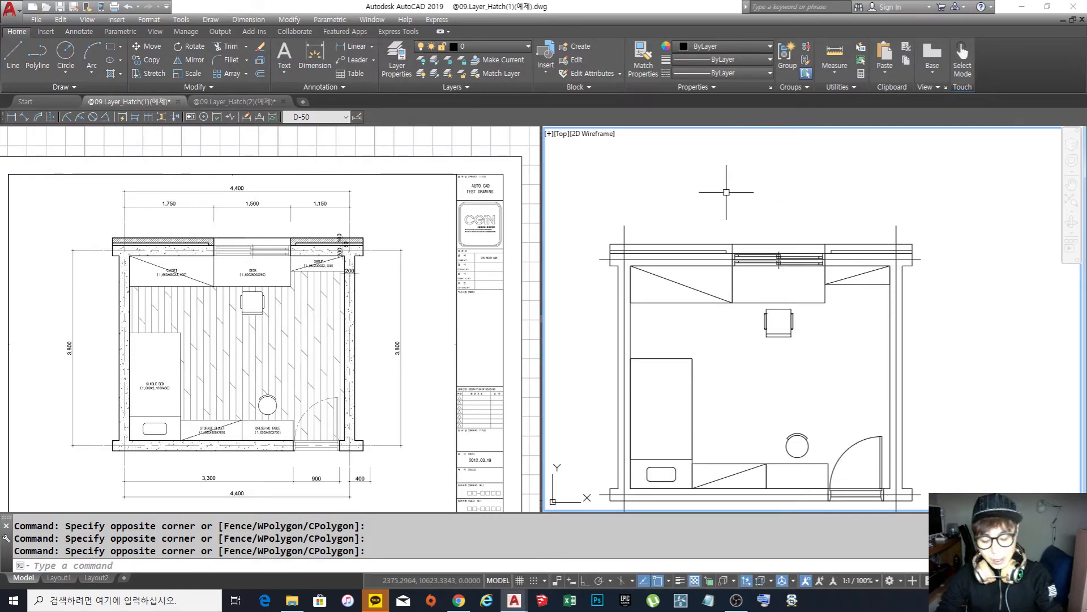
pyautogui.write('dli')
pyautogui.press('Return')
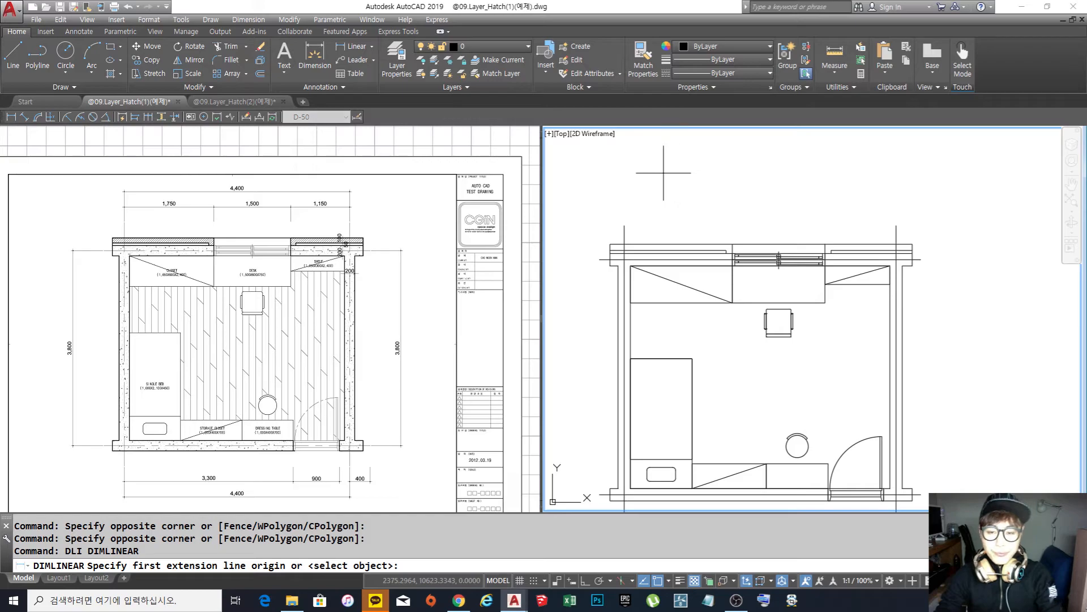
pyautogui.click(624, 225)
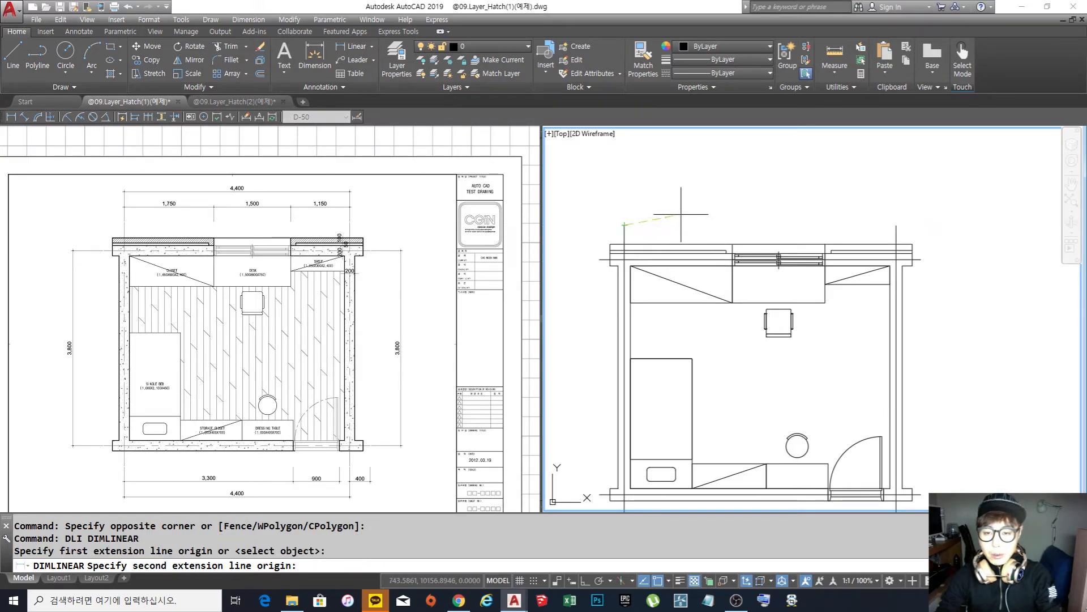
pyautogui.moveTo(684, 215); pyautogui.dragTo(699, 226, button='middle')
pyautogui.scroll(2, 722, 238)
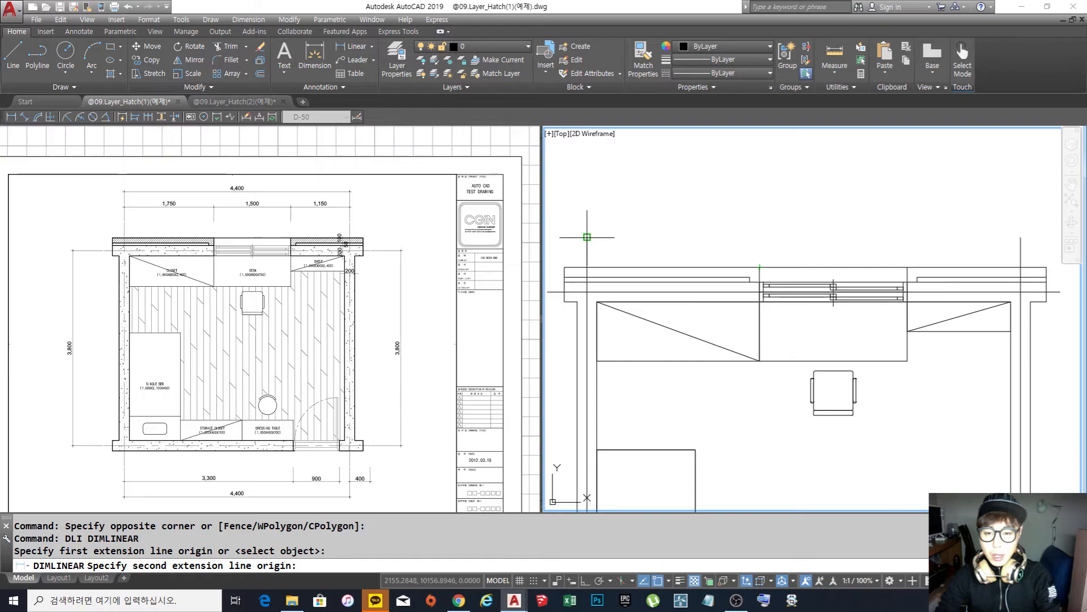
pyautogui.click(759, 237)
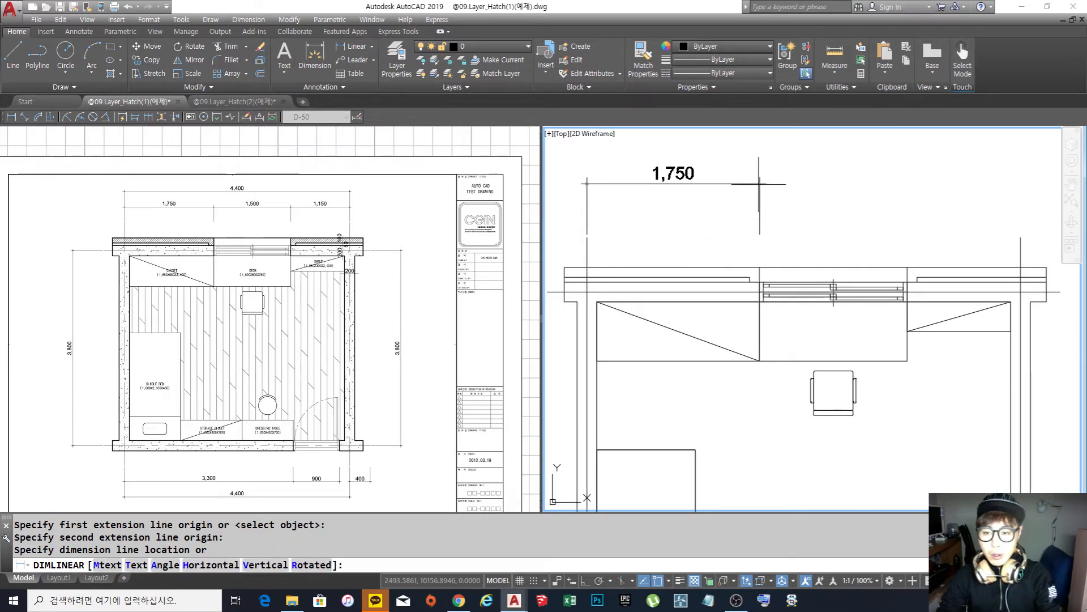
pyautogui.press('Escape')
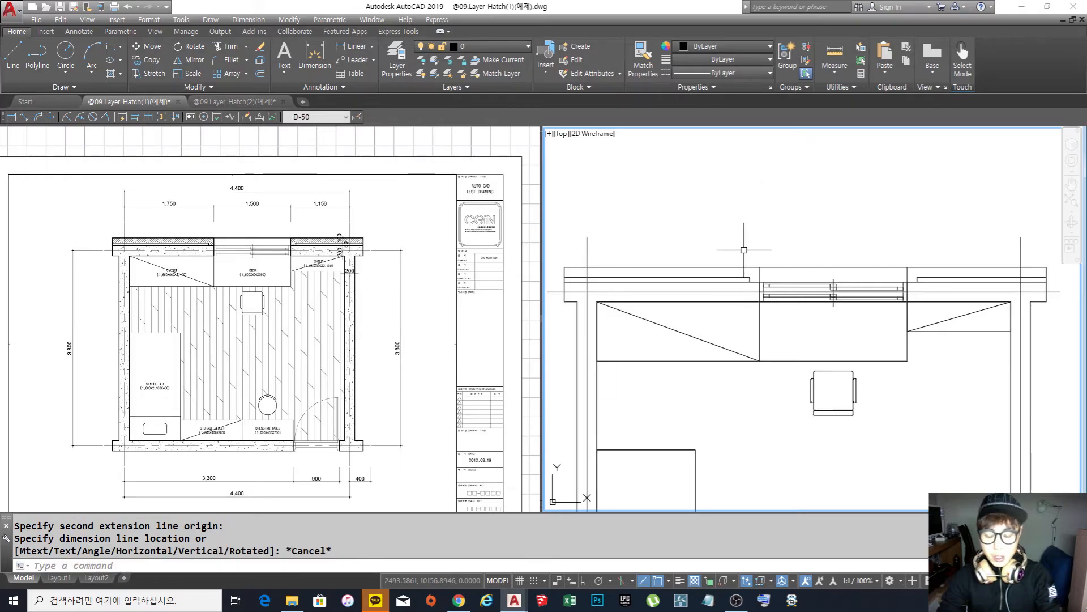
# Turn Ortho on and place a horizontal linear dimension from the left wall's centerline to the window opening's left edge, above the plan
pyautogui.press('F8')
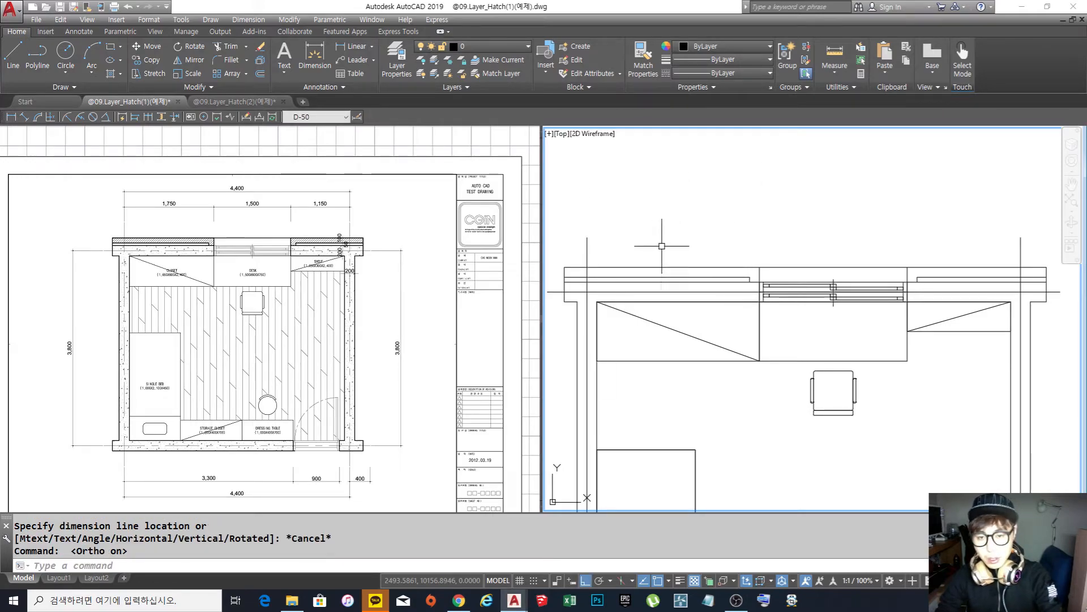
pyautogui.write('dli')
pyautogui.press('Return')
pyautogui.click(587, 236)
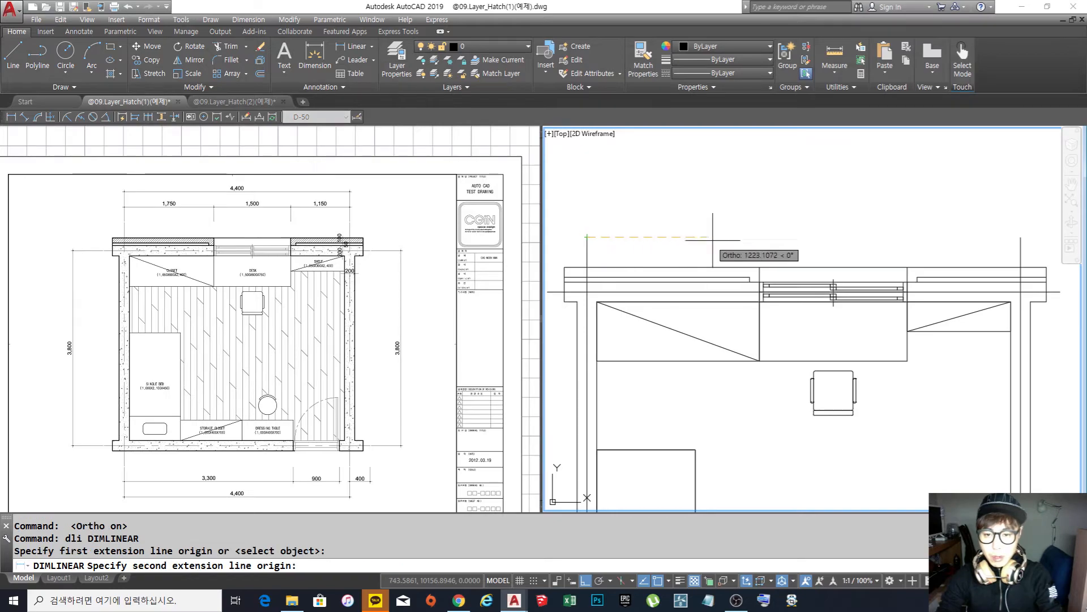
pyautogui.click(760, 236)
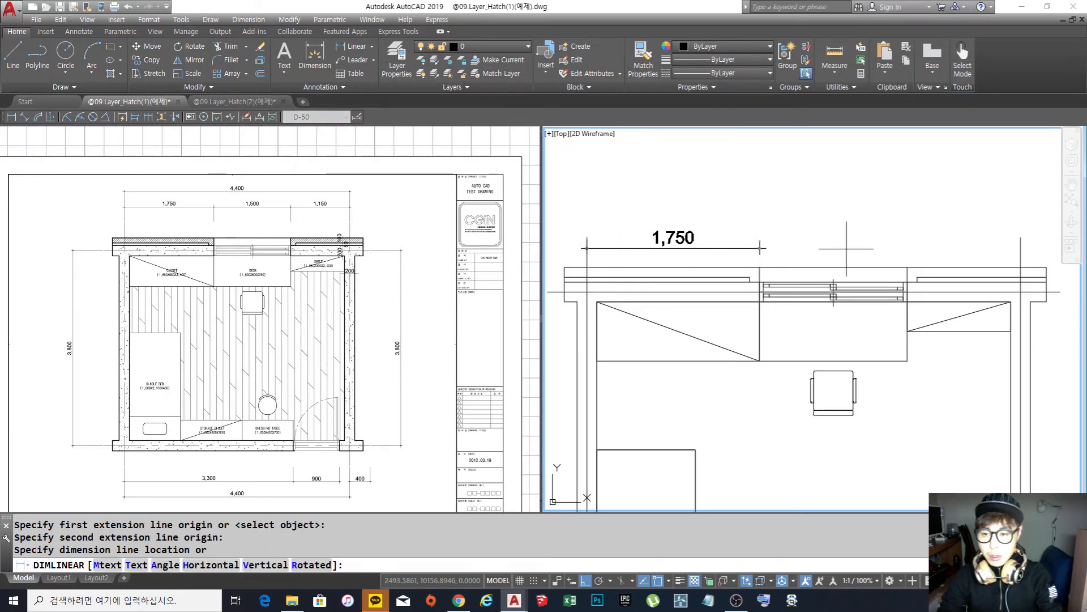
pyautogui.click(809, 185)
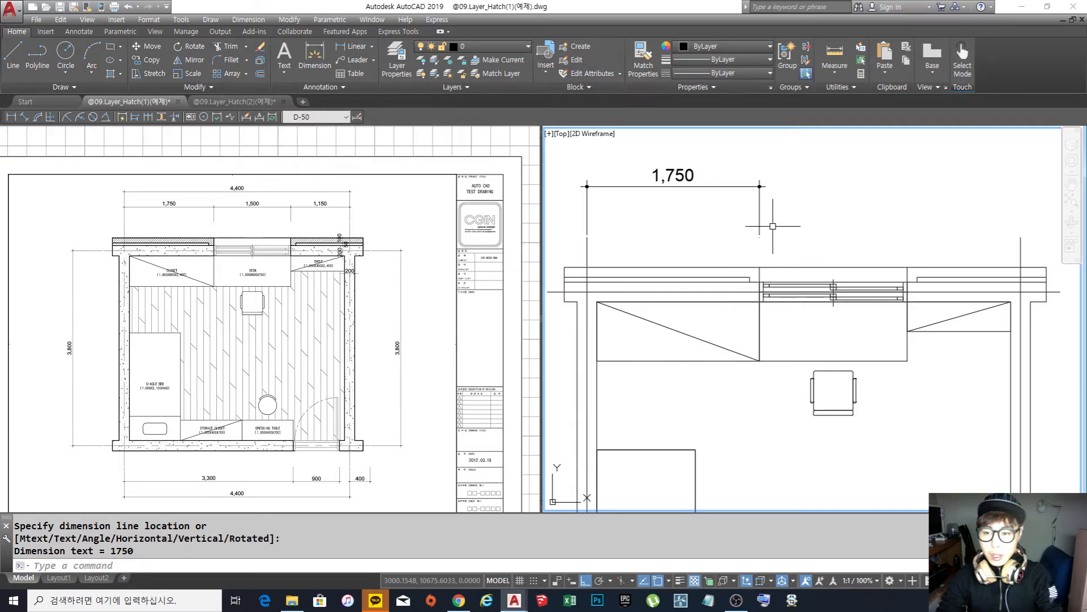
# Start a continued dimension from the 1,750 dimension and enable the Node object snap in the drafting settings
pyautogui.scroll(-3, 669, 248)
pyautogui.scroll(2, 705, 234)
pyautogui.write('dco')
pyautogui.press('Return')
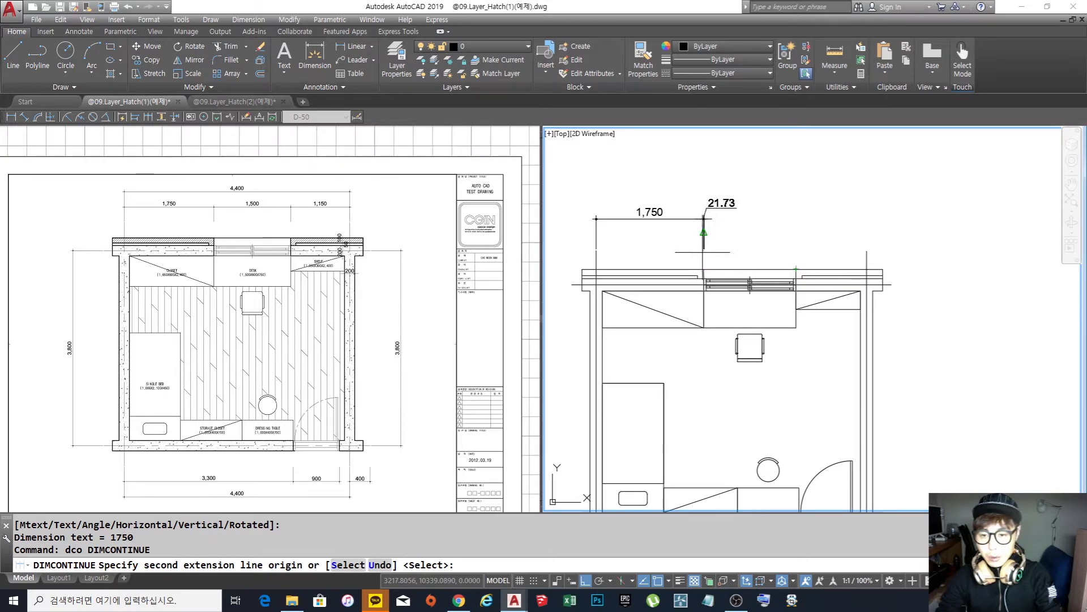
pyautogui.scroll(3, 704, 248)
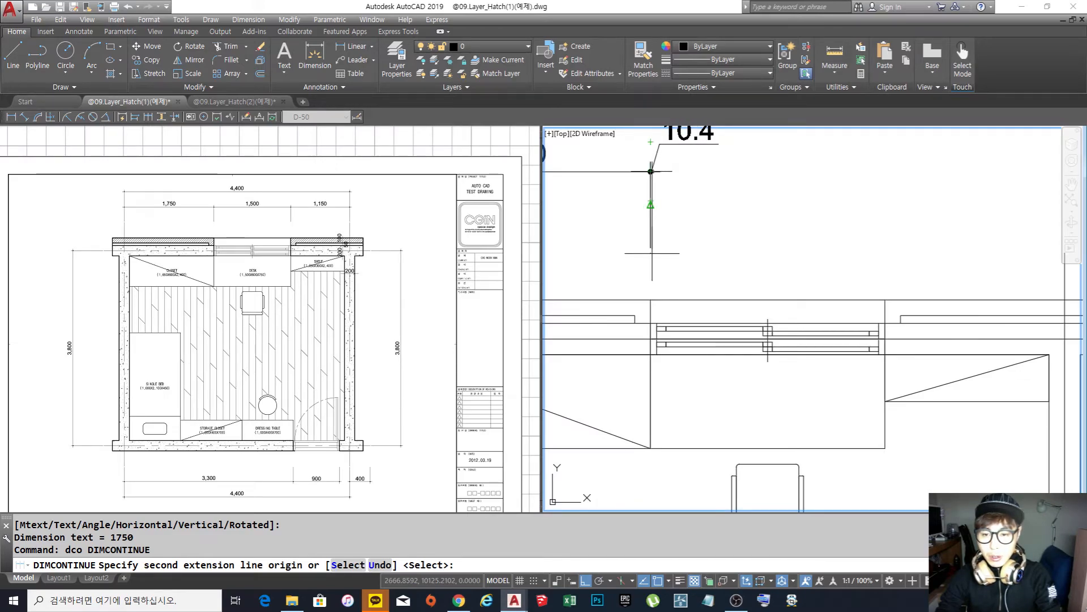
pyautogui.keyDown('shift'); pyautogui.rightClick(707, 253); pyautogui.keyUp('shift')
pyautogui.click(759, 525)
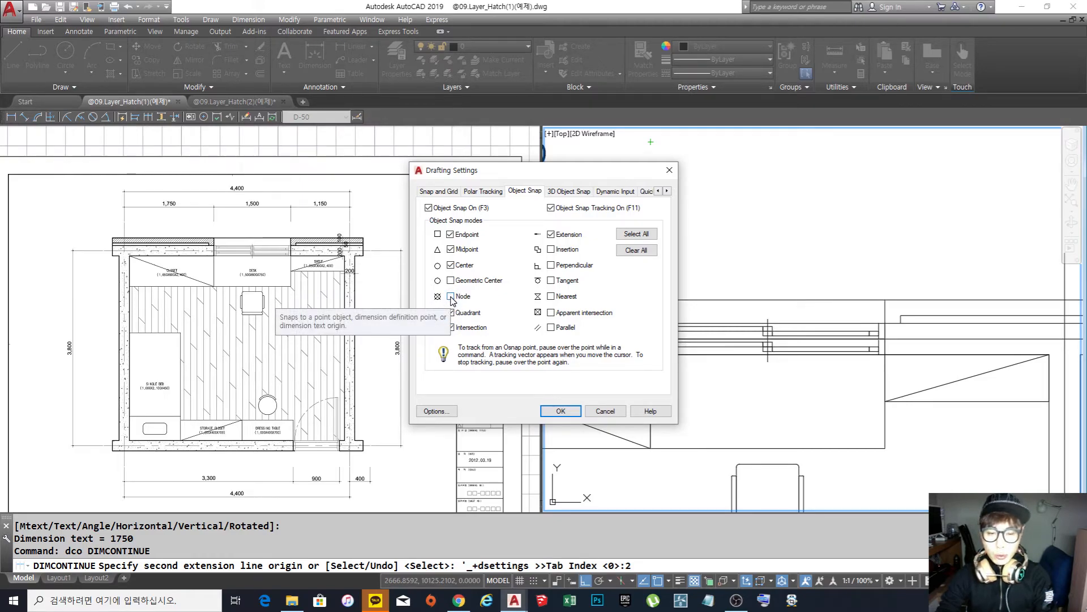
pyautogui.click(561, 411)
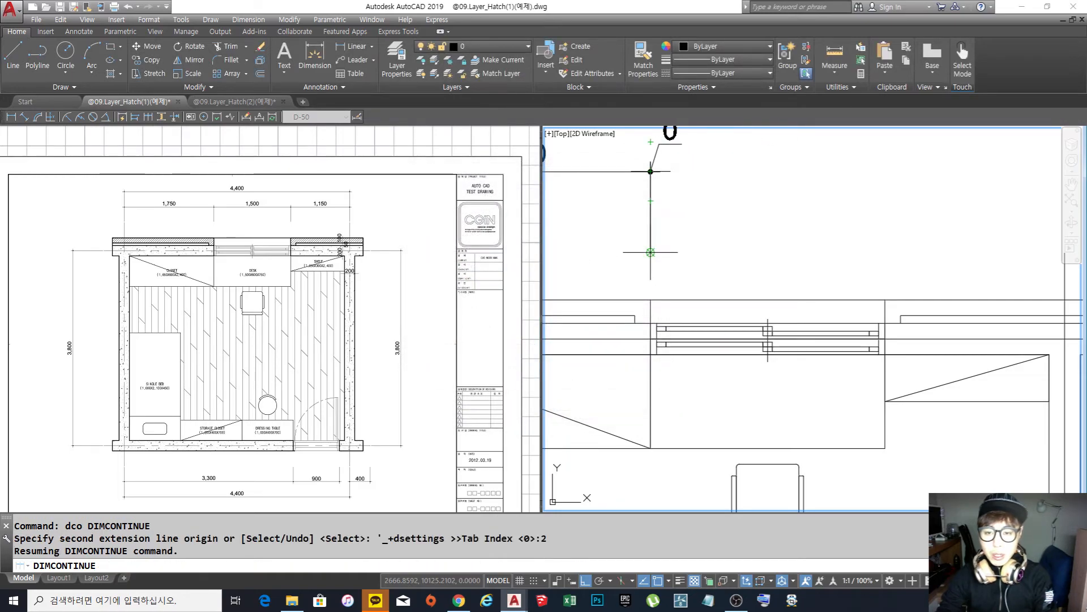
# Continue the dimension chain to the window opening's right edge and the right wall's centerline
pyautogui.click(886, 253)
pyautogui.moveTo(929, 267); pyautogui.dragTo(765, 283, button='middle')
pyautogui.click(900, 273)
pyautogui.scroll(-4, 852, 263)
pyautogui.press('Return')
pyautogui.press('Return')
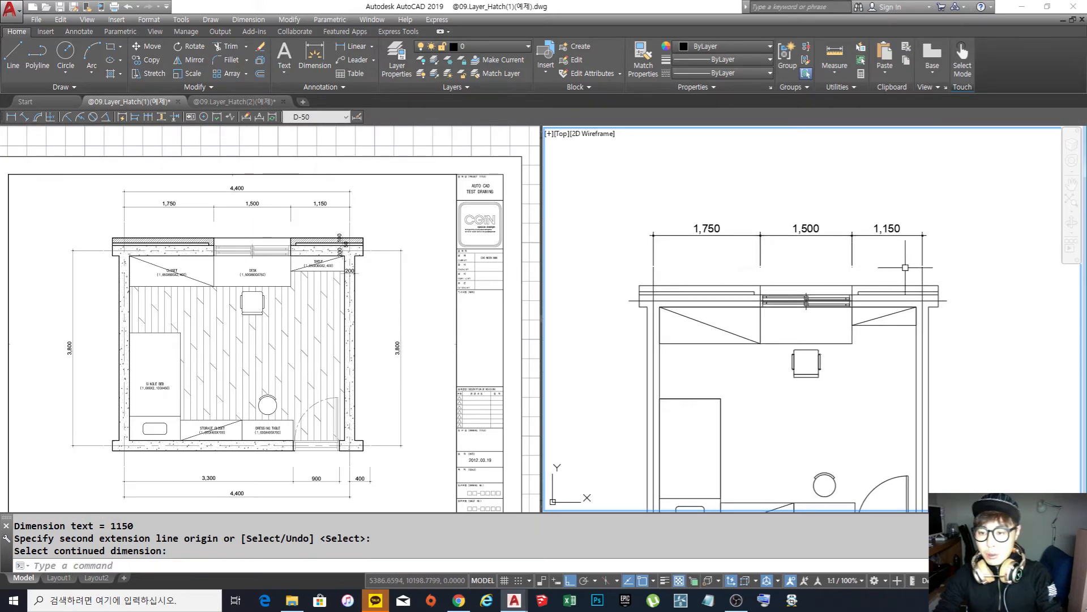
# Add an overall horizontal linear dimension between the left and right wall centerlines above the dimension chain
pyautogui.moveTo(786, 268); pyautogui.dragTo(797, 267, button='middle')
pyautogui.write('dli')
pyautogui.press('Return')
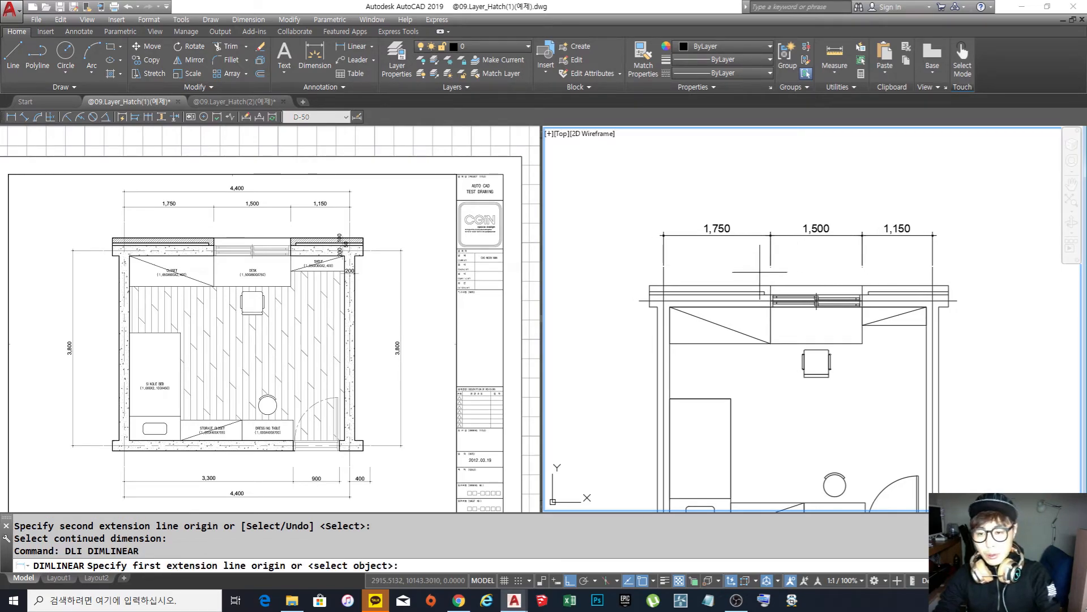
pyautogui.click(664, 267)
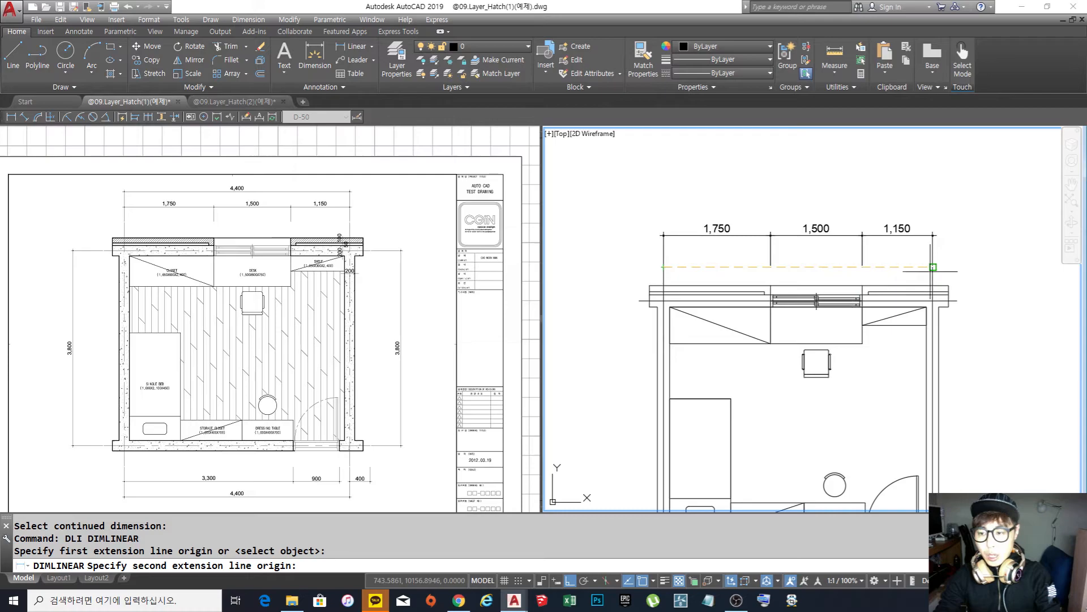
pyautogui.click(933, 266)
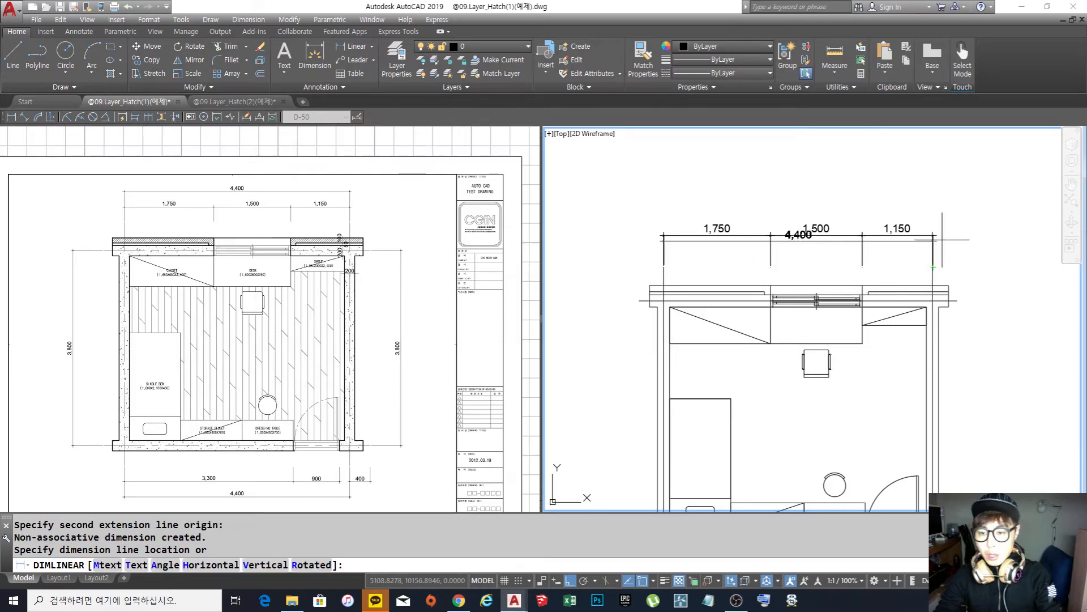
pyautogui.click(953, 209)
# Move the overall dimension's line down with its grip, closer to the dimension chain below it
pyautogui.click(943, 214)
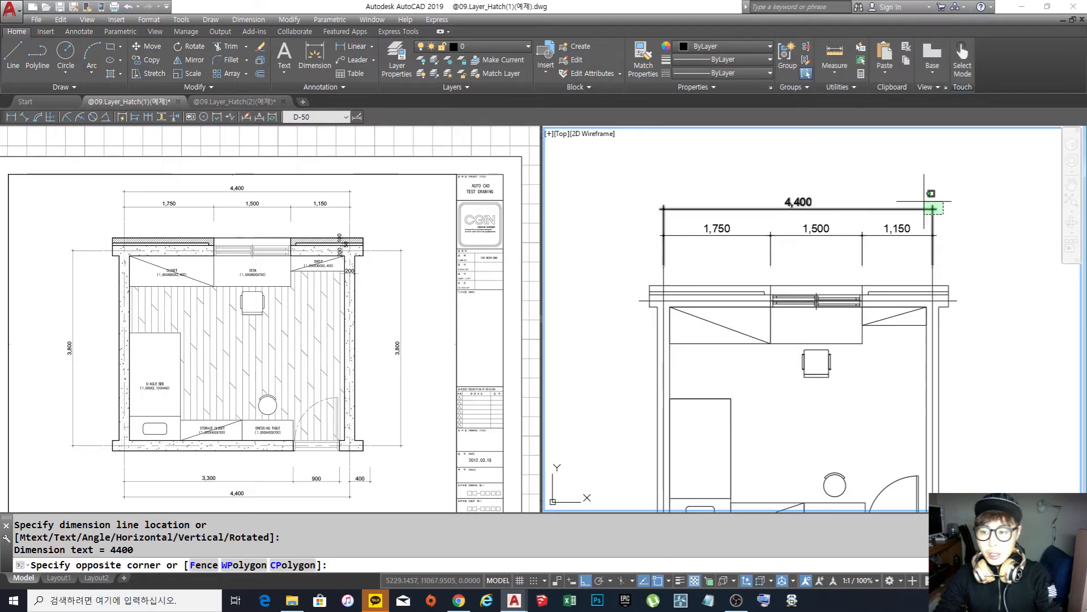
pyautogui.click(924, 201)
pyautogui.scroll(2, 795, 215)
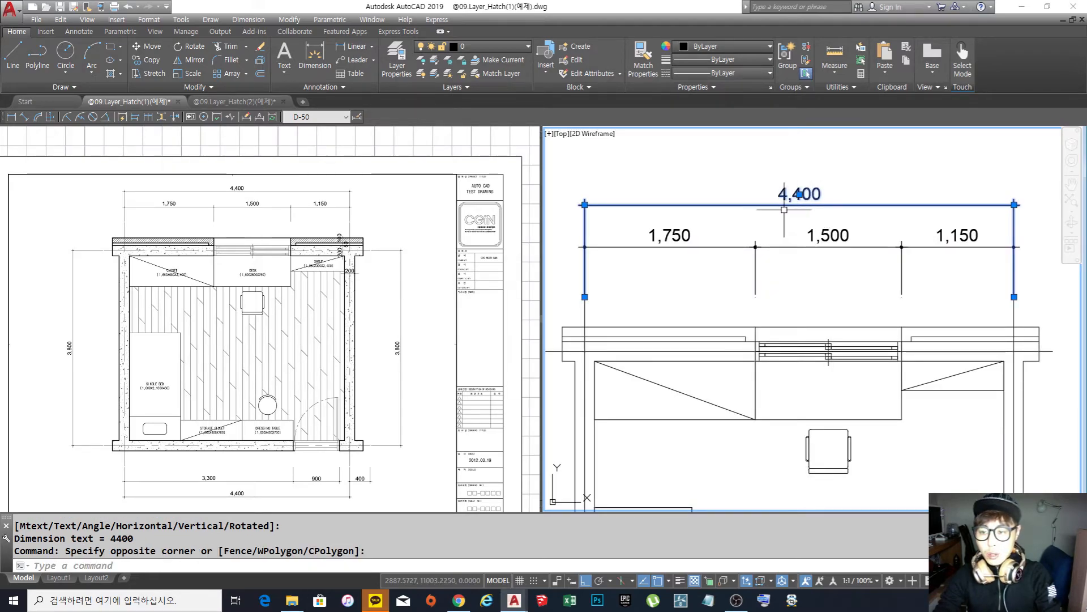
pyautogui.scroll(-4, 940, 227)
pyautogui.moveTo(857, 250); pyautogui.dragTo(832, 274, button='middle')
pyautogui.scroll(4, 849, 266)
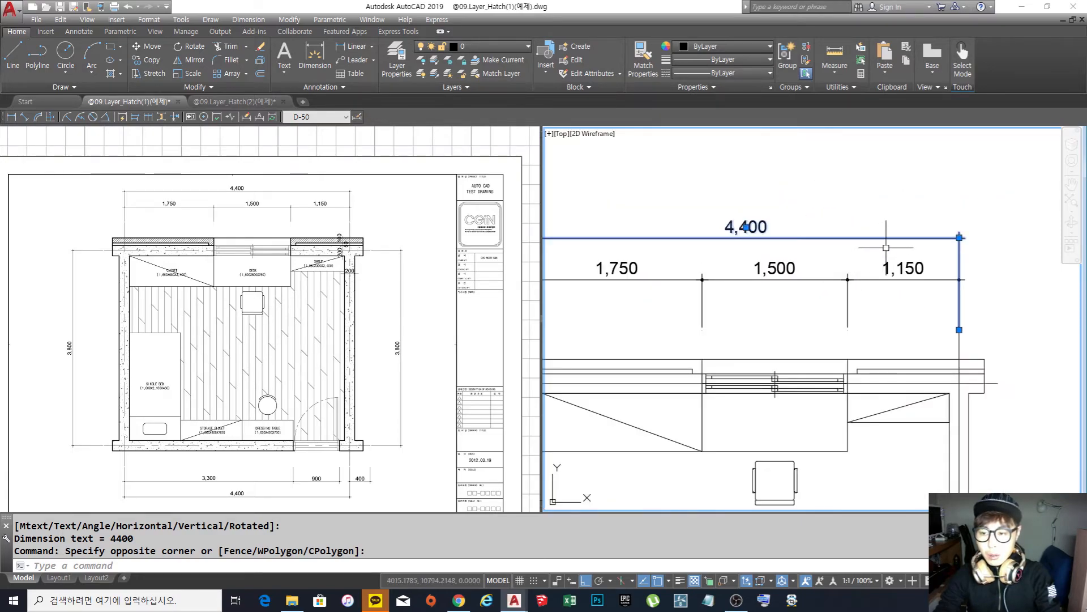
pyautogui.click(960, 236)
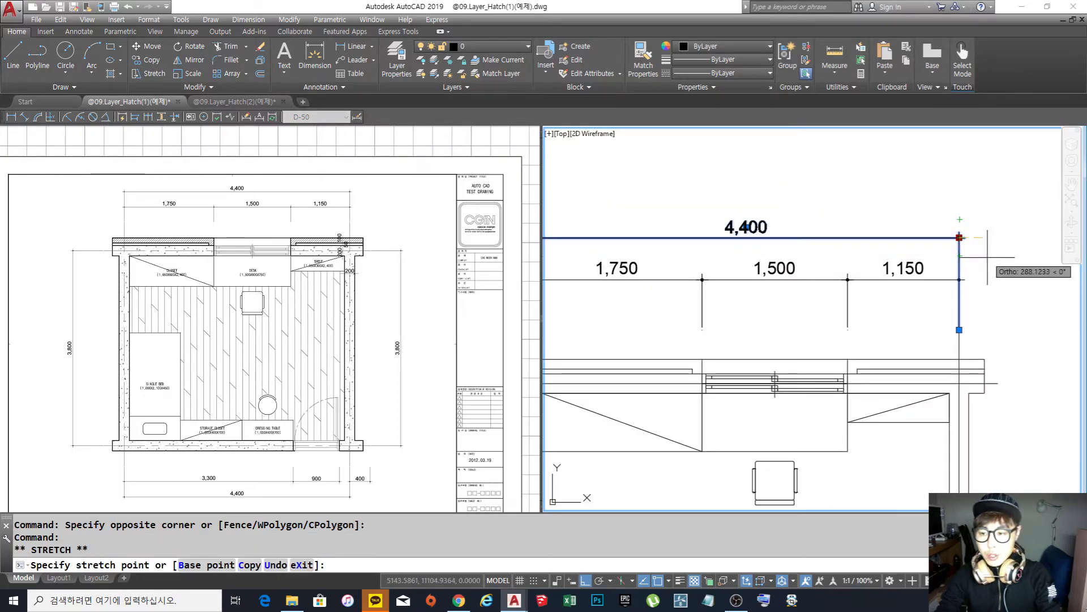
pyautogui.click(959, 255)
pyautogui.press('Escape')
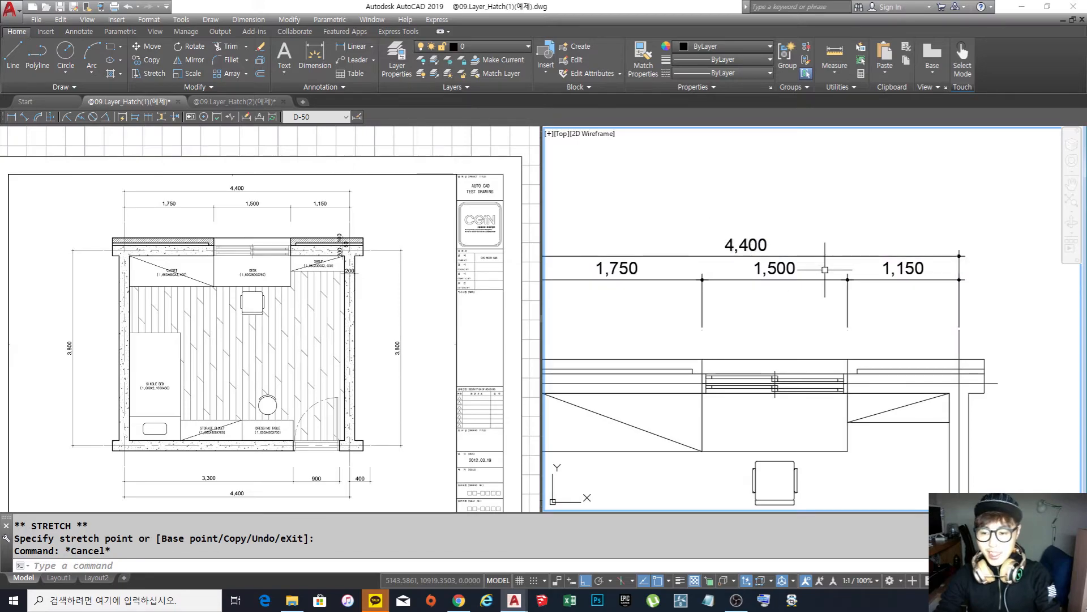
pyautogui.scroll(-2, 826, 265)
pyautogui.moveTo(847, 290); pyautogui.dragTo(838, 244, button='middle')
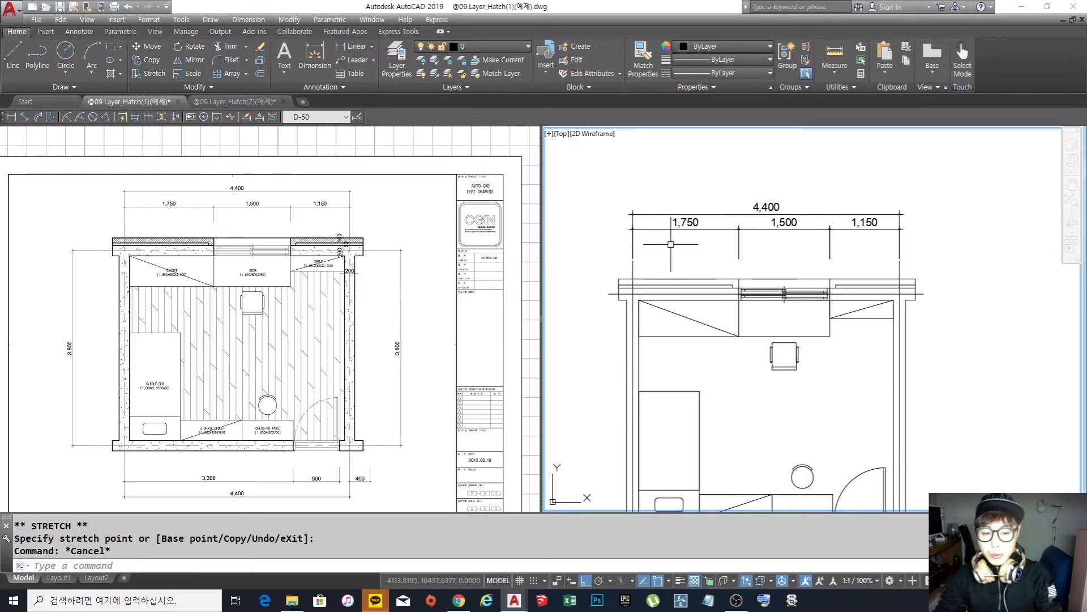
pyautogui.moveTo(768, 241); pyautogui.dragTo(771, 268, button='middle')
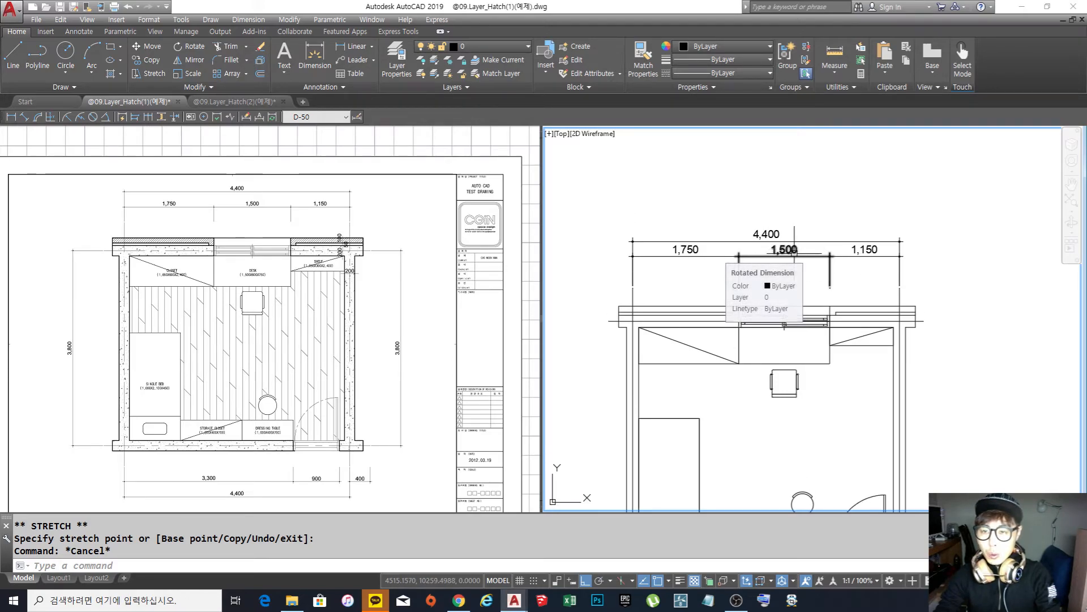
pyautogui.moveTo(724, 243); pyautogui.dragTo(742, 238, button='middle')
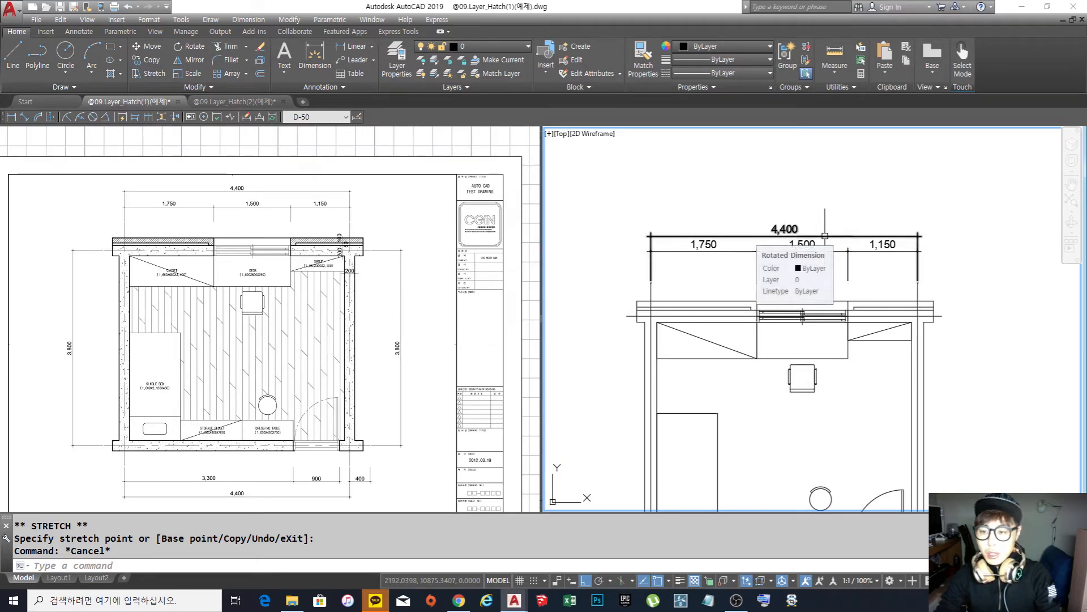
pyautogui.press('Escape')
pyautogui.press('Escape')
# Add a vertical linear dimension for the outermost layer at the right end of the upper wall
pyautogui.moveTo(952, 313); pyautogui.dragTo(786, 294, button='middle')
pyautogui.scroll(4, 792, 270)
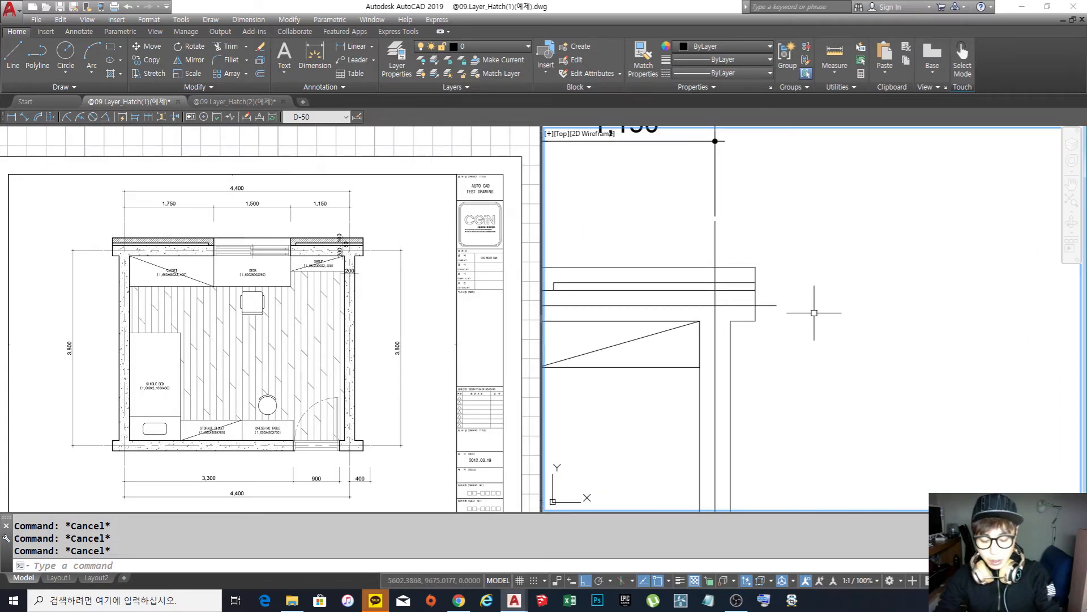
pyautogui.press('Return')
pyautogui.click(755, 267)
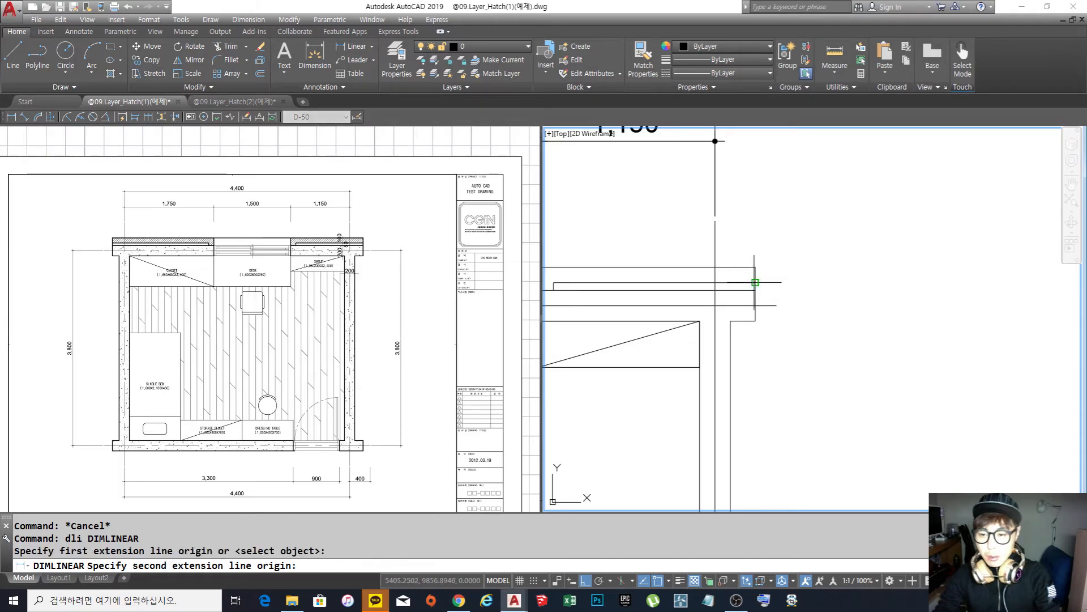
pyautogui.click(756, 282)
pyautogui.click(829, 283)
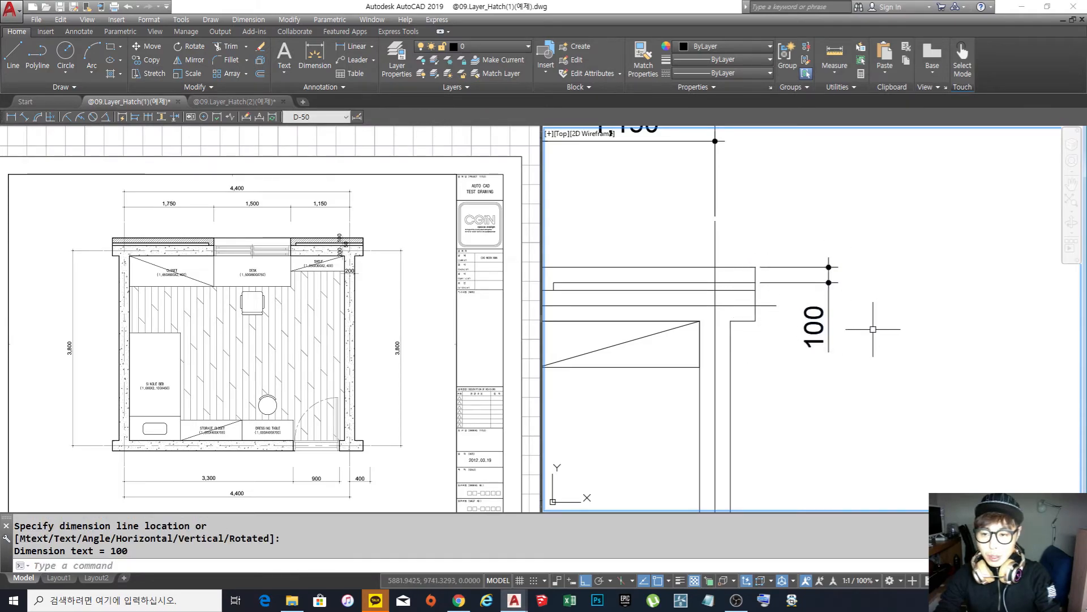
pyautogui.press('space')
pyautogui.click(864, 371)
pyautogui.press('Escape')
pyautogui.press('Escape')
pyautogui.press('Escape')
# Stretch the vertical 100 dimension's line horizontally farther away from the wall end
pyautogui.write('s')
pyautogui.press('Return')
pyautogui.click(879, 351)
pyautogui.click(801, 209)
pyautogui.press('Return')
pyautogui.click(828, 267)
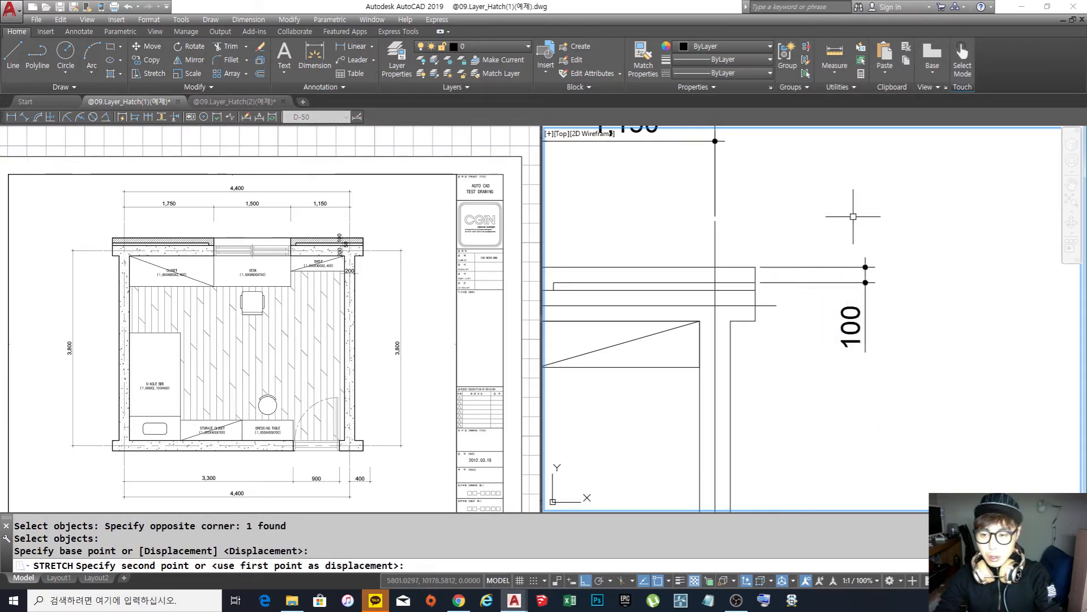
pyautogui.click(865, 267)
# Continue the vertical dimension down to the wall's next layer line and to the lower corner of the upper wall
pyautogui.write('dco')
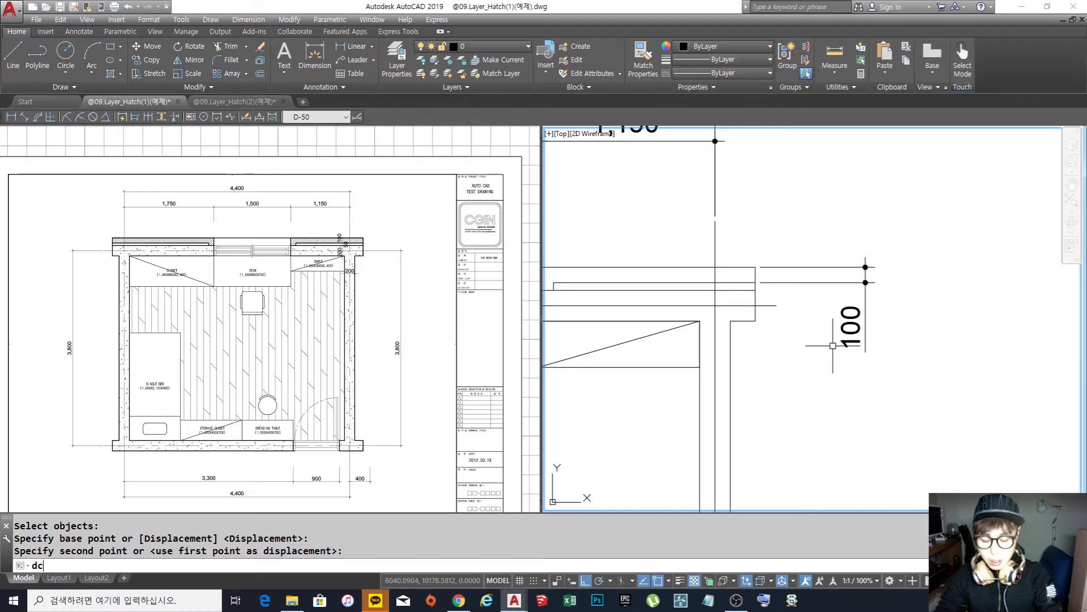
pyautogui.press('space')
pyautogui.click(755, 289)
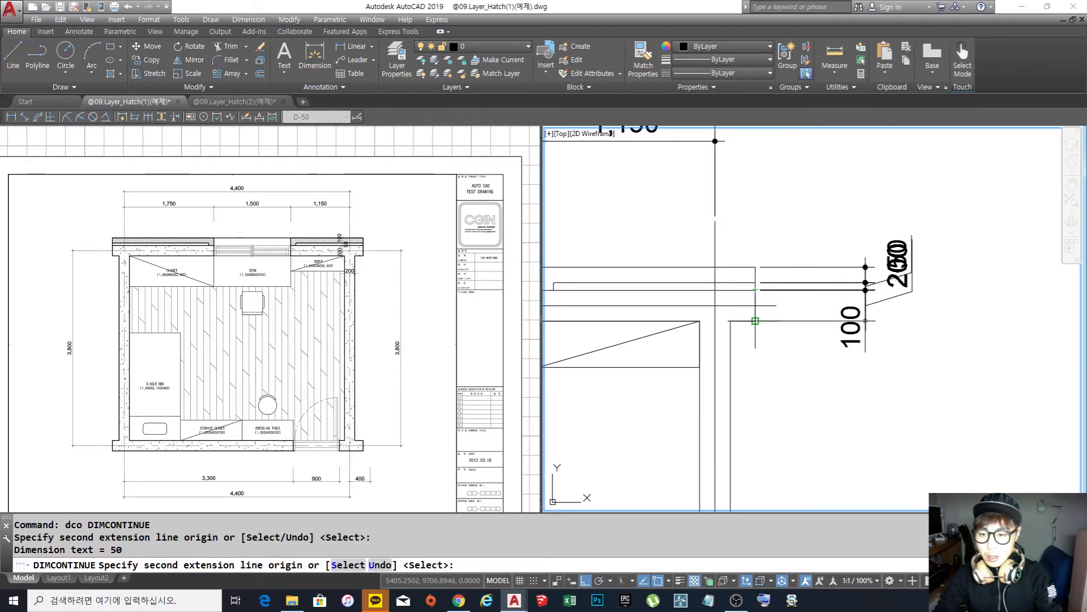
pyautogui.click(823, 319)
pyautogui.press('Return')
pyautogui.press('Escape')
pyautogui.press('Escape')
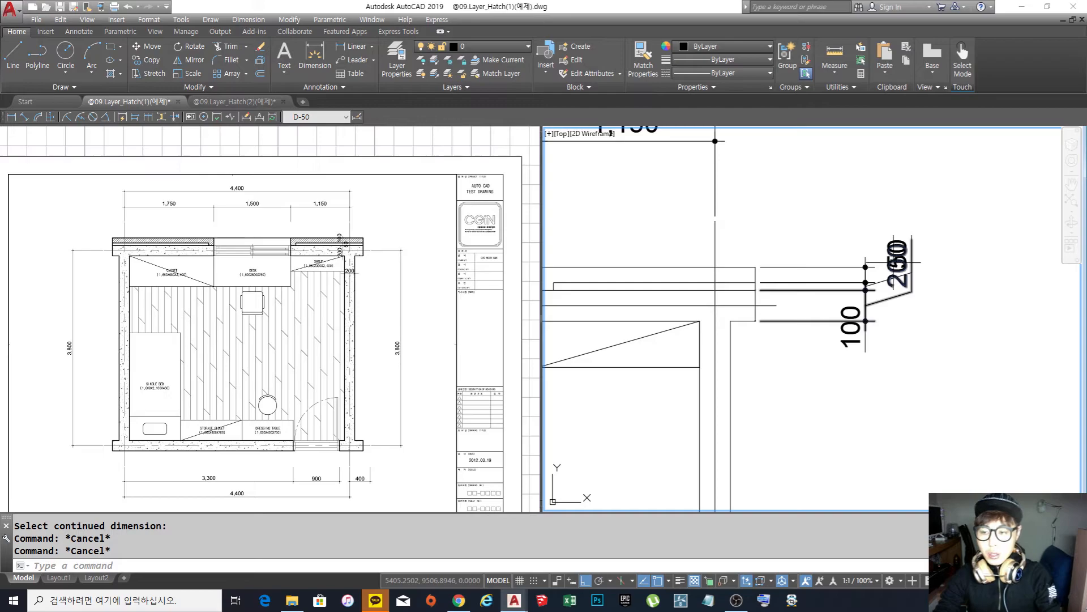
# Try to move the 200 dimension's text by its grip, with Ortho turned off
pyautogui.click(903, 273)
pyautogui.click(898, 287)
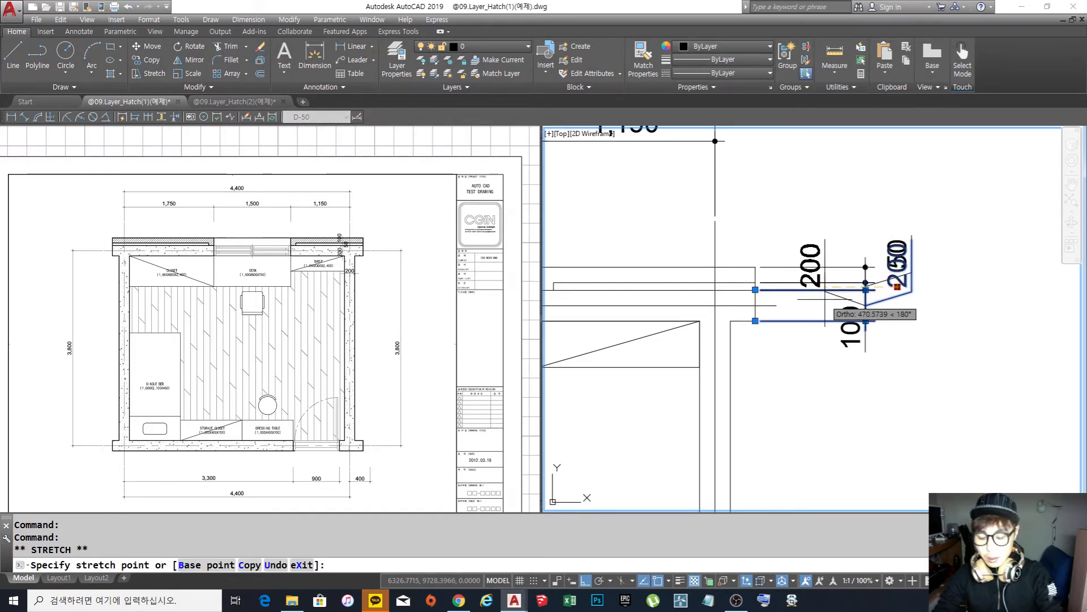
pyautogui.press('F8')
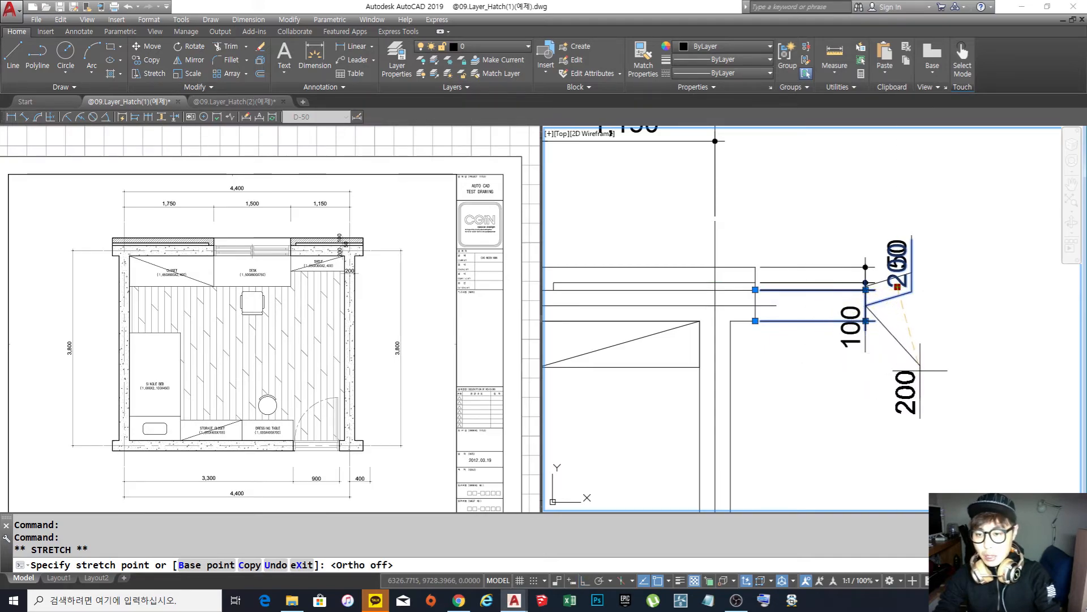
pyautogui.press('Escape')
pyautogui.press('Escape')
pyautogui.press('Escape')
# Try moving the vertical 100 dimension's text by its grip and undo the grip edit
pyautogui.click(861, 335)
pyautogui.click(852, 341)
pyautogui.click(851, 326)
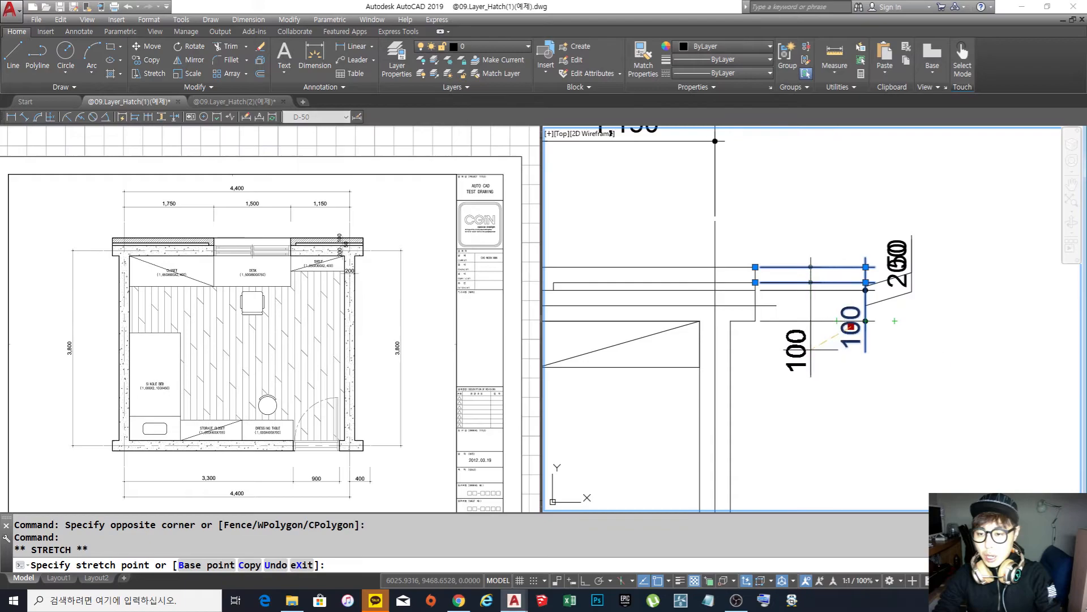
pyautogui.press('Escape')
pyautogui.press('Escape')
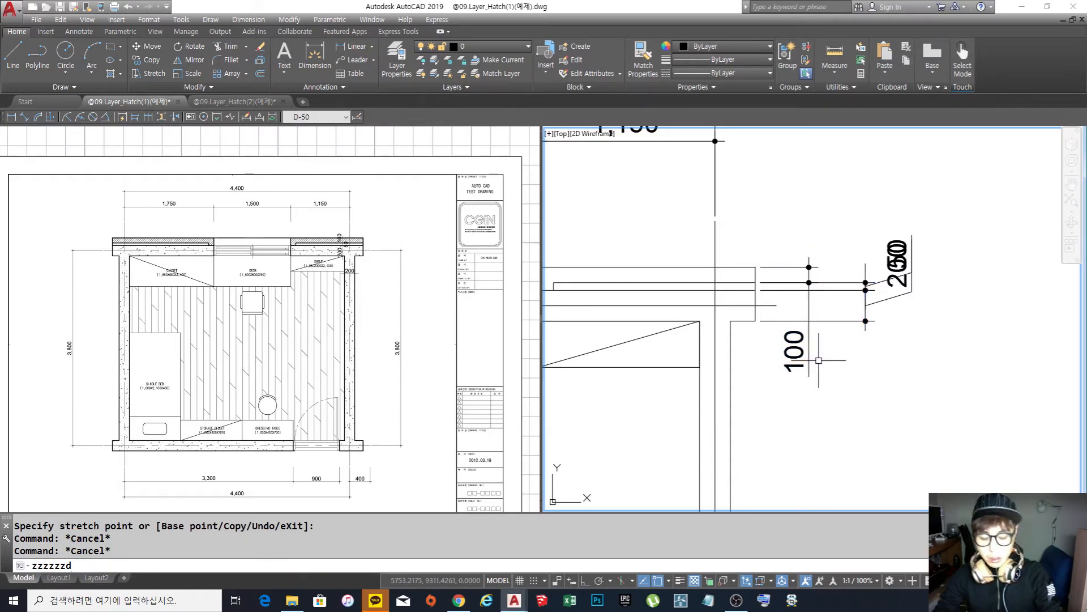
pyautogui.hotkey('ctrl', 'z')
pyautogui.hotkey('ctrl', 'z')
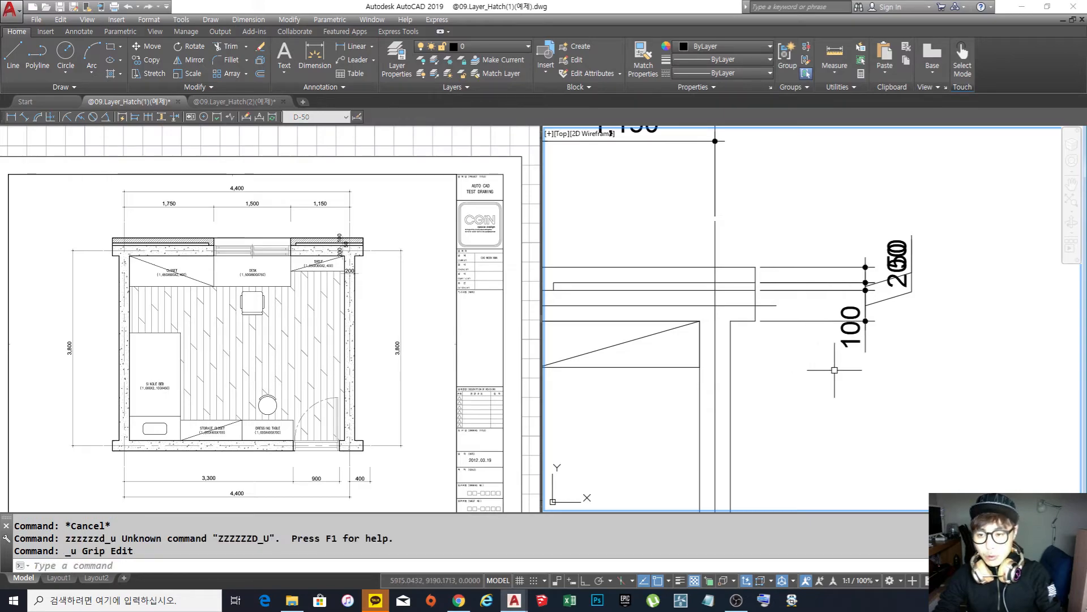
pyautogui.press('Escape')
pyautogui.press('Escape')
pyautogui.press('Escape')
# Modify the D-50 dimension style to always keep text between extension lines and place displaced text over the dimension line without leader
pyautogui.moveTo(867, 360); pyautogui.dragTo(863, 375, button='middle')
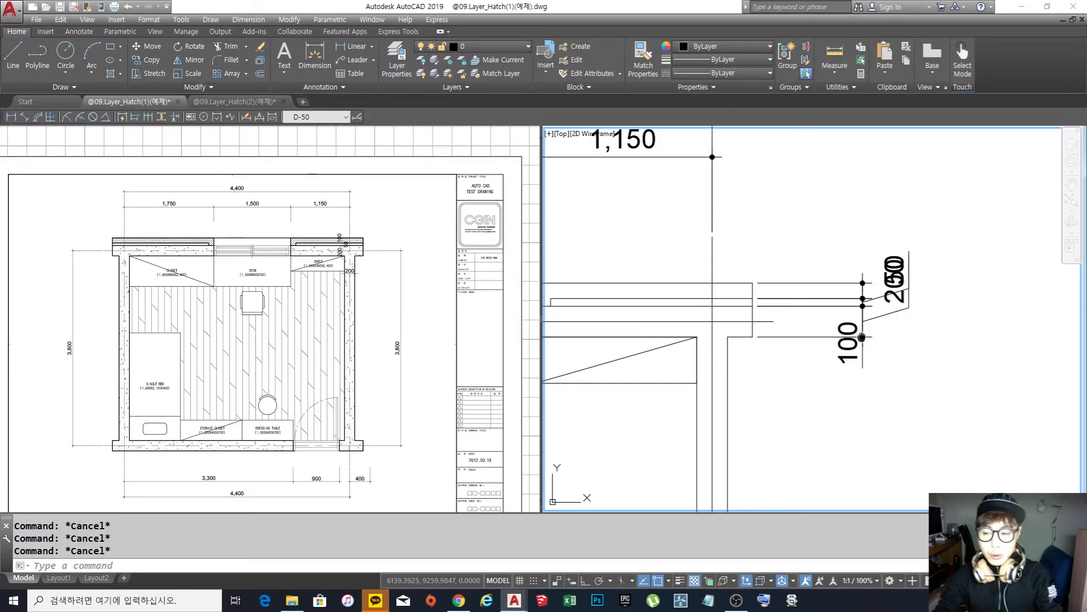
pyautogui.moveTo(859, 337); pyautogui.dragTo(858, 340, button='middle')
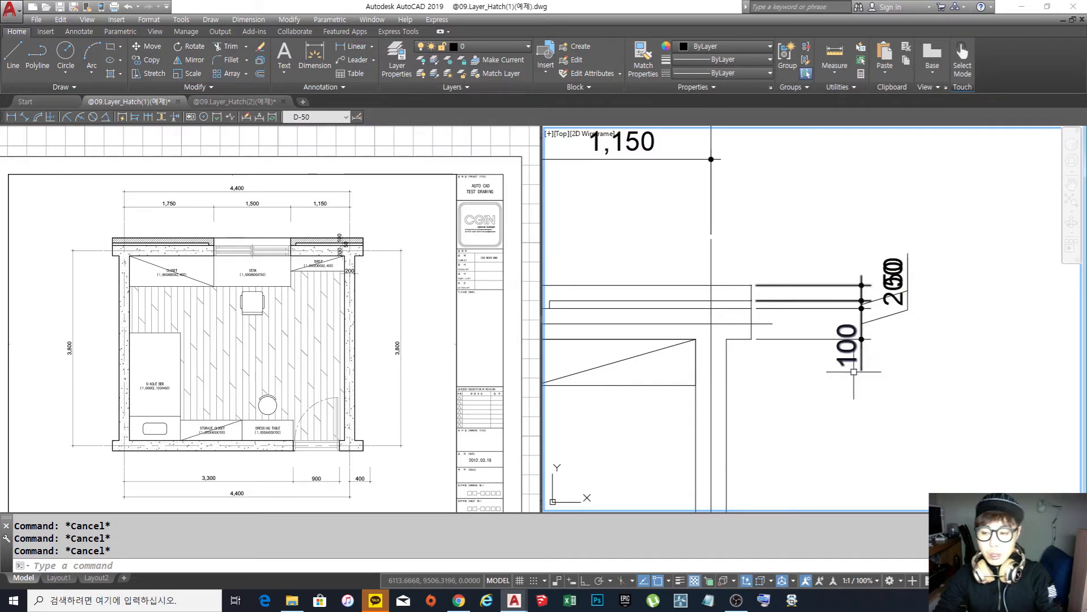
pyautogui.press('Return')
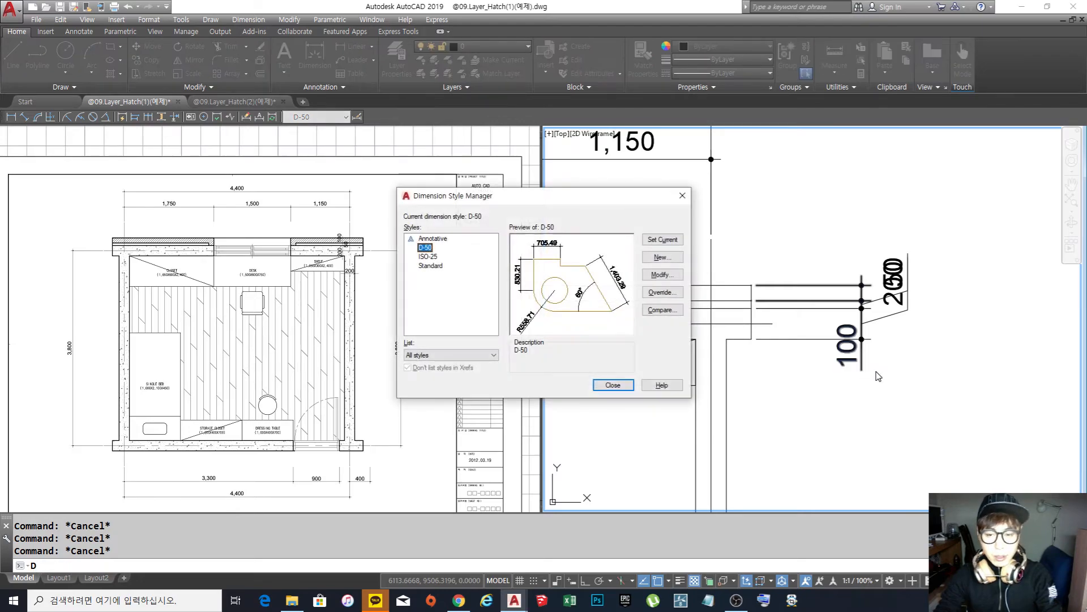
pyautogui.click(661, 275)
pyautogui.moveTo(467, 167); pyautogui.dragTo(528, 172)
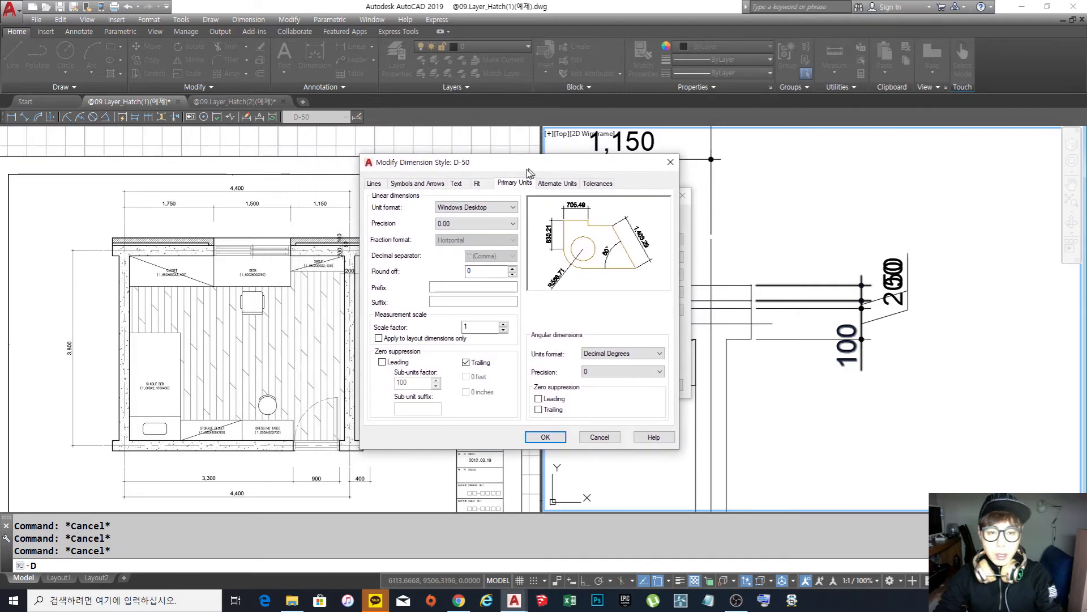
pyautogui.click(478, 184)
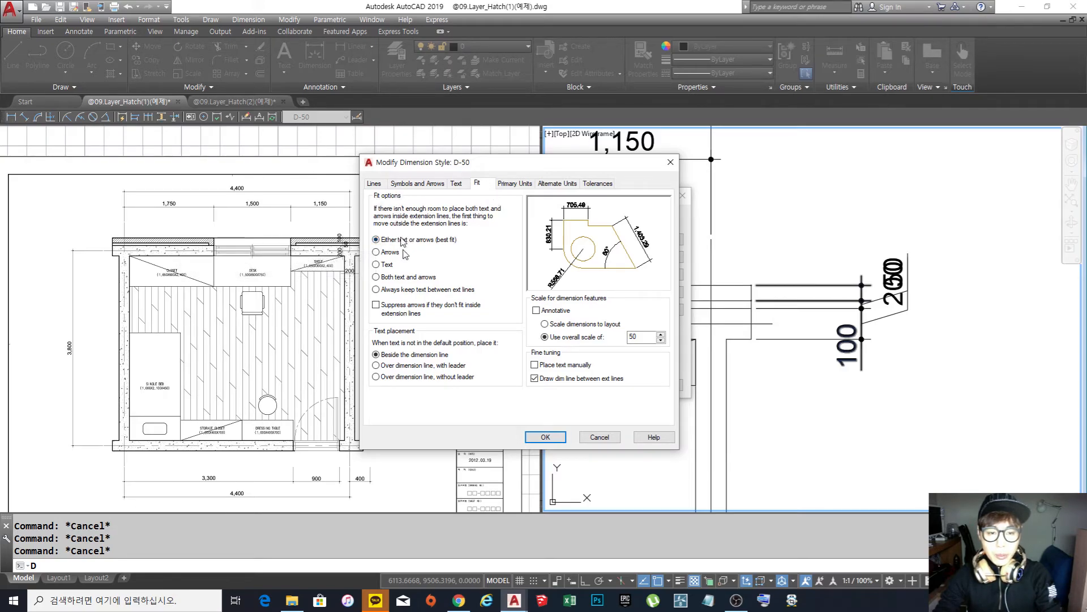
pyautogui.click(376, 290)
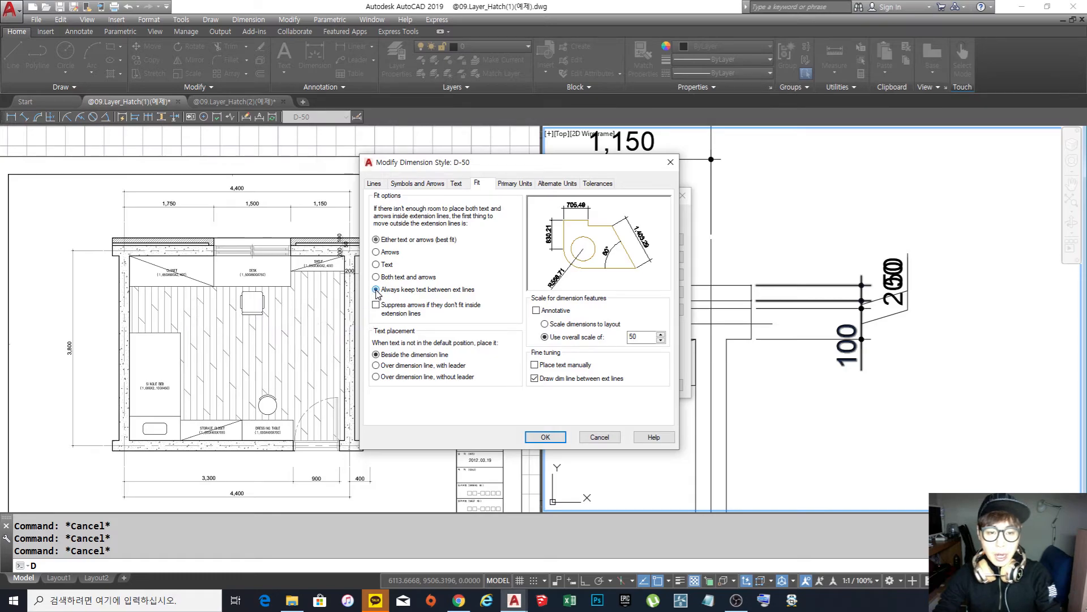
pyautogui.click(376, 377)
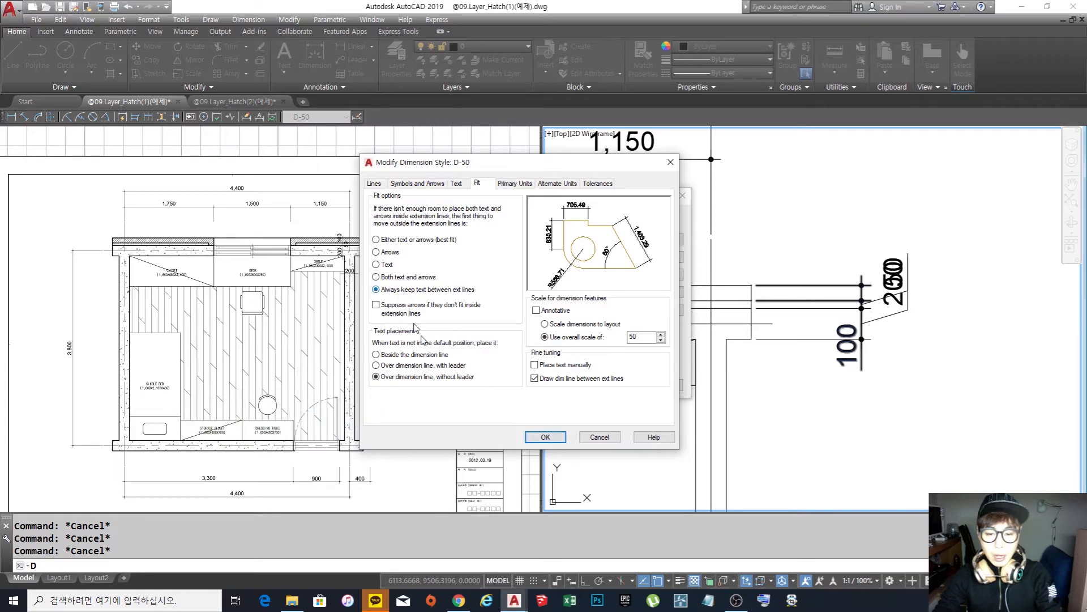
pyautogui.click(546, 438)
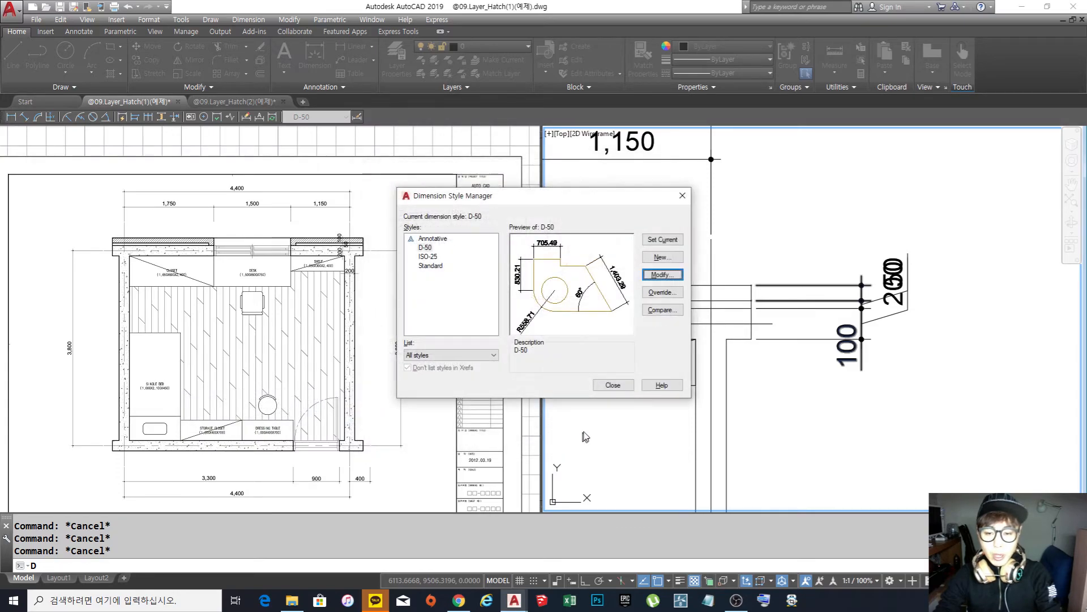
pyautogui.click(614, 387)
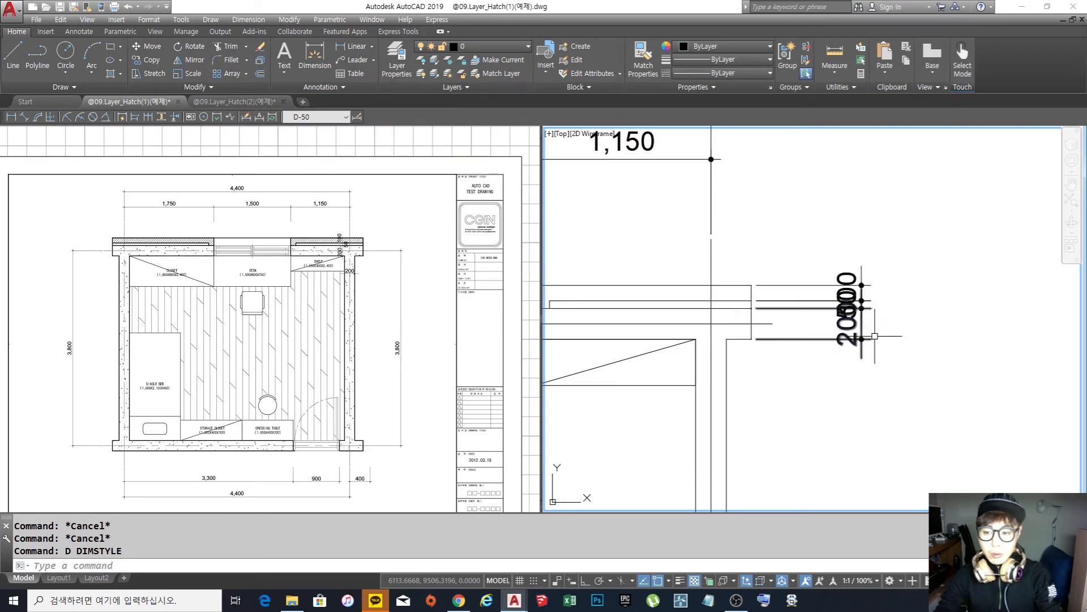
# Try to move the vertical 200 dimension's text by its grip away from the dimension line
pyautogui.moveTo(862, 323)
pyautogui.mouseDown(button='middle')
pyautogui.moveTo(818, 330)
pyautogui.moveTo(814, 356)
pyautogui.mouseUp(button='middle')
pyautogui.scroll(2, 817, 329)
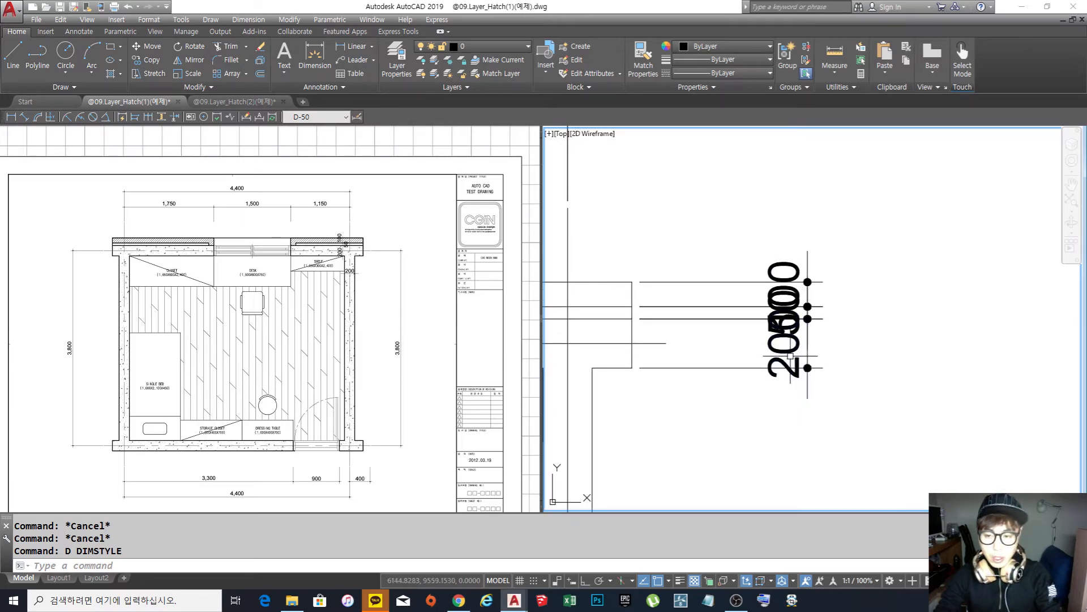
pyautogui.click(790, 351)
pyautogui.click(784, 343)
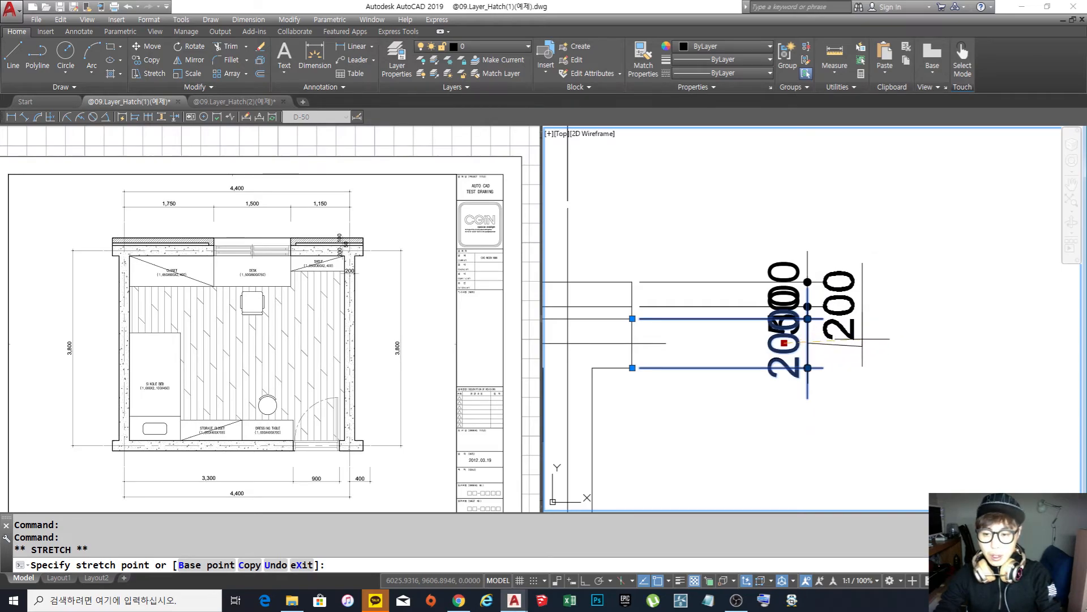
pyautogui.press('Escape')
pyautogui.press('Escape')
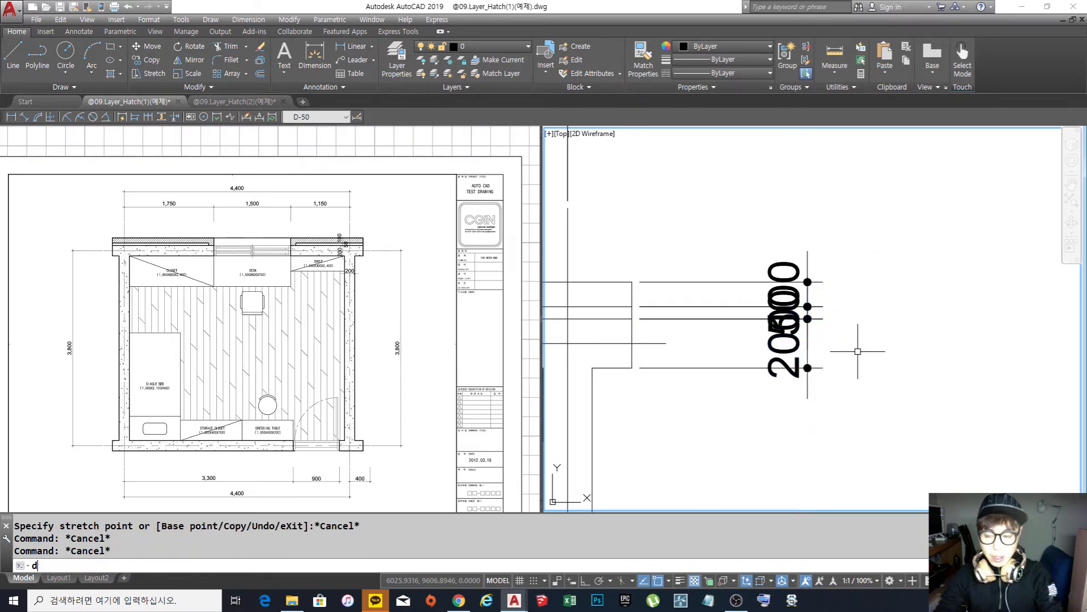
# Examine the fit and text settings of the D-50 dimension style, leaving them as they are
pyautogui.write('d')
pyautogui.press('Return')
pyautogui.click(673, 278)
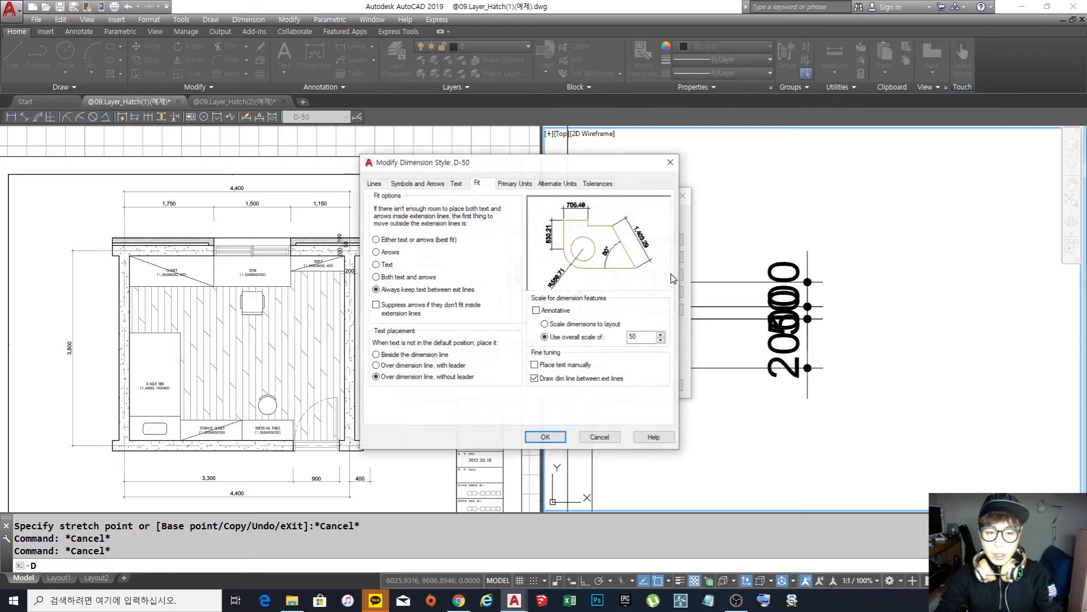
pyautogui.click(457, 183)
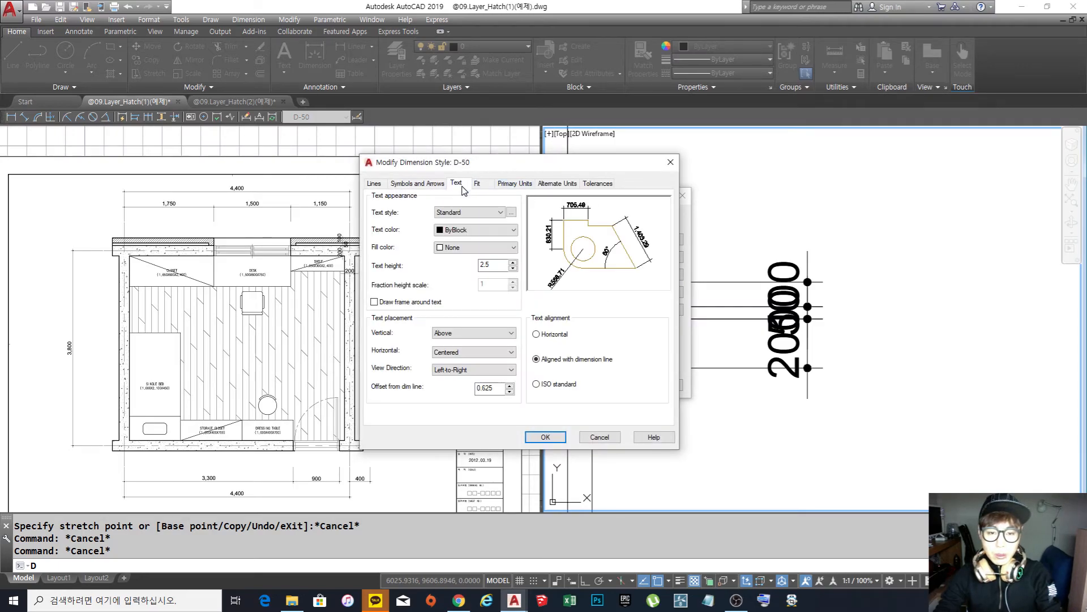
pyautogui.press('Escape')
pyautogui.press('Escape')
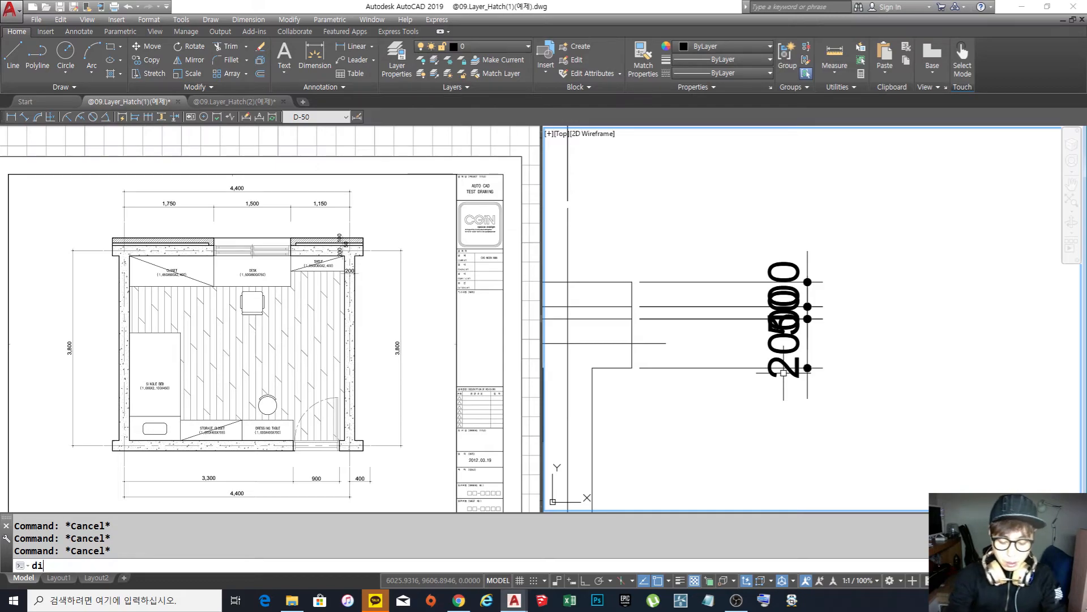
# Turn Ortho on and try to relocate the vertical 200 dimension's text with DIMTEDIT
pyautogui.write('dimtedit')
pyautogui.press('Return')
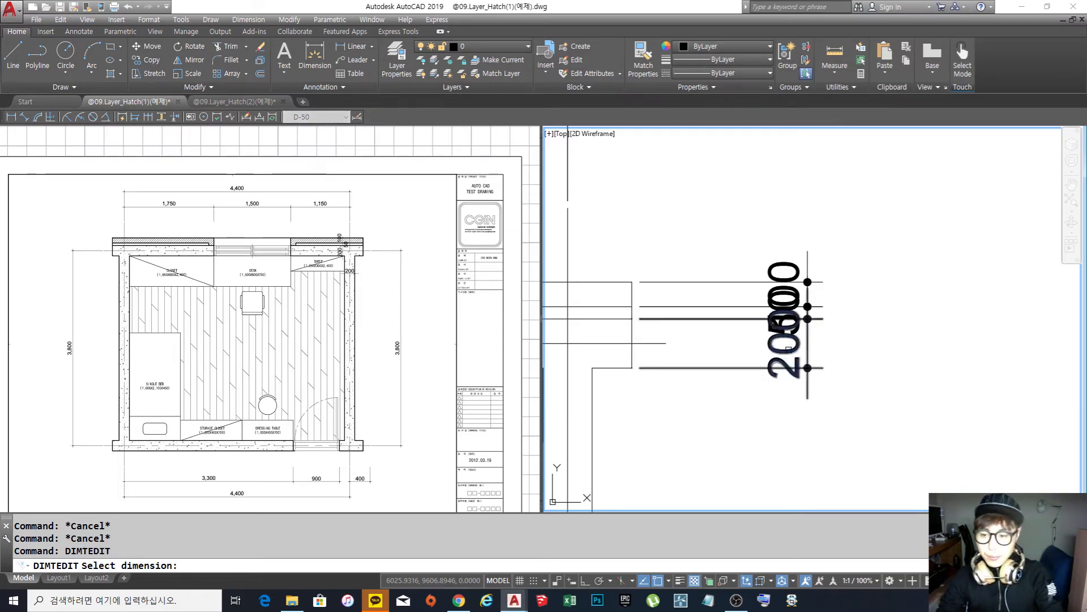
pyautogui.click(784, 365)
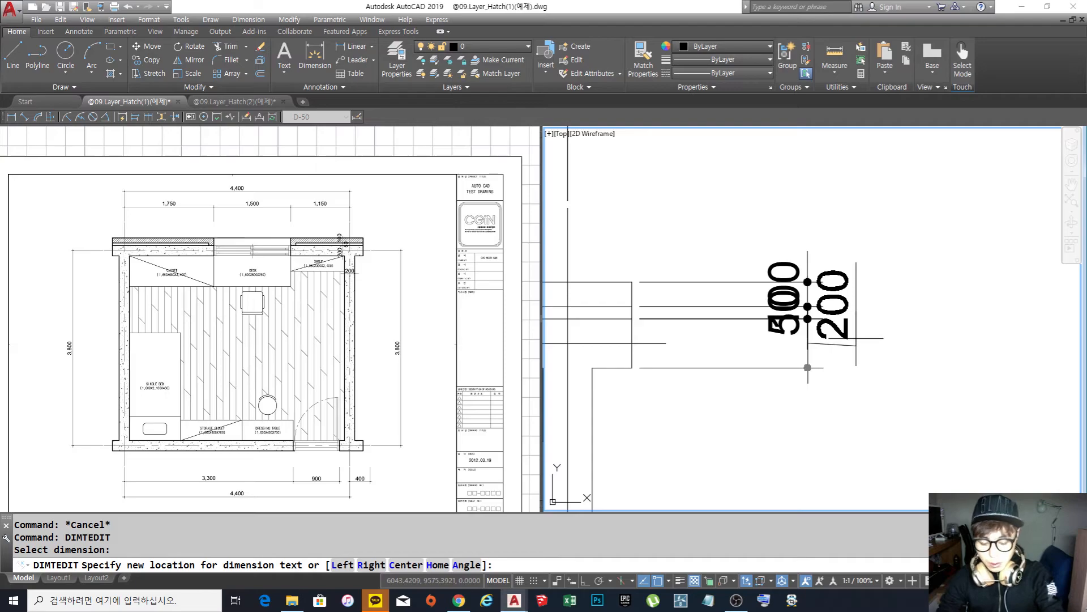
pyautogui.press('F8')
pyautogui.scroll(2, 855, 340)
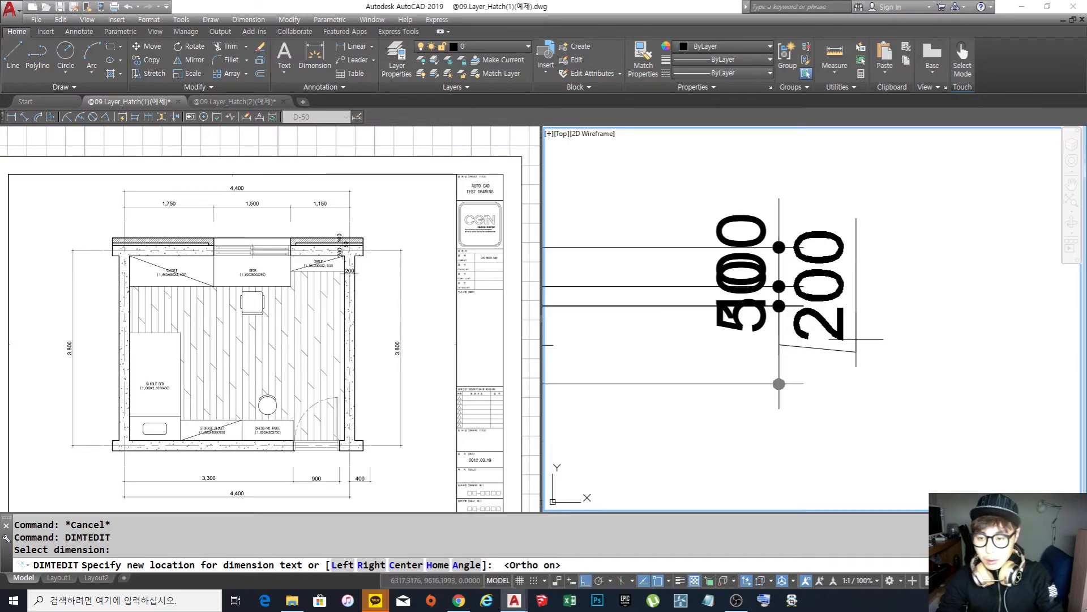
pyautogui.press('Escape')
pyautogui.press('Escape')
pyautogui.press('Escape')
pyautogui.scroll(2, 824, 363)
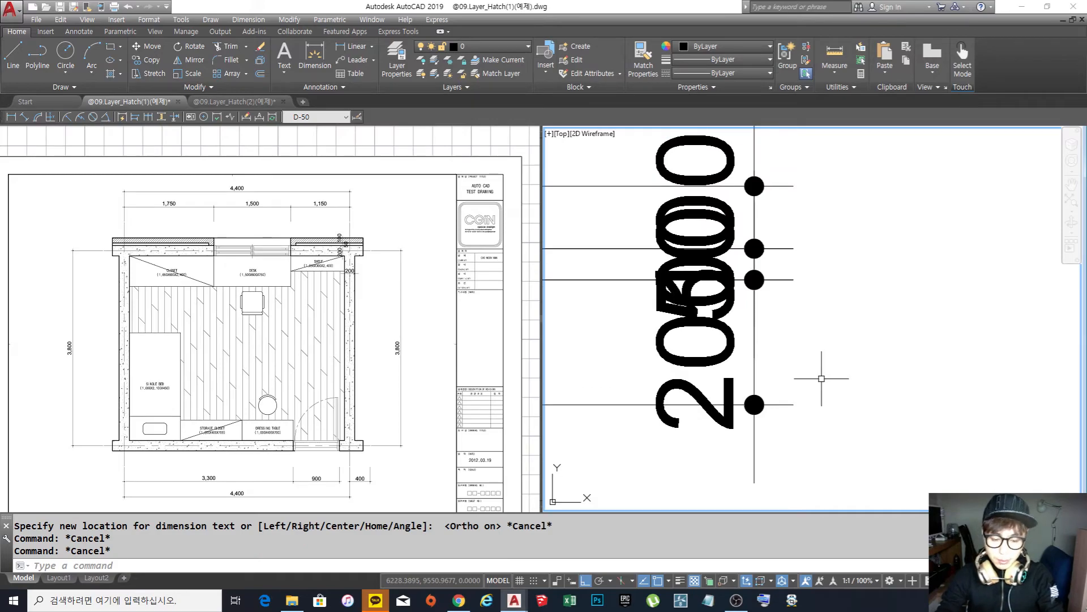
pyautogui.scroll(-2, 822, 378)
pyautogui.click(736, 600)
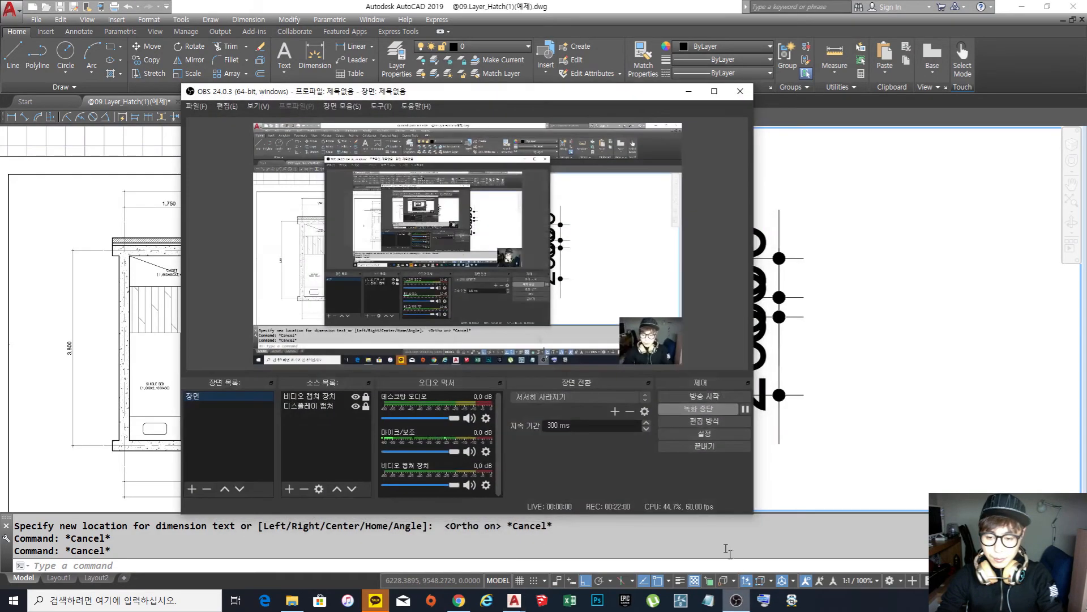
pyautogui.click(745, 409)
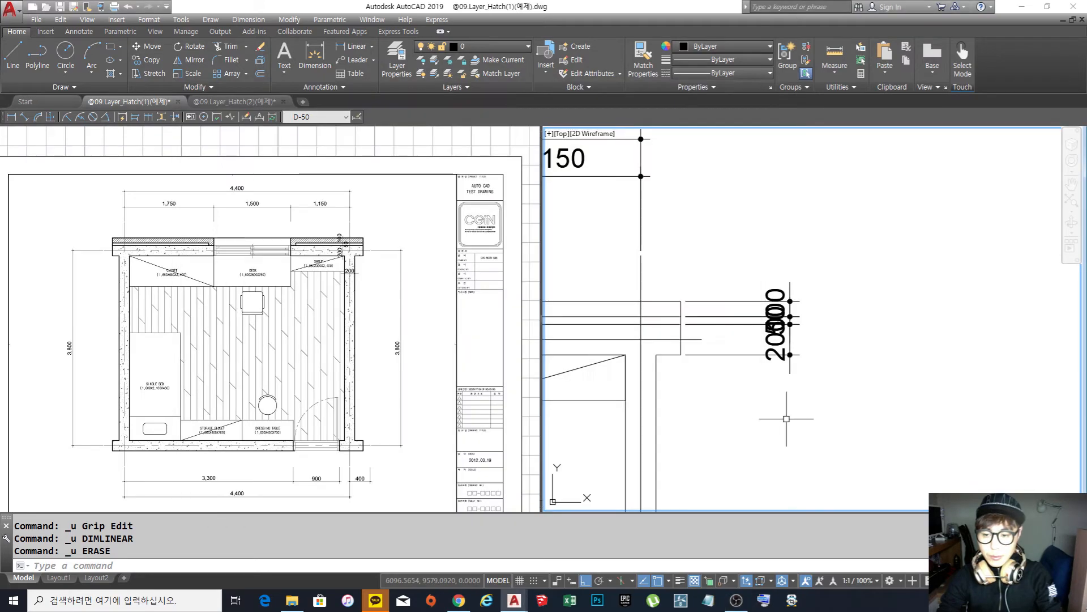
# Try again to pull the 200 dimension's text sideways by its grip, with Ortho on
pyautogui.moveTo(816, 354); pyautogui.dragTo(749, 351, button='middle')
pyautogui.scroll(2, 784, 374)
pyautogui.scroll(-2, 759, 364)
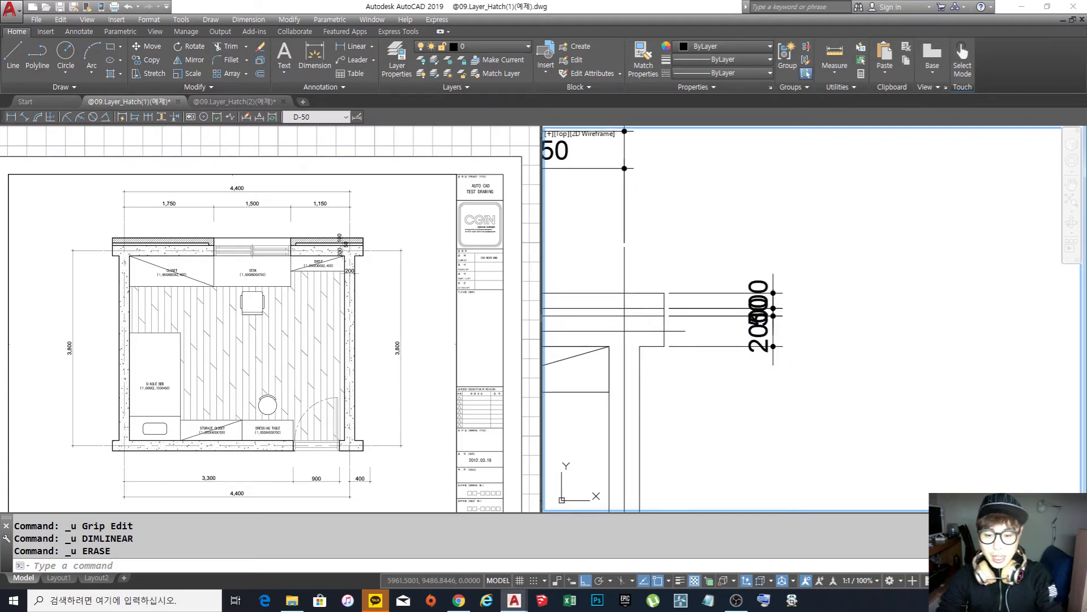
pyautogui.scroll(2, 762, 354)
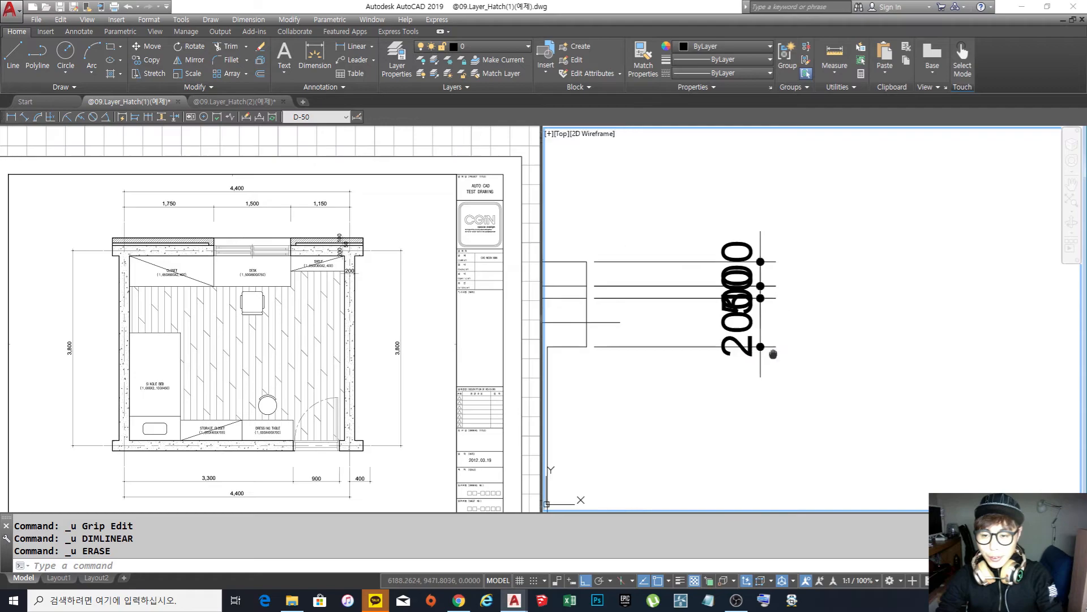
pyautogui.moveTo(738, 331); pyautogui.dragTo(757, 343, button='middle')
pyautogui.click(757, 340)
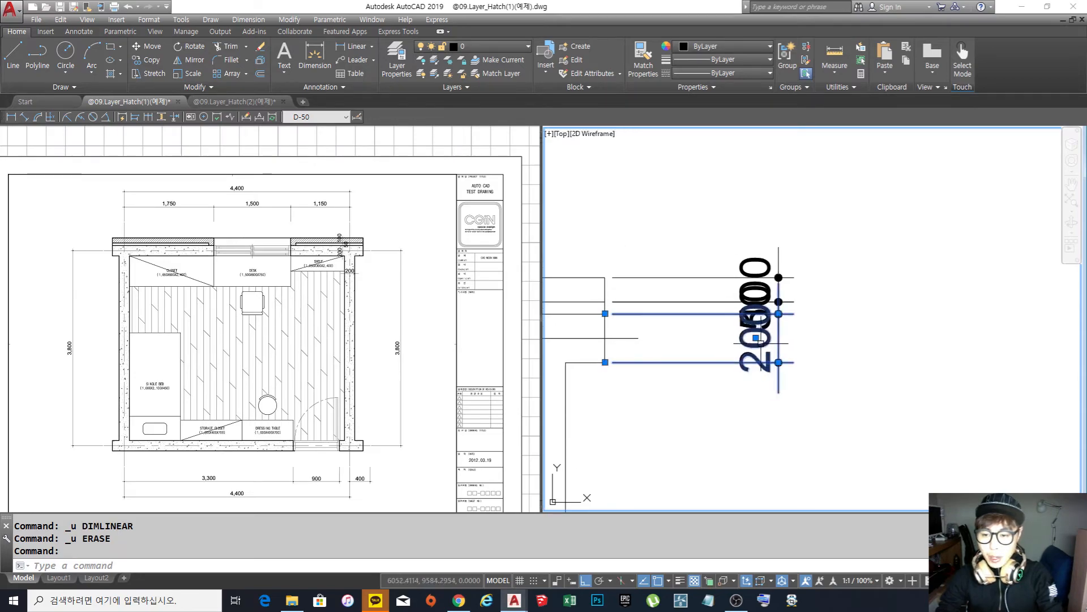
pyautogui.click(756, 338)
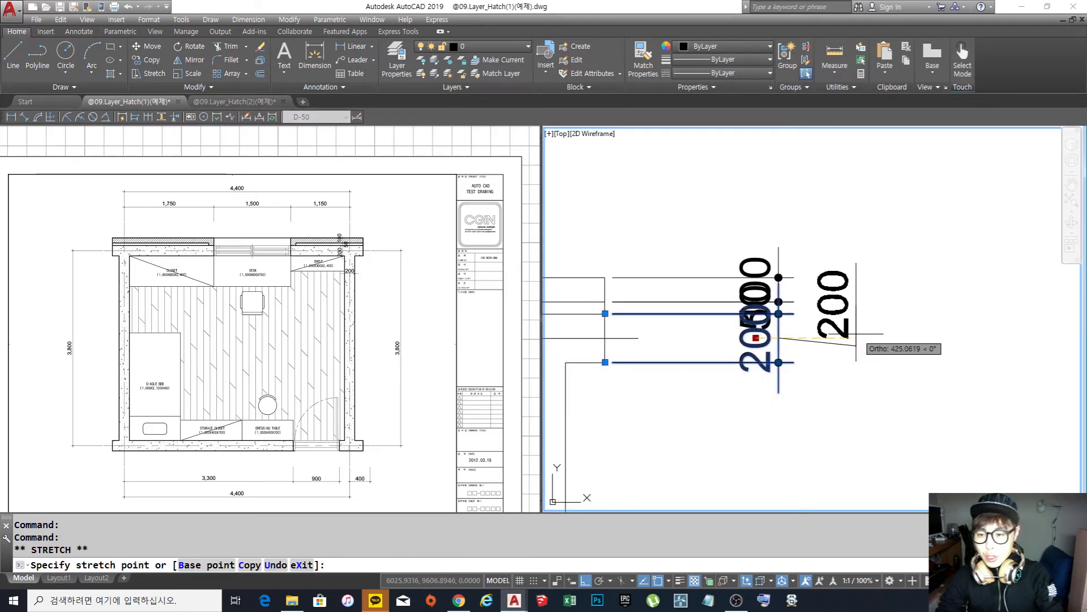
pyautogui.press('Escape')
pyautogui.press('Escape')
pyautogui.press('Escape')
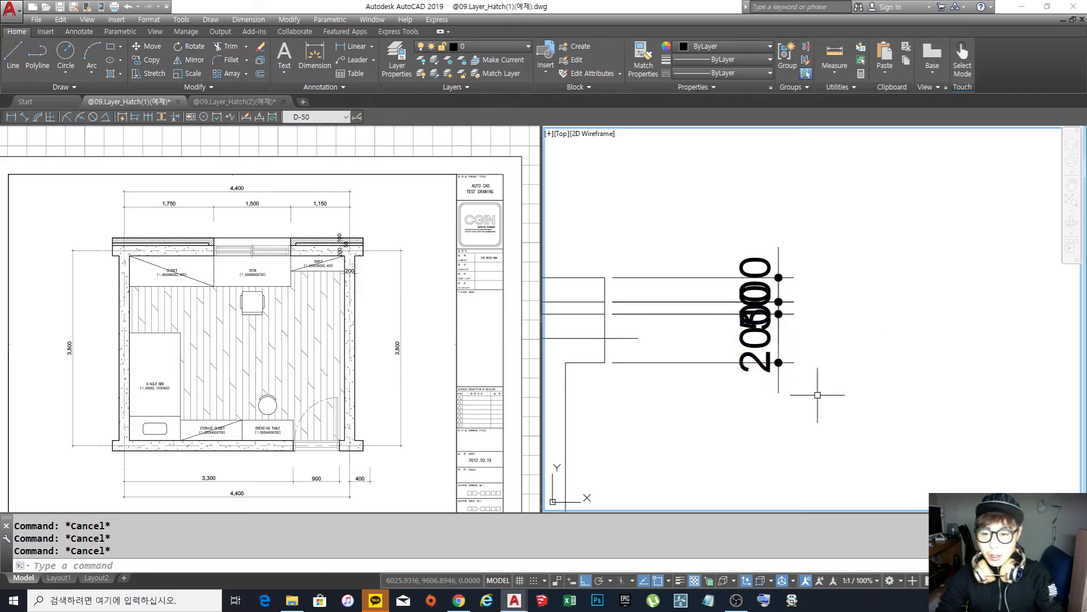
# Erase the three vertical wall-layer dimensions with overlapping texts beside the upper wall's end
pyautogui.write('e')
pyautogui.press('Return')
pyautogui.click(844, 436)
pyautogui.click(741, 238)
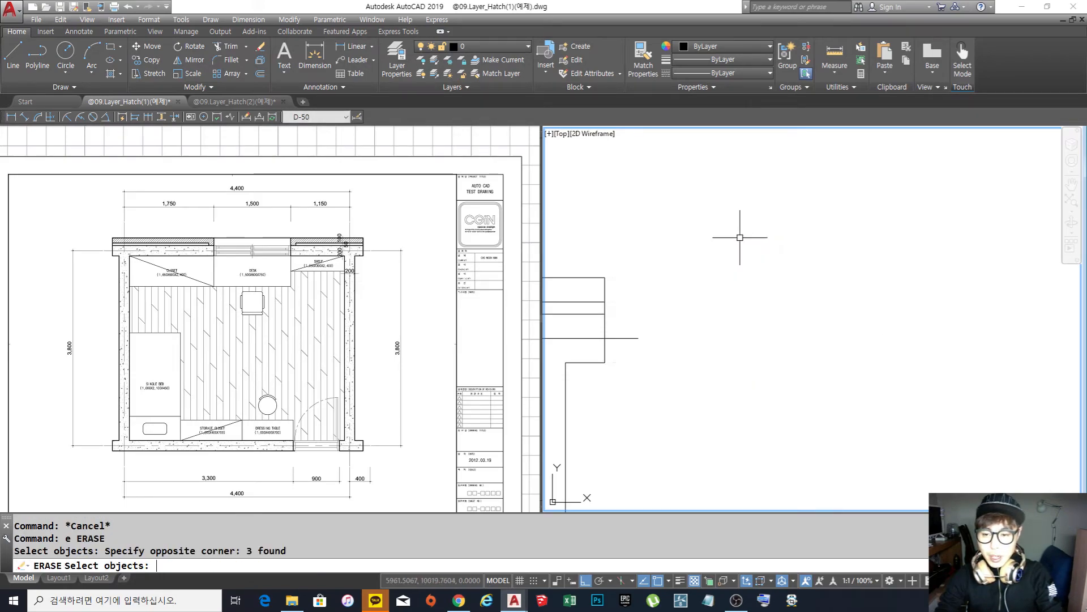
pyautogui.press('Return')
# Add a vertical linear dimension from the upper wall's top corner to its first layer line, placed outside the wall end
pyautogui.write('dli')
pyautogui.press('Return')
pyautogui.click(605, 278)
pyautogui.click(605, 302)
pyautogui.click(741, 301)
# Continue the vertical dimension to the wall's next layer line and to the wall's lower corner
pyautogui.write('dco')
pyautogui.press('Return')
pyautogui.click(604, 313)
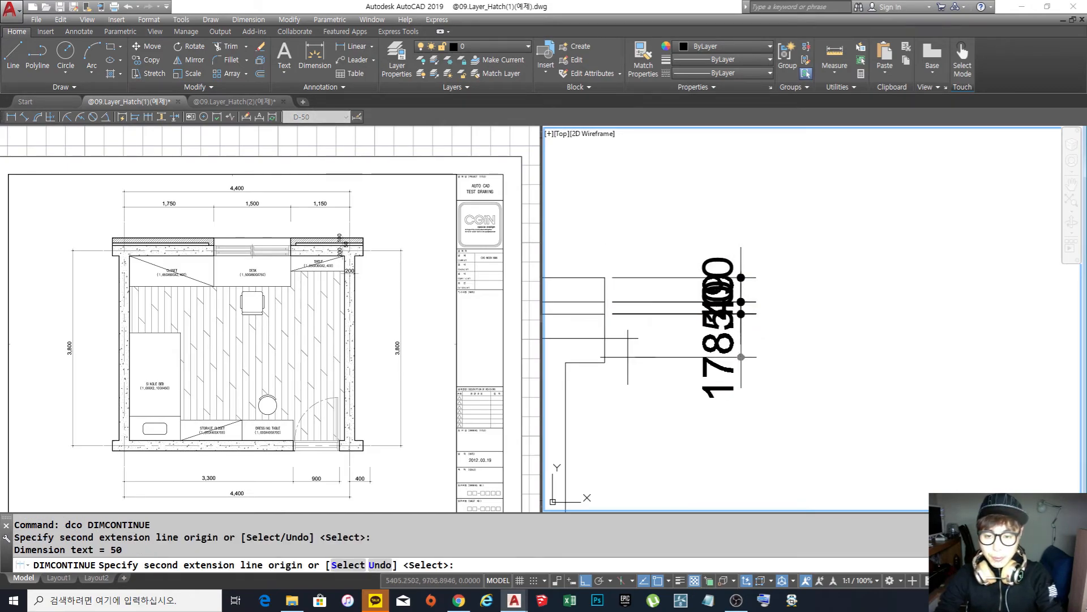
pyautogui.click(605, 361)
pyautogui.press('Return')
pyautogui.press('Escape')
pyautogui.press('Escape')
# Move the 200 dimension's text horizontally to the other side of its dimension line, away from the wall
pyautogui.scroll(3, 752, 367)
pyautogui.scroll(-2, 751, 367)
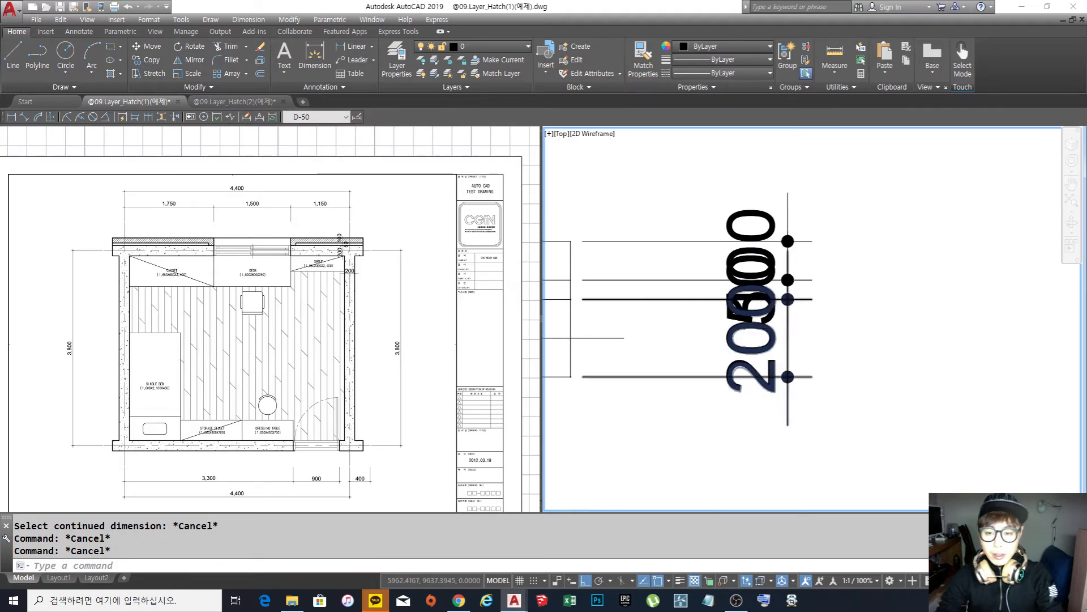
pyautogui.moveTo(749, 349); pyautogui.dragTo(742, 334, button='middle')
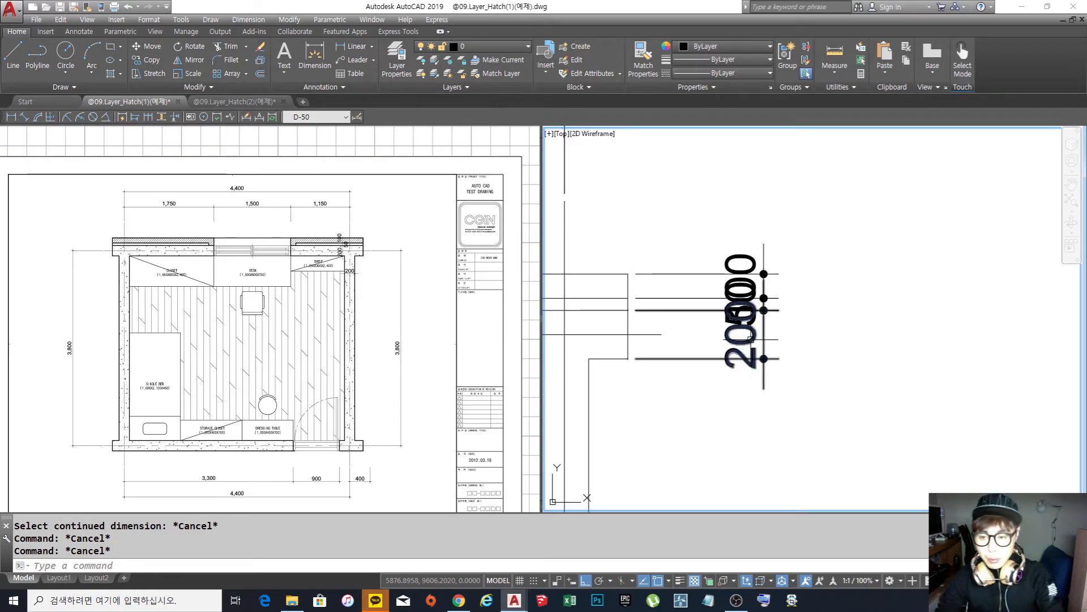
pyautogui.click(746, 349)
pyautogui.click(742, 334)
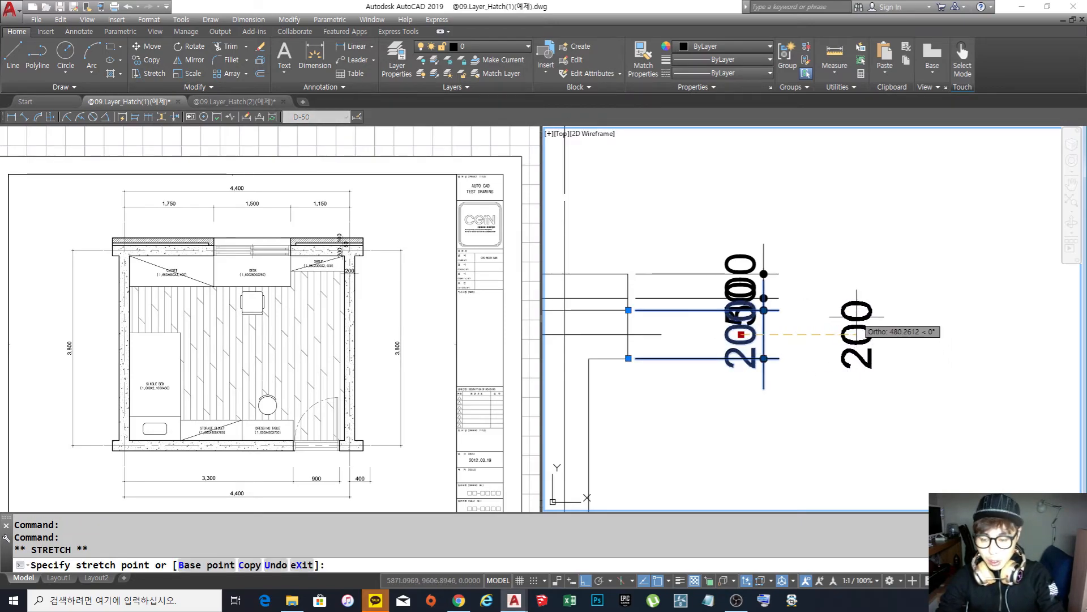
pyautogui.click(800, 346)
pyautogui.press('Escape')
pyautogui.press('Escape')
# Move the uppermost 100 dimension's text straight up, above its top extension line and clear of the 50 text
pyautogui.click(744, 311)
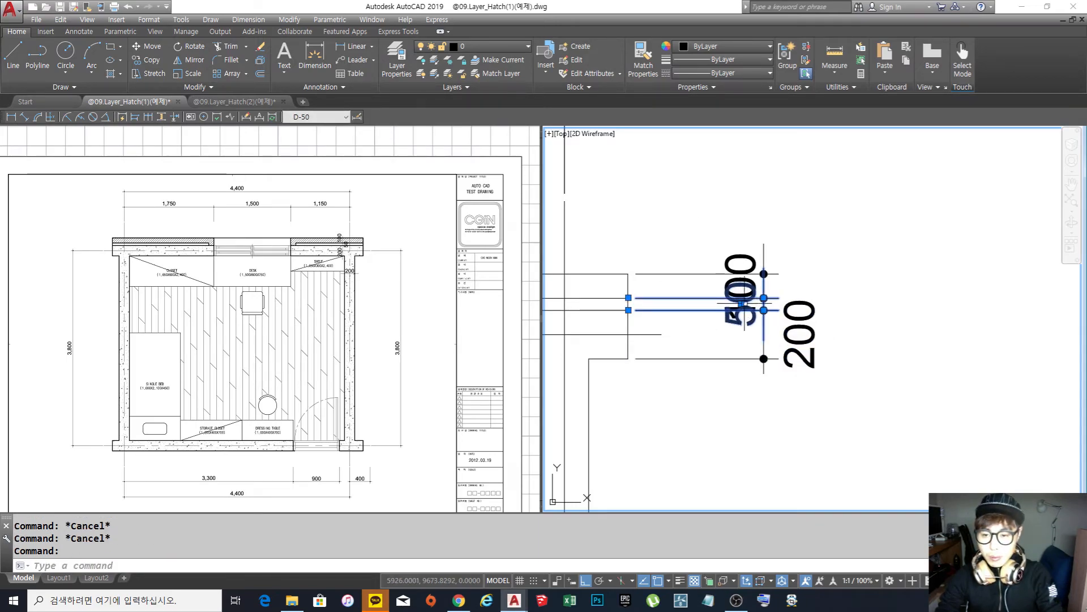
pyautogui.press('Escape')
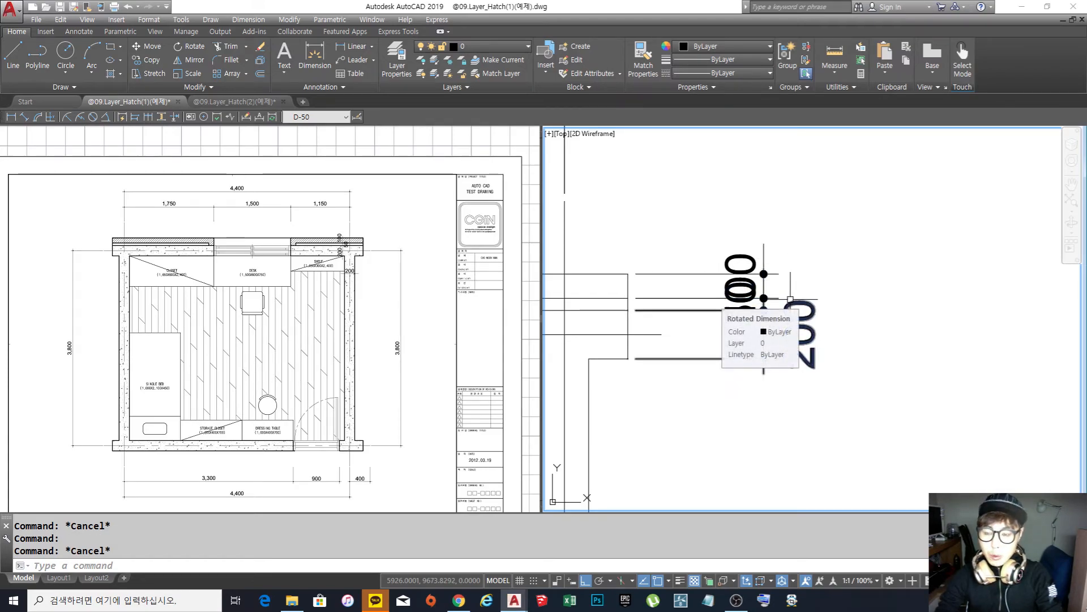
pyautogui.click(764, 275)
pyautogui.click(741, 285)
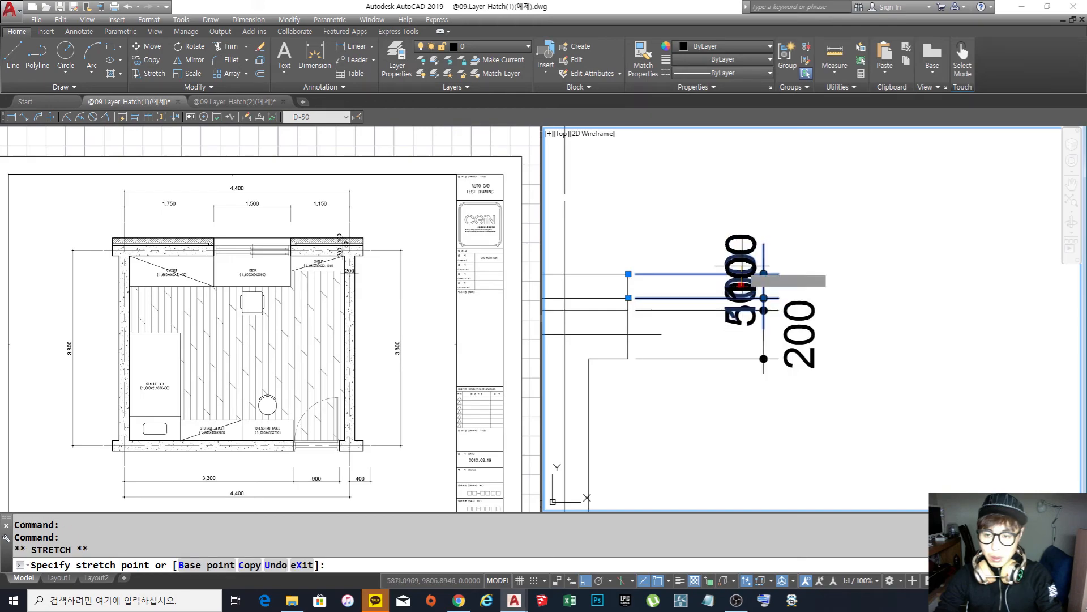
pyautogui.press('Escape')
pyautogui.press('Escape')
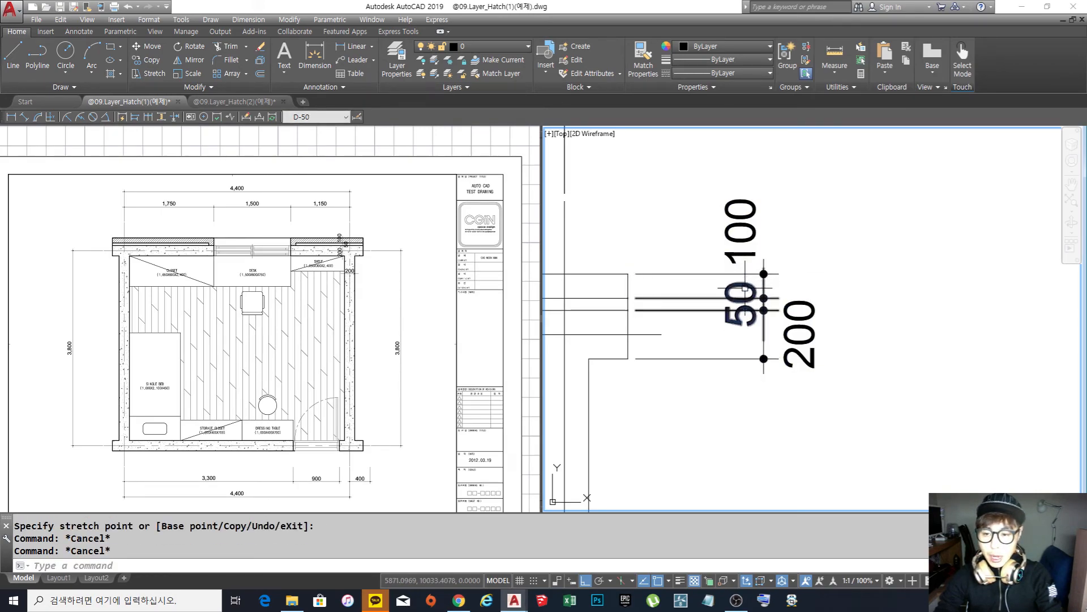
pyautogui.press('Escape')
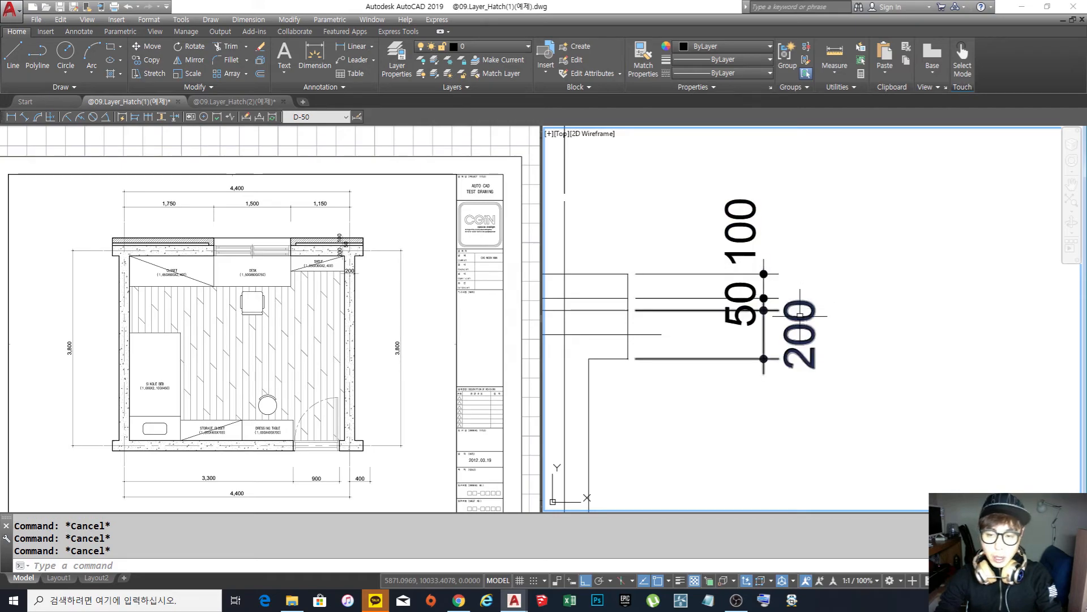
pyautogui.write('dImte')
pyautogui.press('Return')
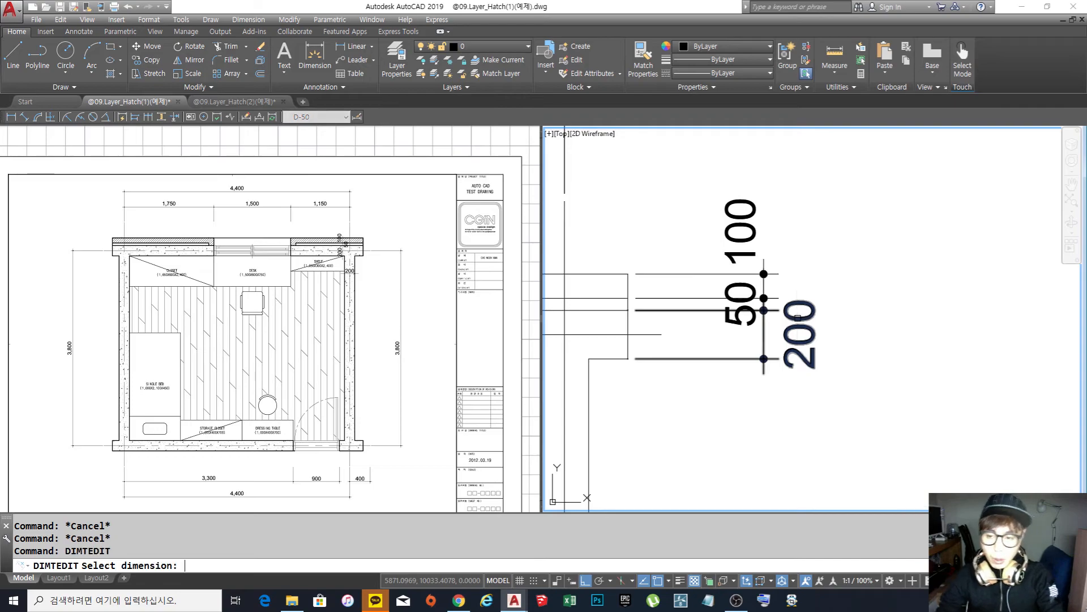
pyautogui.click(809, 340)
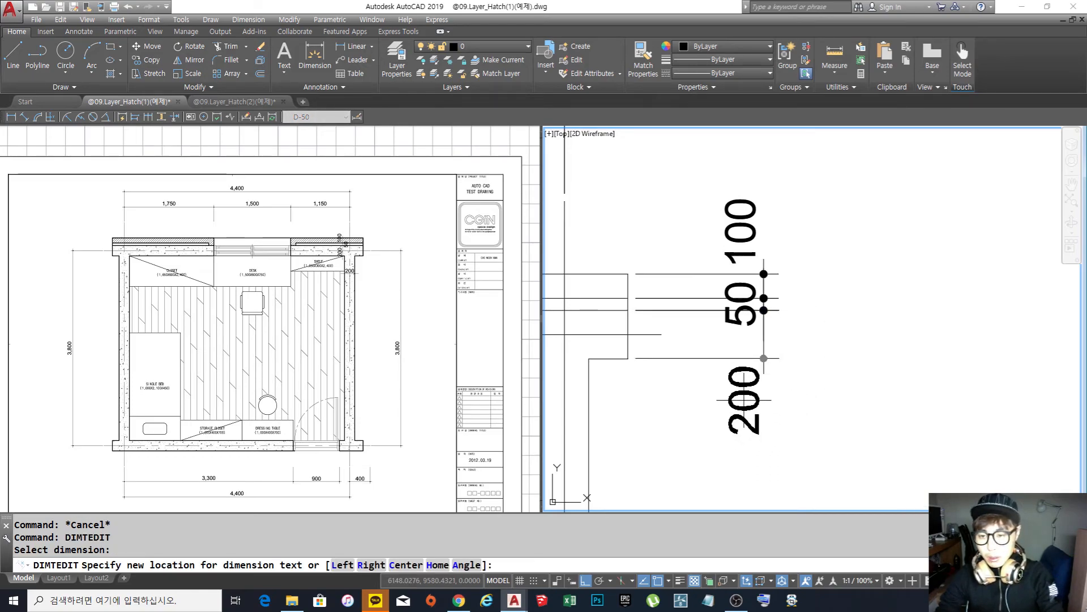
pyautogui.press('Escape')
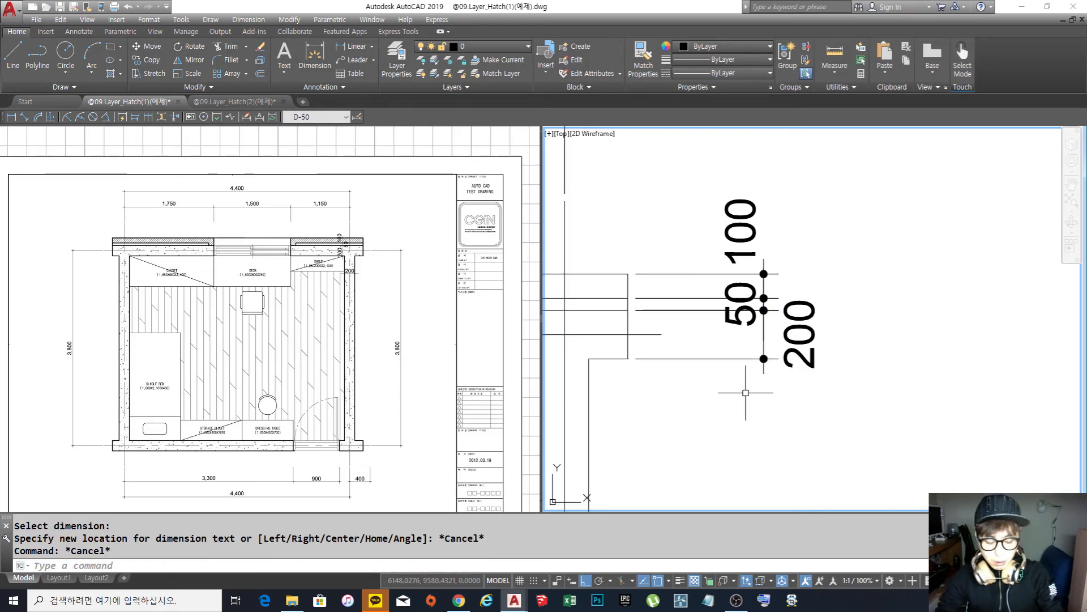
# Undo the last repositioning of the wall-layer dimension texts, restoring the 200 and 100 texts to their original places
pyautogui.hotkey('ctrl', 'z')
pyautogui.hotkey('ctrl', 'z')
pyautogui.hotkey('ctrl', 'z')
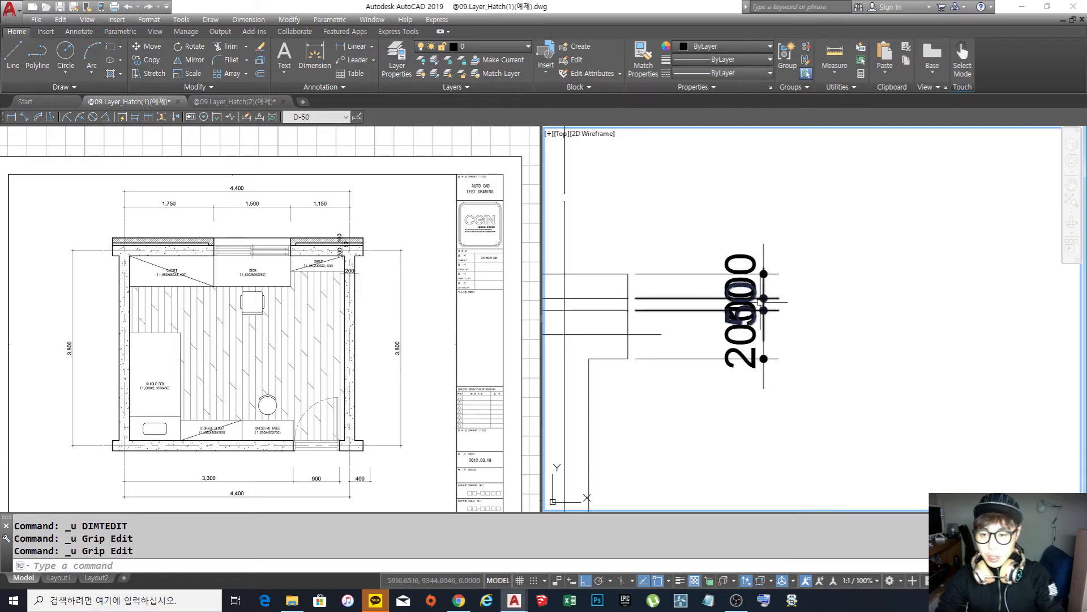
# Move the 50 dimension's text horizontally to the other side of its dimension line, away from the wall
pyautogui.scroll(4, 720, 313)
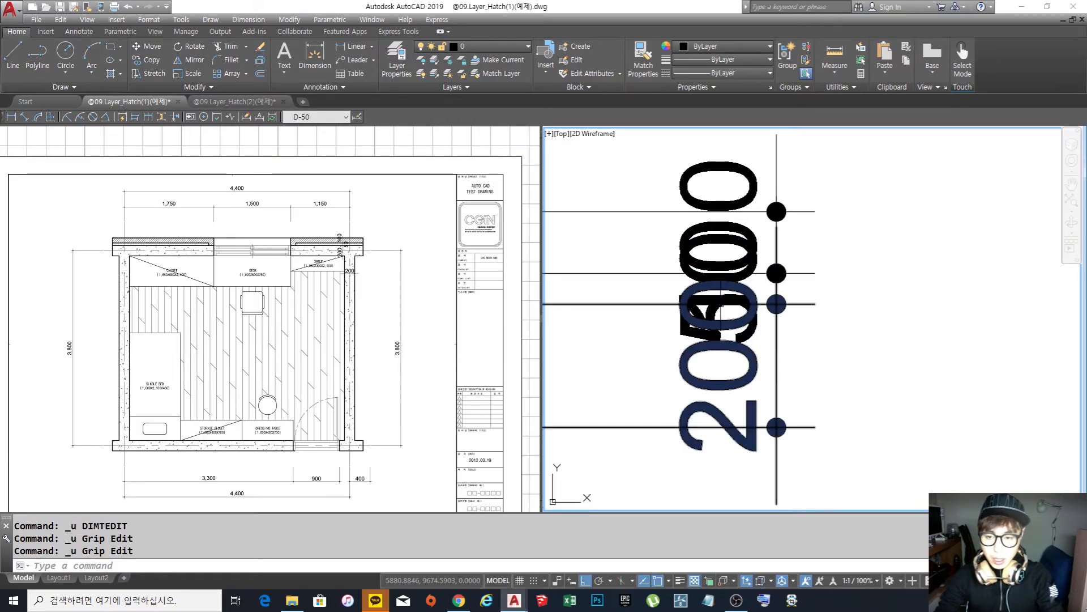
pyautogui.click(703, 311)
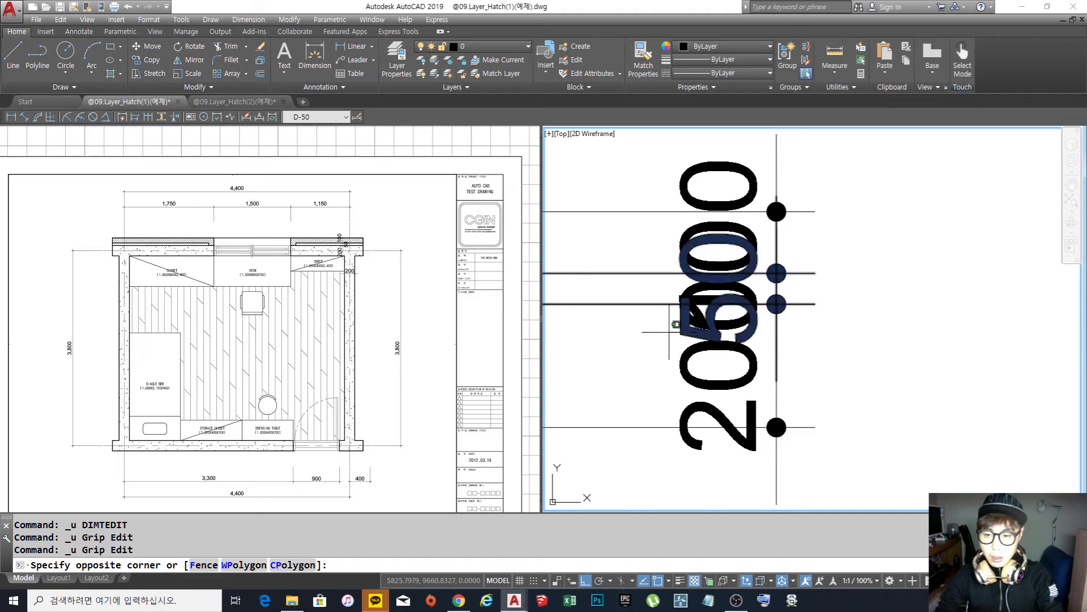
pyautogui.press('Escape')
pyautogui.press('Escape')
pyautogui.press('Escape')
pyautogui.click(722, 284)
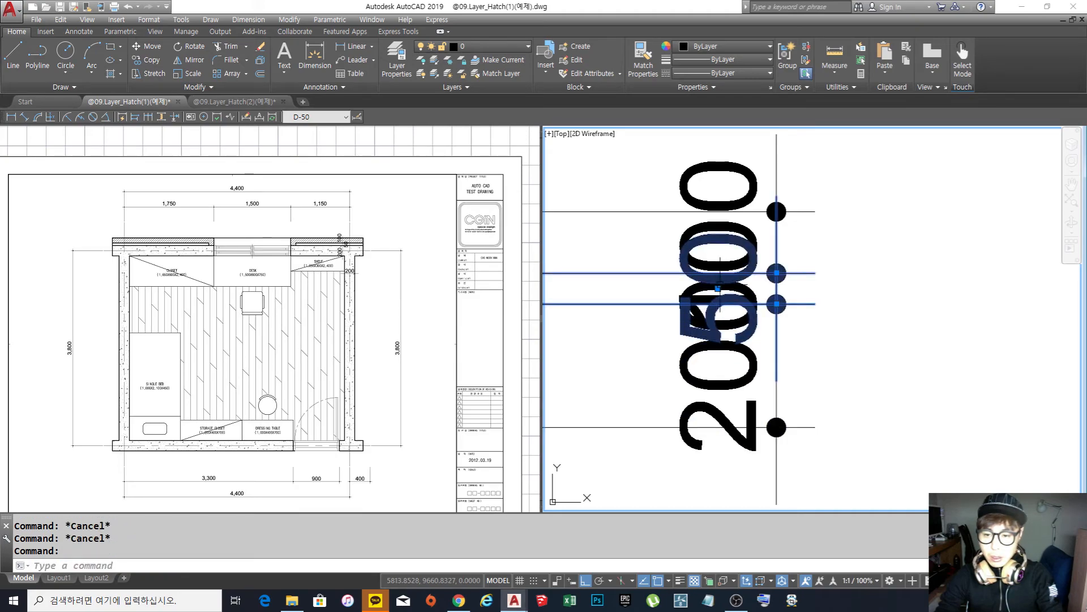
pyautogui.click(718, 289)
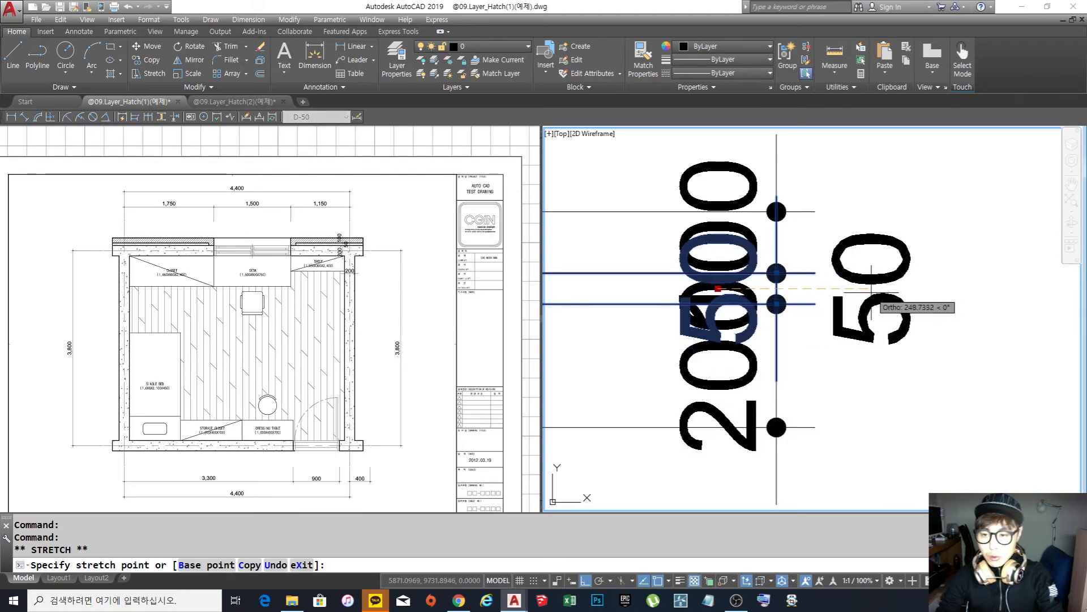
pyautogui.click(744, 263)
# Move the 100 dimension's text straight up by about 215 units, clear of the 200 text
pyautogui.scroll(-2, 741, 263)
pyautogui.moveTo(739, 263); pyautogui.dragTo(744, 341, button='middle')
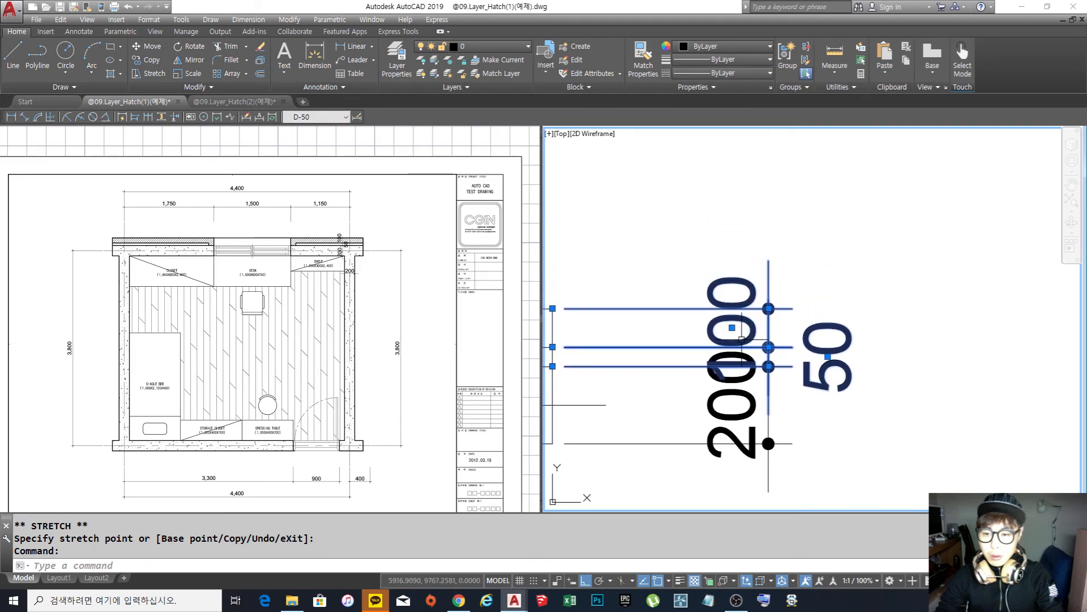
pyautogui.click(732, 327)
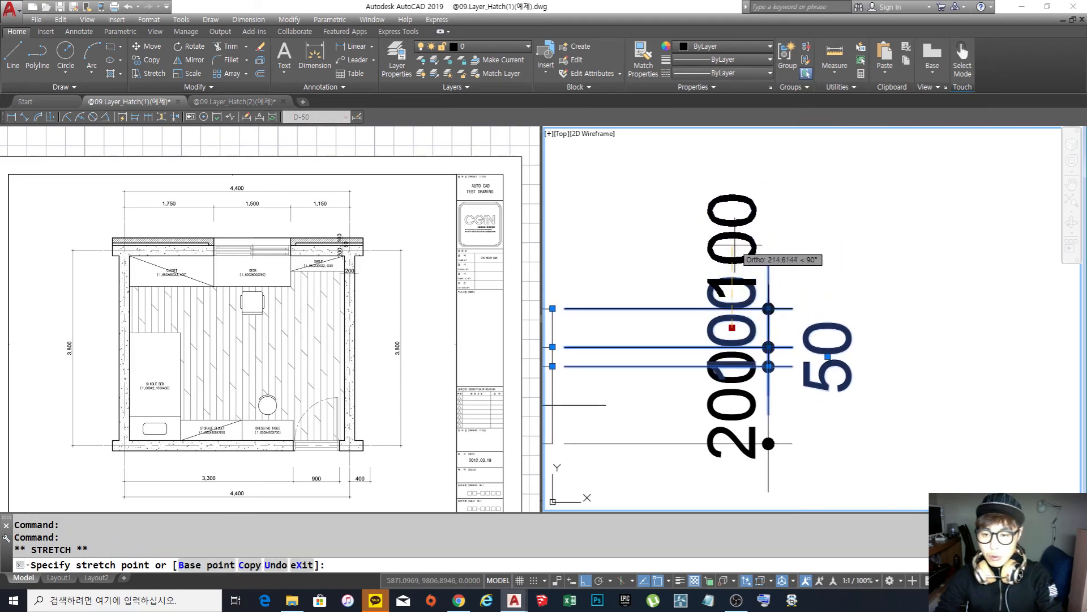
pyautogui.click(735, 244)
pyautogui.press('Escape')
pyautogui.scroll(-6, 766, 278)
pyautogui.scroll(4, 784, 295)
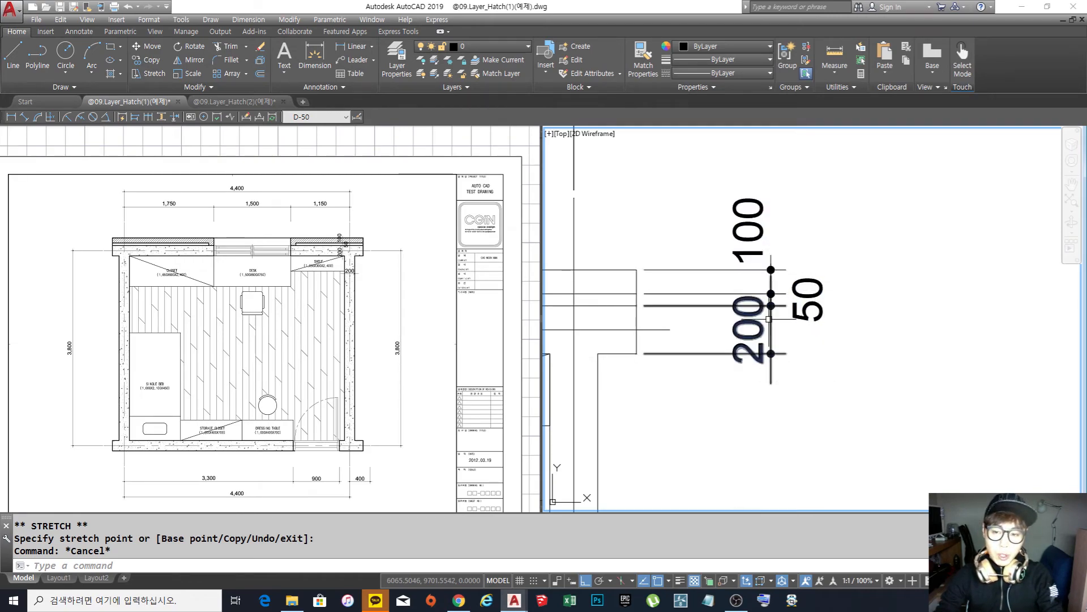
# Add a vertical linear dimension from the upper wall's outer corner to the lower wall's outer corner, placed outside the wall-layer dimensions
pyautogui.moveTo(792, 284); pyautogui.dragTo(841, 339, button='middle')
pyautogui.scroll(-2, 845, 310)
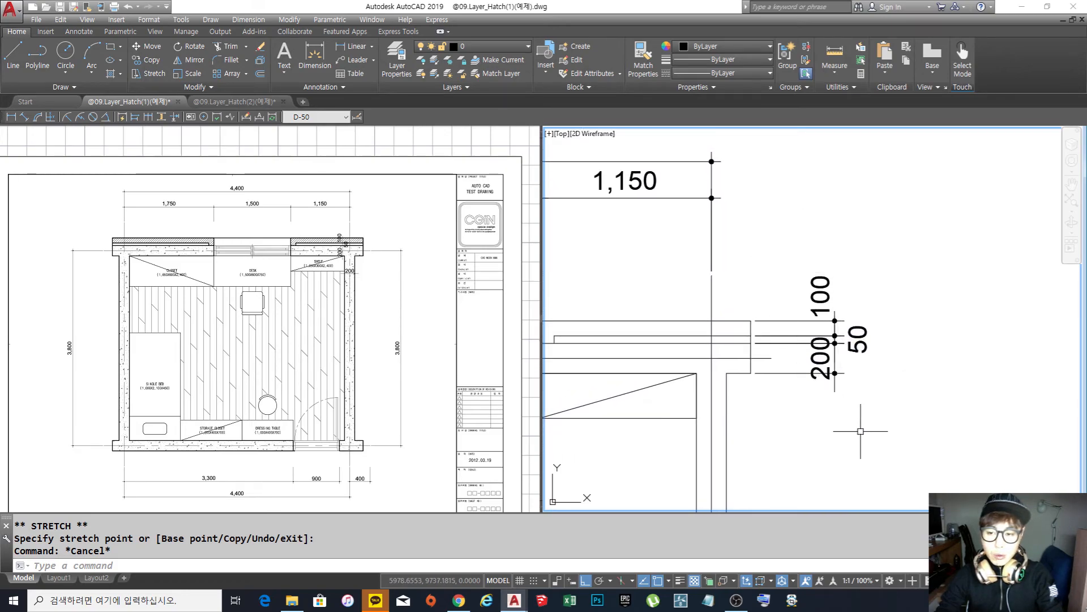
pyautogui.moveTo(886, 375); pyautogui.dragTo(829, 371, button='middle')
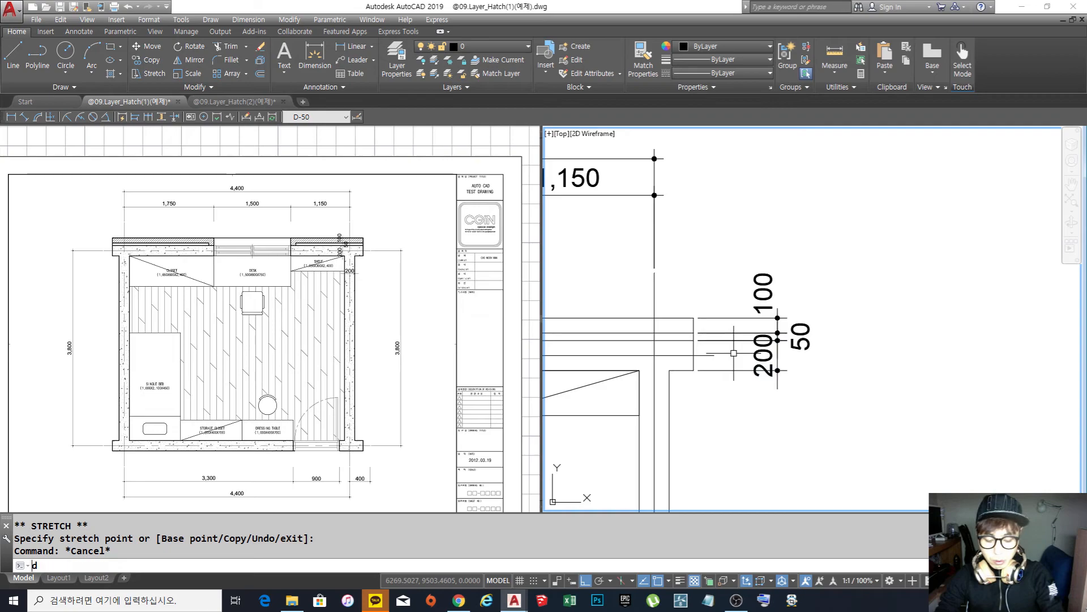
pyautogui.press('Return')
pyautogui.click(694, 317)
pyautogui.scroll(-8, 694, 317)
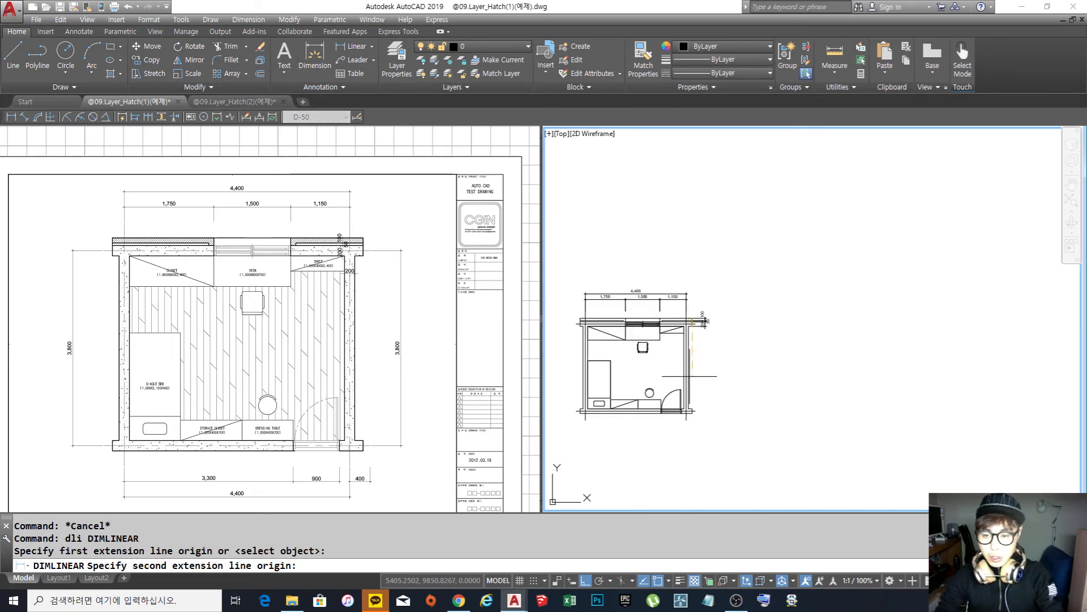
pyautogui.click(695, 429)
pyautogui.scroll(3, 714, 399)
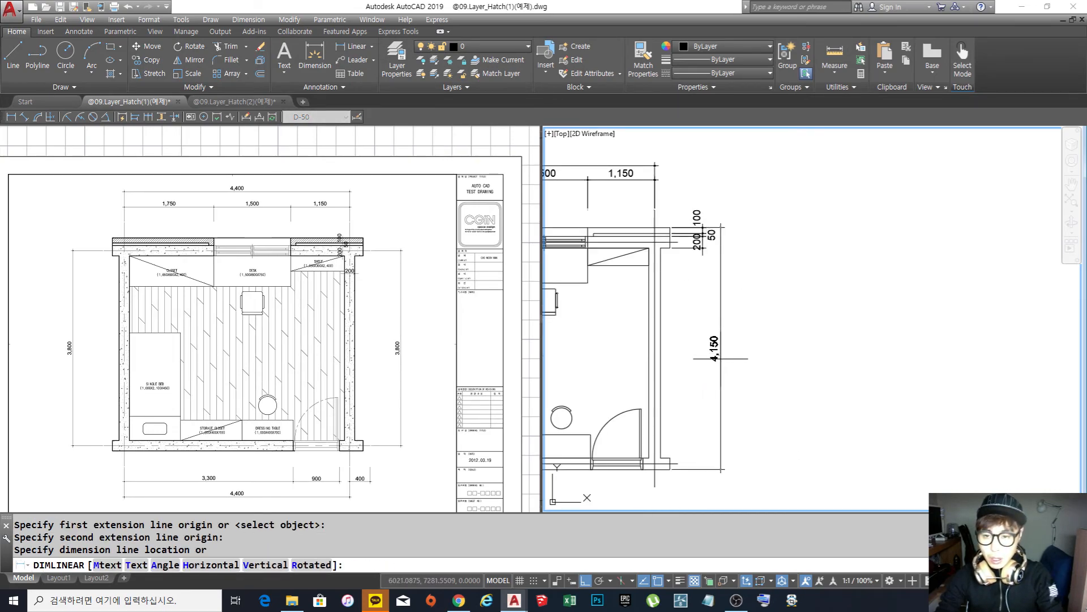
pyautogui.click(716, 356)
pyautogui.press('Escape')
pyautogui.press('Escape')
# Move the 100, 50 and 200 wall-layer dimensions straight down to the middle of the overall height dimension
pyautogui.moveTo(715, 356); pyautogui.dragTo(729, 351, button='middle')
pyautogui.write('m')
pyautogui.press('Return')
pyautogui.click(718, 261)
pyautogui.click(707, 222)
pyautogui.press('Return')
pyautogui.click(789, 247)
pyautogui.click(802, 347)
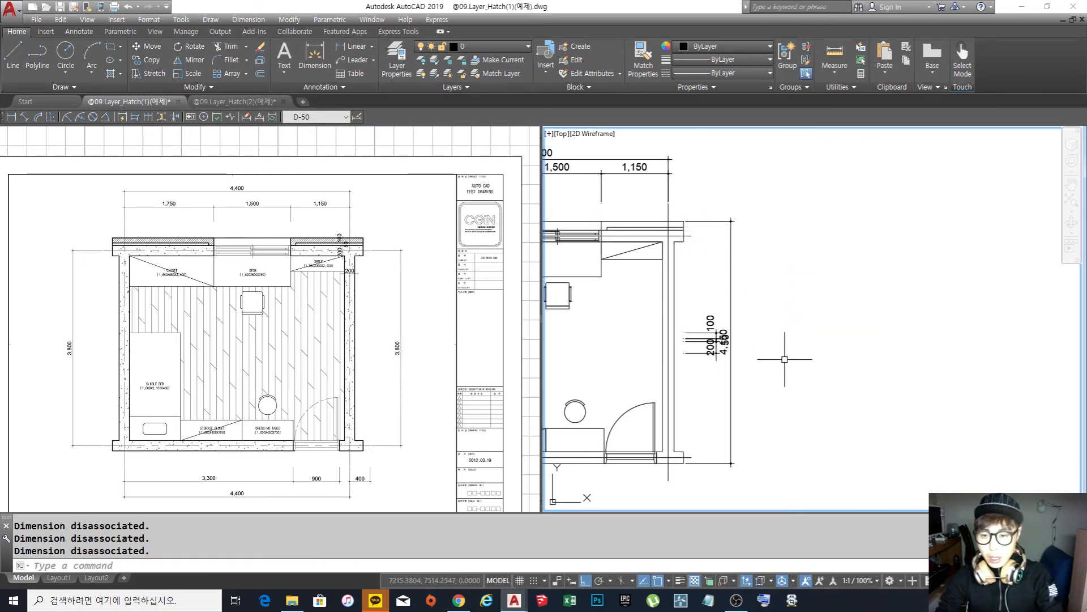
# Stretch the overall height dimension's line farther away from the wall so its text clears the 50 text
pyautogui.scroll(6, 729, 334)
pyautogui.press('Escape')
pyautogui.click(727, 303)
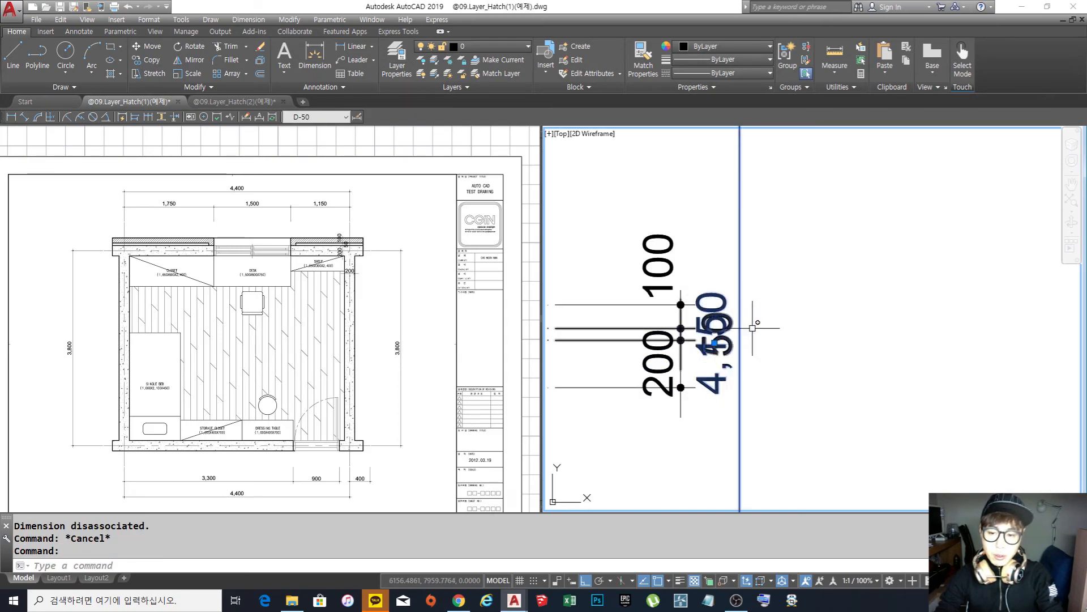
pyautogui.press('Escape')
pyautogui.scroll(-5, 755, 315)
pyautogui.click(788, 383)
pyautogui.click(769, 372)
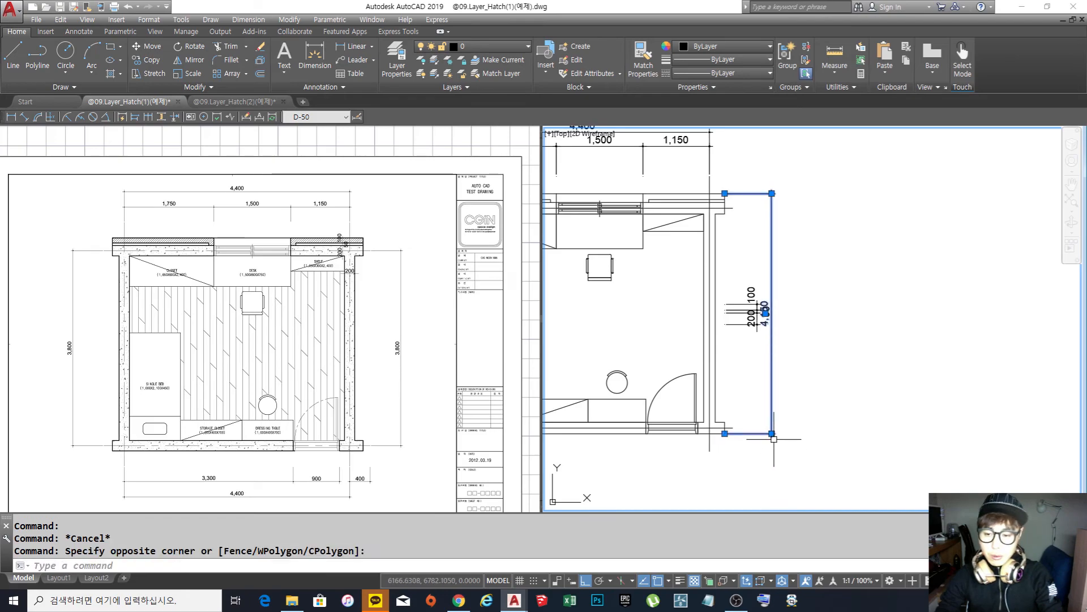
pyautogui.click(771, 433)
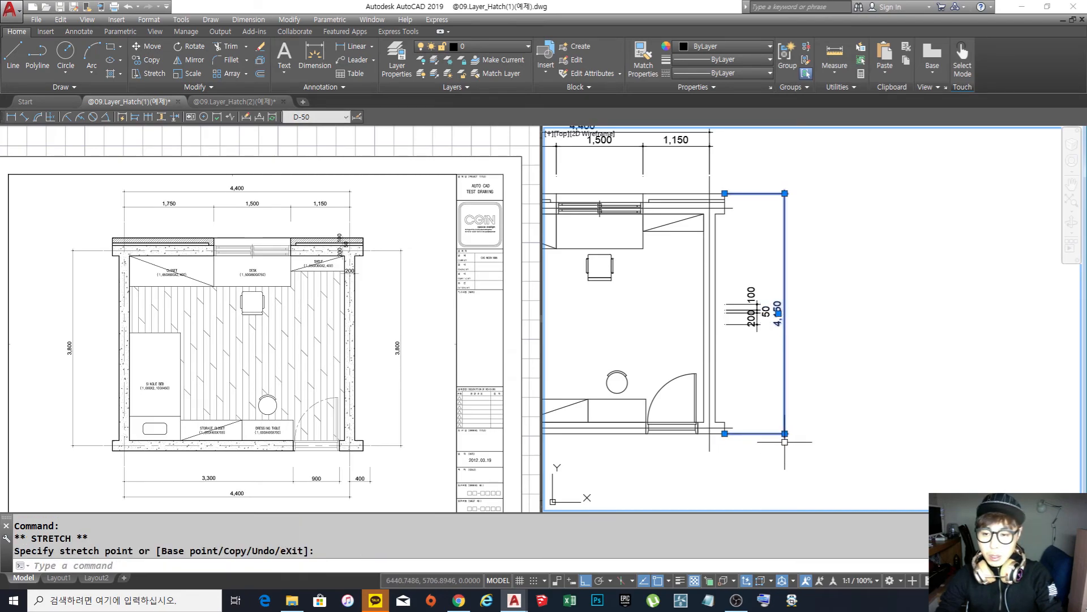
pyautogui.press('Escape')
# Erase the three wall-layer dimensions and the overall height dimension beside the wall
pyautogui.scroll(4, 770, 344)
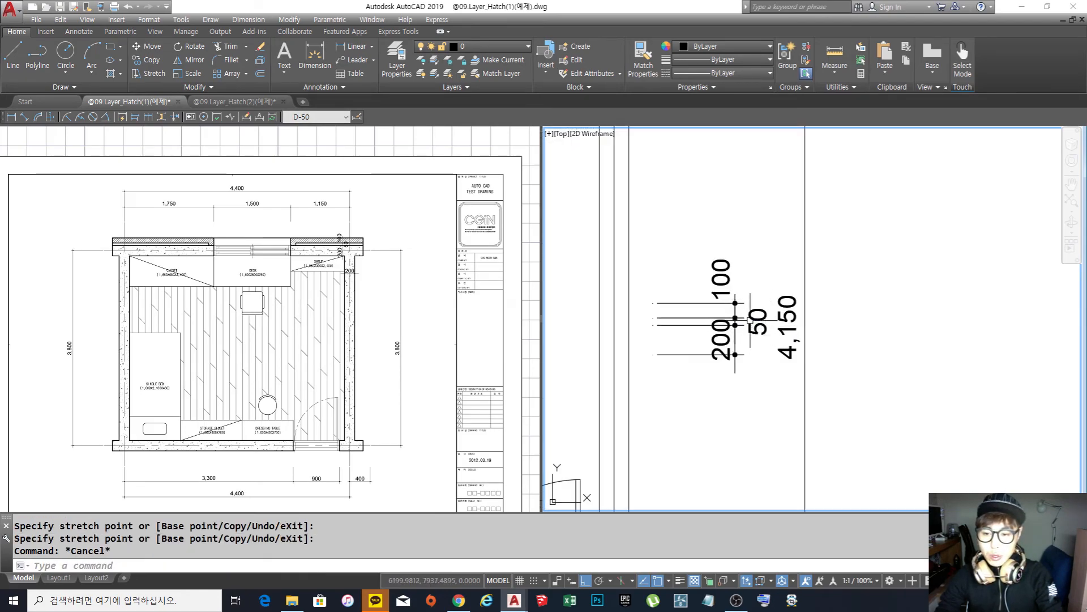
pyautogui.scroll(-4, 768, 332)
pyautogui.scroll(3, 768, 332)
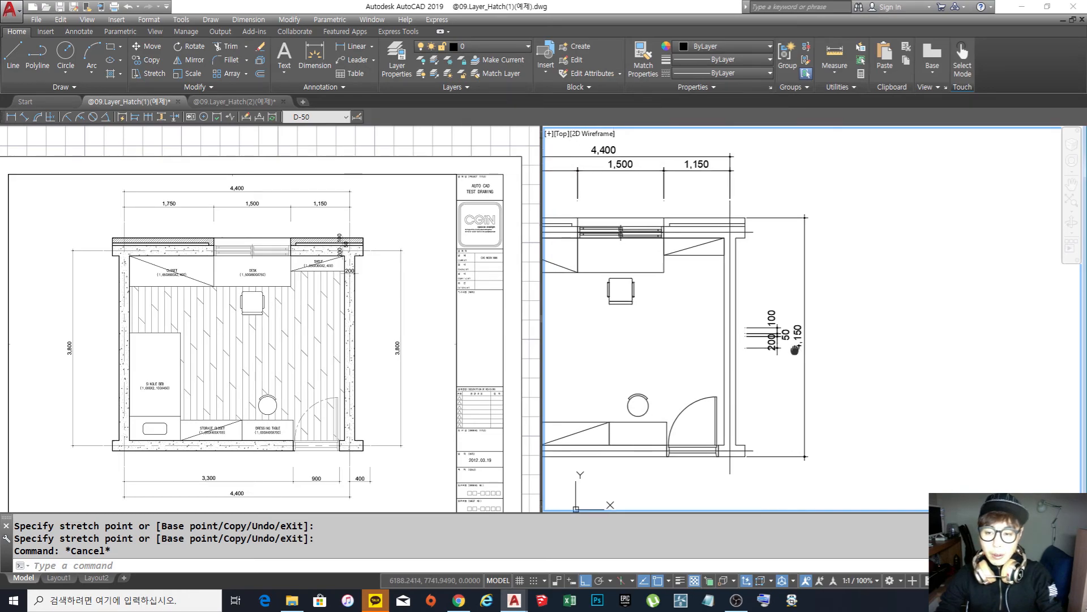
pyautogui.press('Escape')
pyautogui.write('e')
pyautogui.press('Return')
pyautogui.click(844, 389)
pyautogui.click(753, 260)
pyautogui.scroll(-5, 756, 292)
pyautogui.scroll(4, 755, 292)
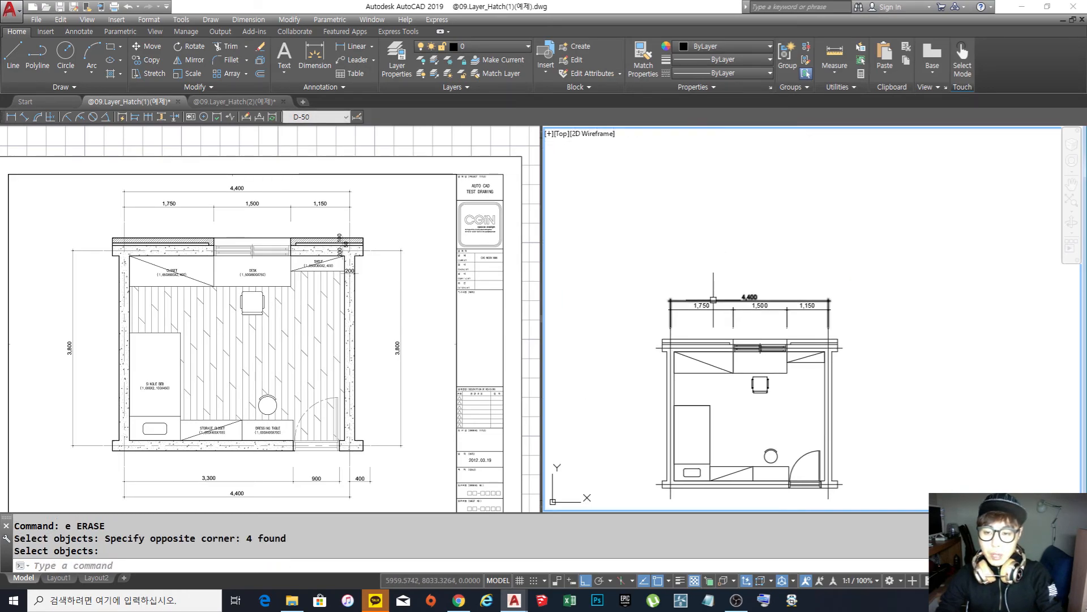
pyautogui.press('Return')
# Stretch the overall 4,400 dimension line upward by about 230 units, away from the partial dimensions below it
pyautogui.click(987, 301)
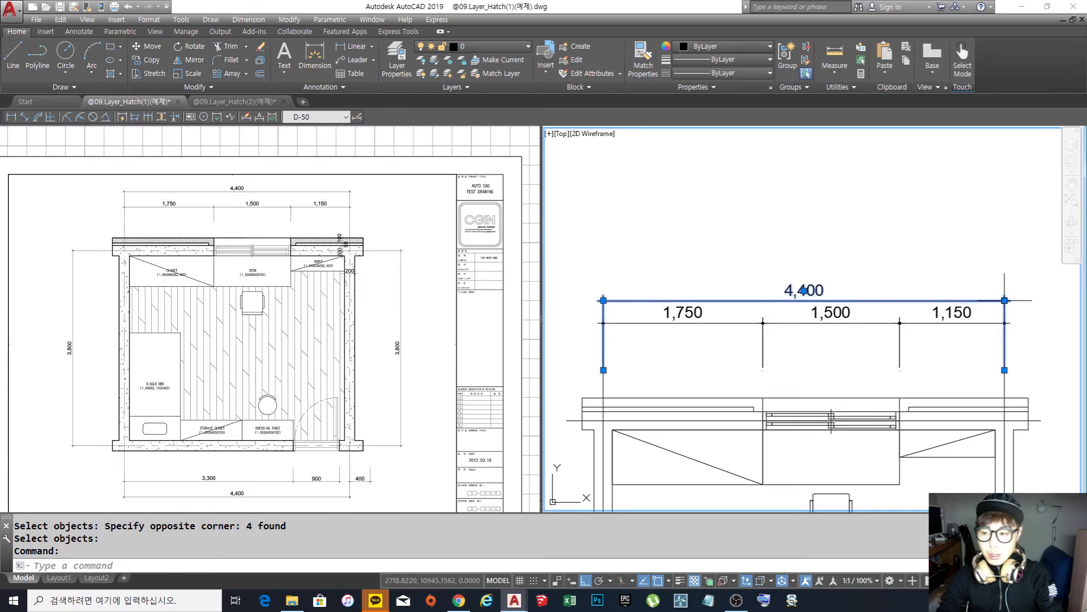
pyautogui.click(1005, 301)
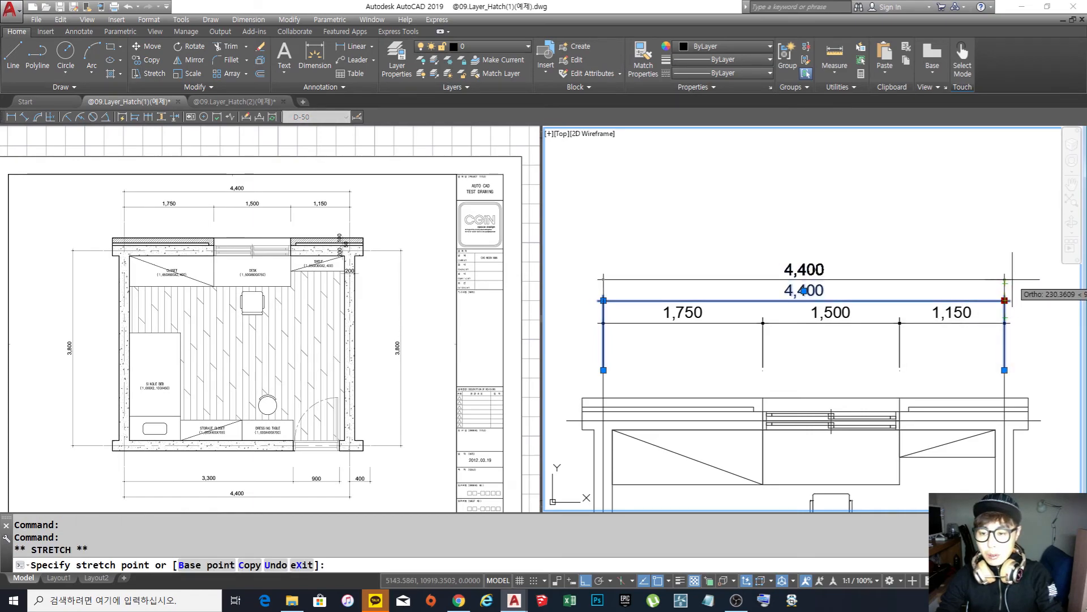
pyautogui.press('Escape')
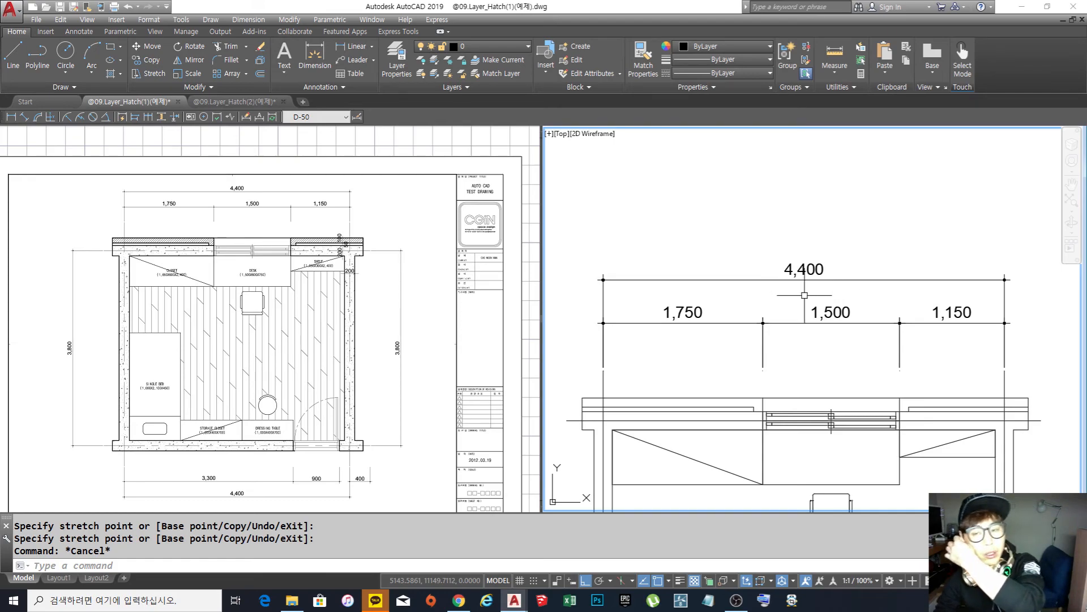
pyautogui.scroll(-3, 823, 299)
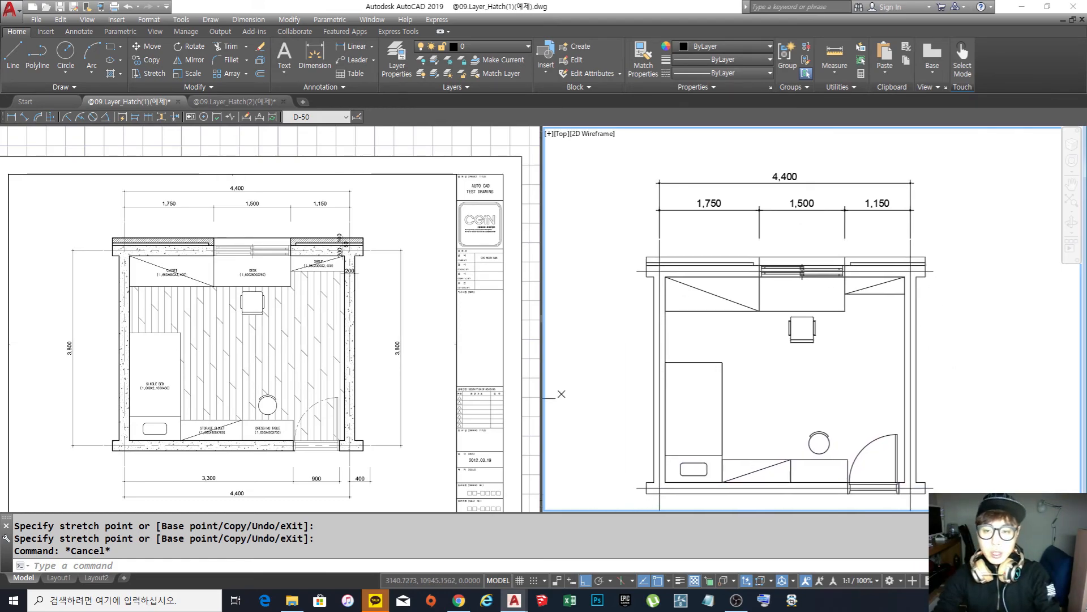
pyautogui.moveTo(839, 305); pyautogui.dragTo(815, 289, button='middle')
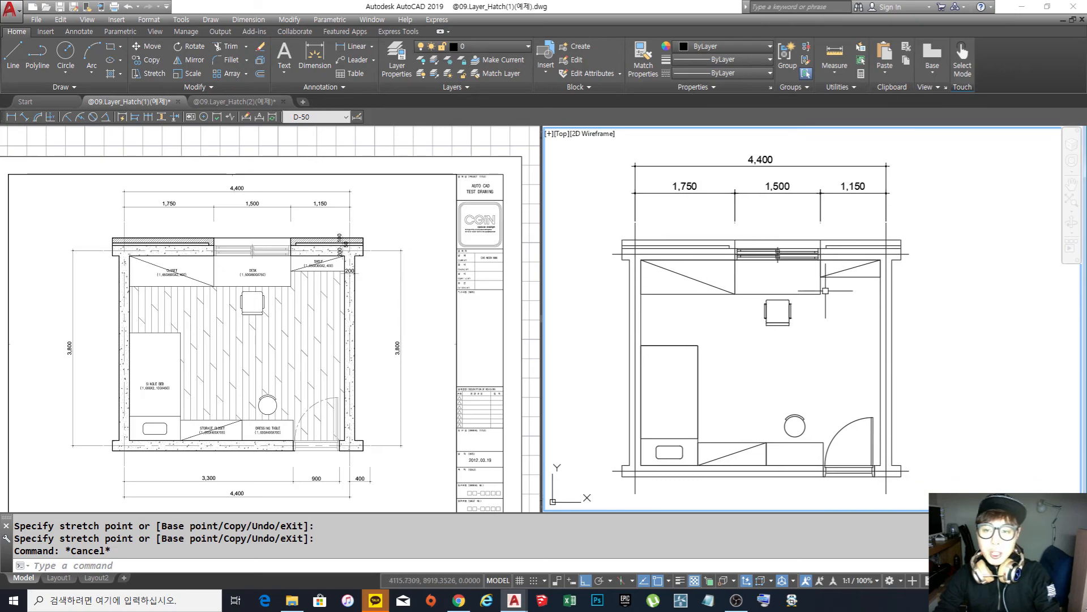
pyautogui.moveTo(766, 325); pyautogui.dragTo(772, 305, button='middle')
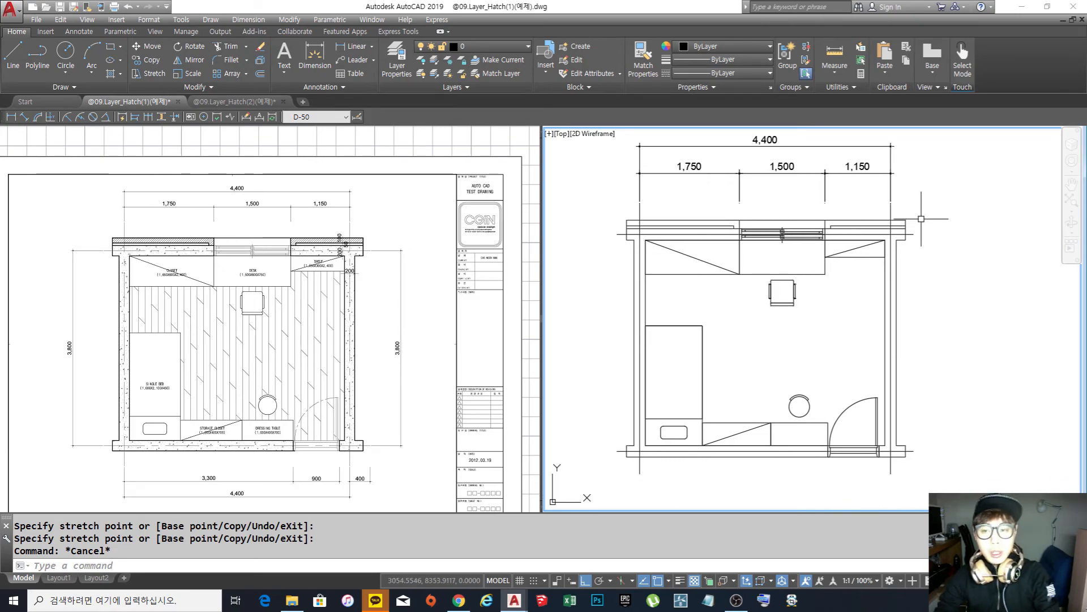
pyautogui.scroll(-1, 907, 238)
pyautogui.scroll(1, 851, 264)
pyautogui.moveTo(851, 265); pyautogui.dragTo(865, 259, button='middle')
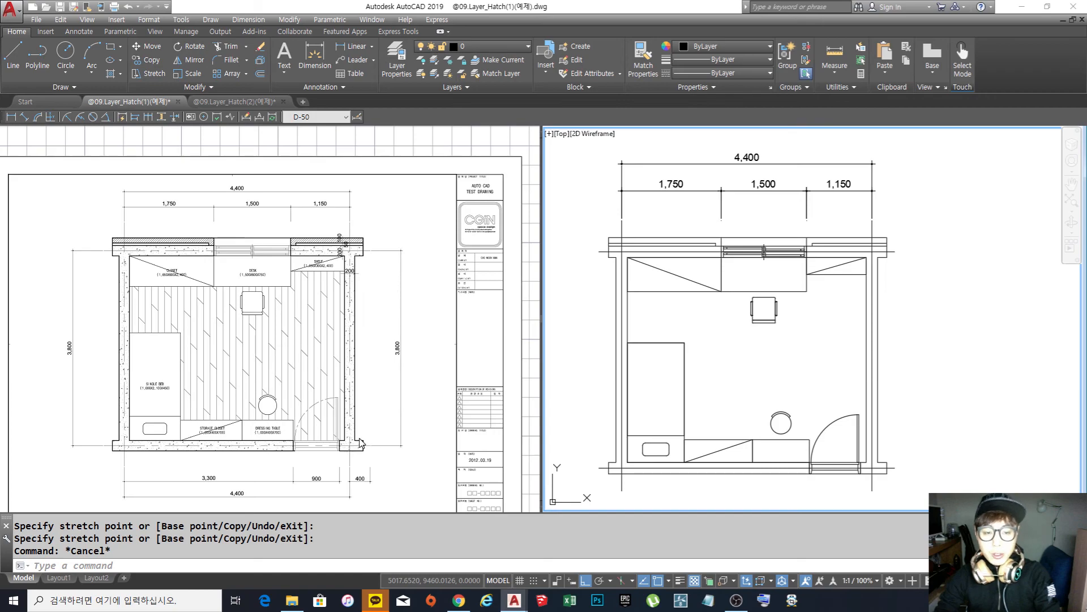
pyautogui.doubleClick(794, 386)
pyautogui.moveTo(773, 368); pyautogui.dragTo(779, 356, button='middle')
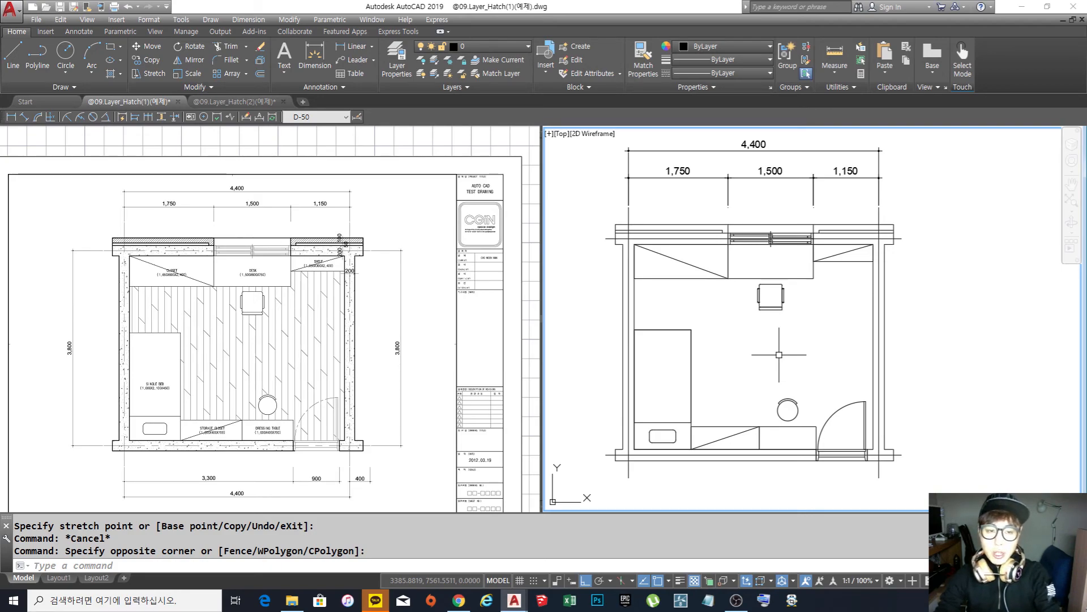
pyautogui.click(776, 352)
pyautogui.click(775, 350)
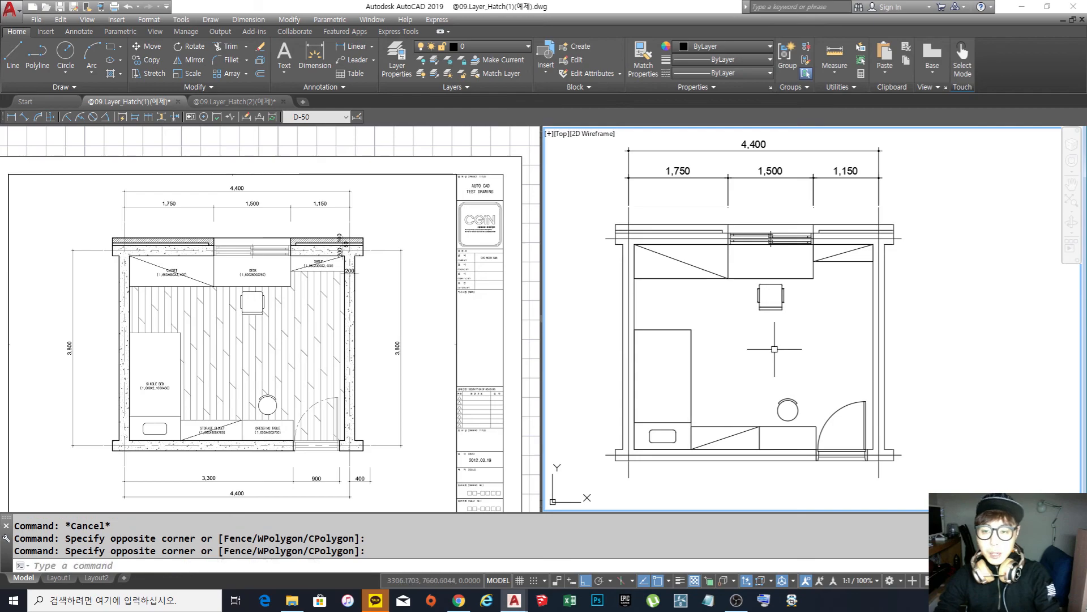
pyautogui.press('Escape')
pyautogui.press('Escape')
pyautogui.press('Escape')
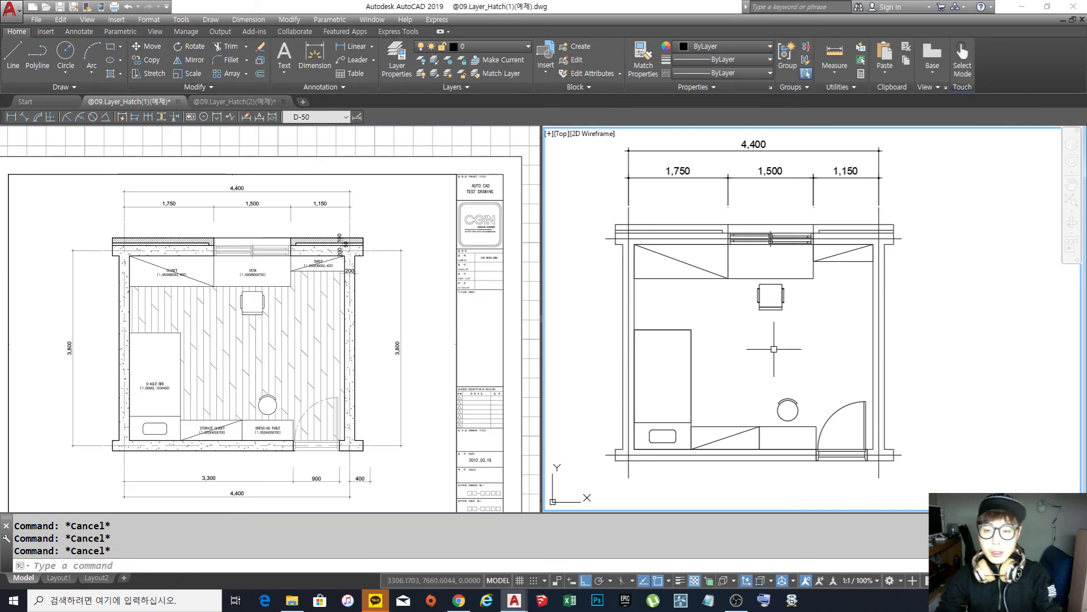
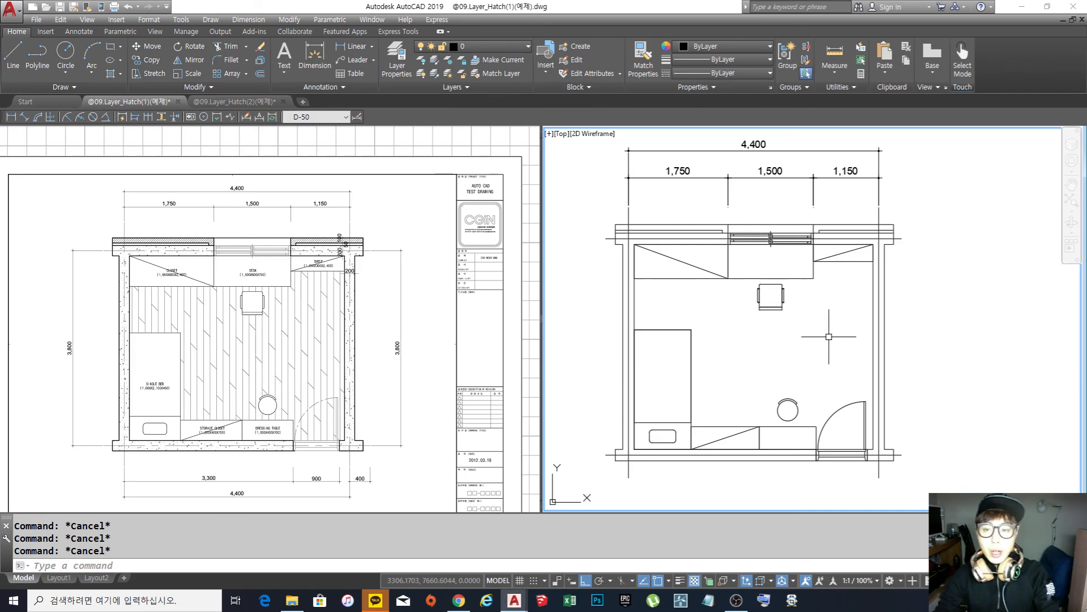
pyautogui.moveTo(802, 350)
pyautogui.mouseDown(button='middle')
pyautogui.moveTo(809, 356)
pyautogui.moveTo(781, 353)
pyautogui.mouseUp(button='middle')
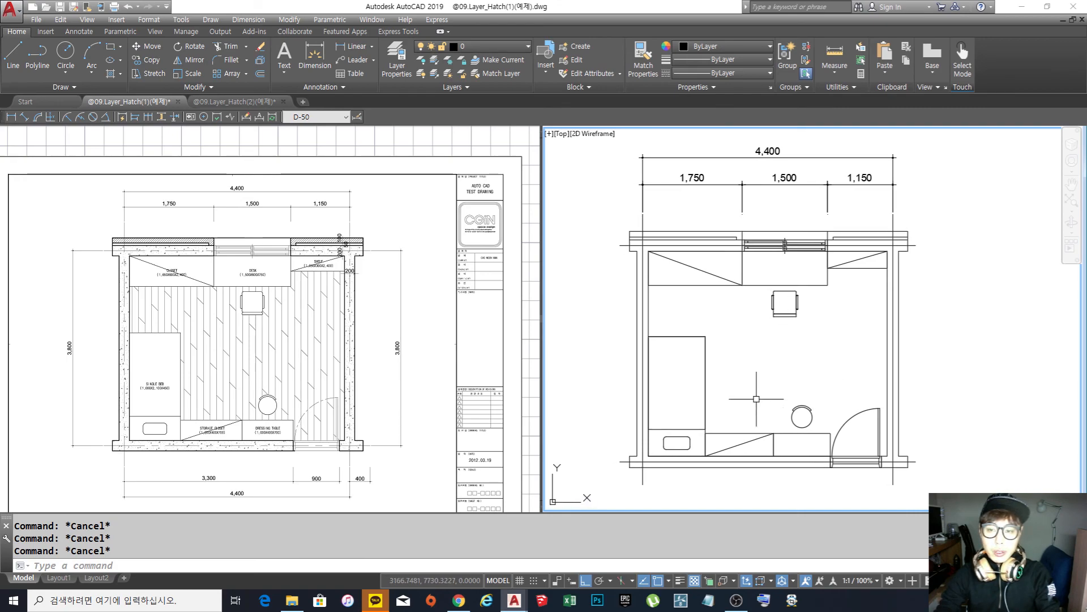
pyautogui.moveTo(823, 242); pyautogui.dragTo(829, 242, button='middle')
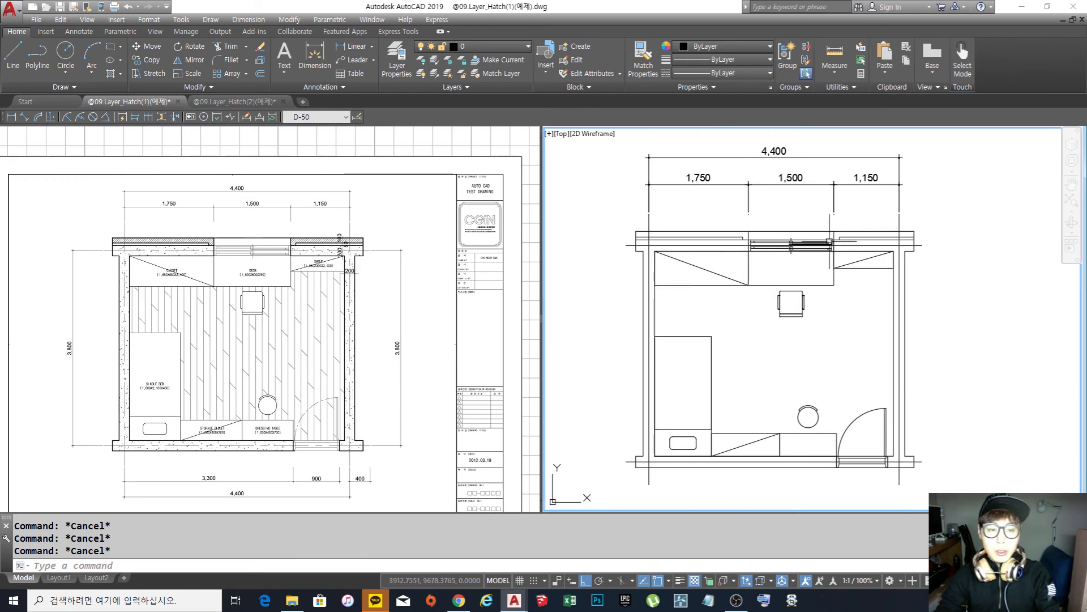
pyautogui.click(932, 201)
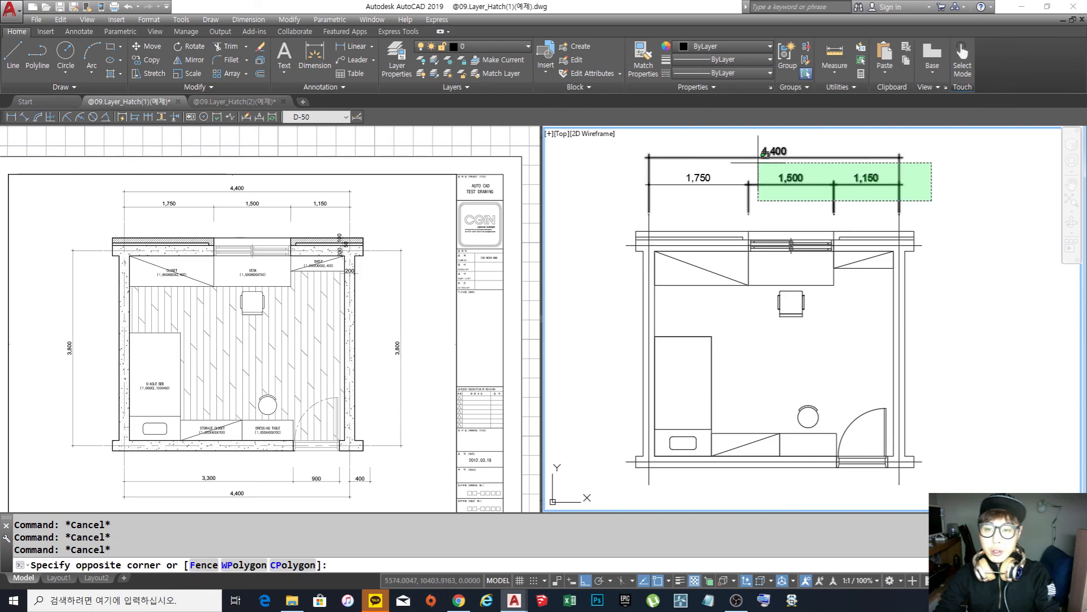
pyautogui.click(617, 148)
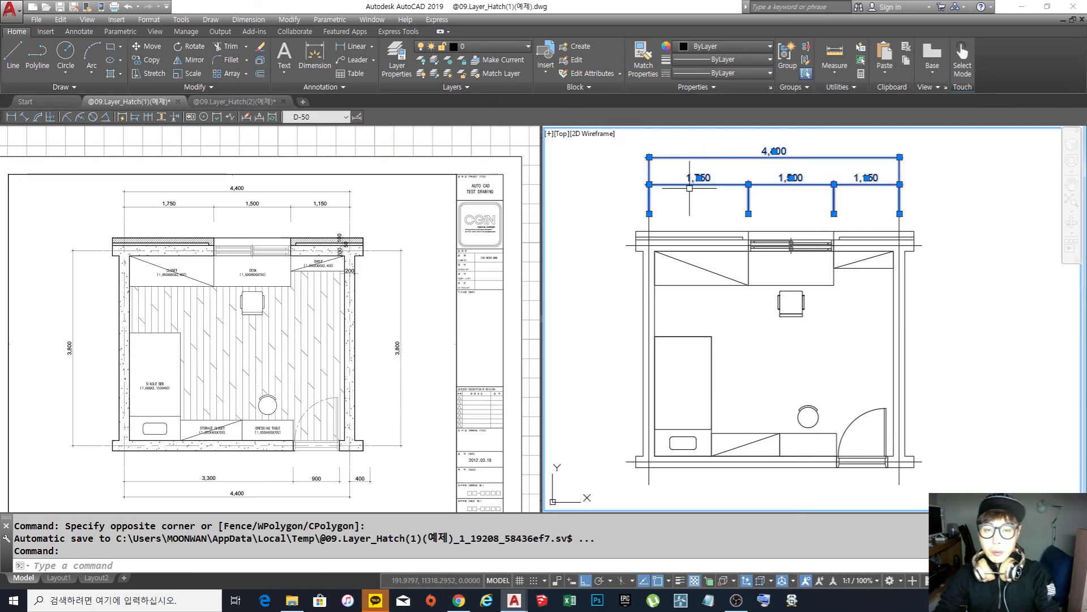
pyautogui.press('Escape')
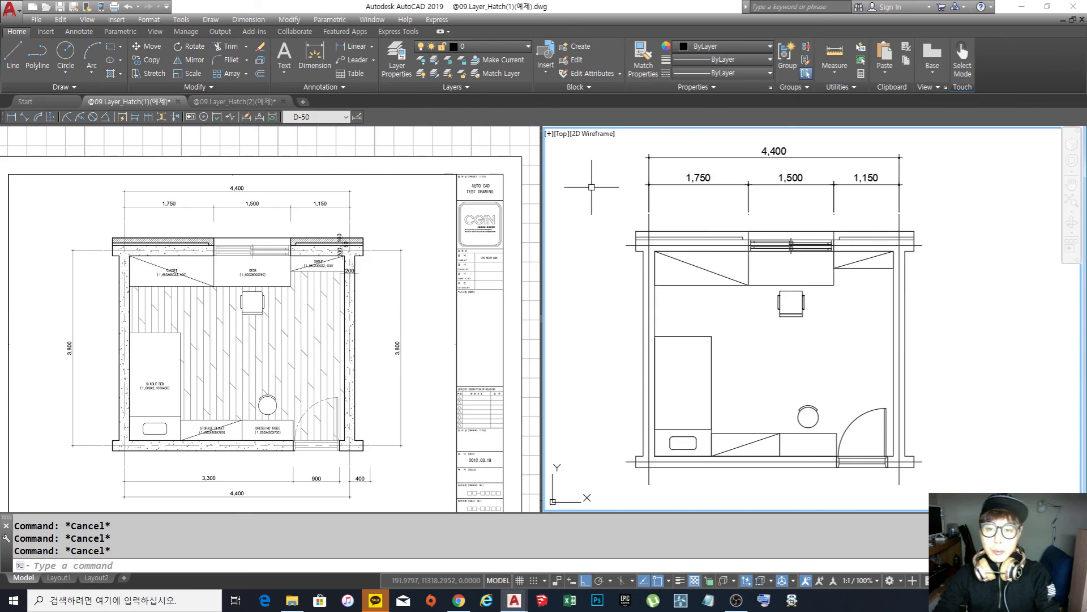